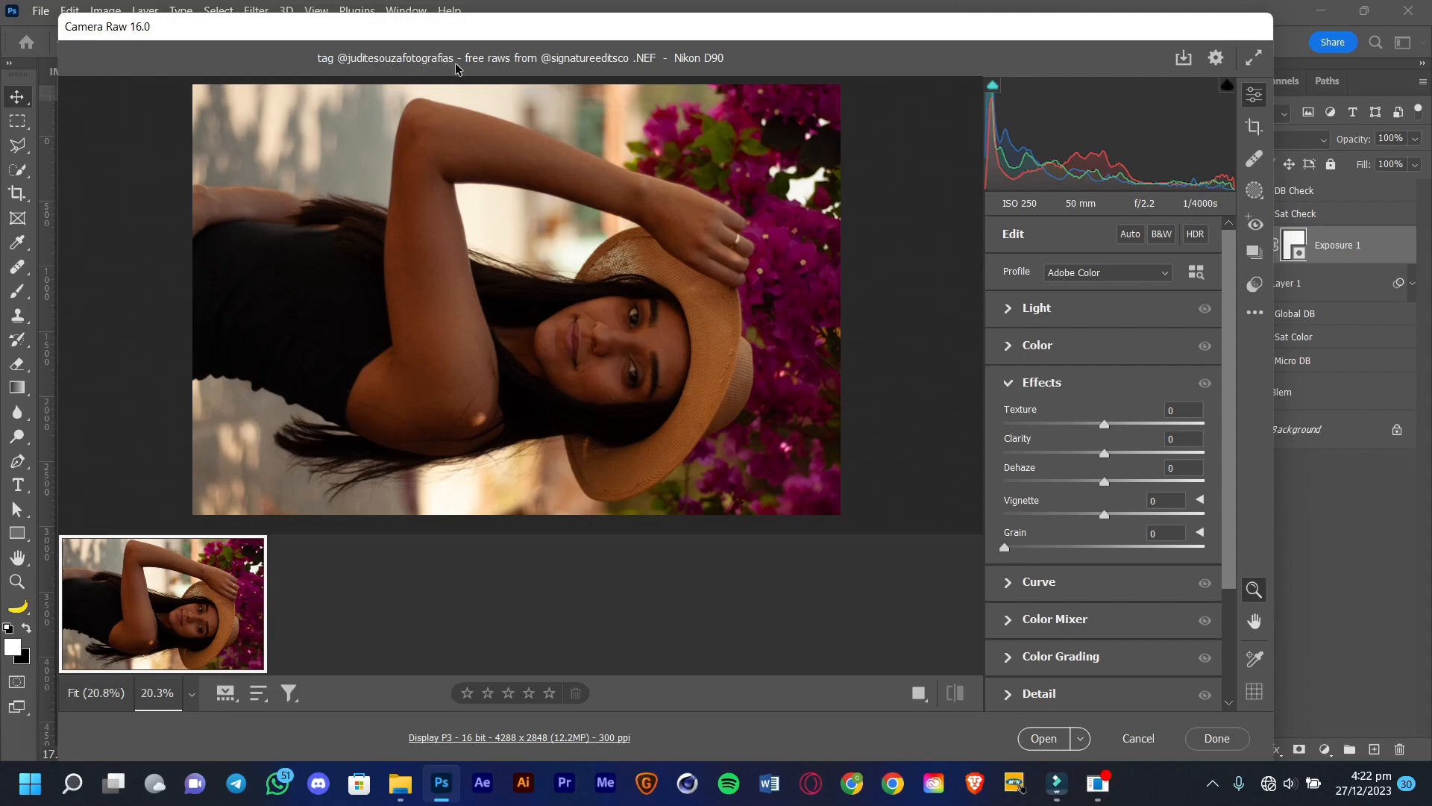
Open the raw portrait from Camera Raw as an image document without changing its settings.
click(463, 113)
drag(529, 108, 531, 158)
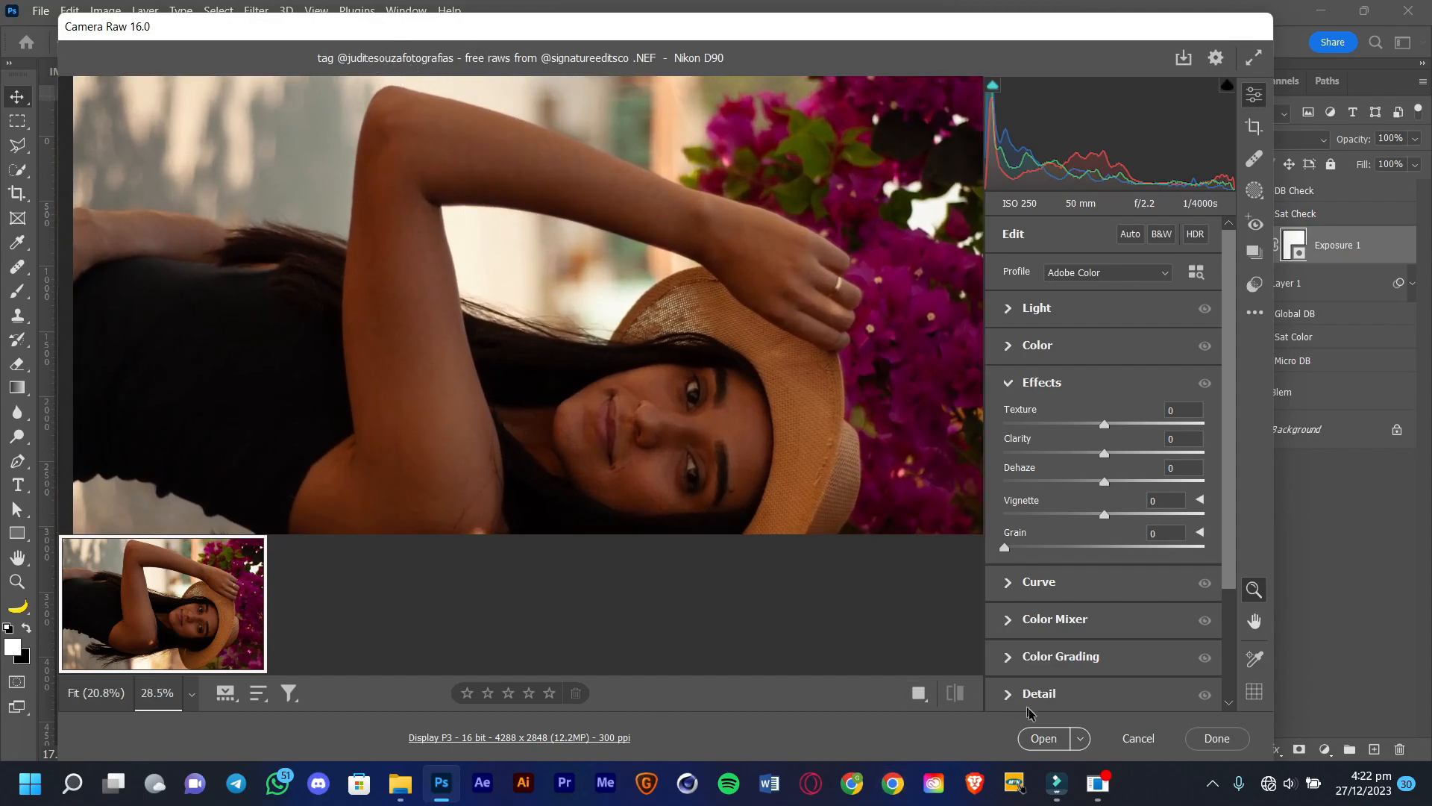
click(1044, 742)
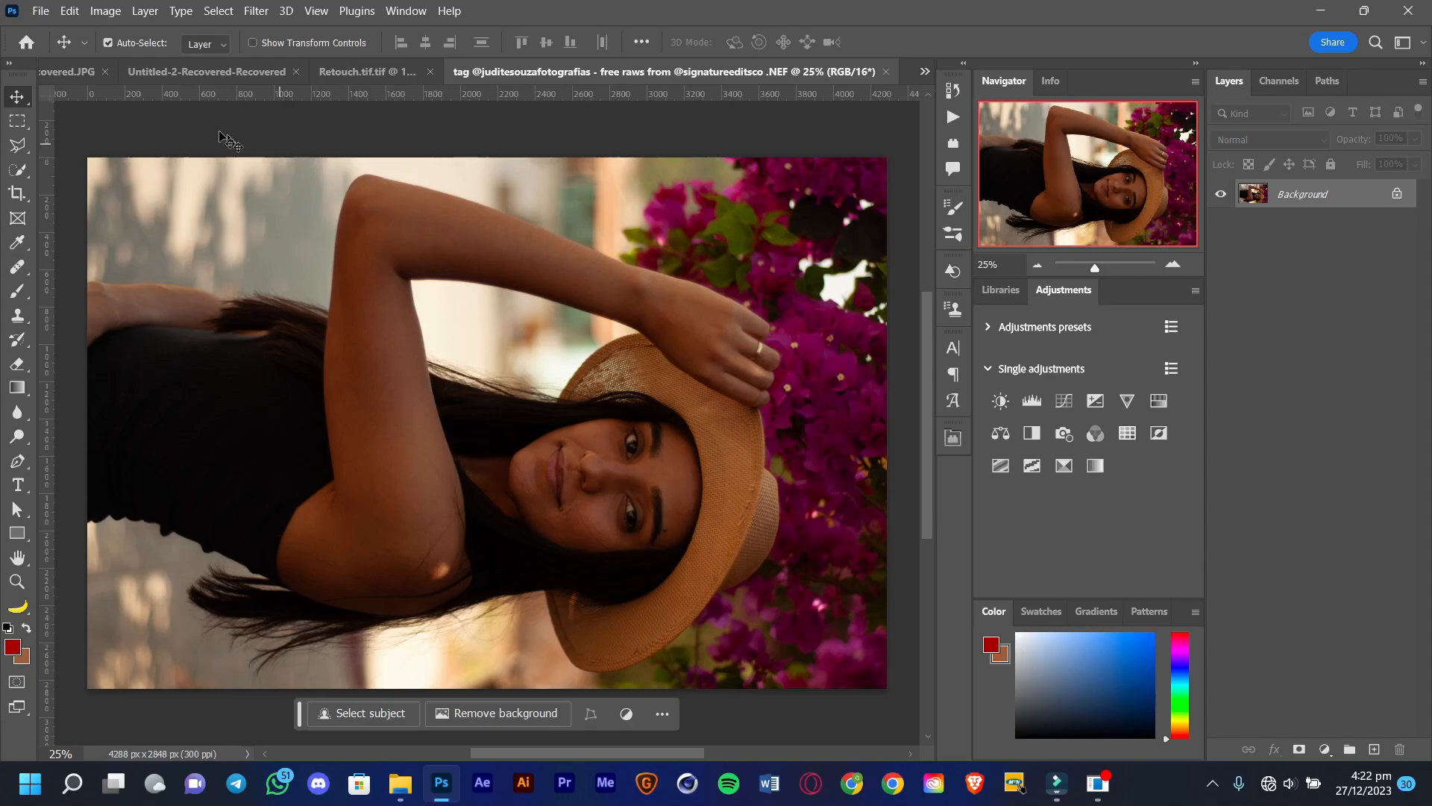
Open the File Handling settings of the Camera Raw preferences.
click(40, 12)
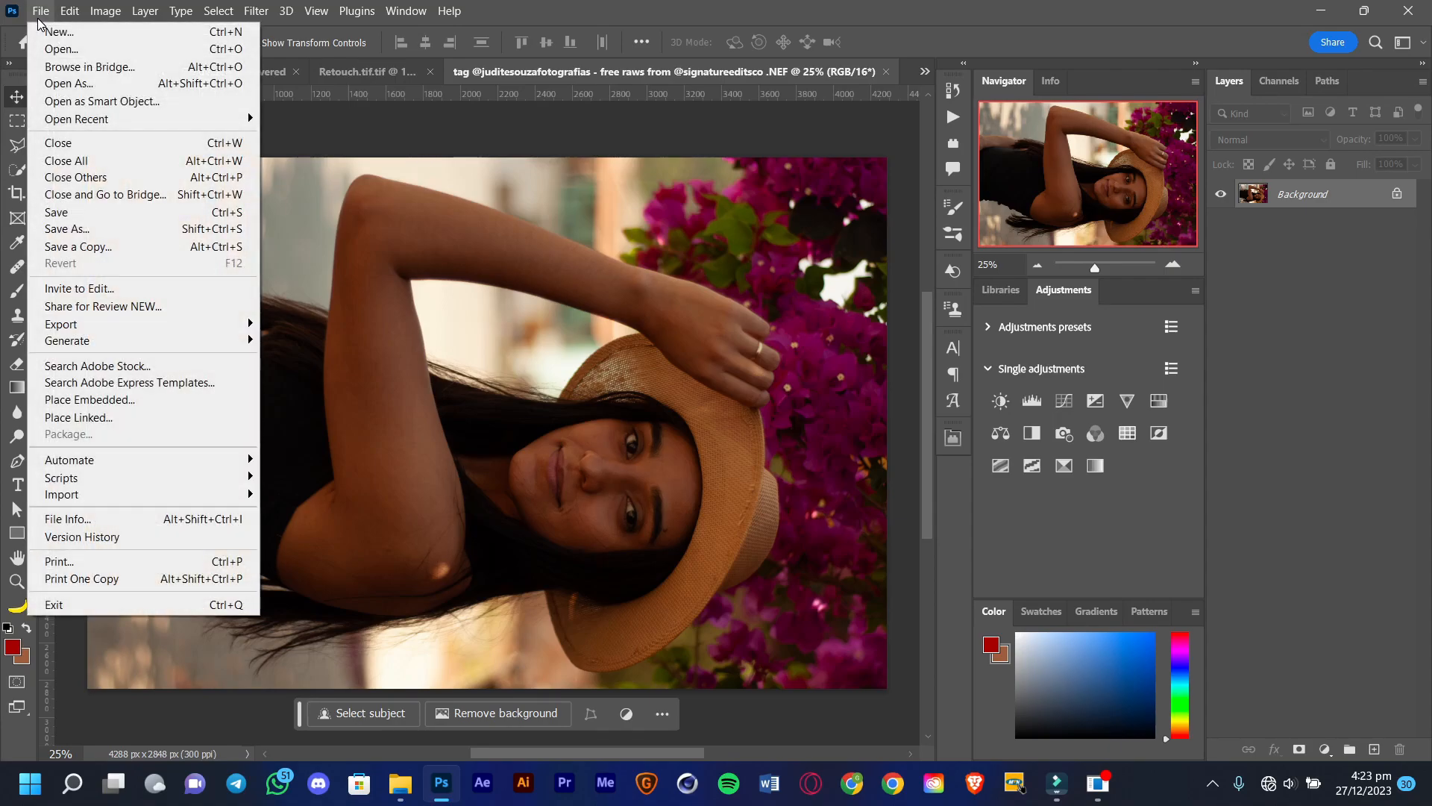
mouse_move(66, 15)
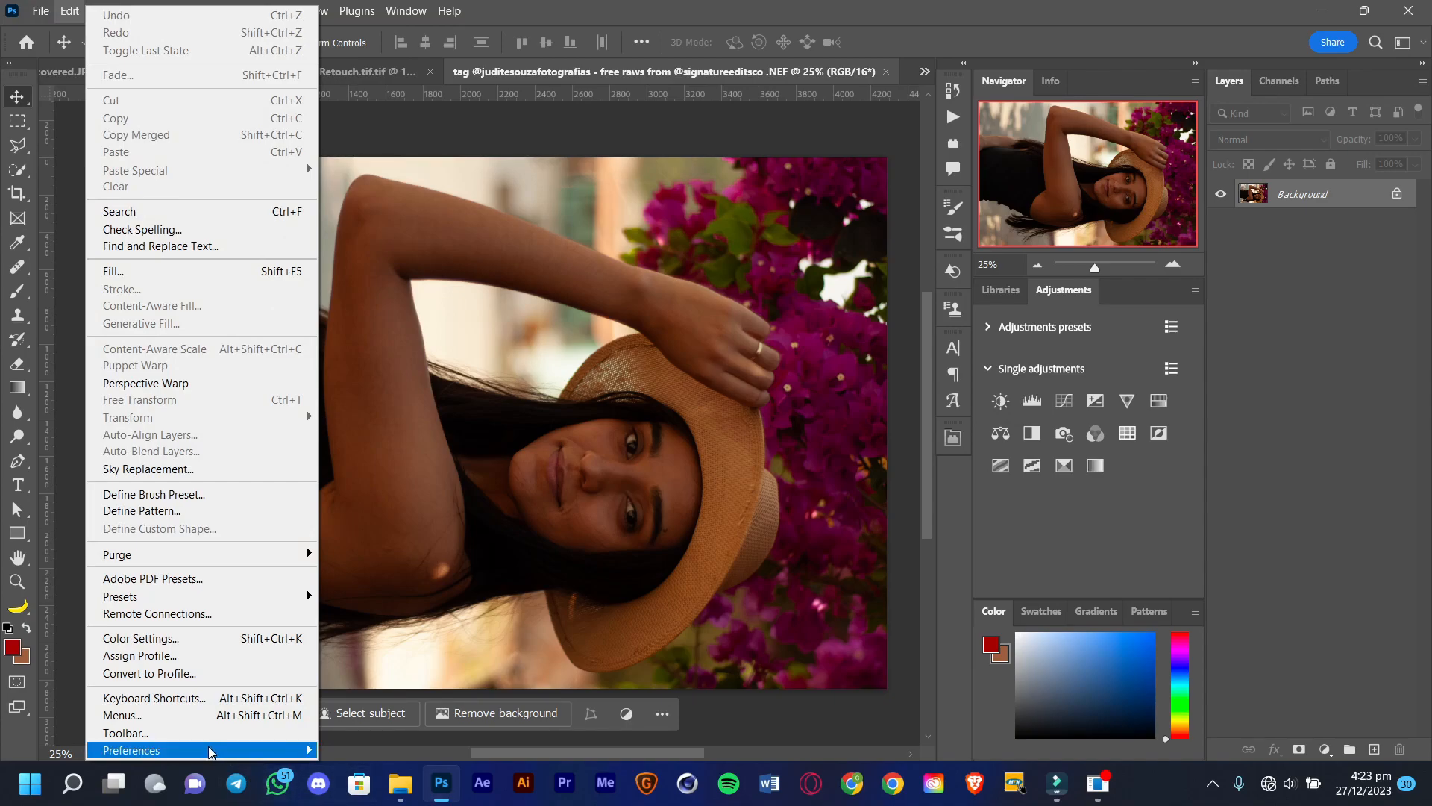
mouse_move(212, 759)
click(367, 750)
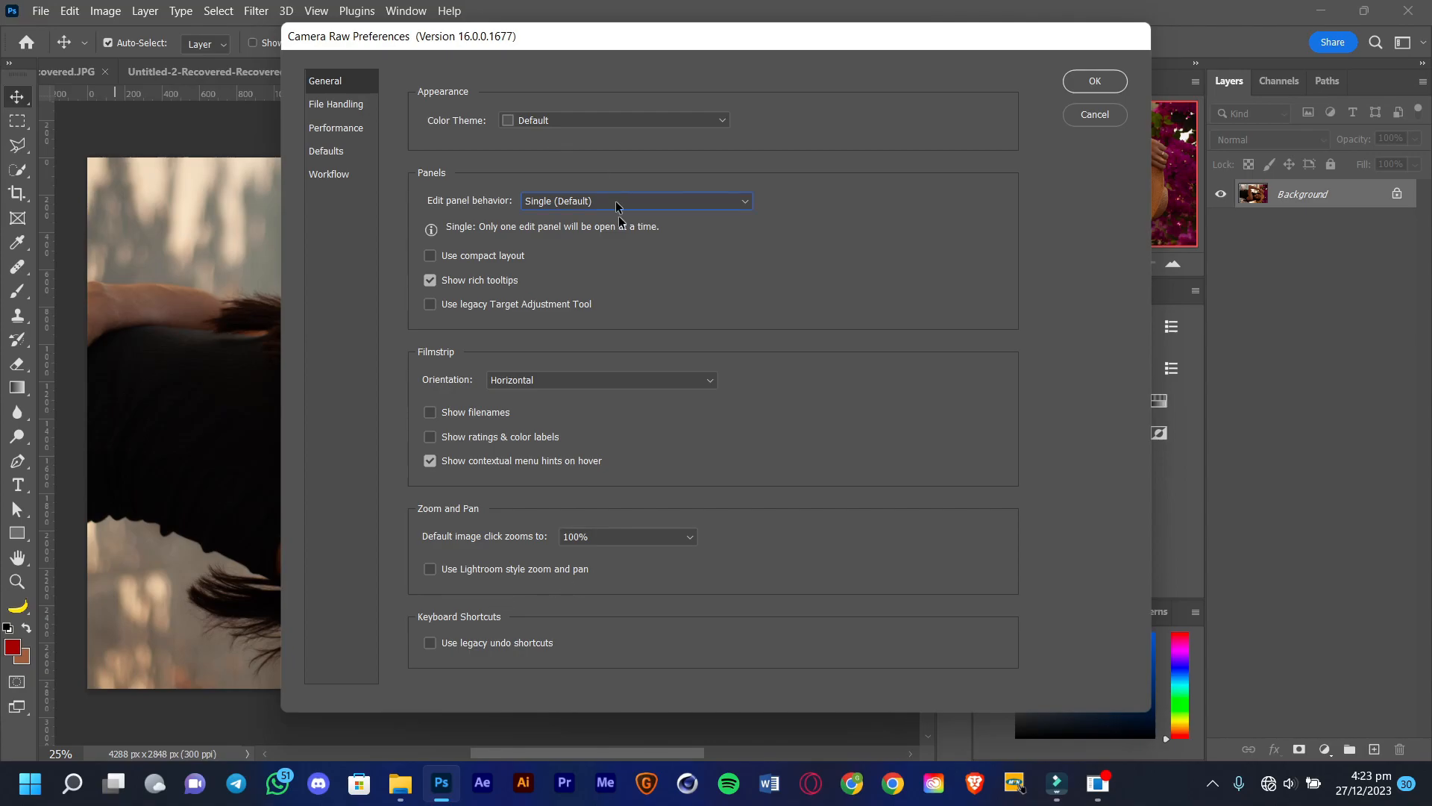
click(335, 105)
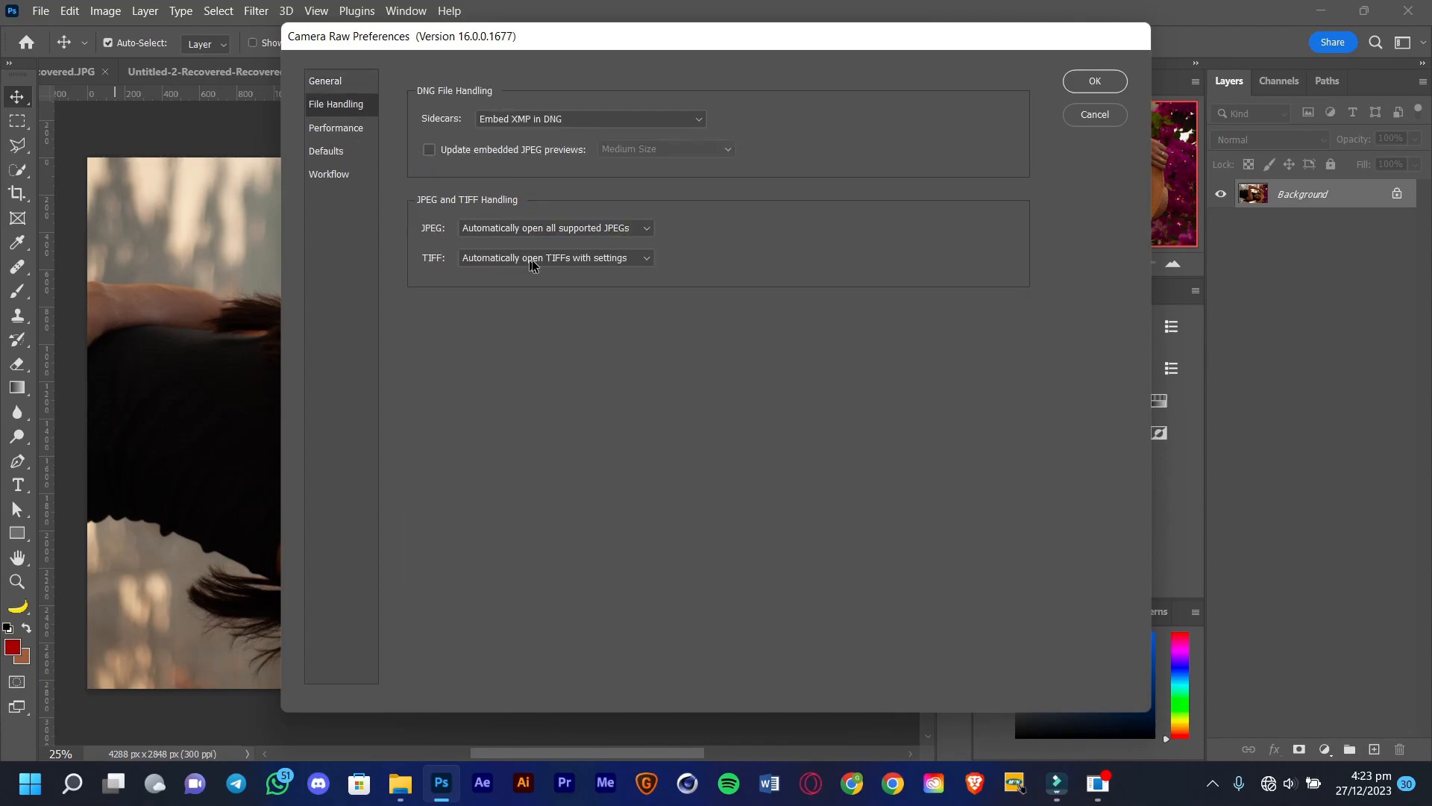
Review the TIFF and JPEG handling choices and accept the preferences with JPEG on Automatically open all supported JPEGs.
click(565, 259)
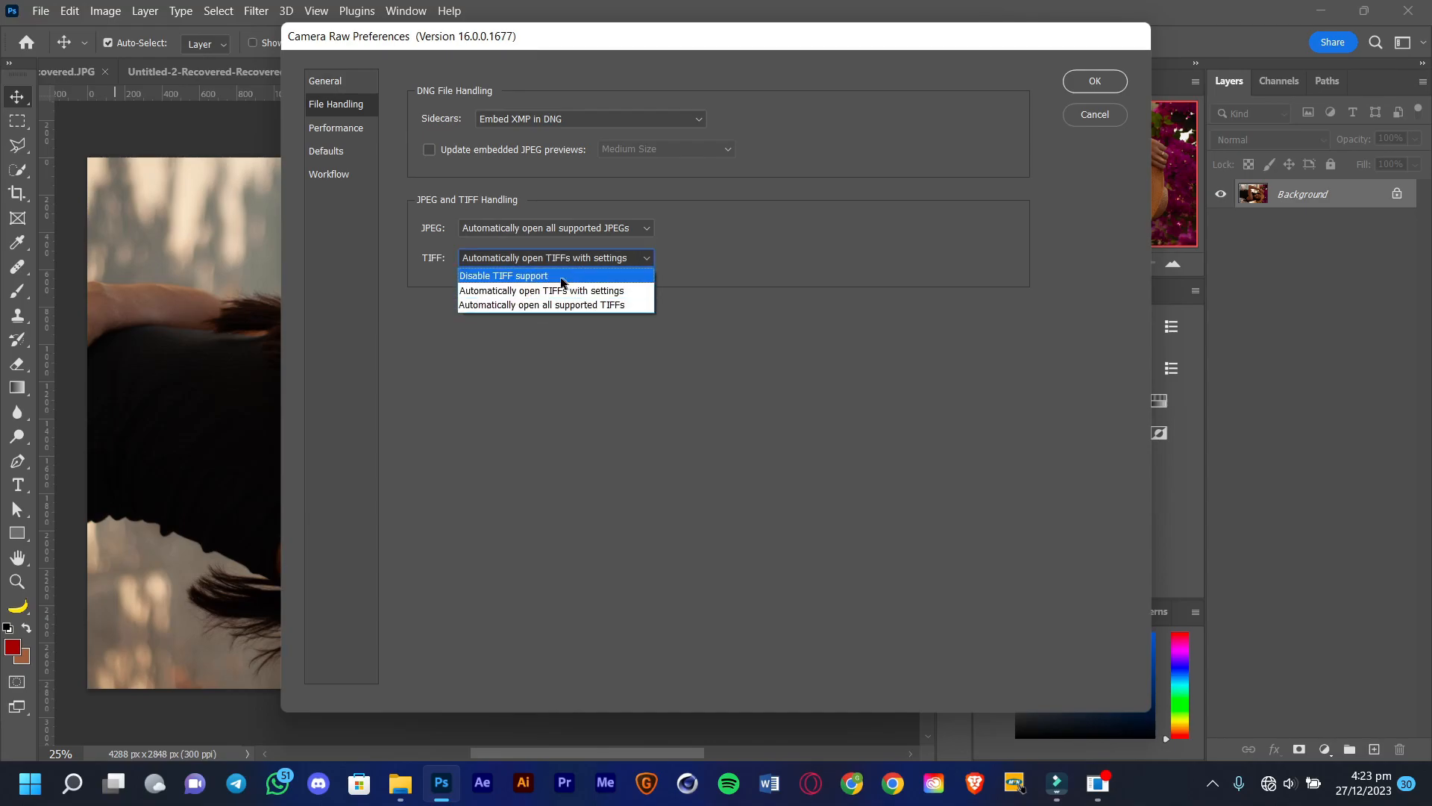
click(694, 252)
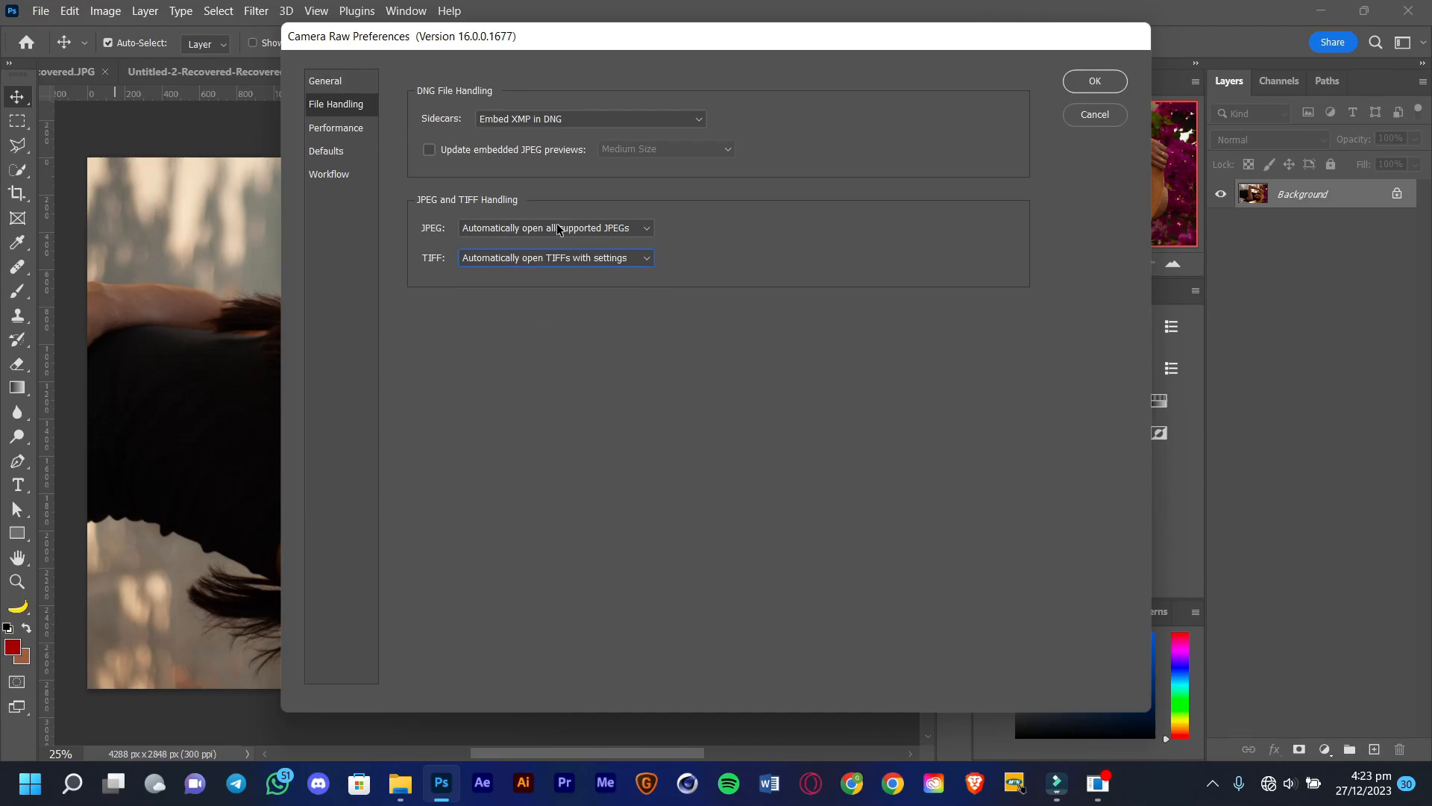
click(559, 230)
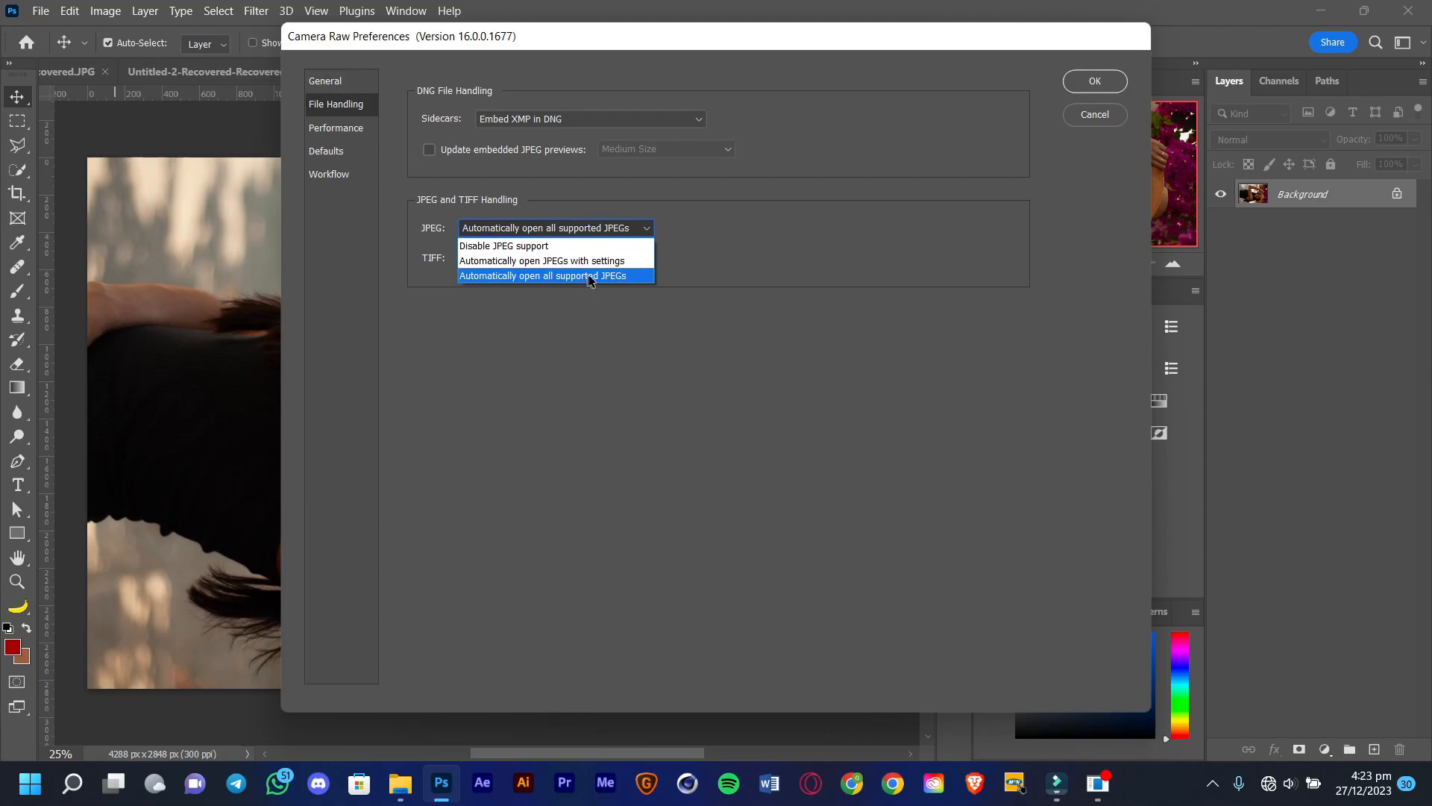
click(727, 239)
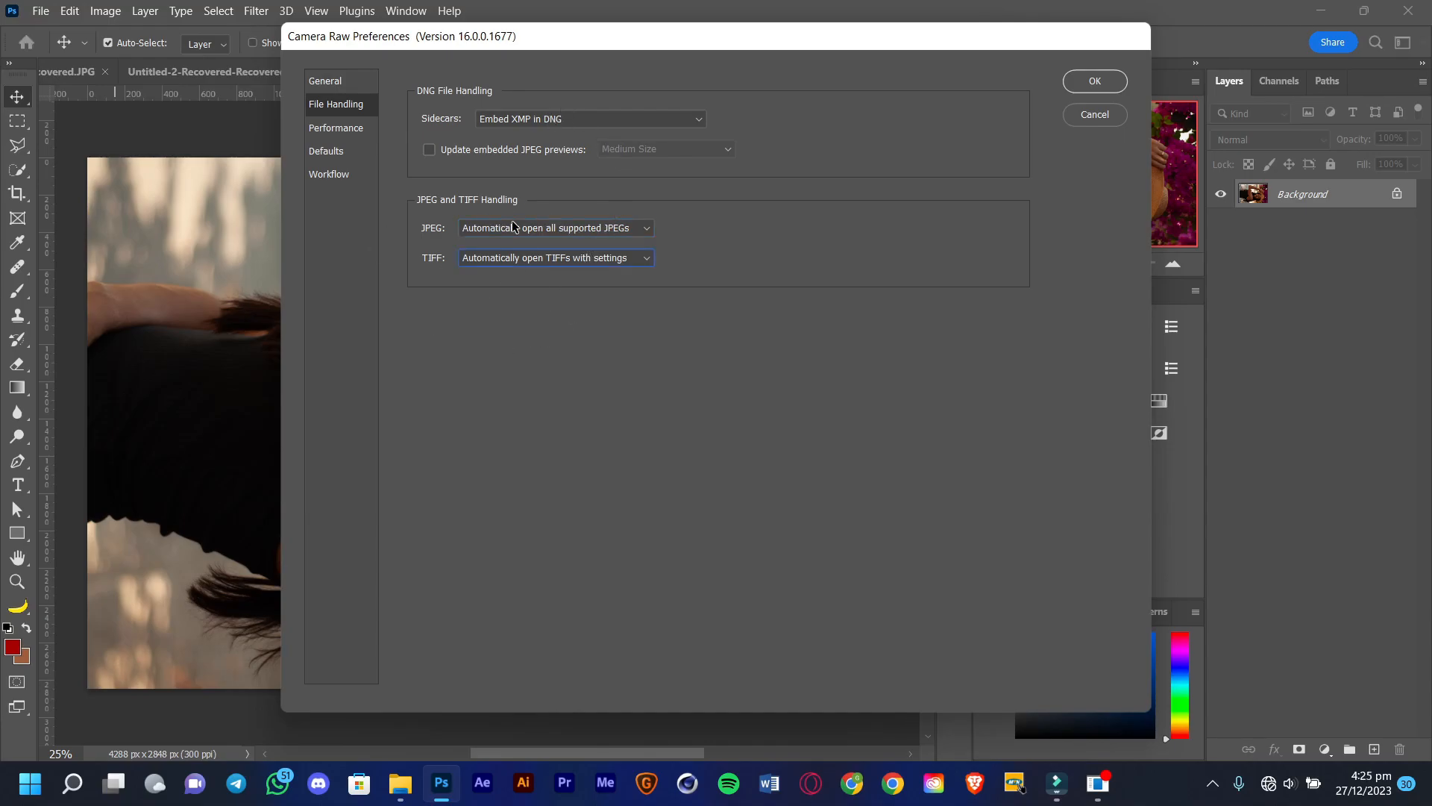
click(511, 225)
click(776, 236)
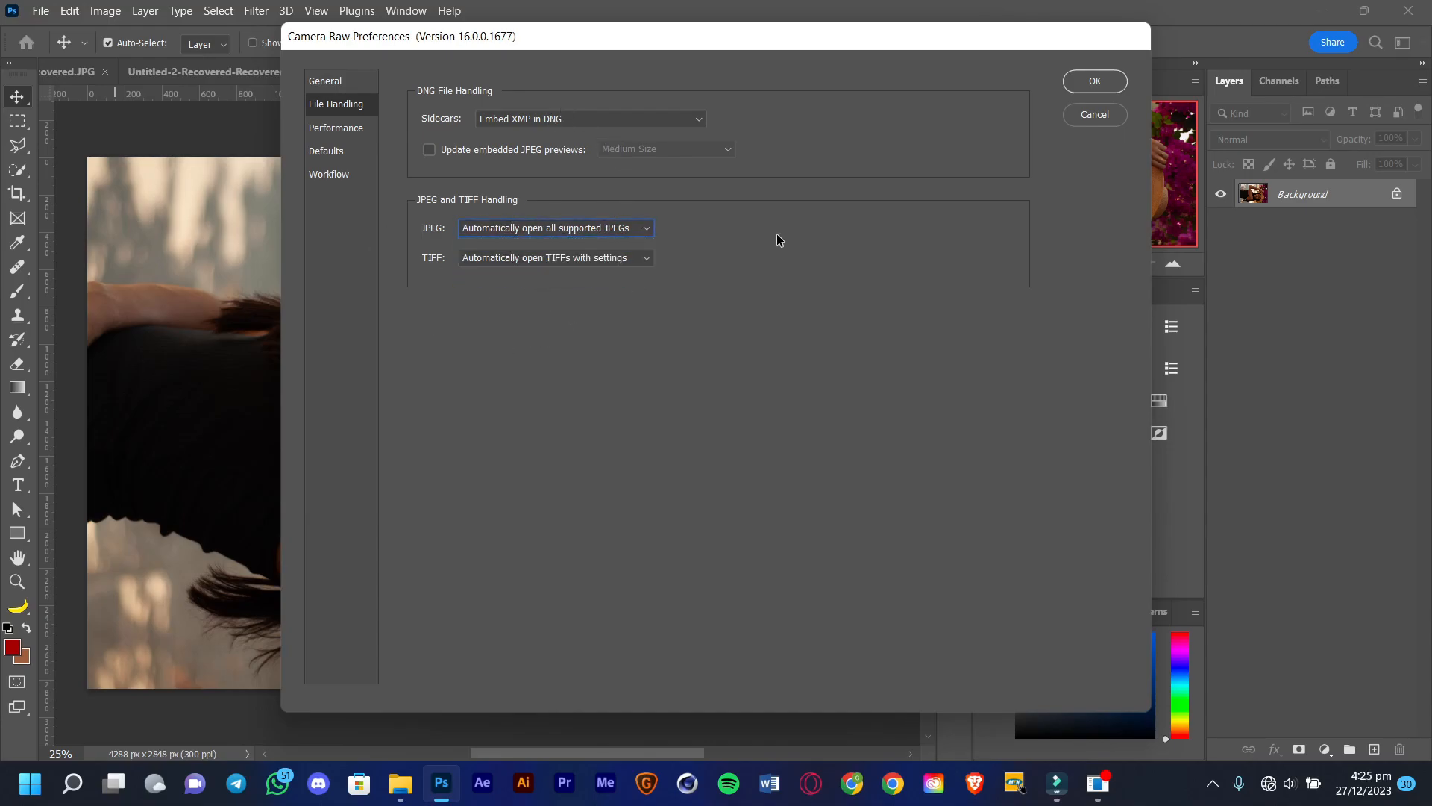
click(1105, 82)
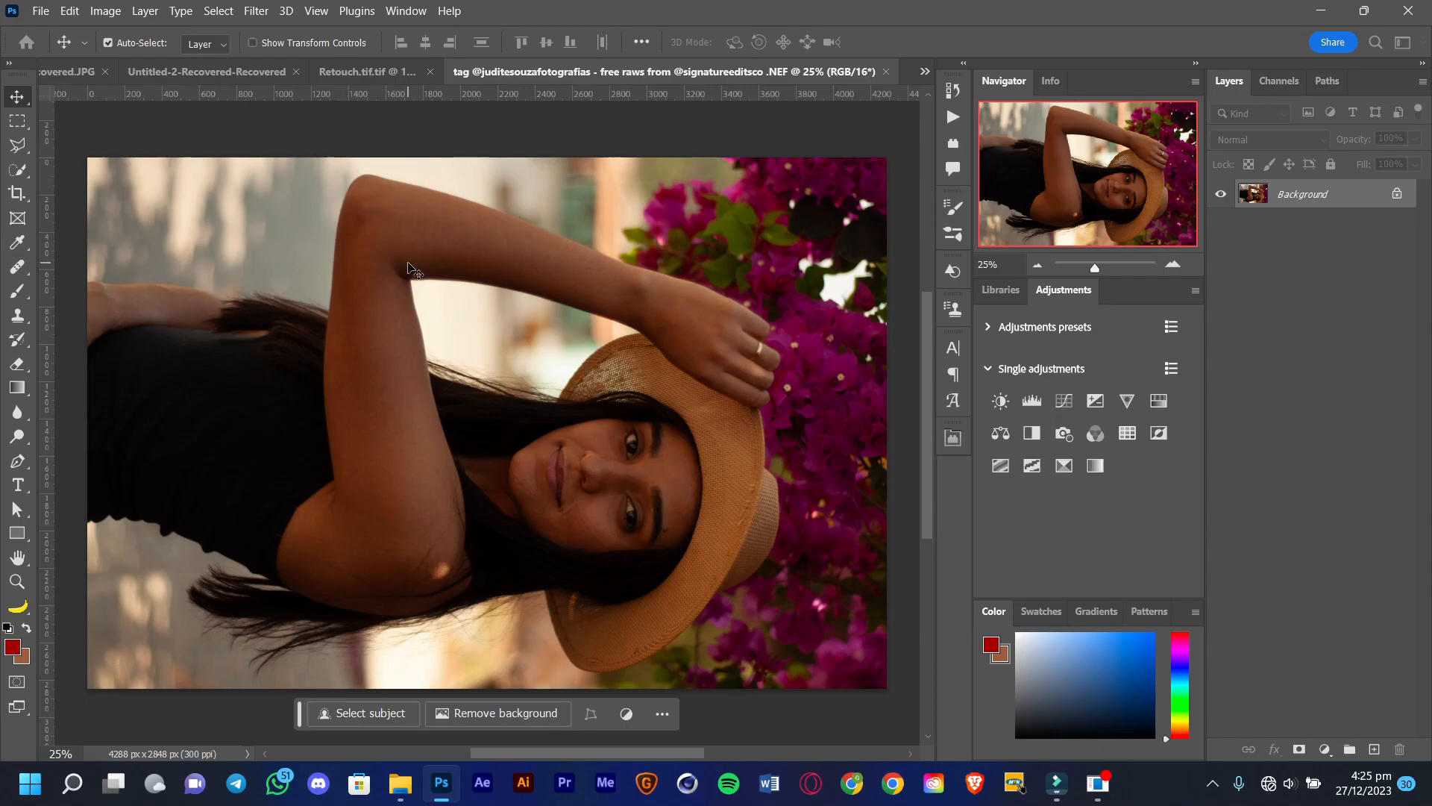
Rotate the photo 90° counter-clockwise with the Crop tool so the woman stands upright.
key(Tab)
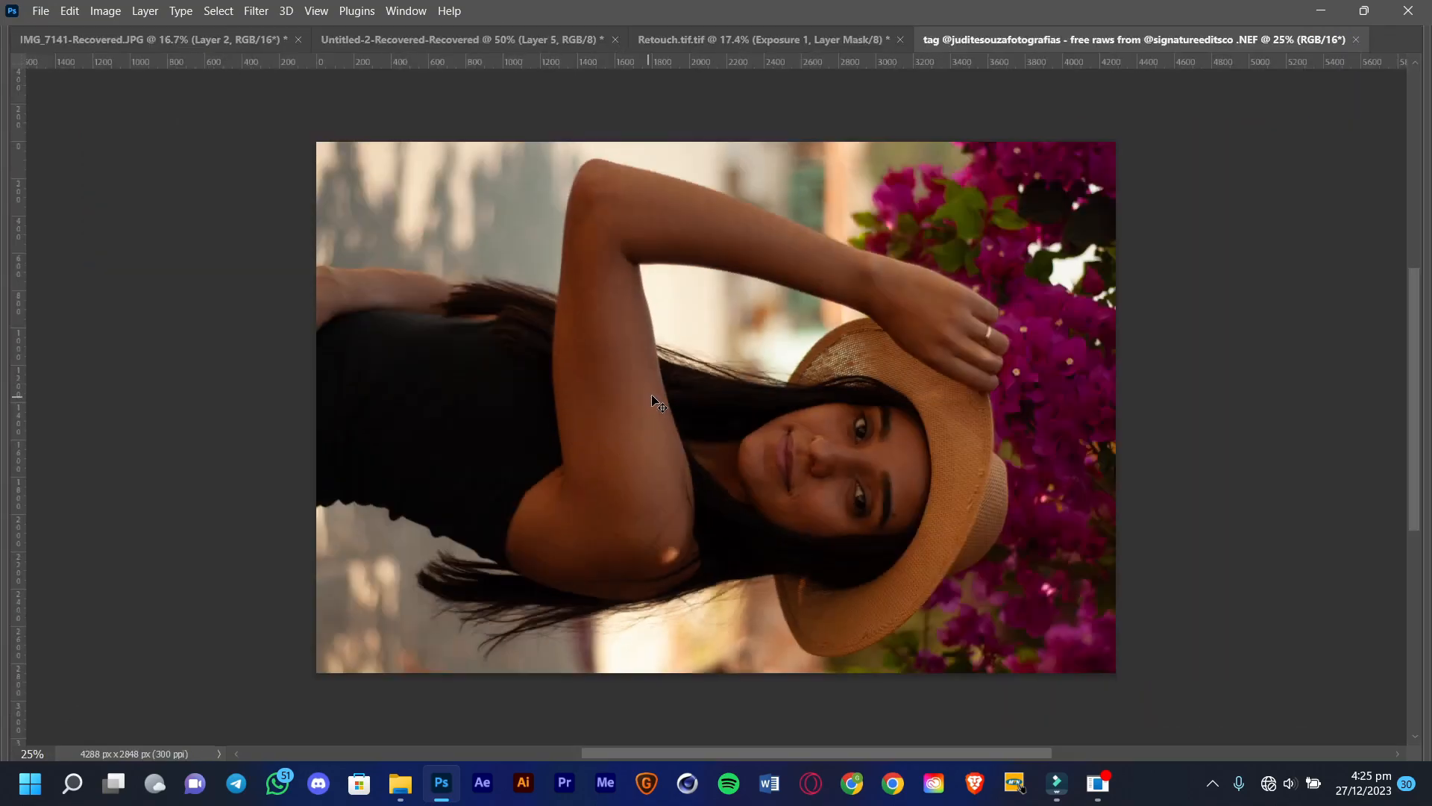
key(c)
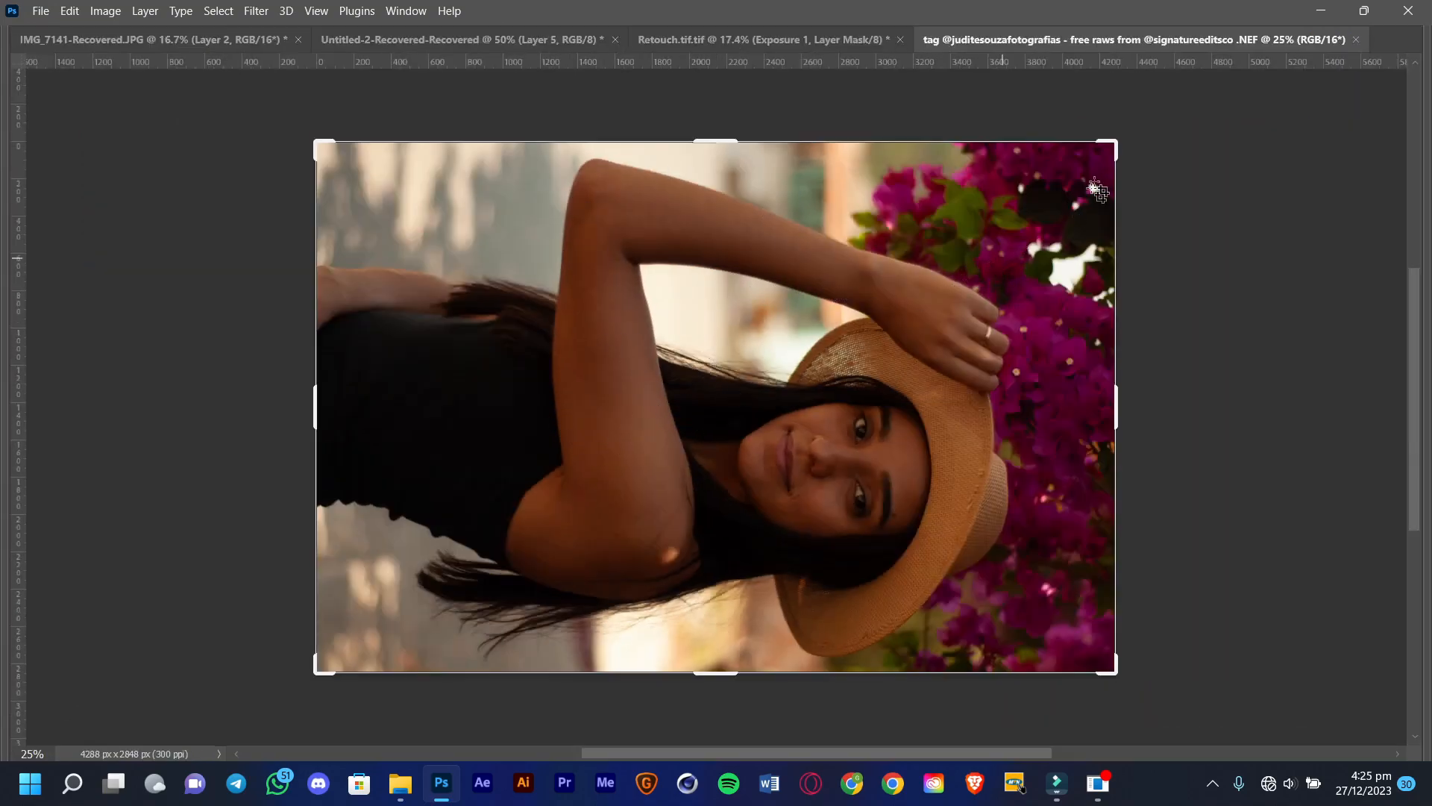
drag(1142, 147, 589, 152)
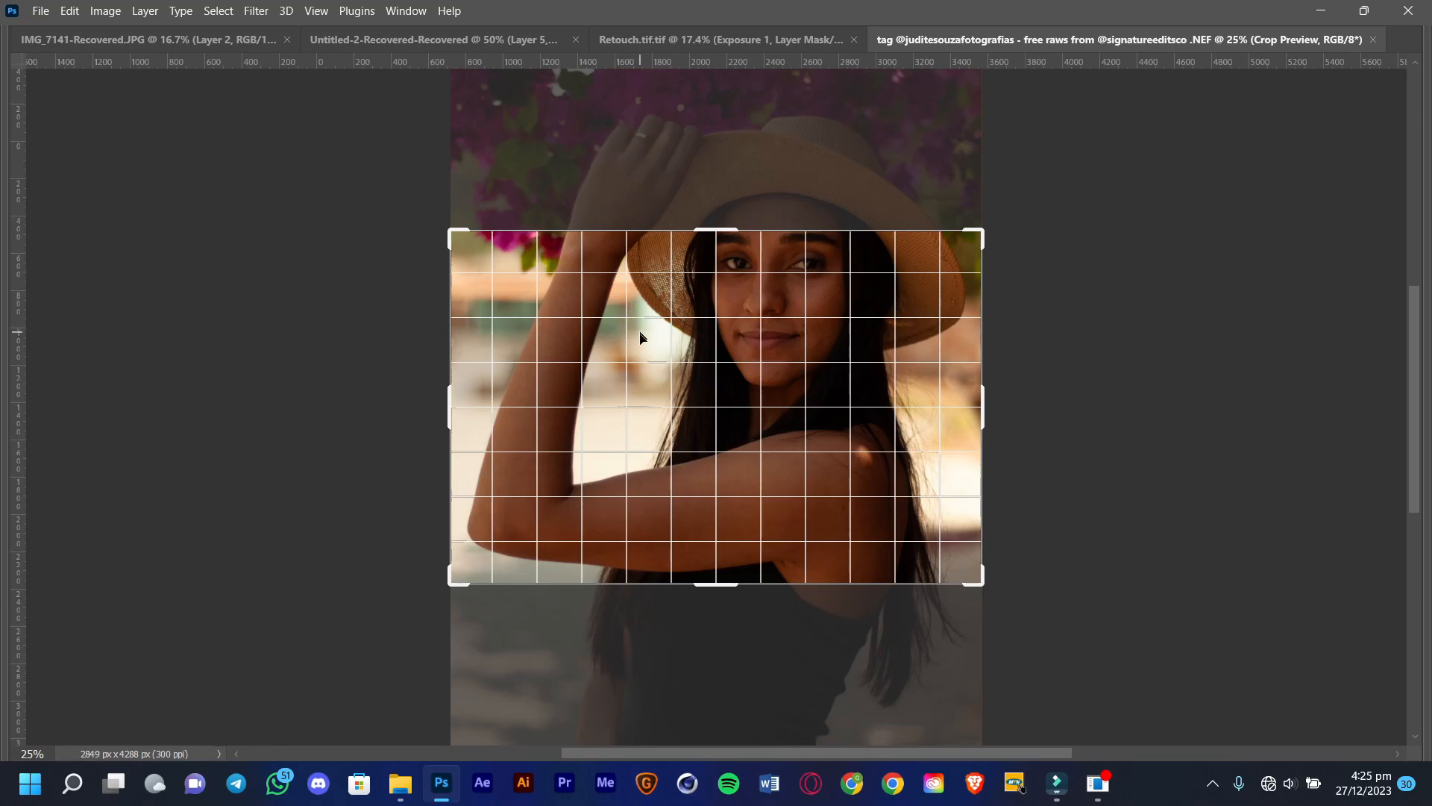
Swap the crop's width and height to a portrait frame covering the whole photo and apply the crop.
key(Tab)
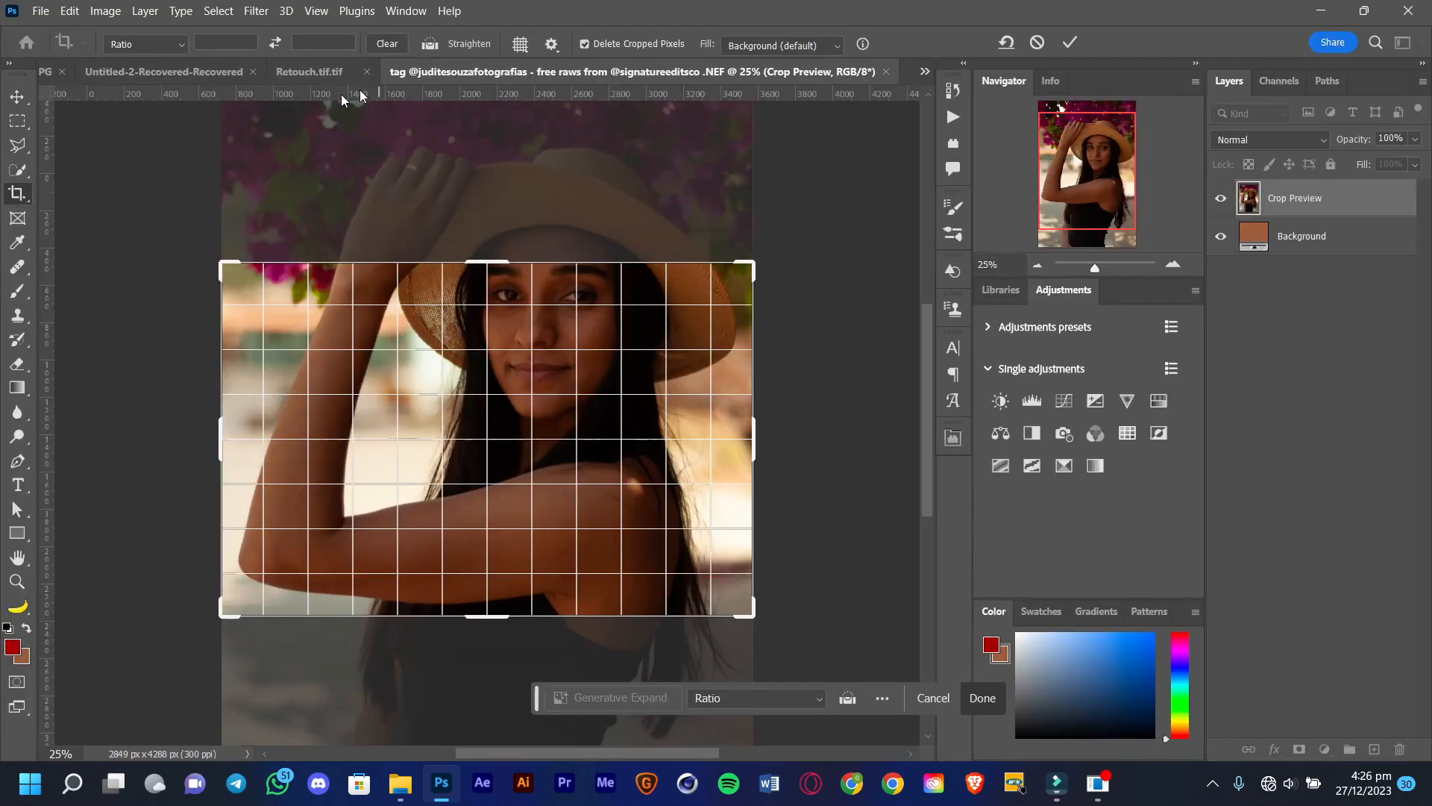
click(273, 44)
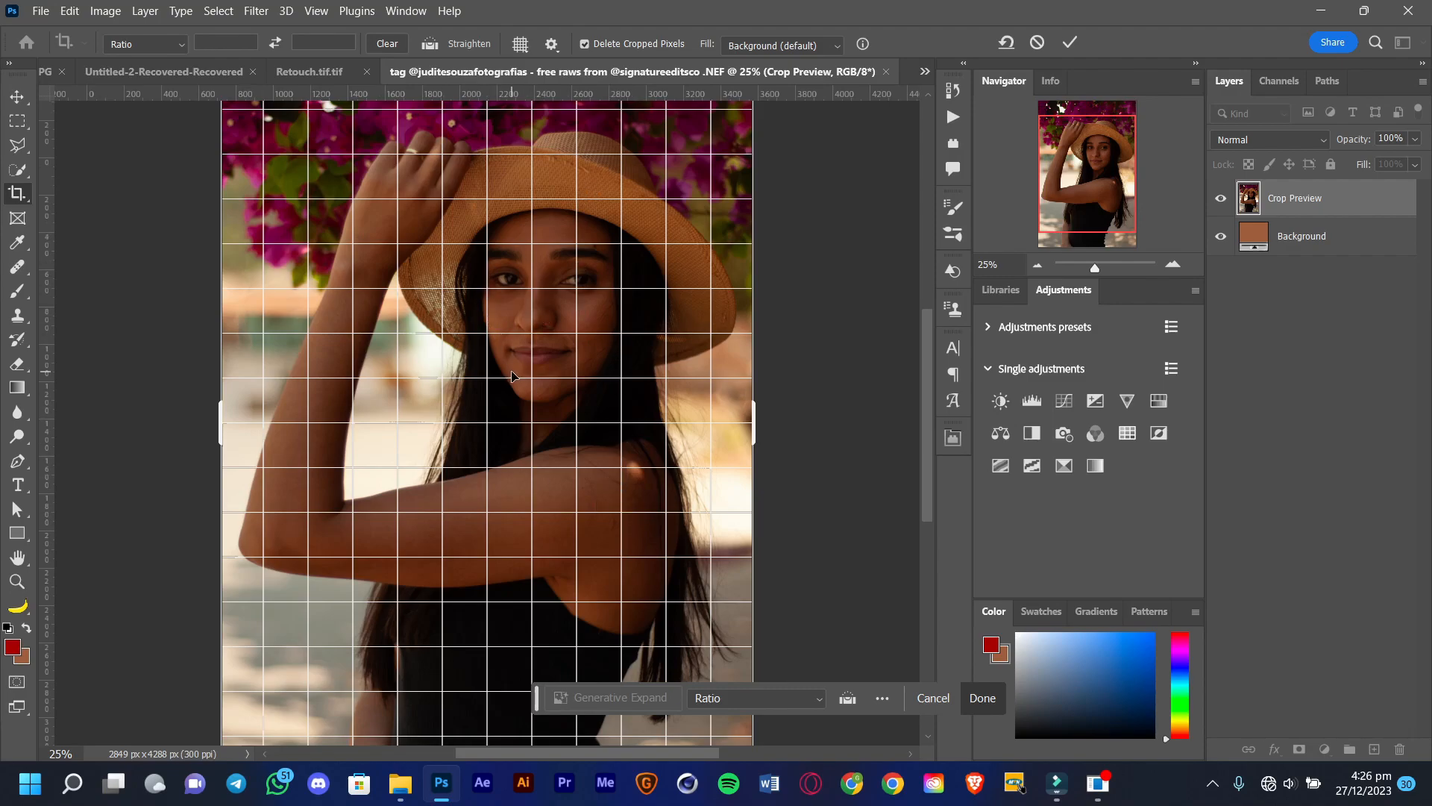
scroll(512, 375, down, 1)
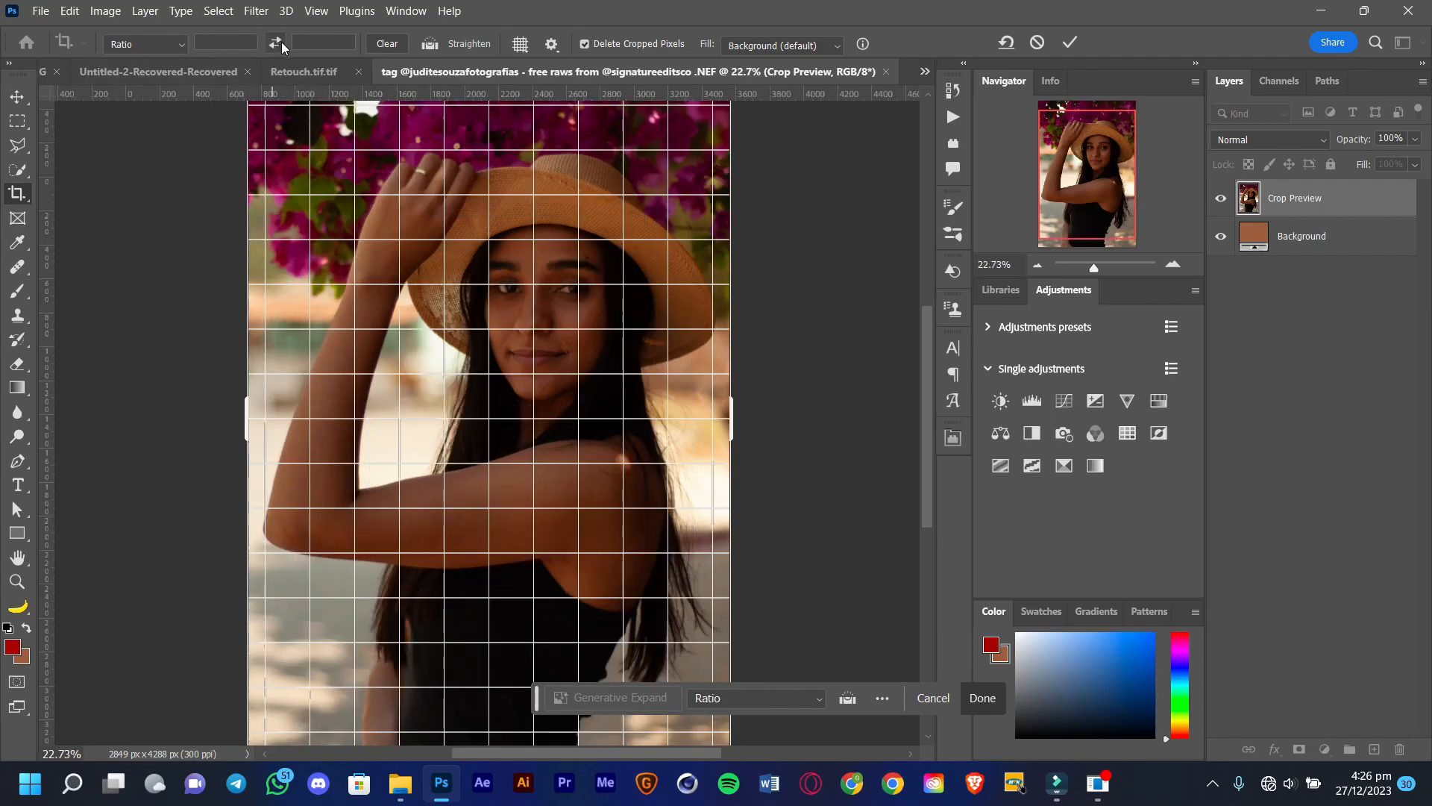
scroll(601, 412, down, 3)
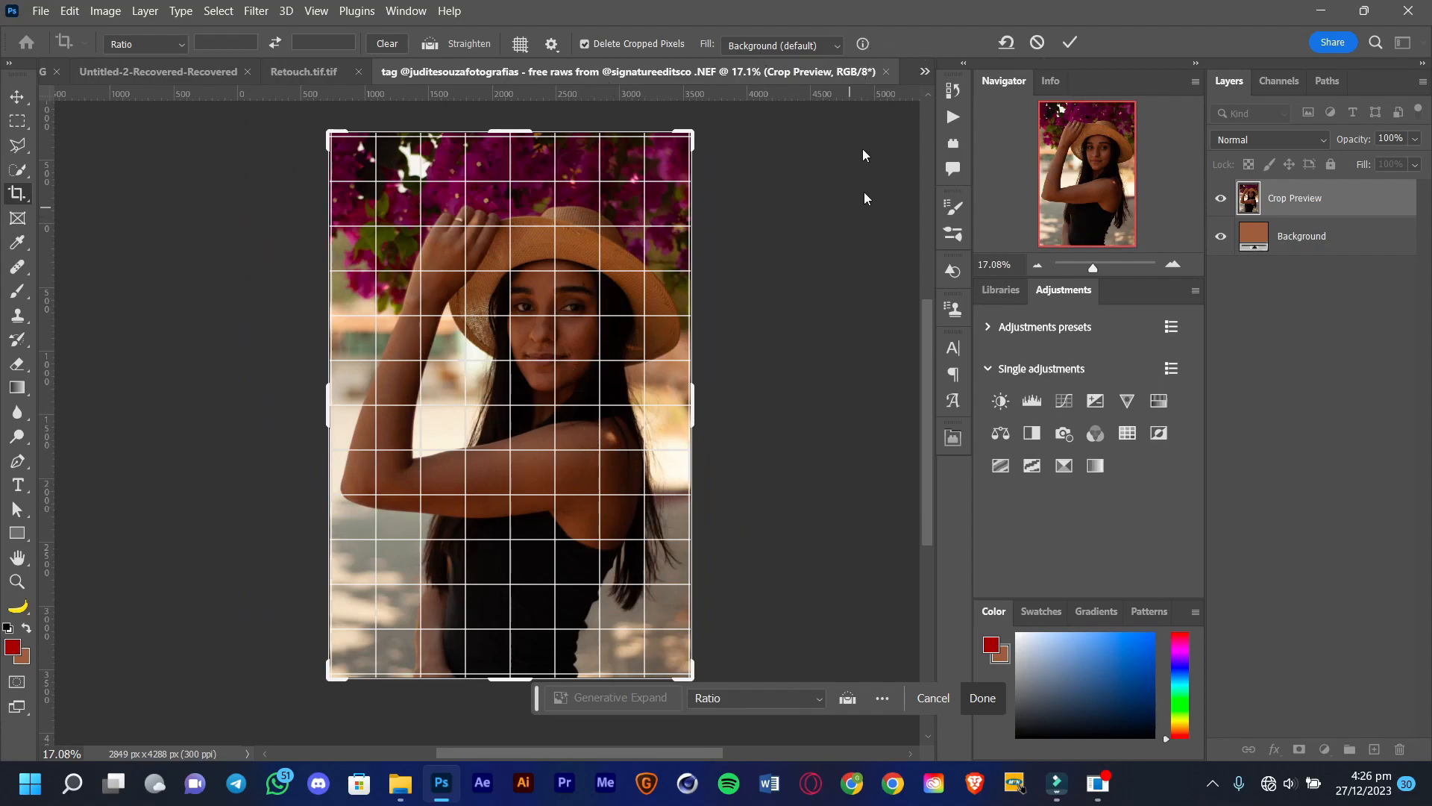
click(1076, 47)
key(v)
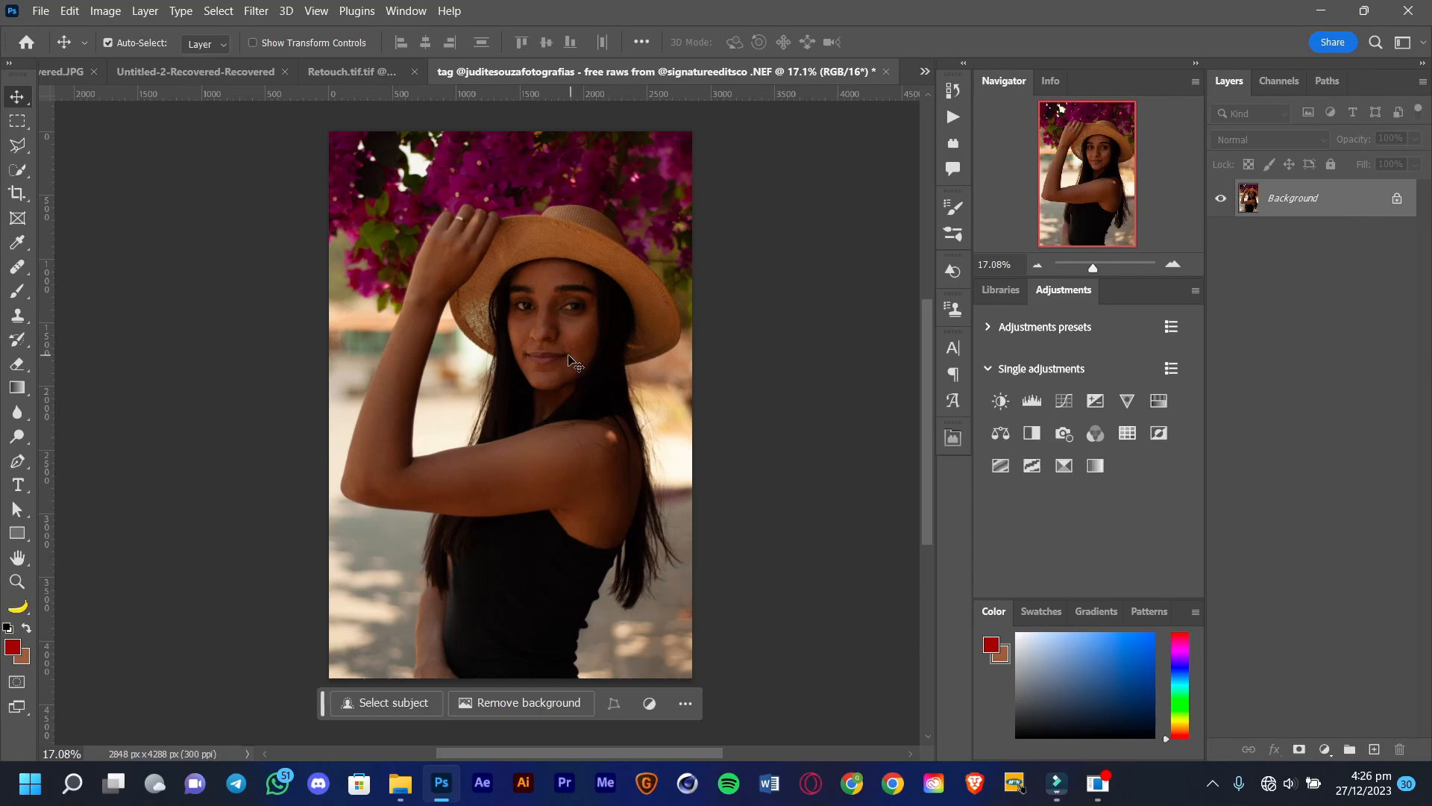
Duplicate the Background layer and convert the copy to a smart object.
scroll(452, 379, up, 1)
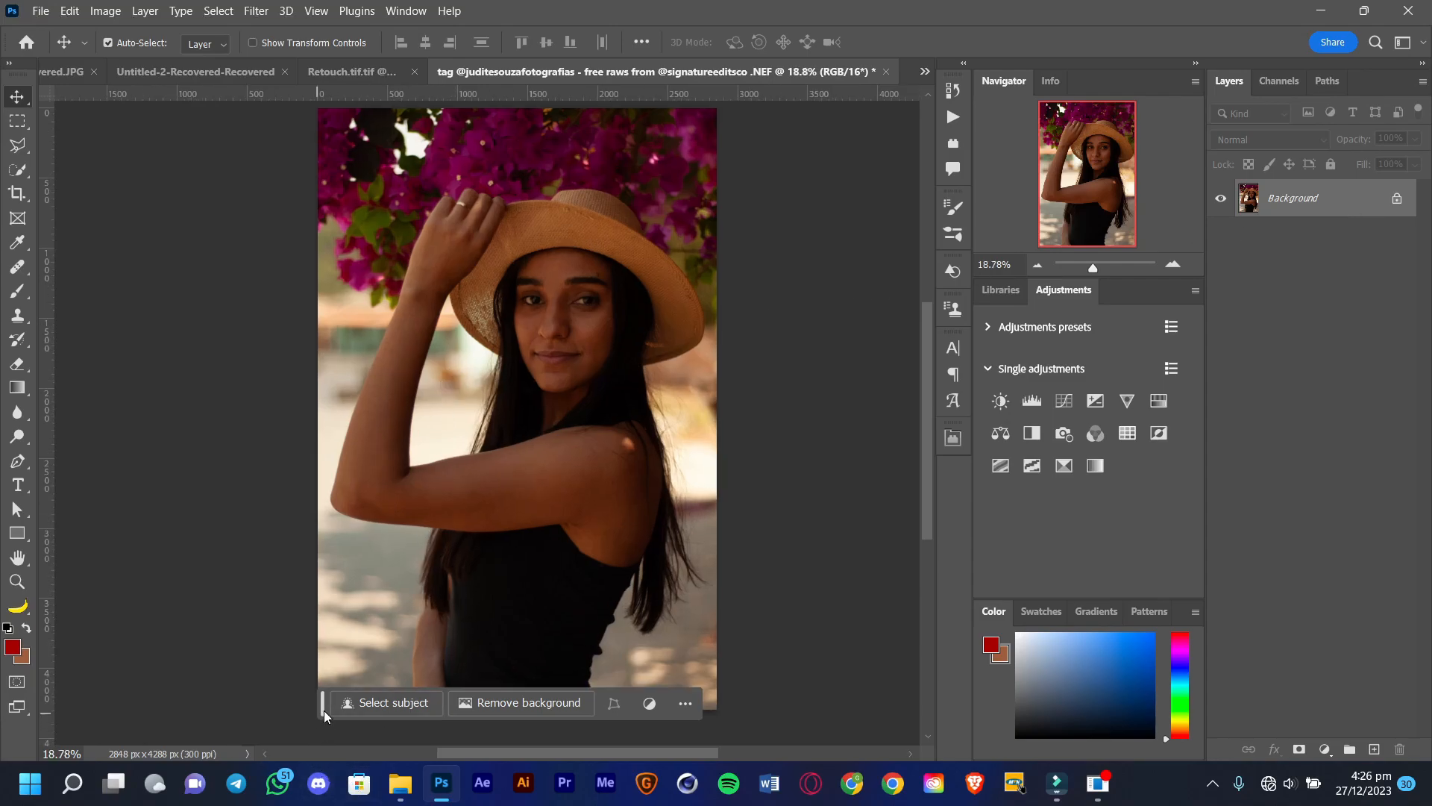
key(ctrl)
key(ctrl+j)
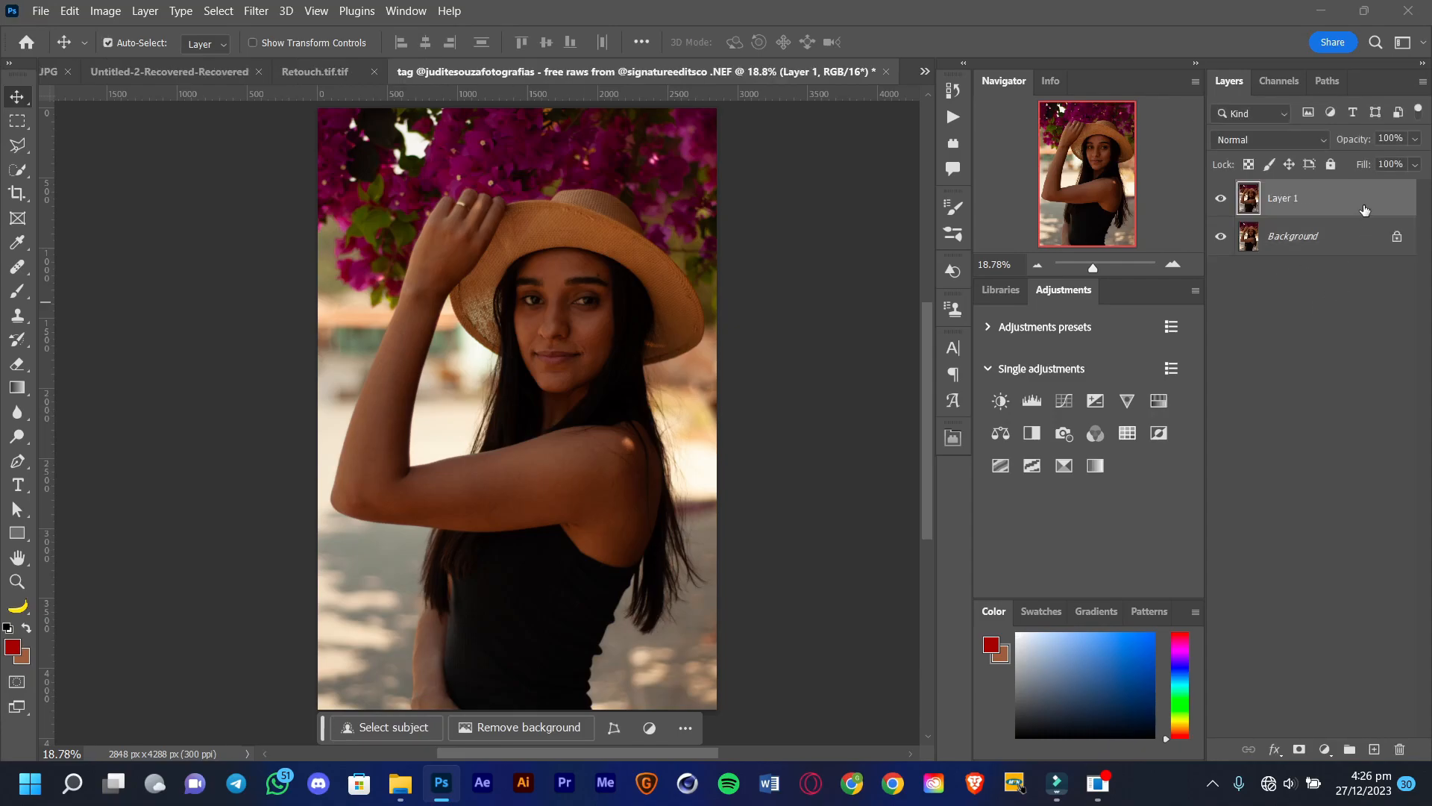
right_click(1362, 211)
click(1299, 277)
key(ctrl)
Open the Camera Raw Filter on the duplicated layer and reset all its edit settings.
click(253, 10)
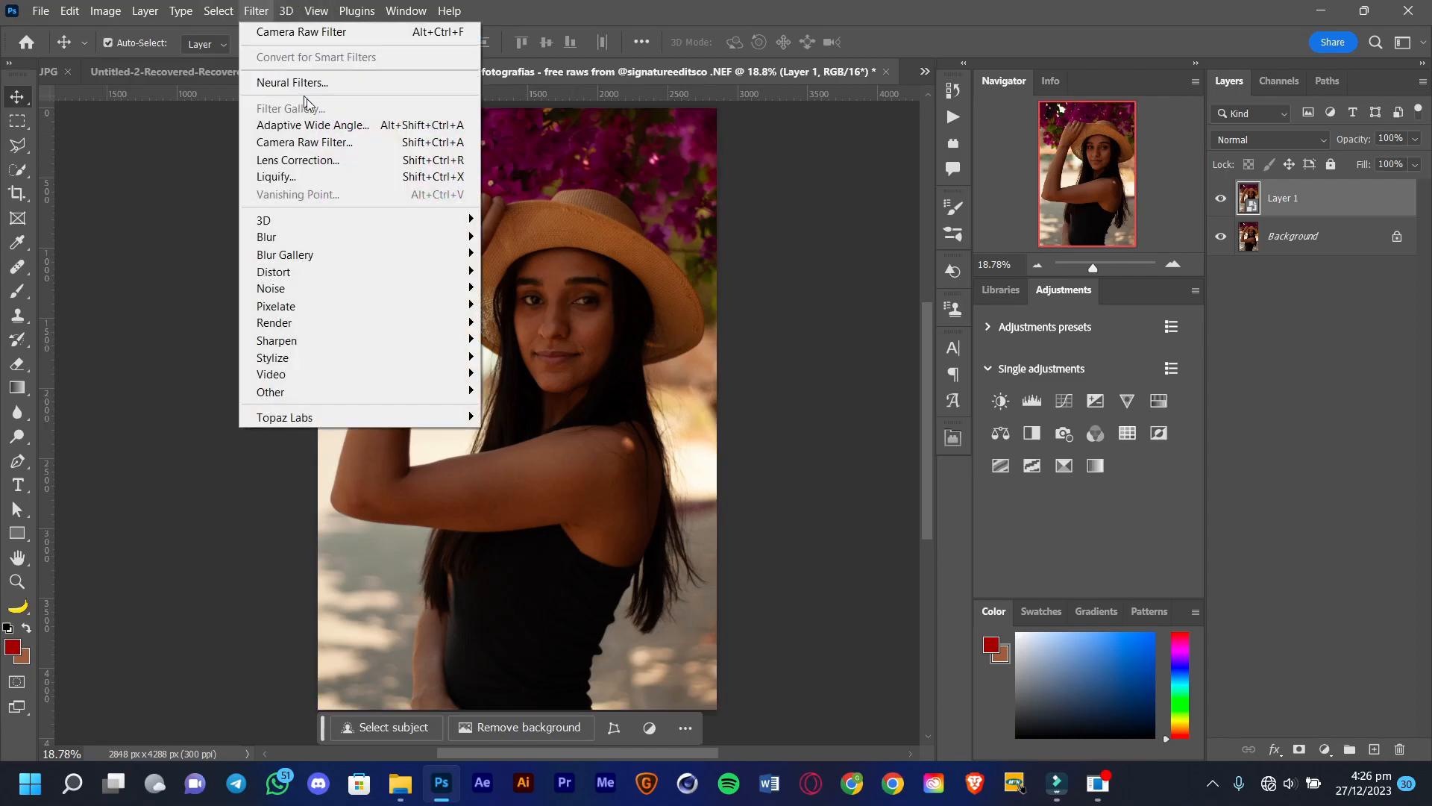
click(289, 32)
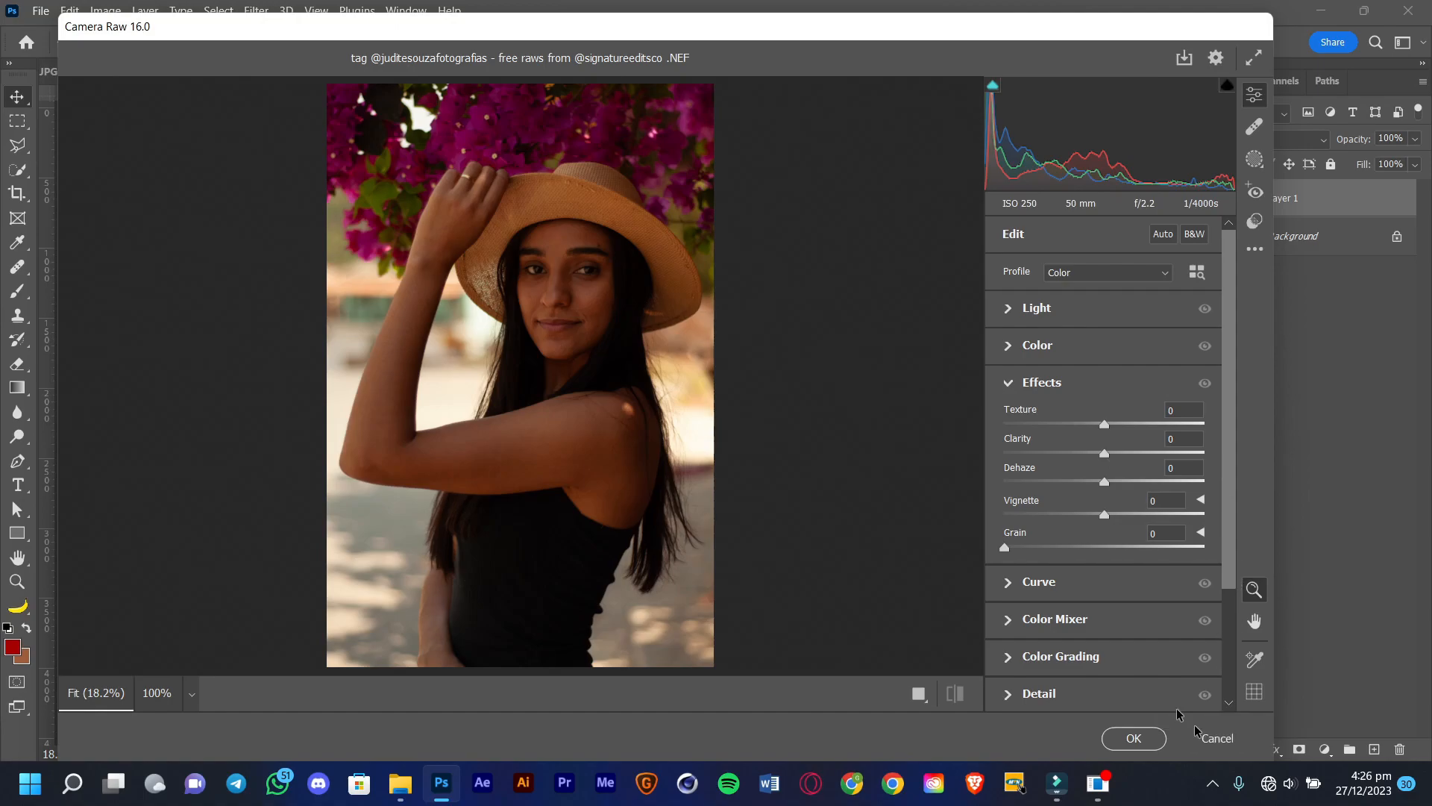
key(alt)
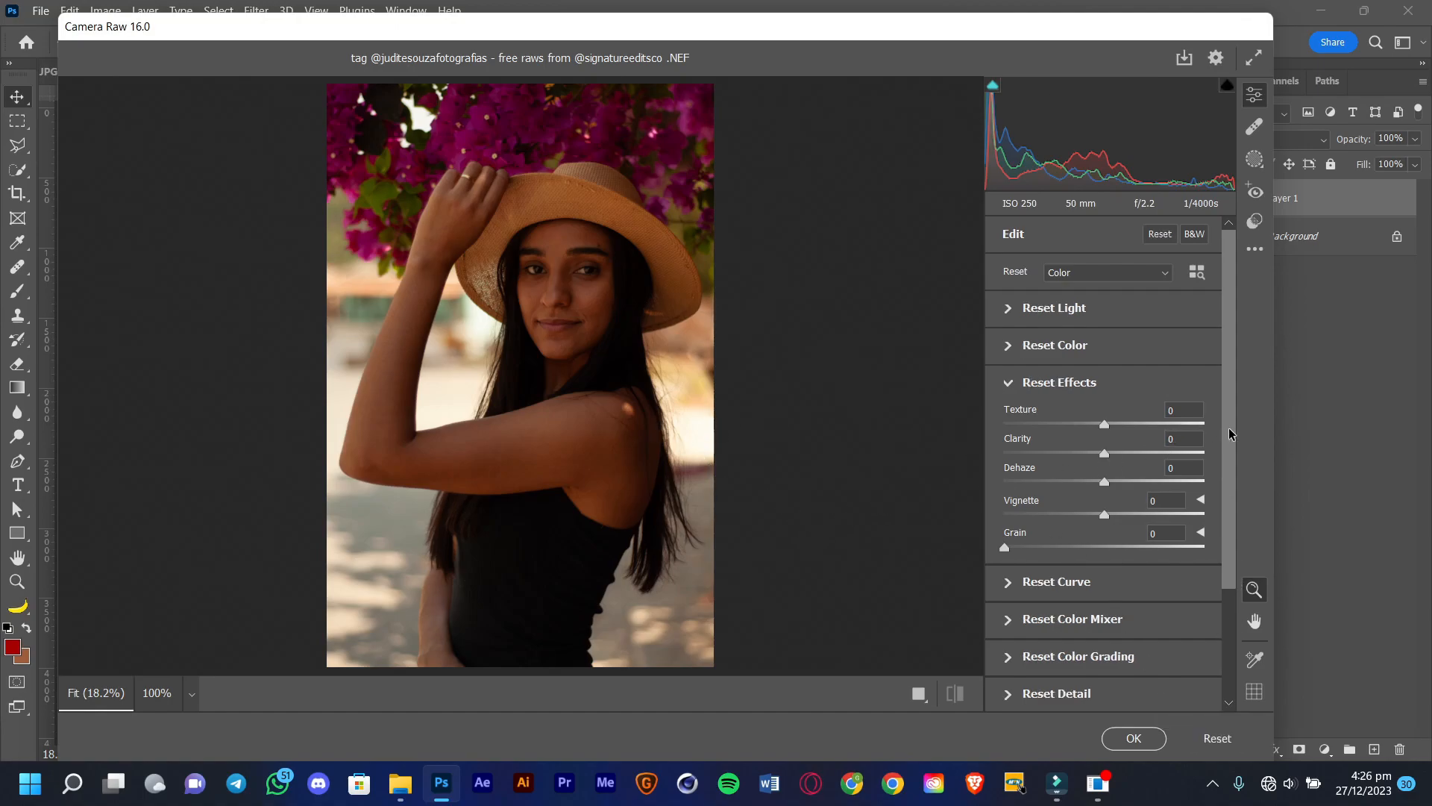
click(1160, 235)
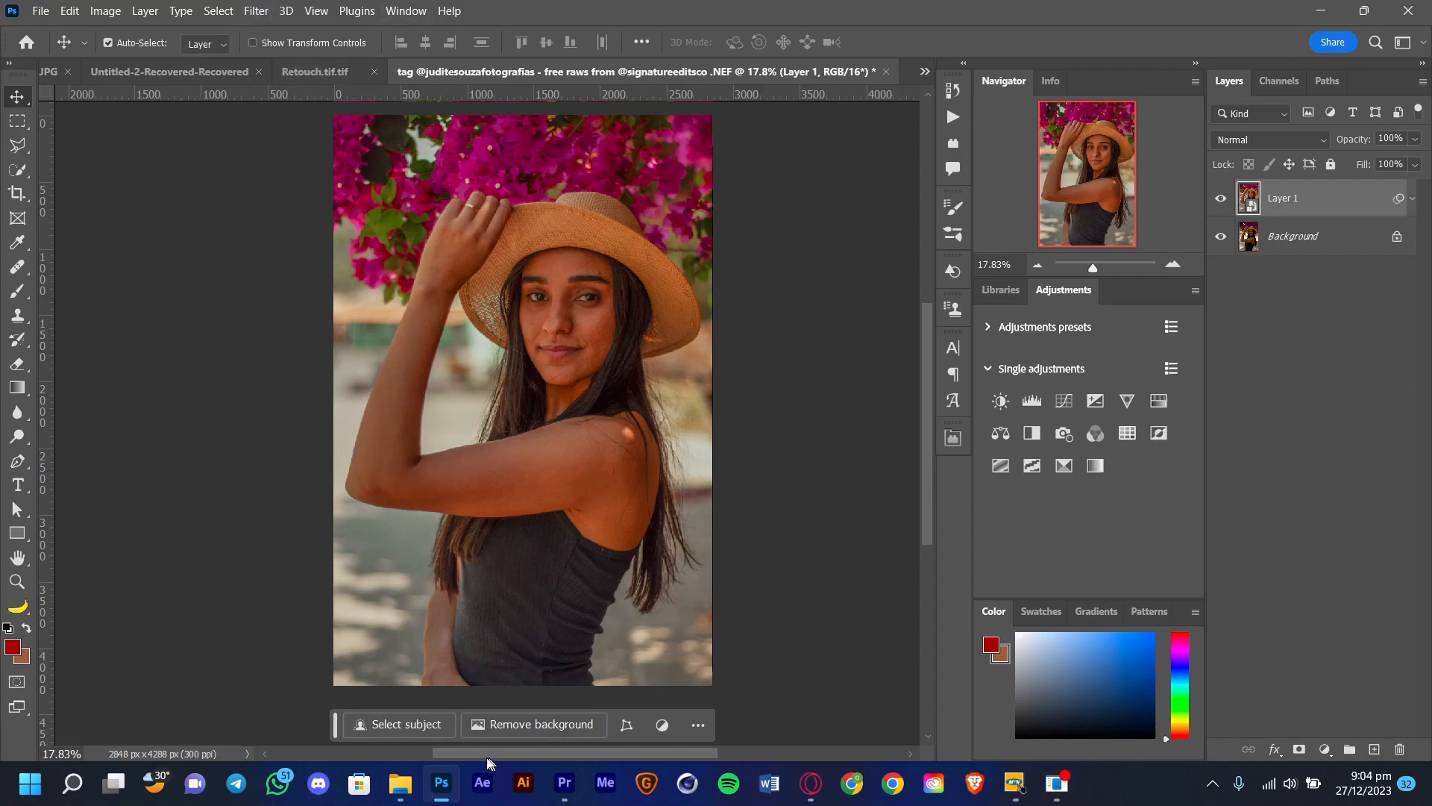
mouse_move(400, 792)
click(183, 694)
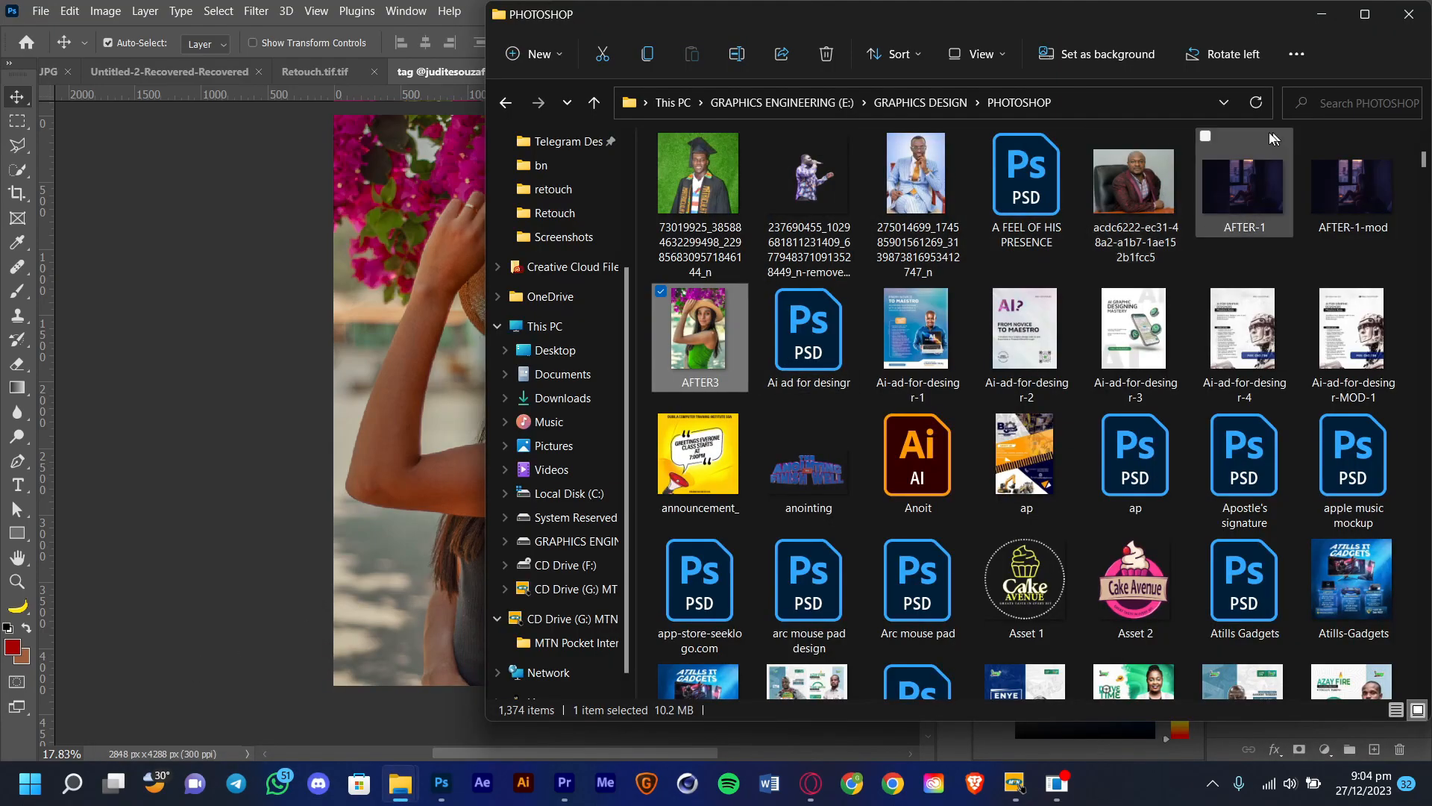
click(1322, 16)
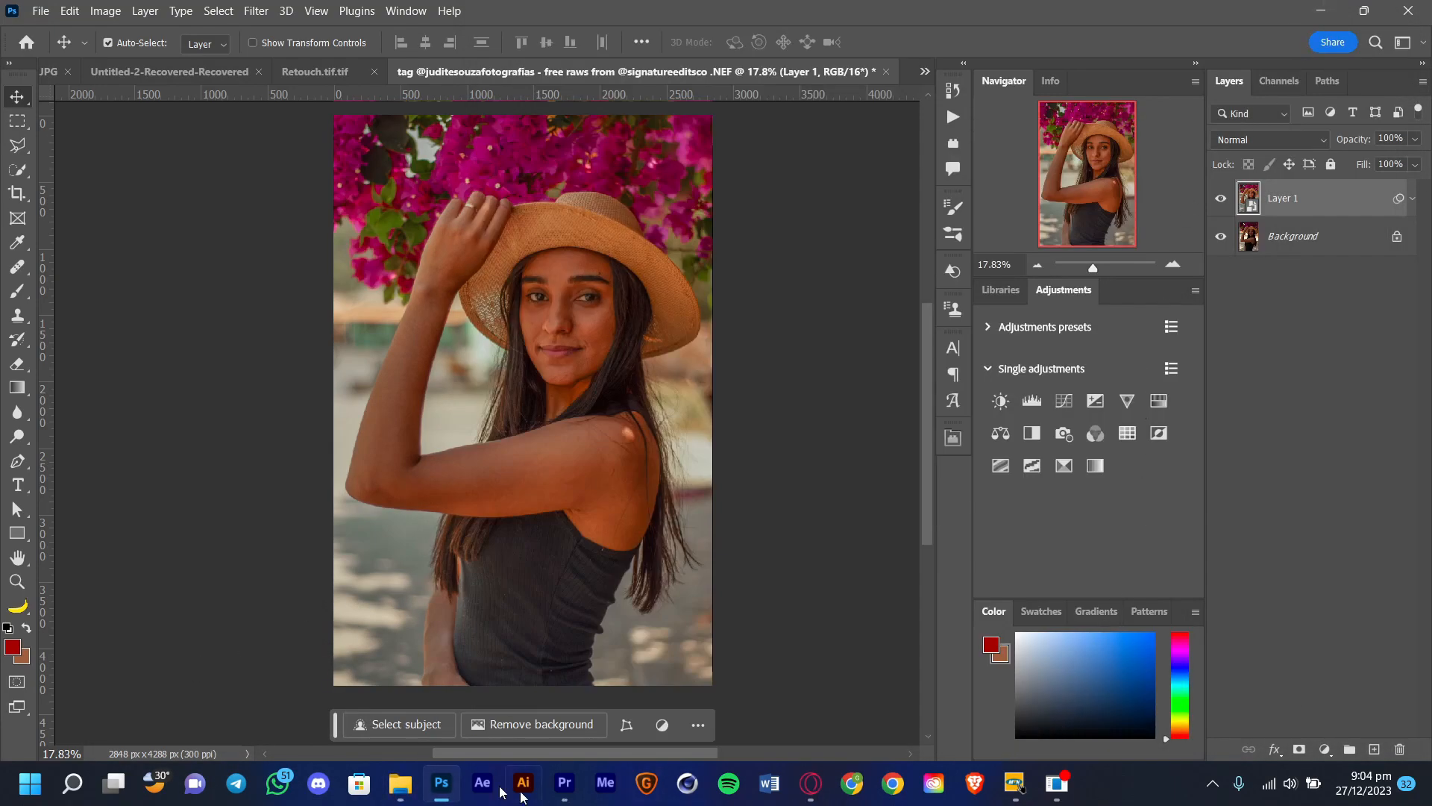
Open AFTER3.jpg from the PHOTOSHOP folder and examine the finished edit's skin, dress and background up close.
mouse_move(400, 784)
click(253, 705)
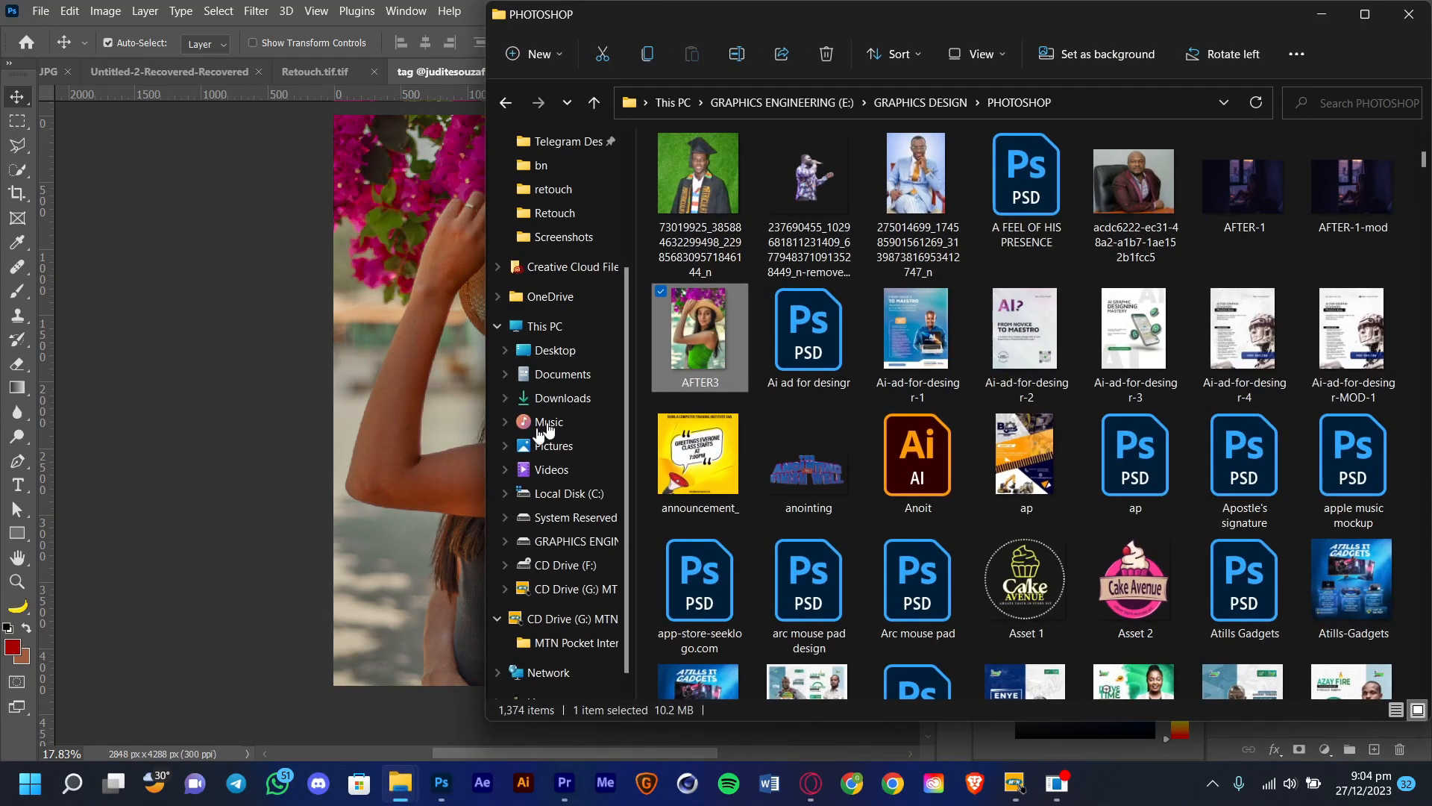
double_click(679, 330)
click(1340, 15)
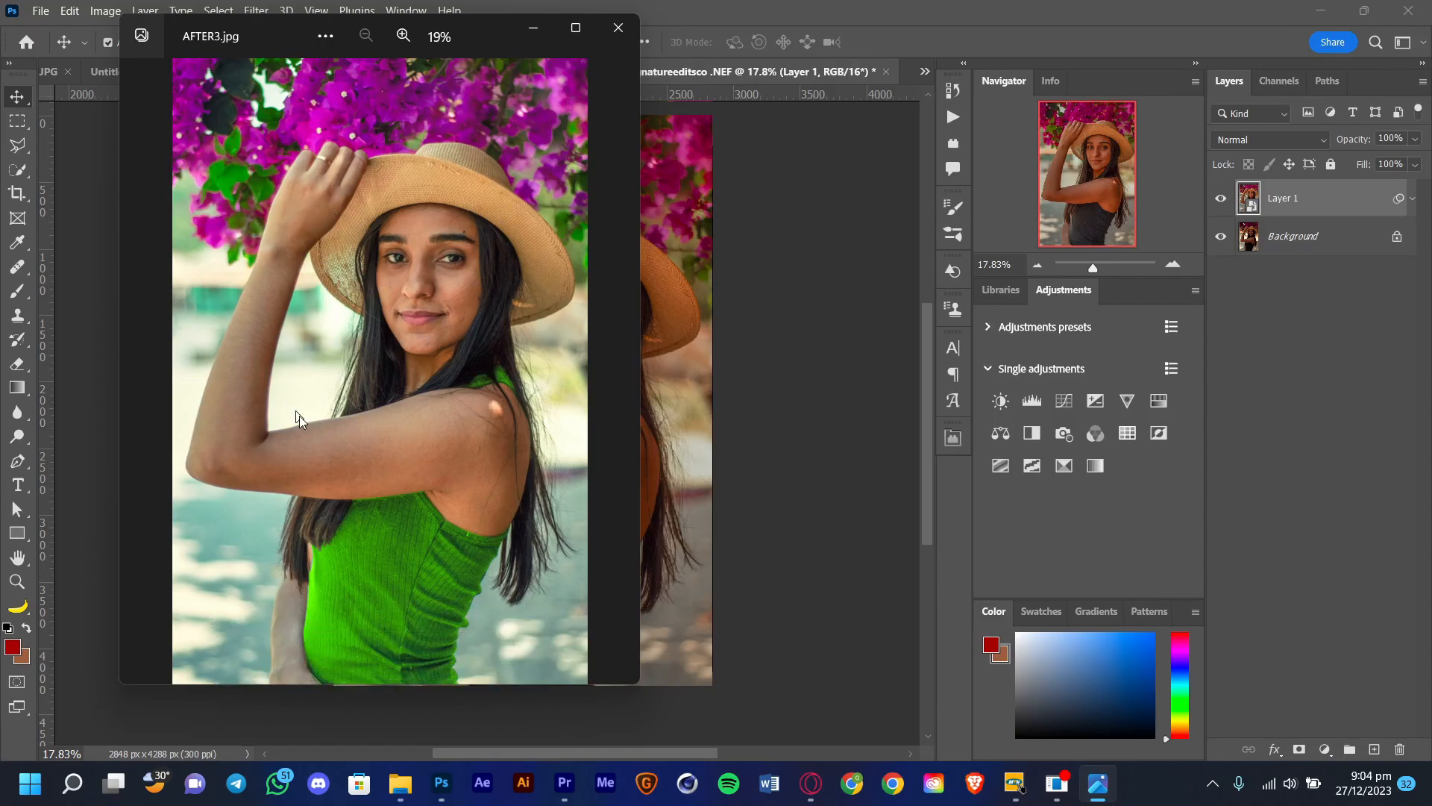
click(575, 28)
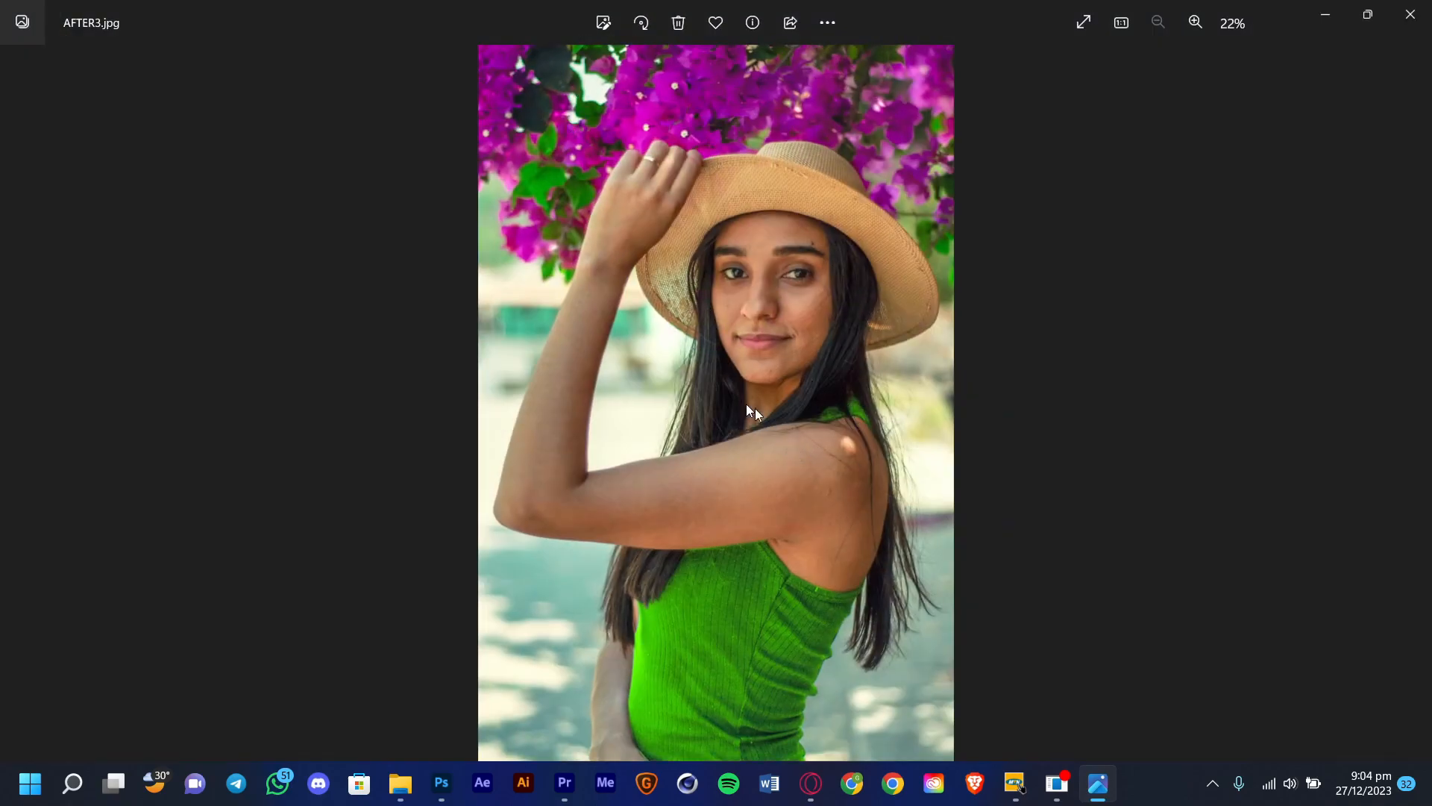
scroll(751, 408, up, 5)
drag(763, 183, 809, 30)
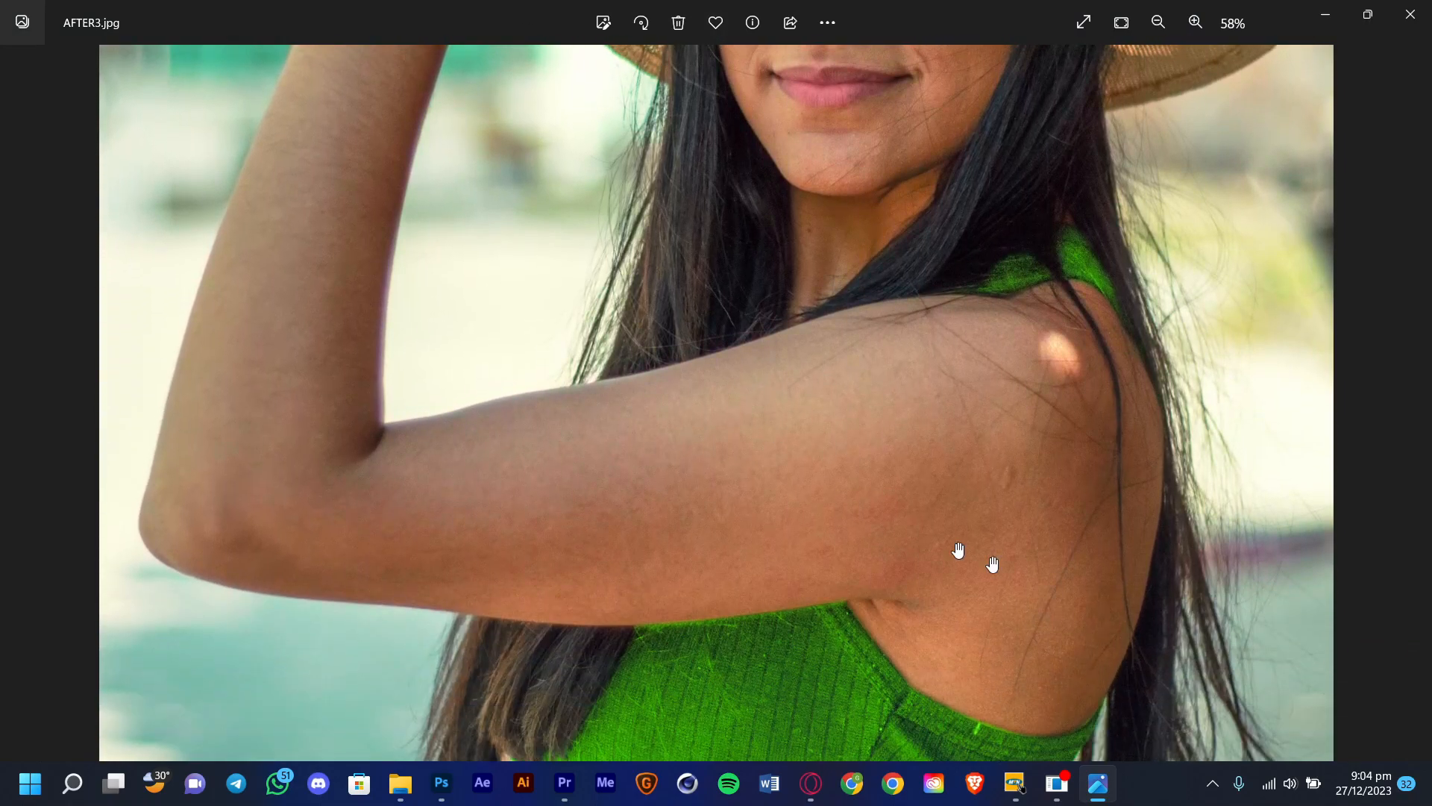
scroll(851, 470, down, 5)
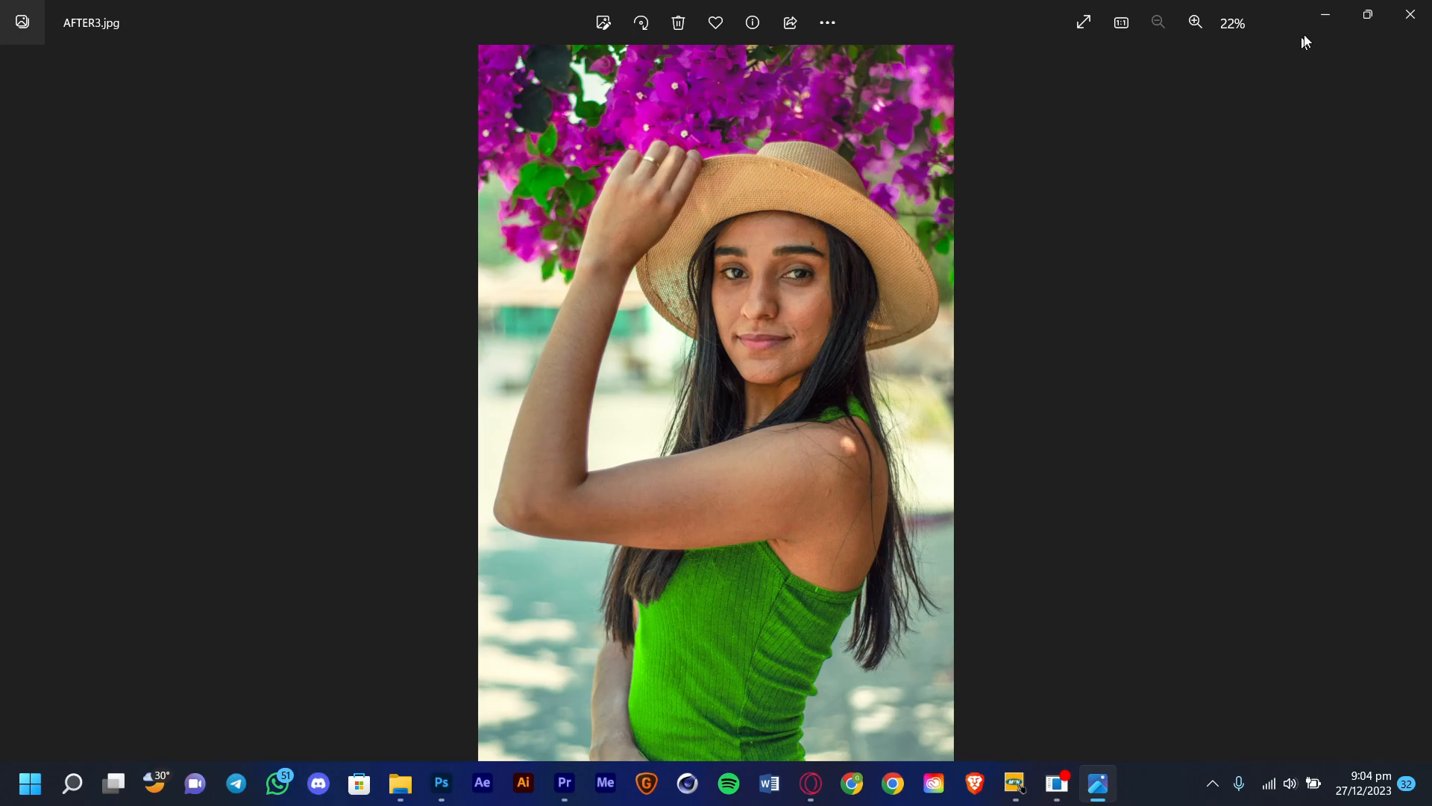
click(1366, 15)
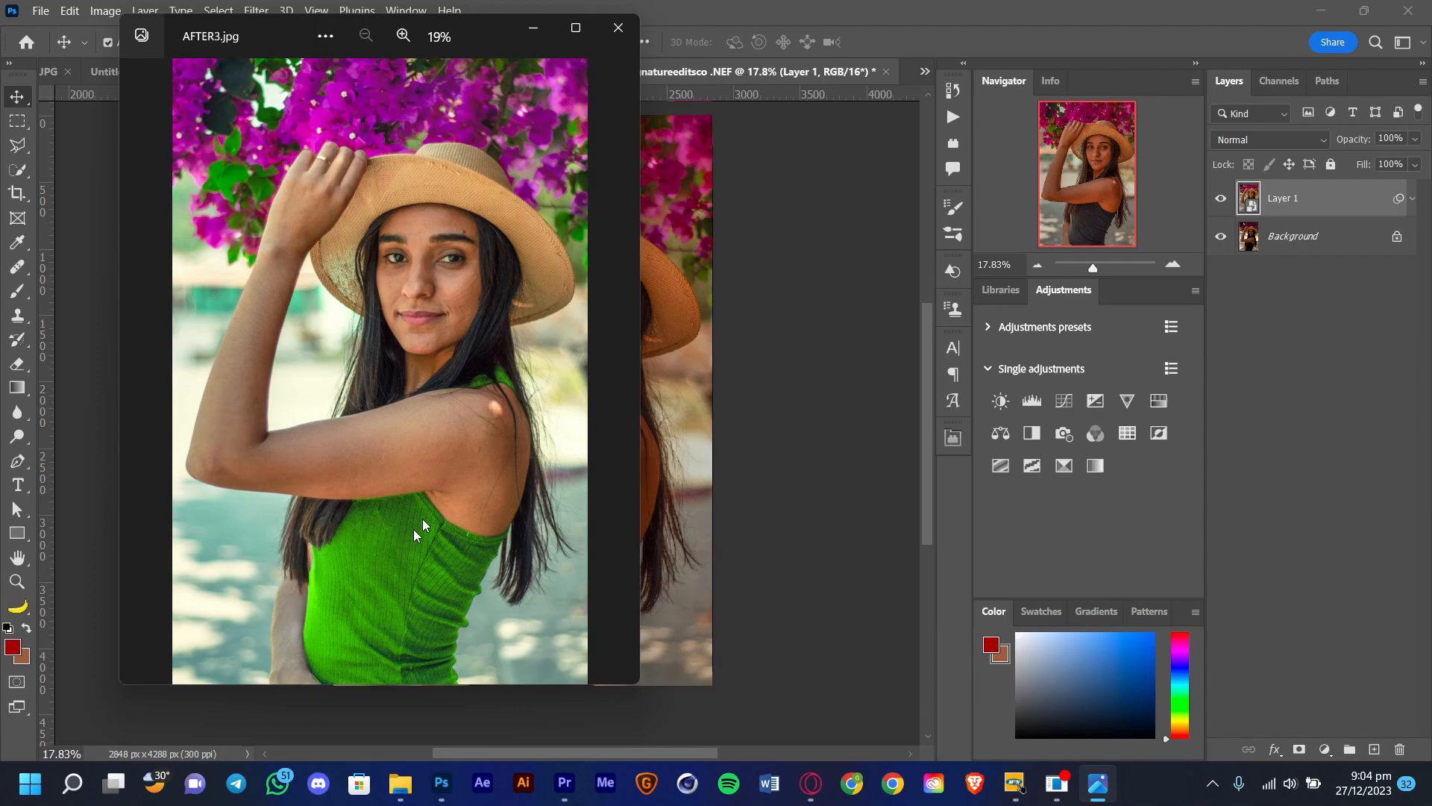
Open the raw portrait file from the Retouch folder in Photos and place it beside AFTER3.jpg for comparison.
mouse_move(401, 784)
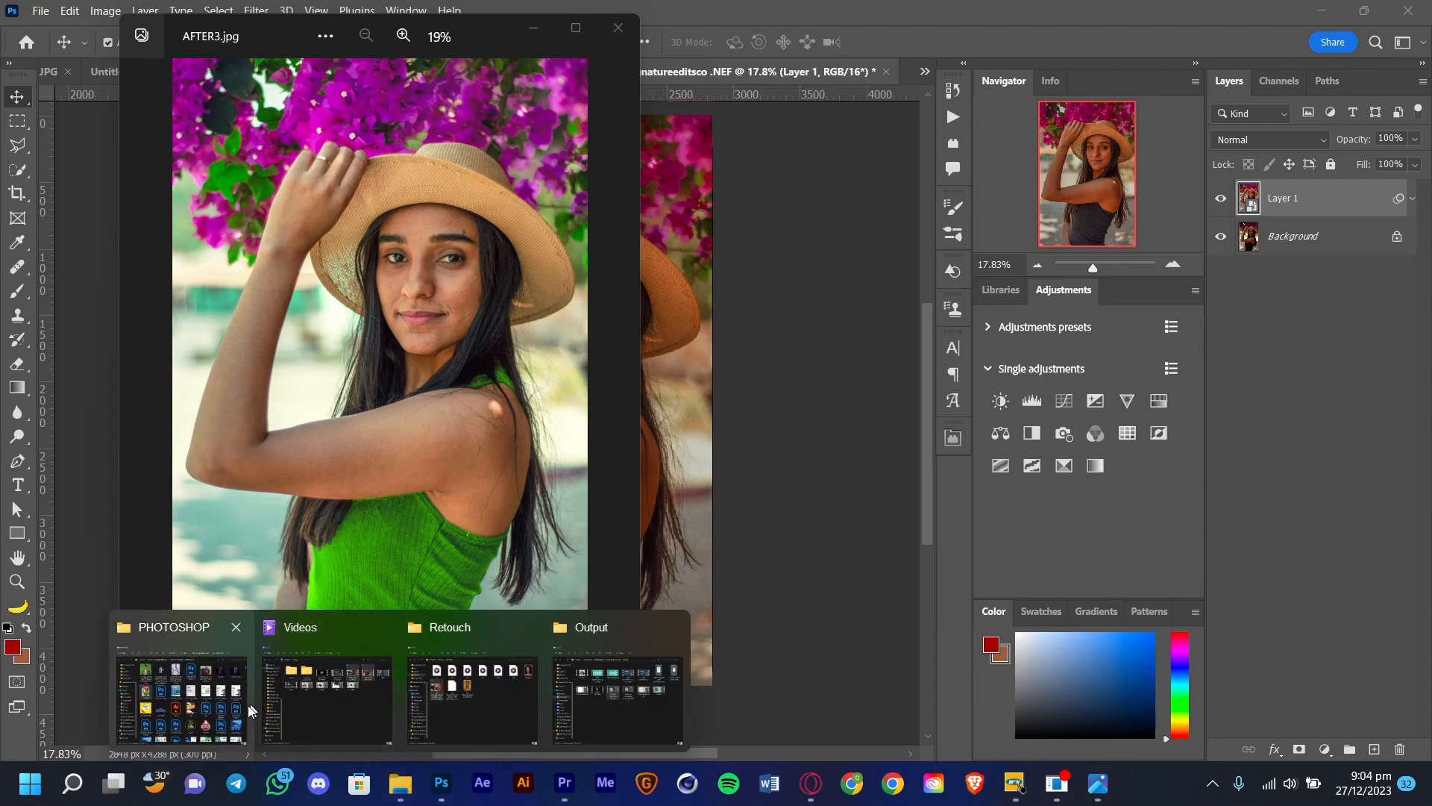
click(495, 695)
double_click(301, 334)
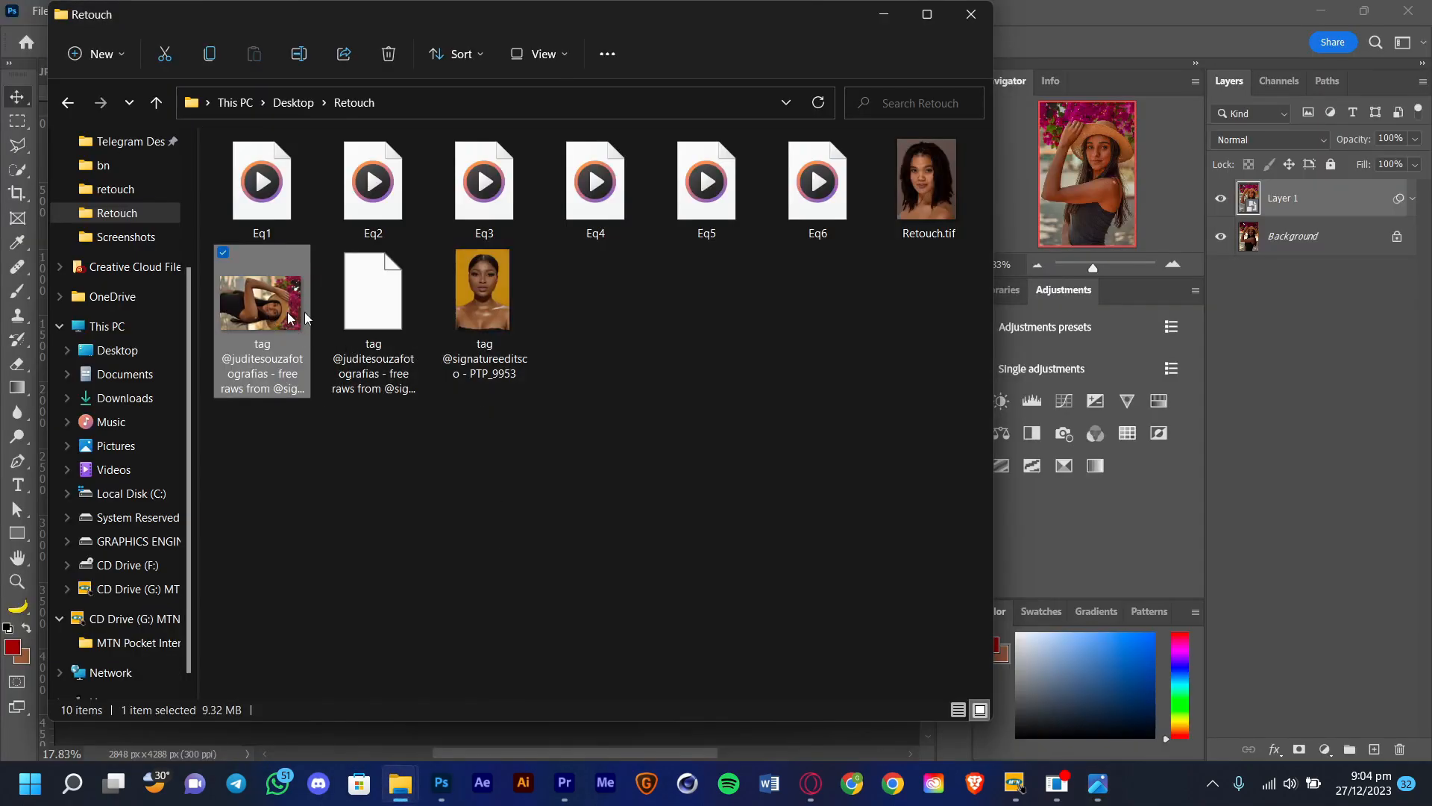
click(672, 372)
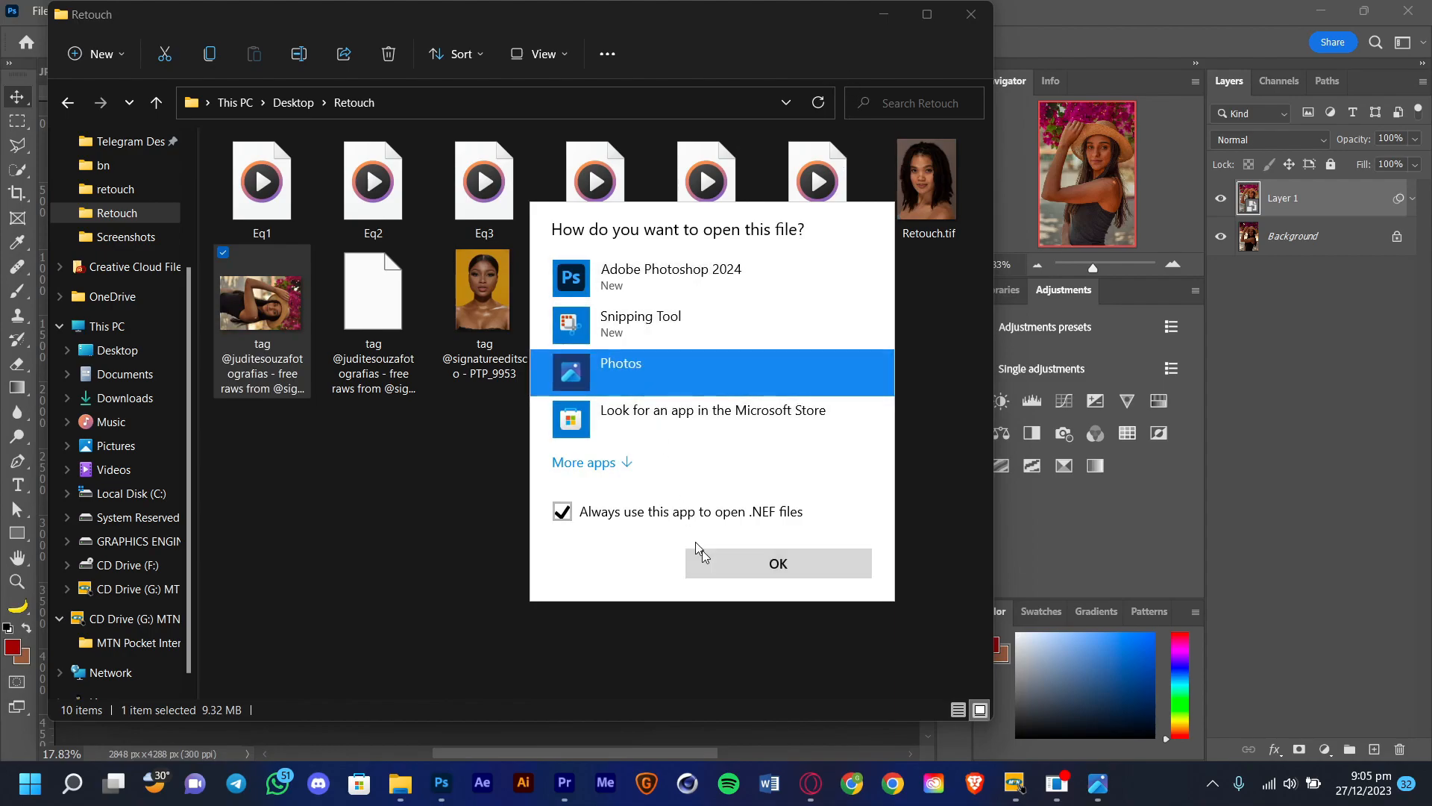
click(701, 561)
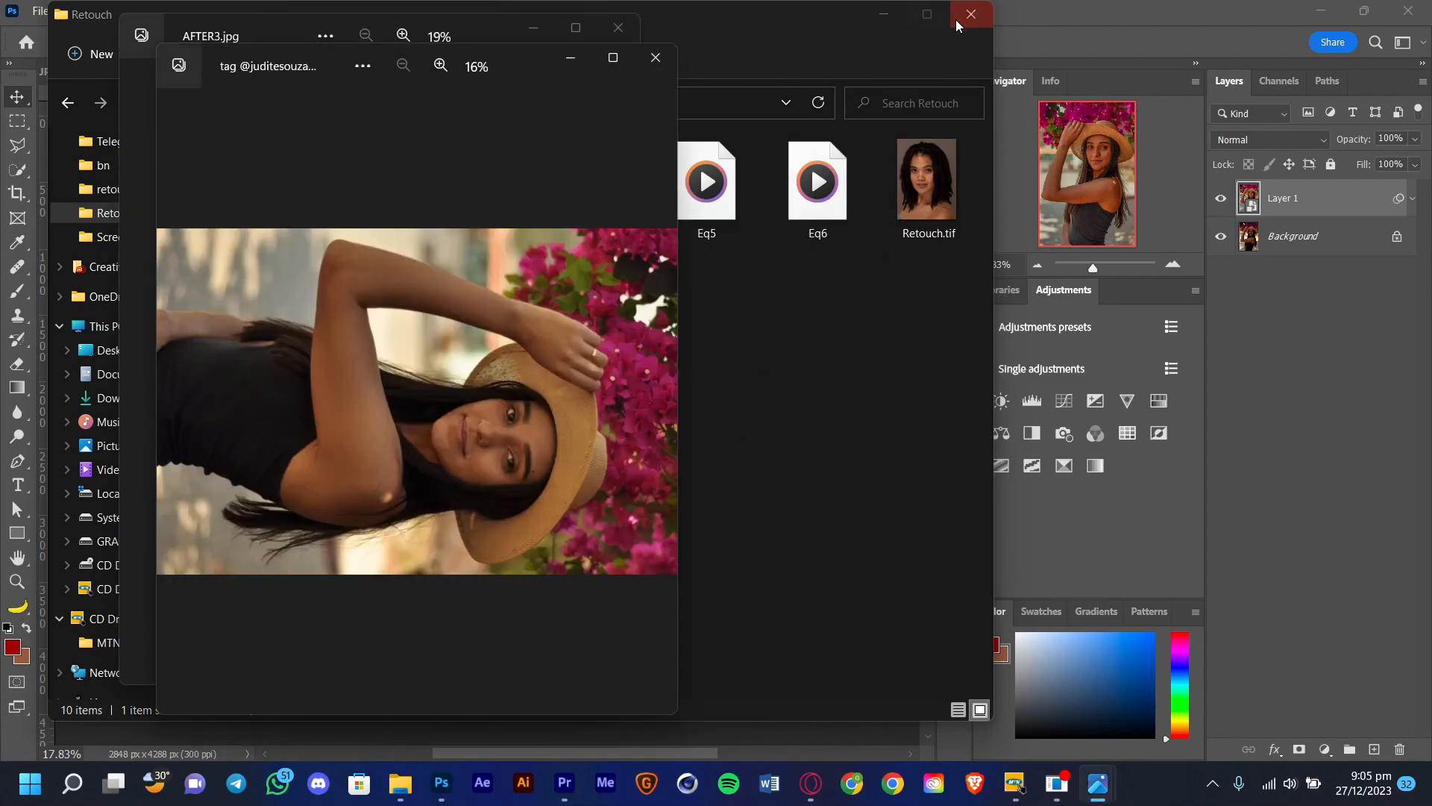
click(885, 14)
drag(508, 70, 992, 36)
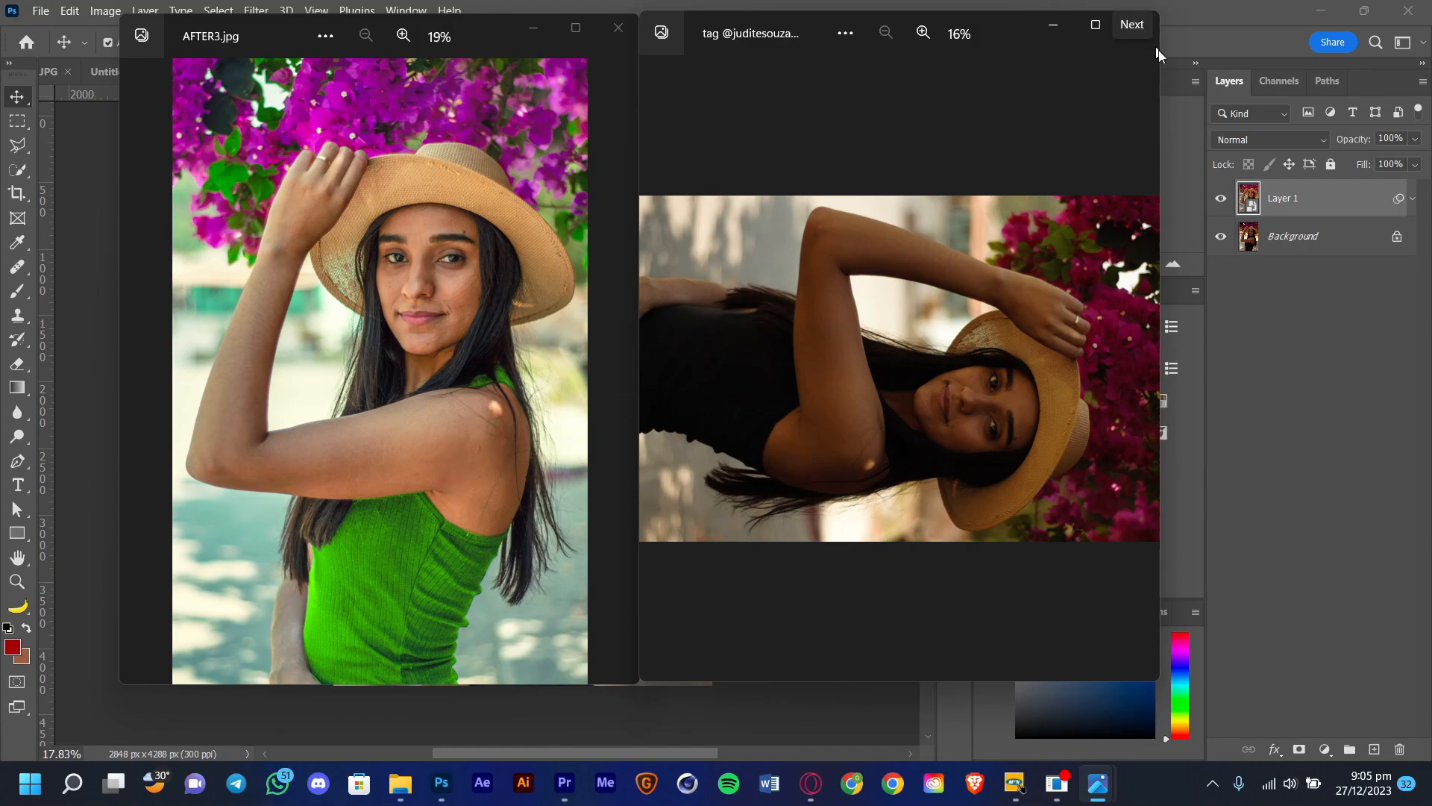
Compare the raw portrait with AFTER3.jpg, close both images and return to the Photoshop document.
key(Left)
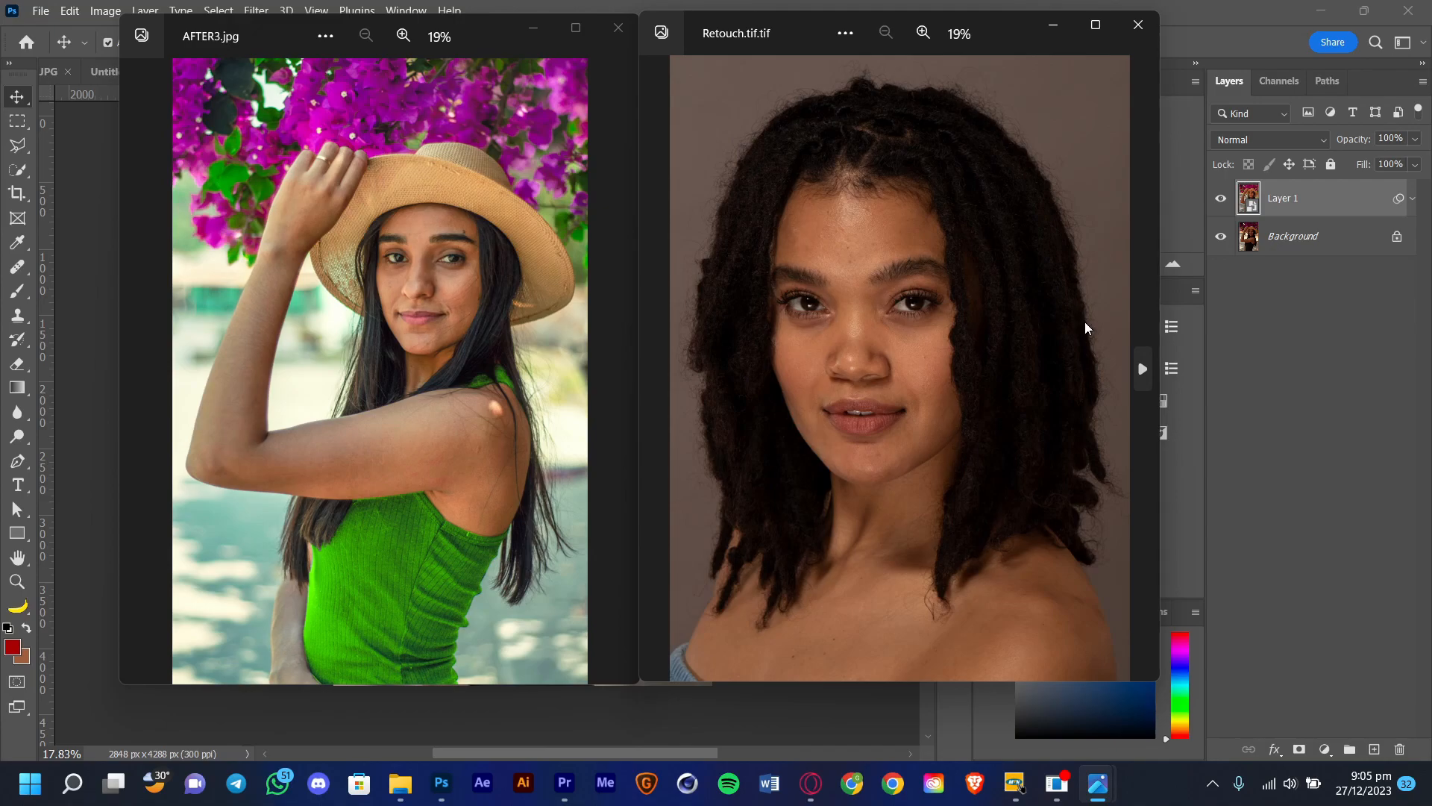
key(Right)
click(1138, 25)
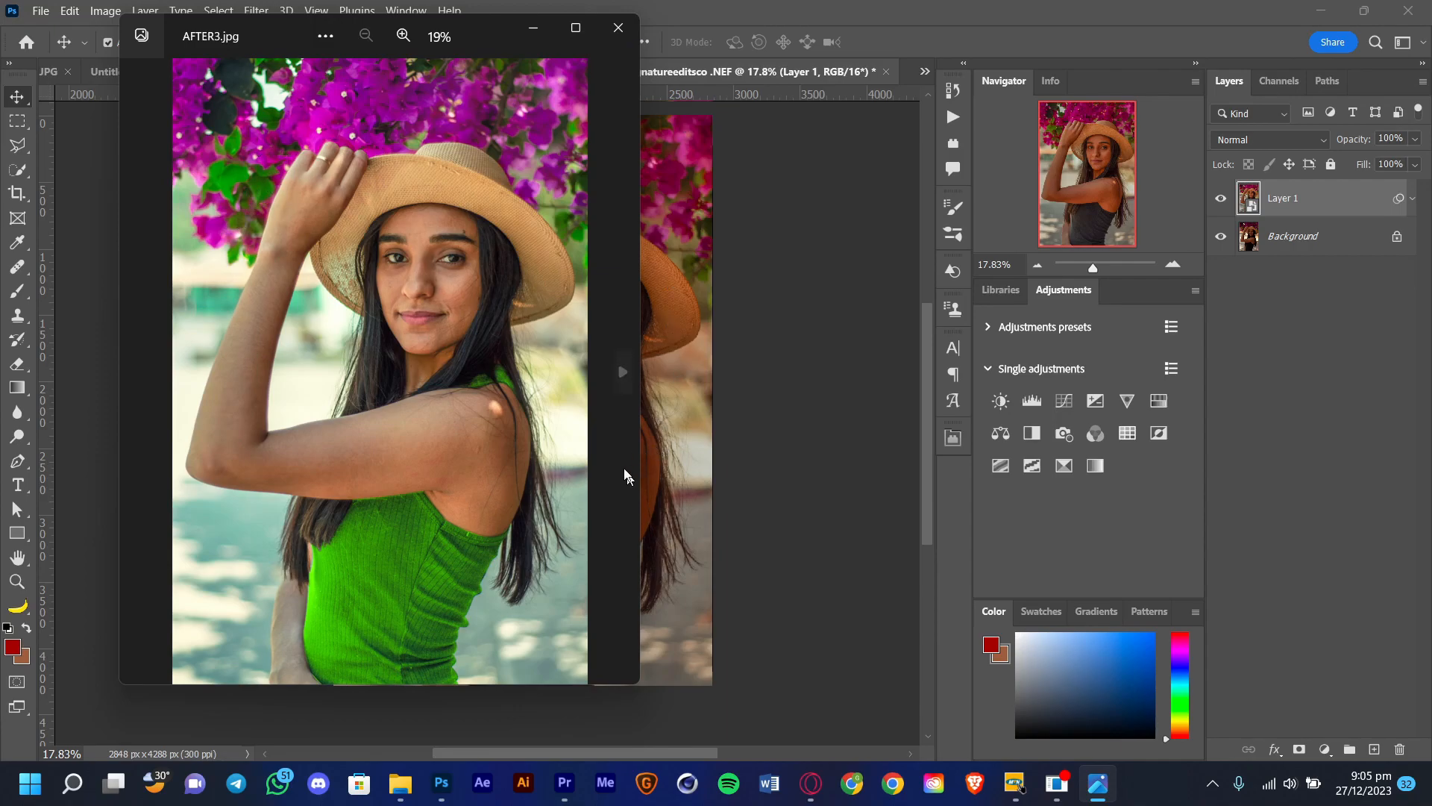
click(619, 30)
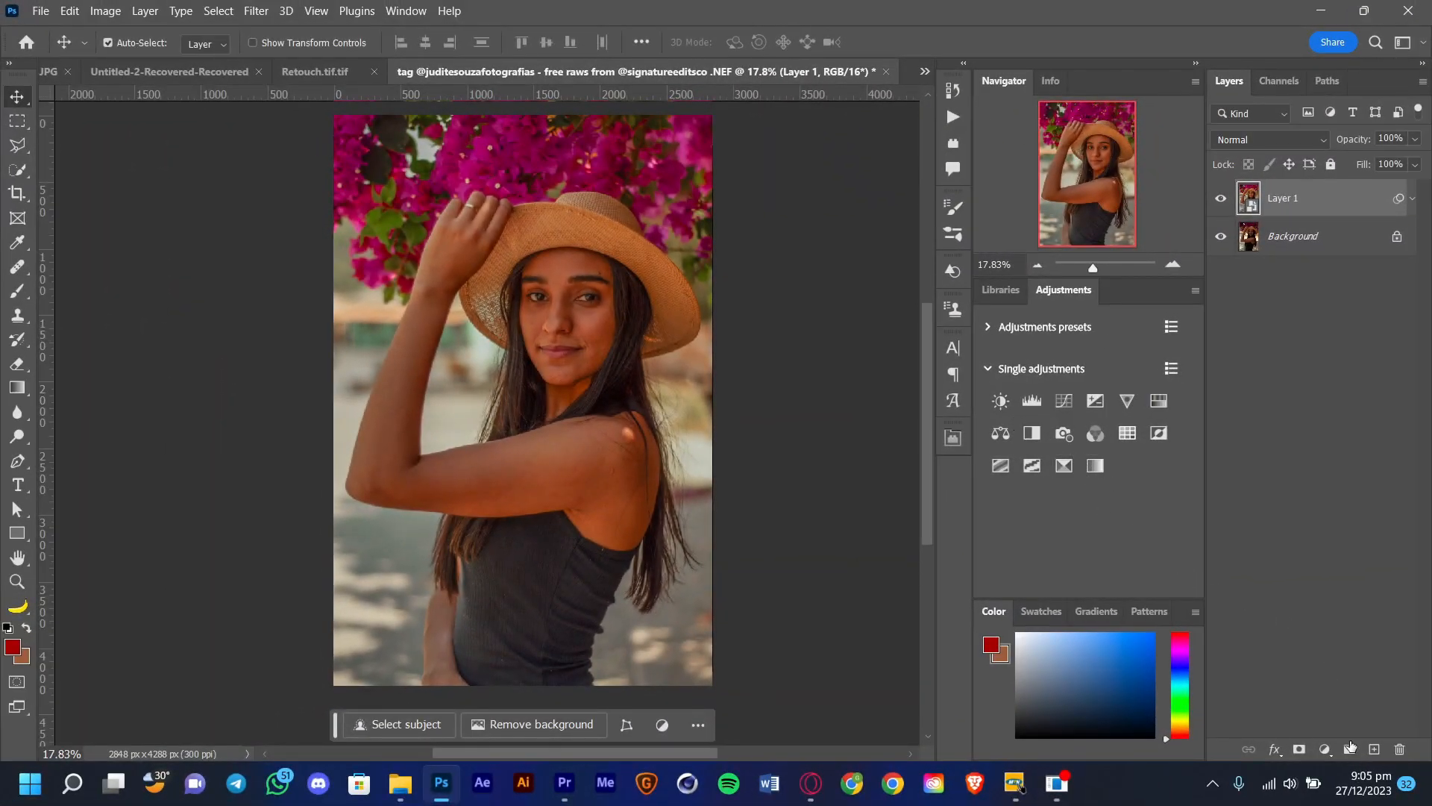
Add a Selective Color adjustment layer above Layer 1, targeting the Reds with the Relative method.
click(1325, 749)
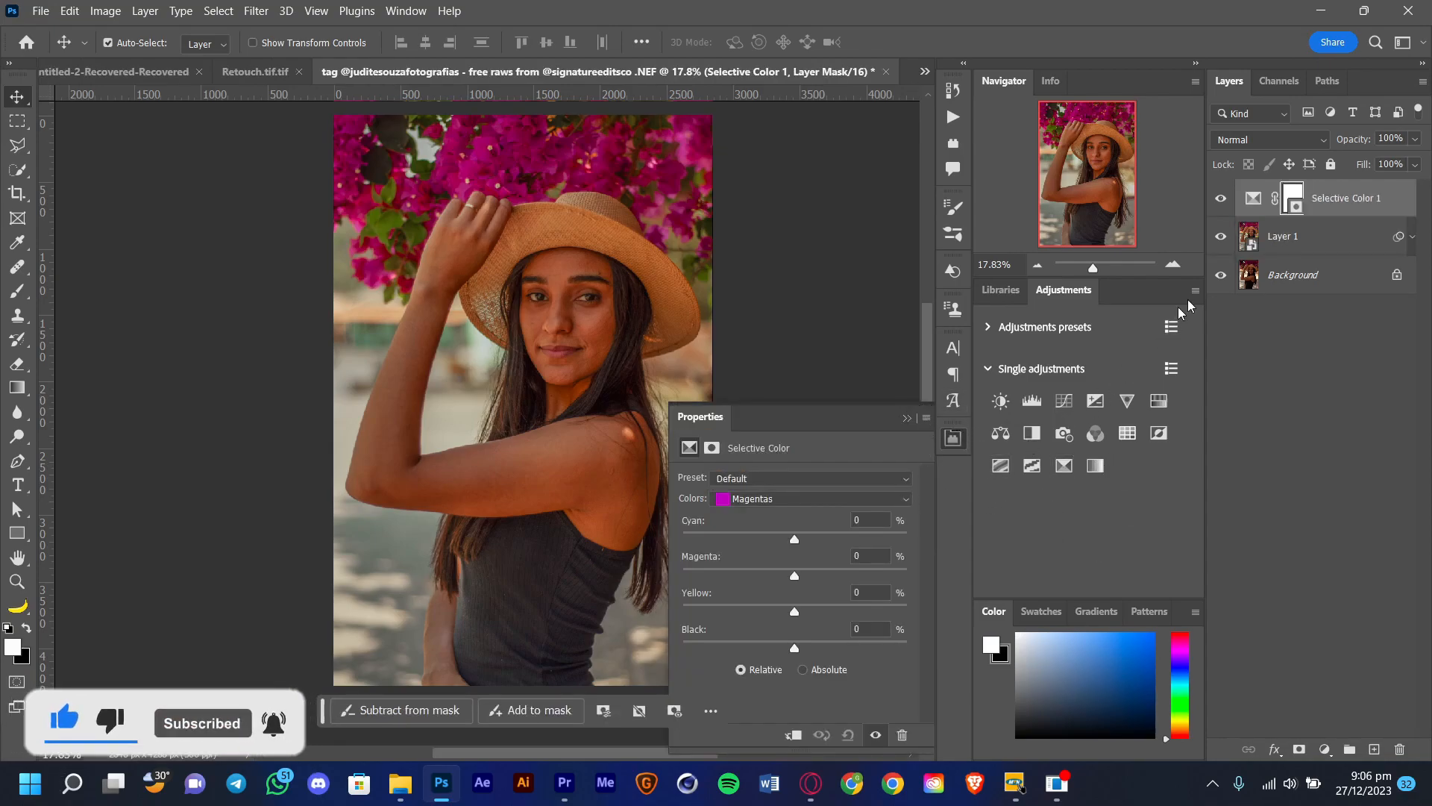
click(864, 499)
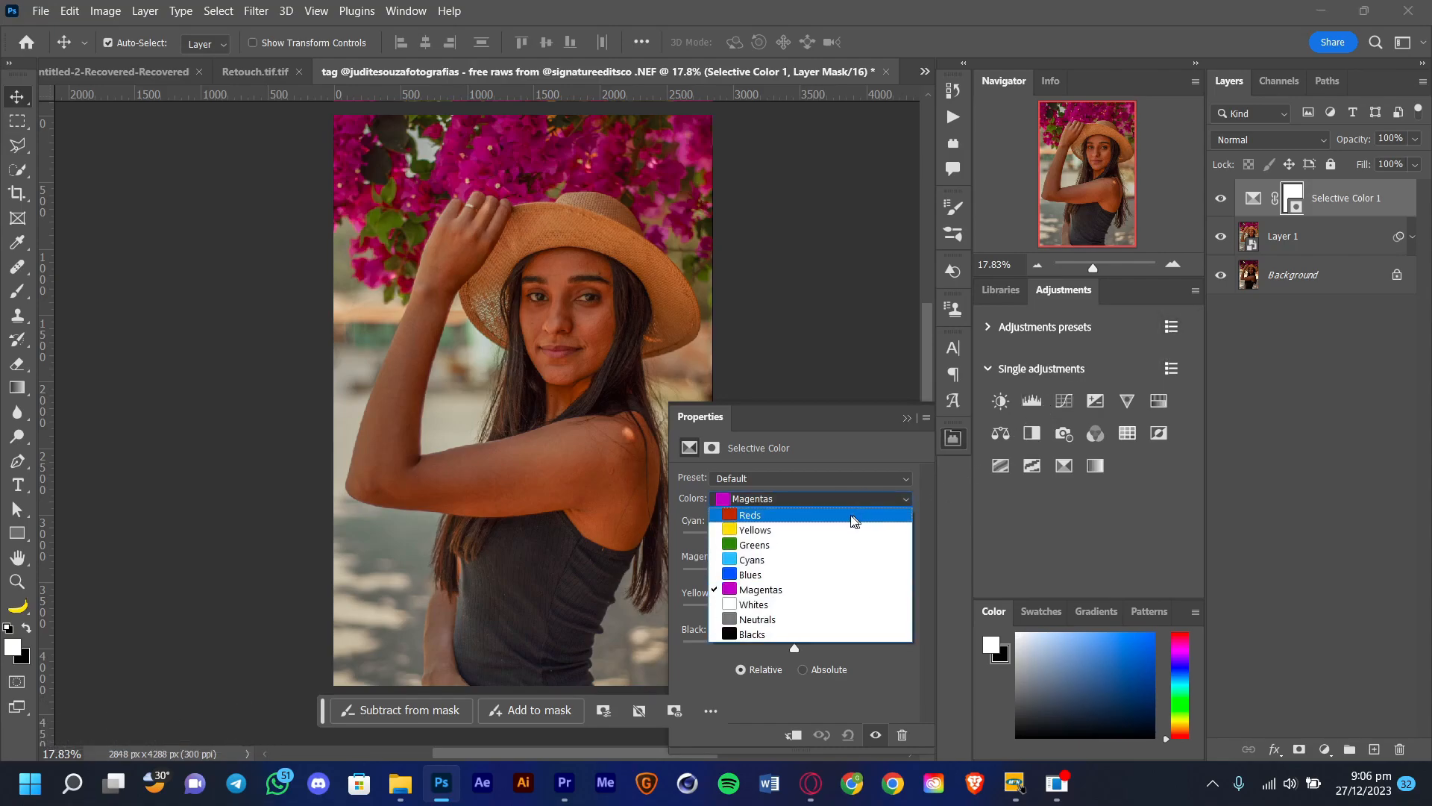
click(850, 505)
click(749, 669)
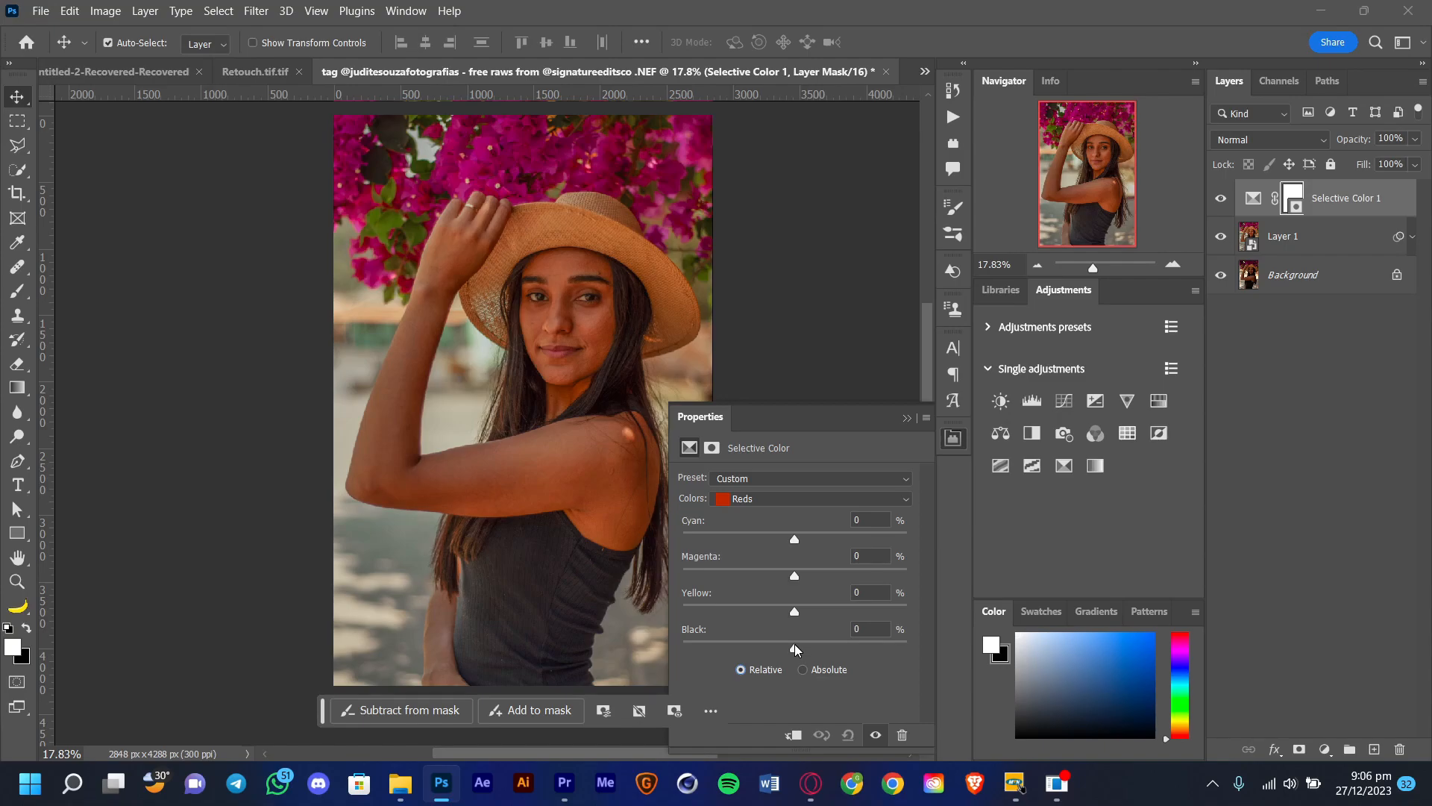
Try raising Black for the Reds, and test the Black amount for the Yellows, returning it to 0.
drag(795, 646, 858, 648)
click(850, 478)
click(723, 458)
click(813, 498)
click(746, 517)
mouse_move(805, 651)
mouse_down()
mouse_move(664, 666)
mouse_move(880, 657)
mouse_move(795, 647)
mouse_up()
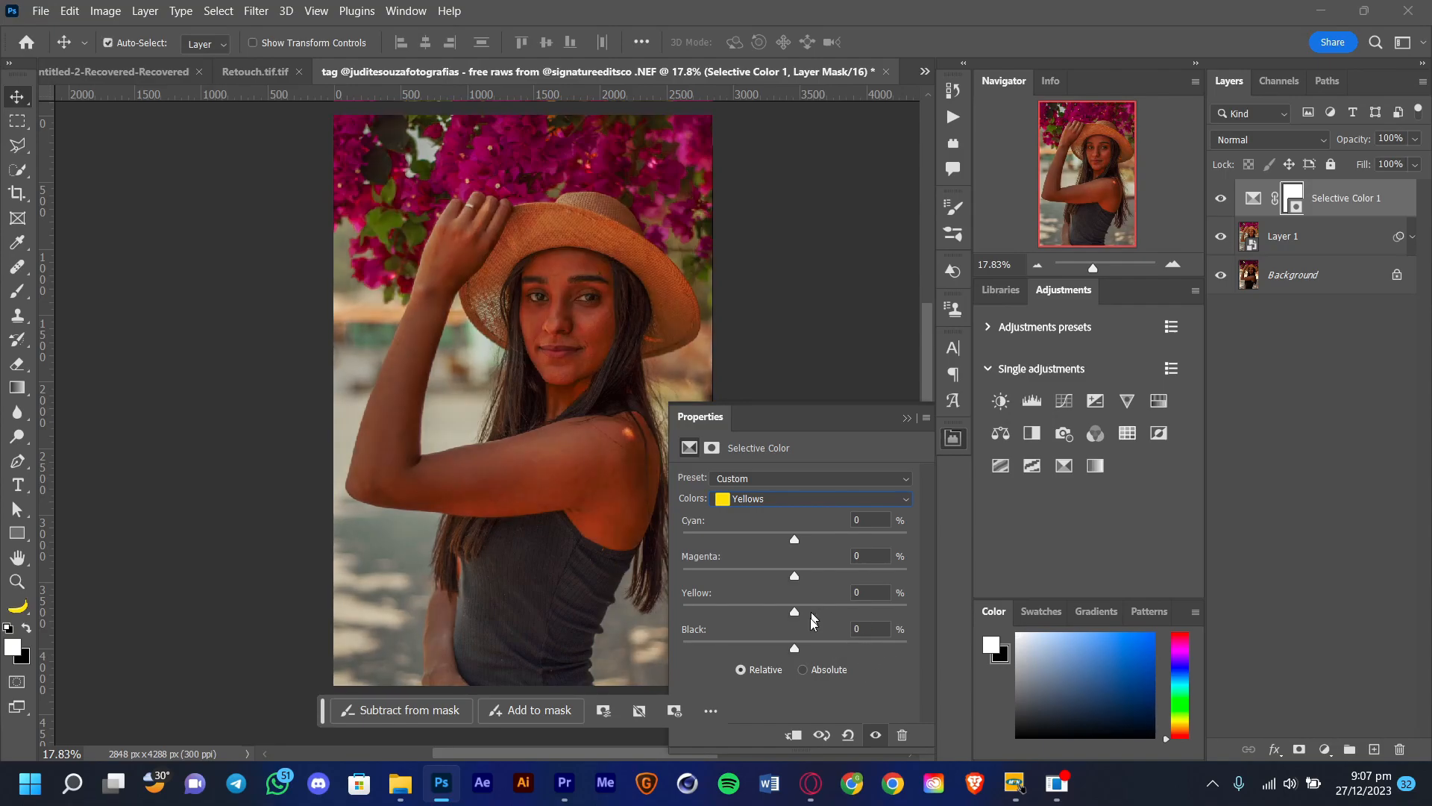
Try raising Black for the Greens in the Selective Color adjustment and undo the change.
click(747, 500)
click(755, 545)
drag(789, 654, 866, 648)
key(ctrl+z)
Test the Black amount on the cyan-to-blue color ranges and set it back to 0%.
click(787, 498)
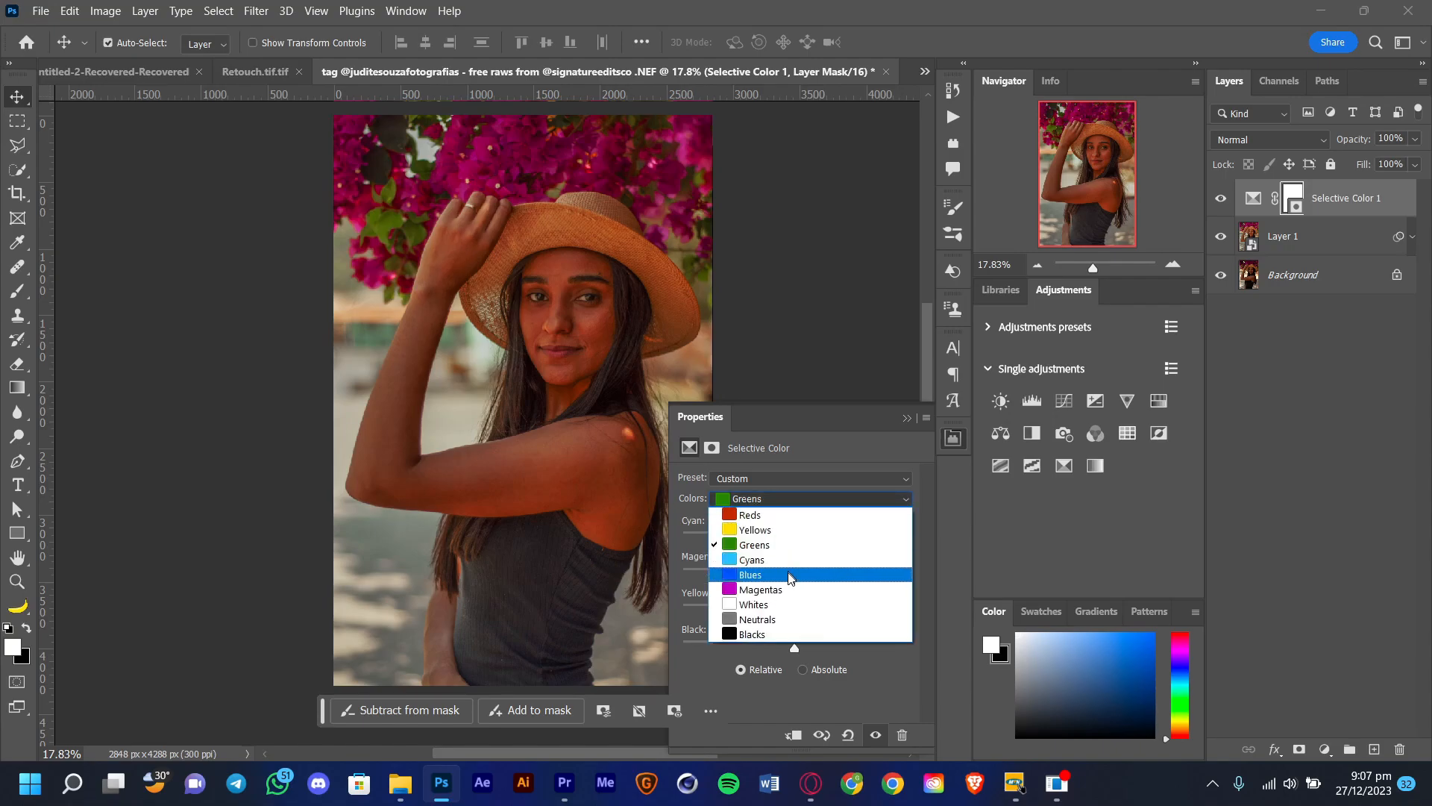
click(769, 566)
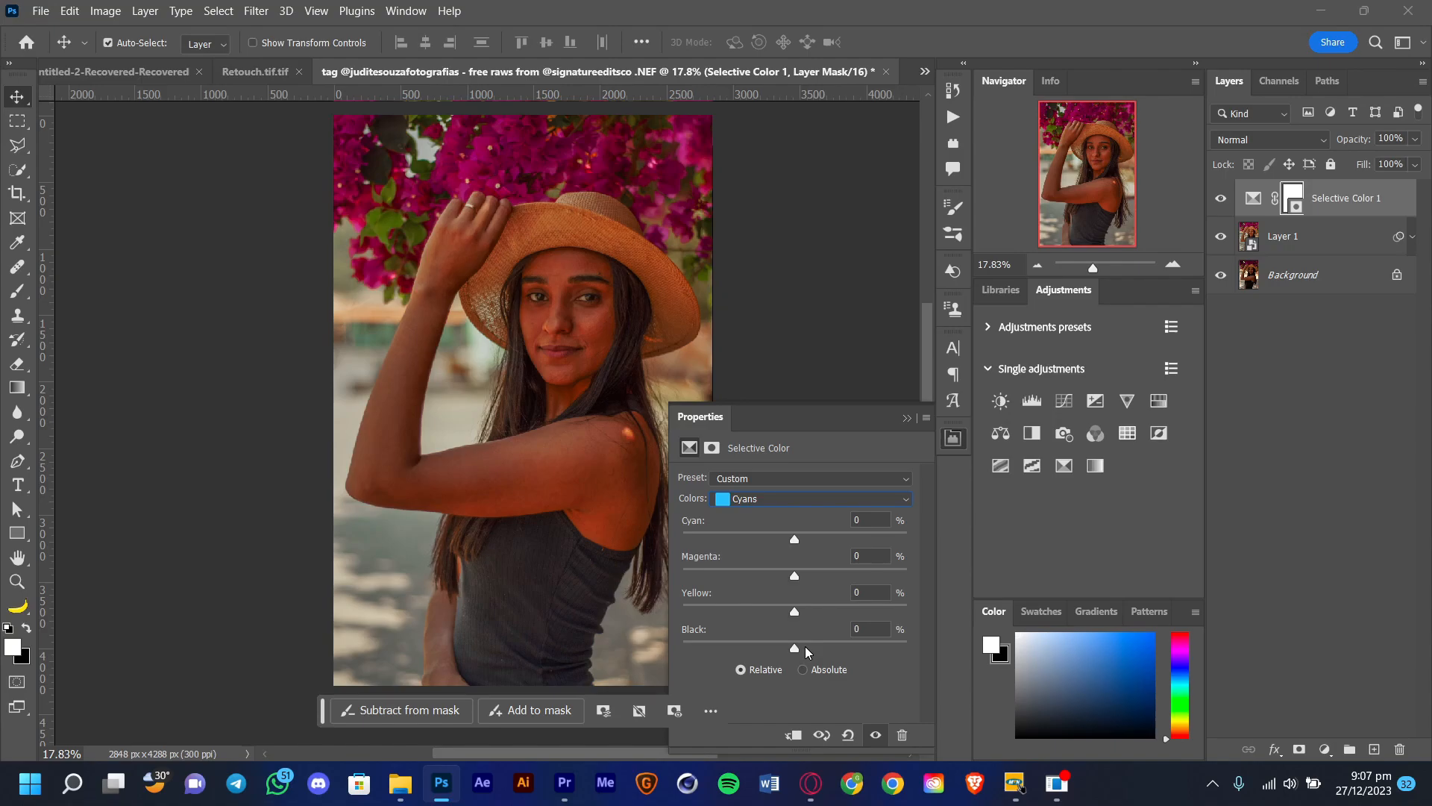
mouse_move(794, 647)
mouse_down()
mouse_move(877, 646)
mouse_move(743, 655)
mouse_move(797, 649)
mouse_up()
click(752, 500)
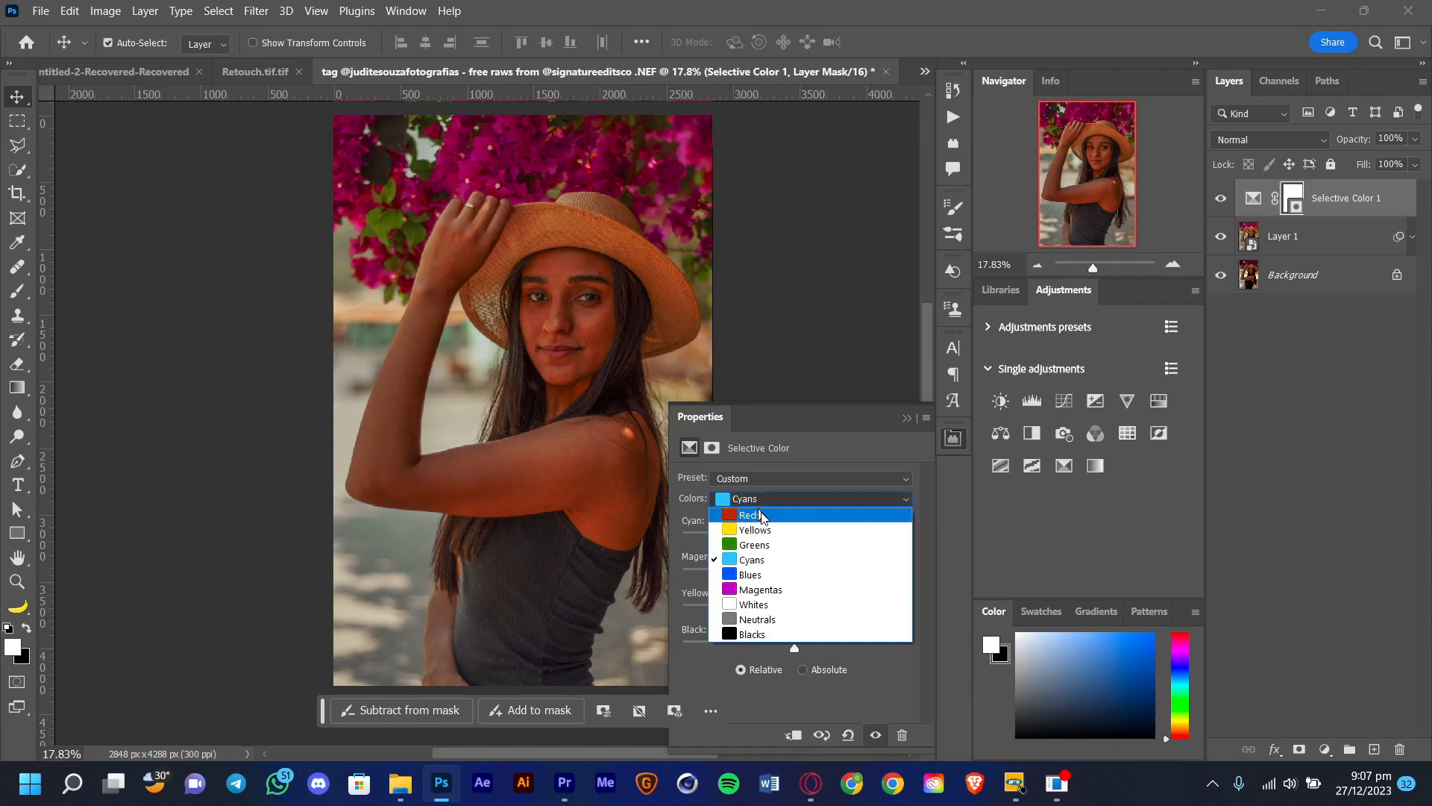
click(750, 567)
drag(794, 647, 748, 648)
double_click(865, 629)
text(0)
key(Return)
Try Black values of -52, +12 and -19% for the Magentas, and undo the trial Selective Color changes.
click(776, 502)
click(746, 584)
drag(794, 646, 737, 647)
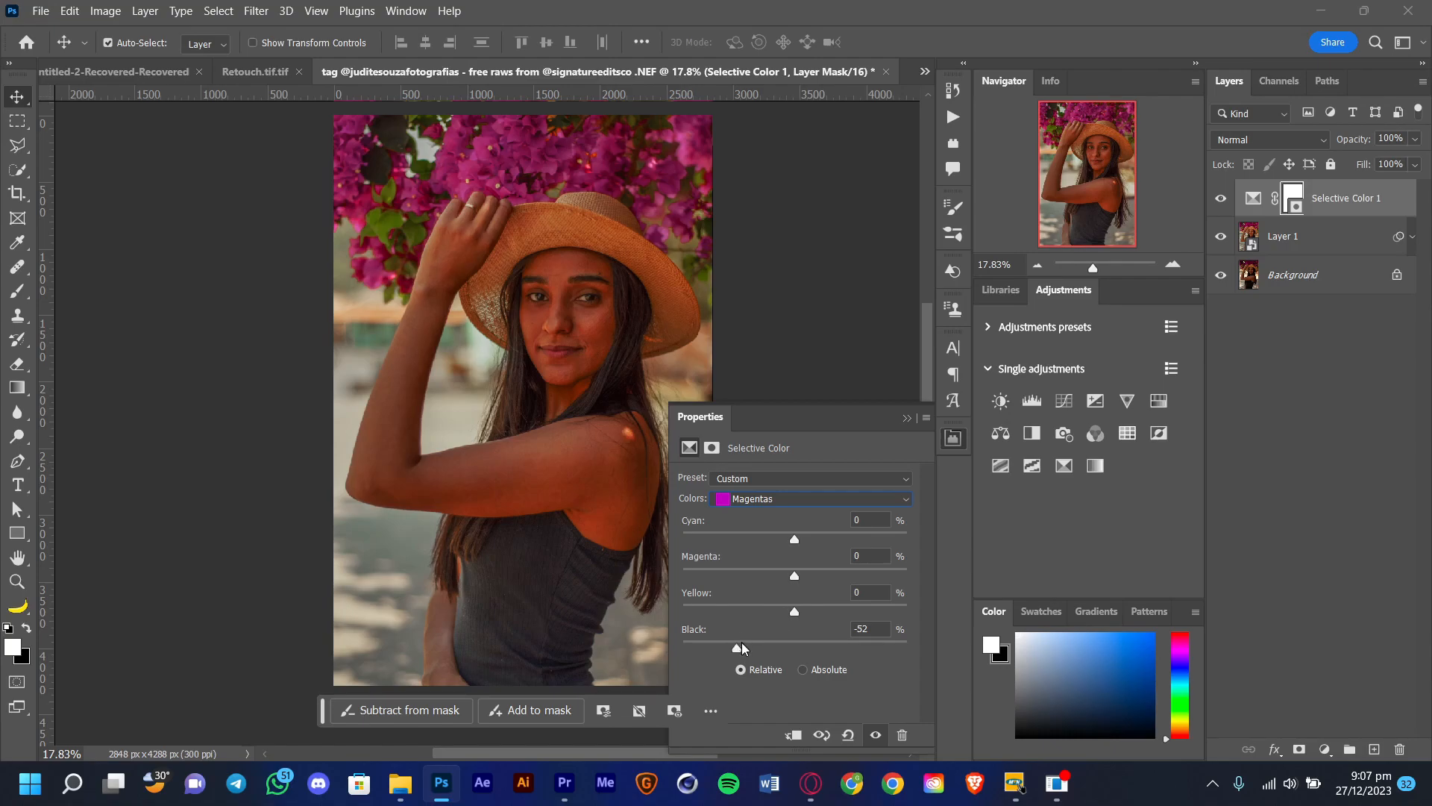
drag(768, 647, 807, 643)
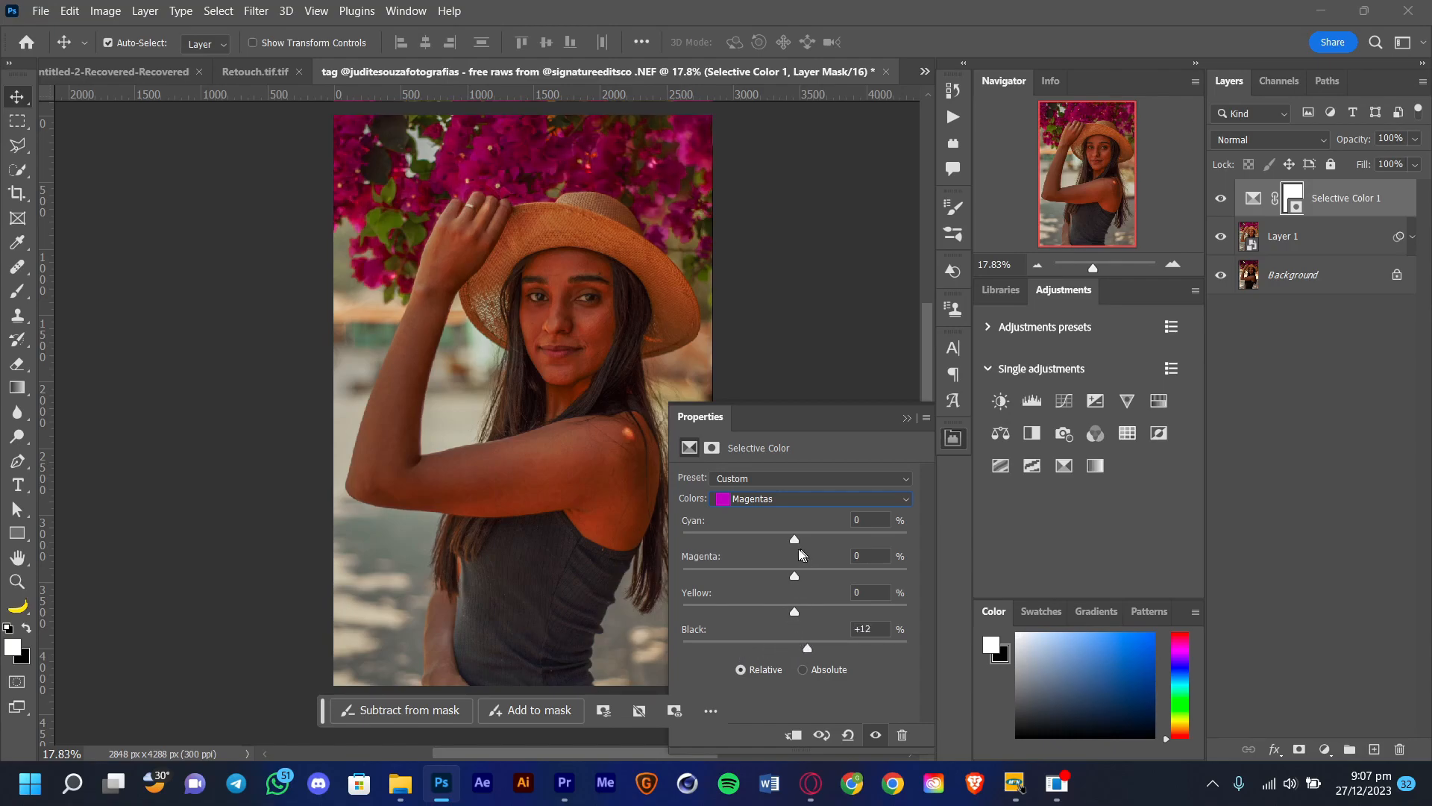
drag(807, 646, 773, 625)
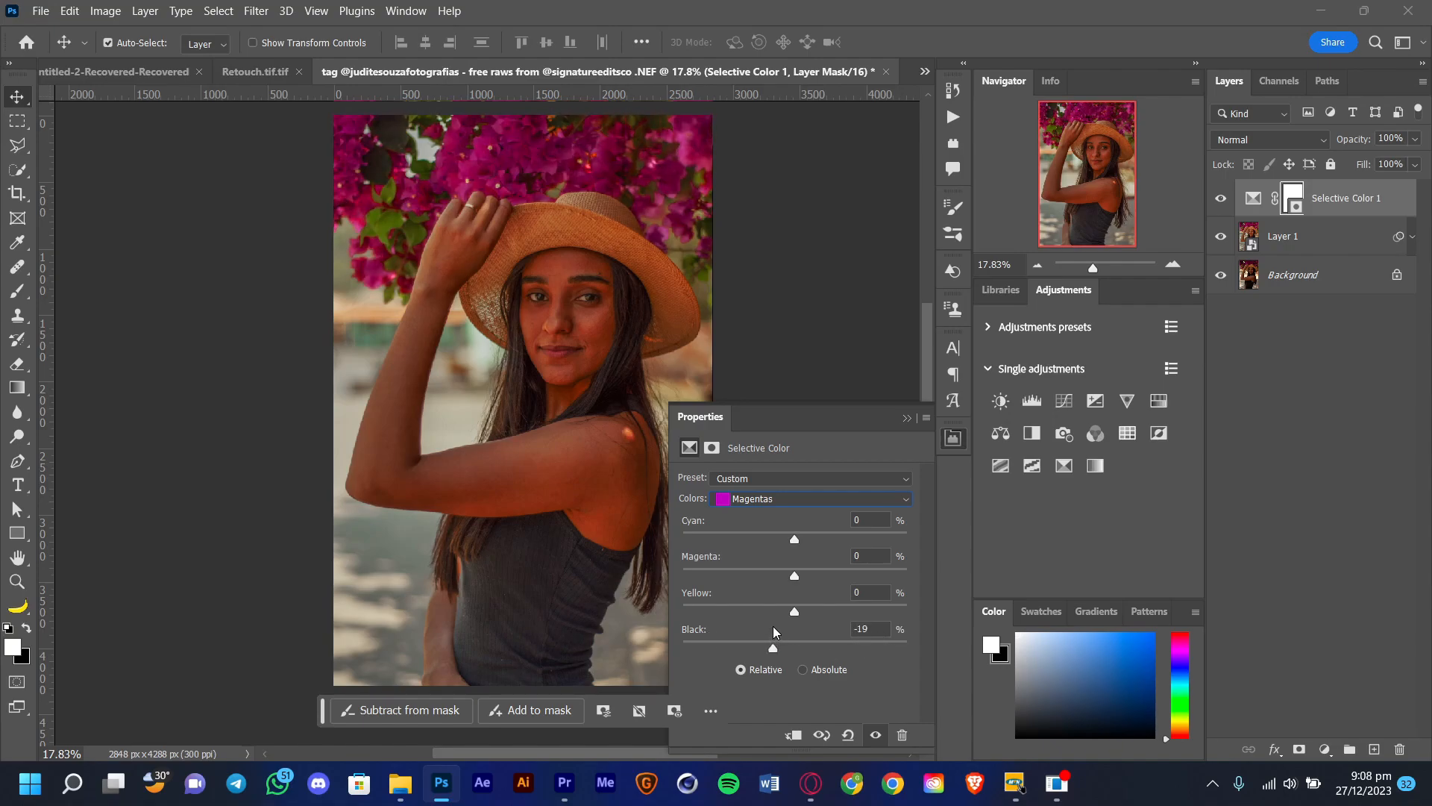
key(ctrl+z)
key(ctrl+z)
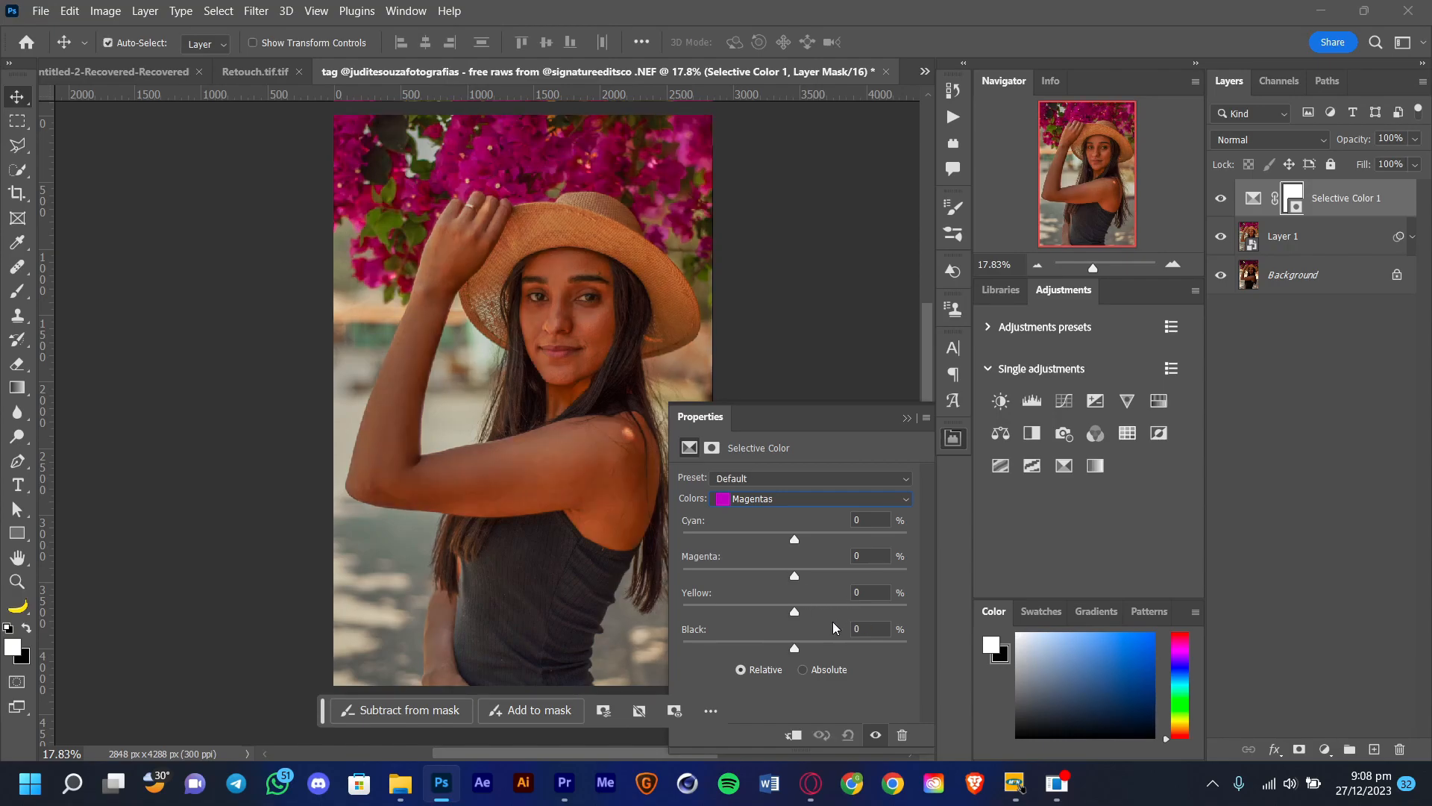
Switch the Selective Color range to Whites and try out its Black amount.
click(779, 500)
click(796, 602)
mouse_move(790, 643)
mouse_down()
mouse_move(664, 643)
mouse_move(909, 630)
mouse_move(849, 606)
mouse_move(722, 616)
mouse_move(840, 599)
mouse_move(787, 616)
mouse_up()
click(768, 499)
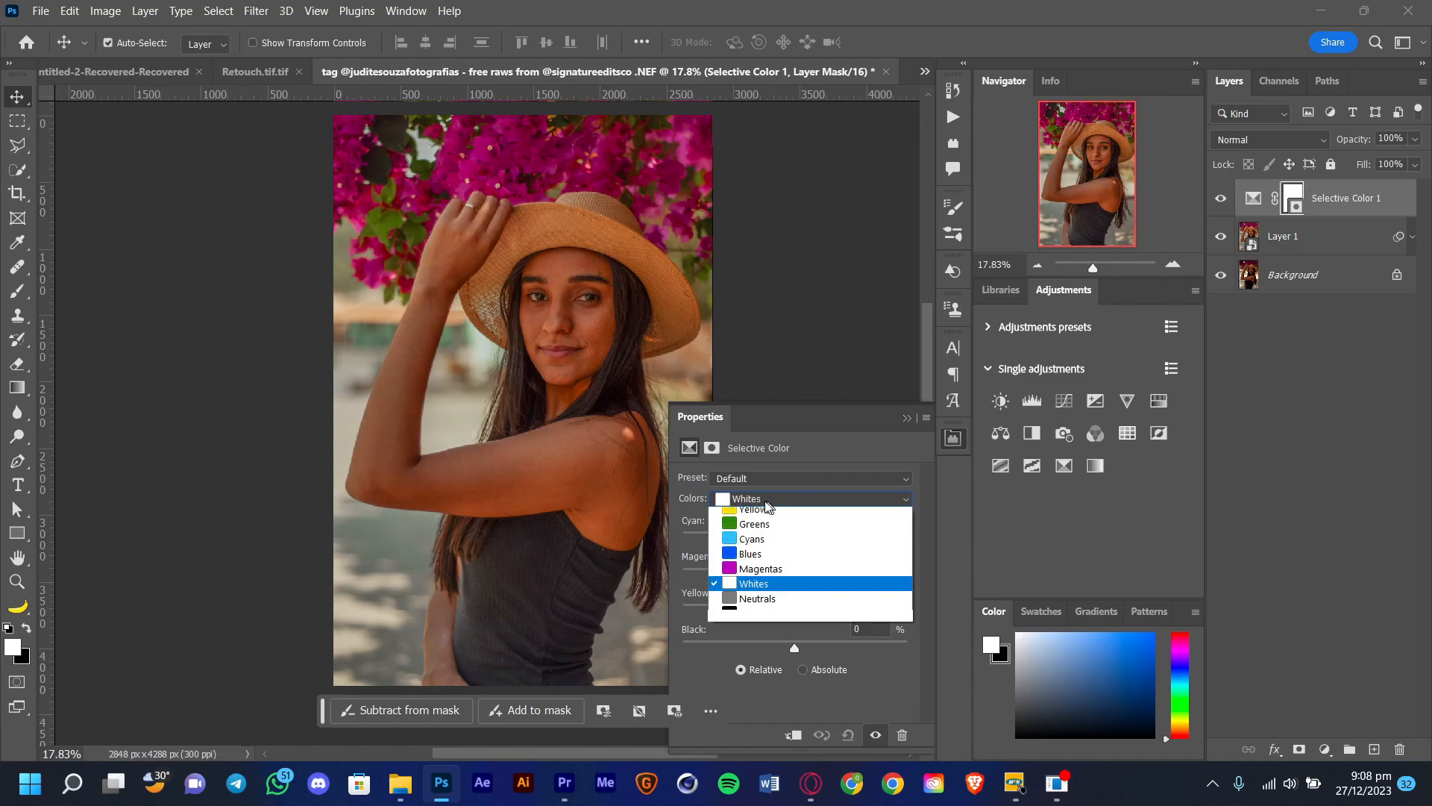
click(712, 655)
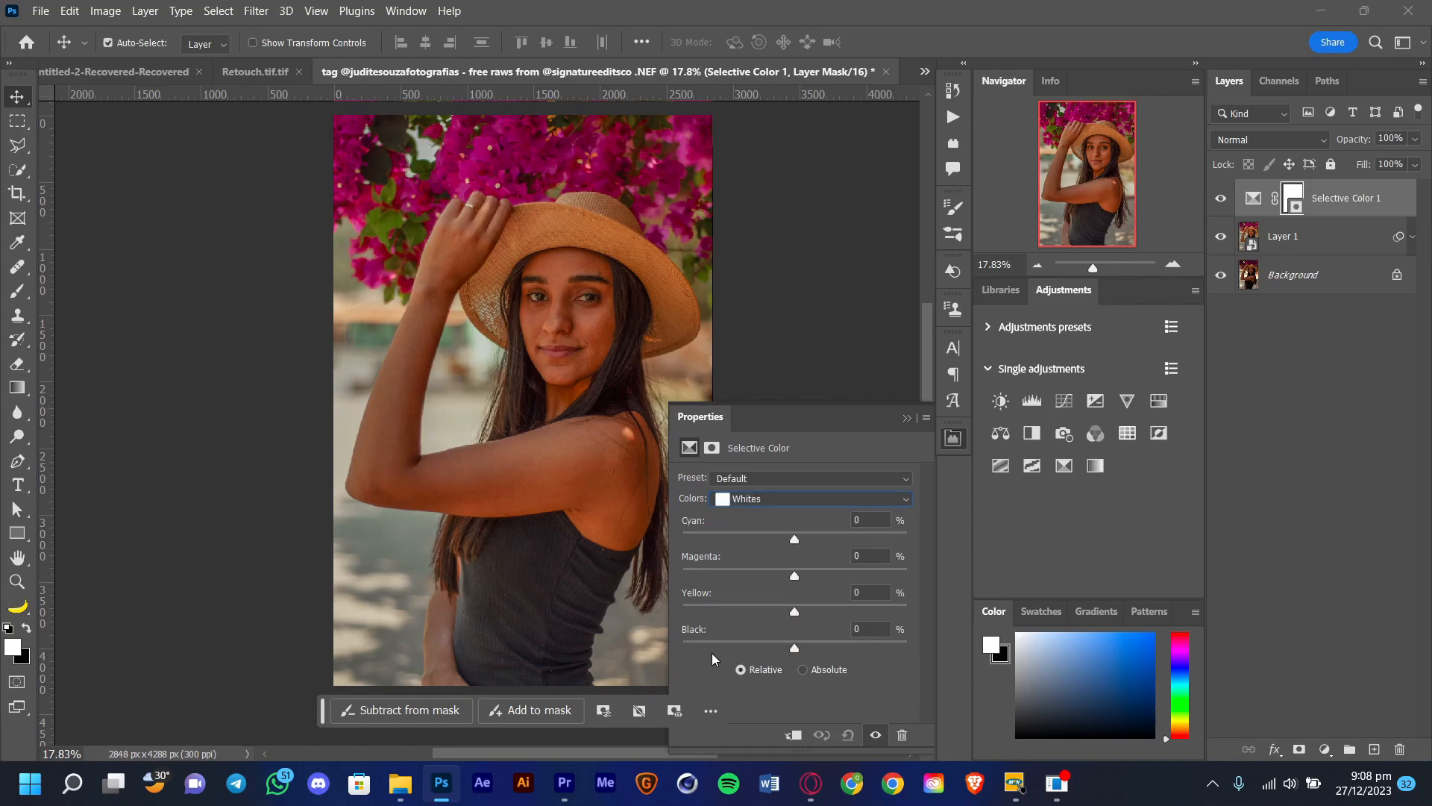
Set the Selective Color range to Reds and rename the adjustment layer as Red.
click(818, 498)
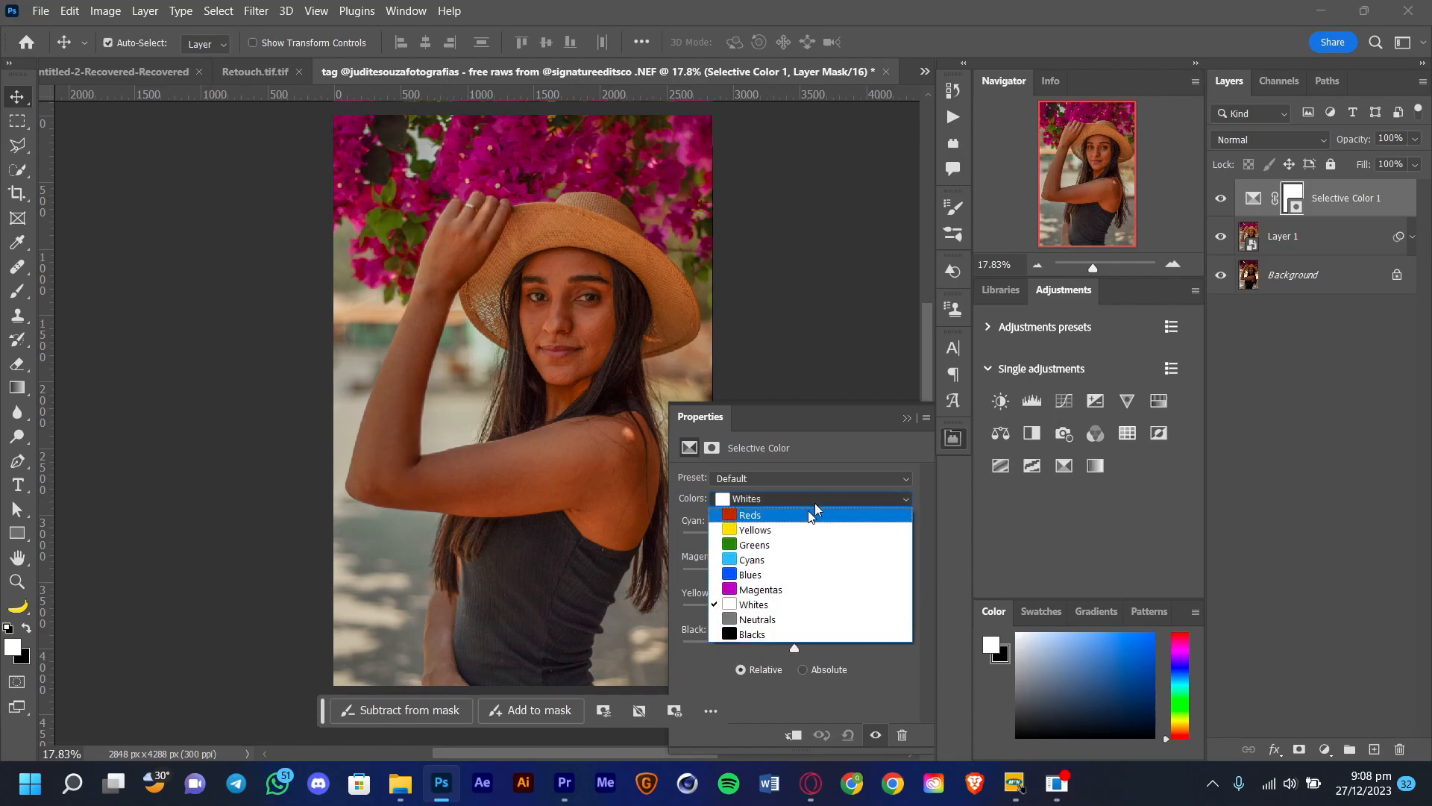
click(776, 502)
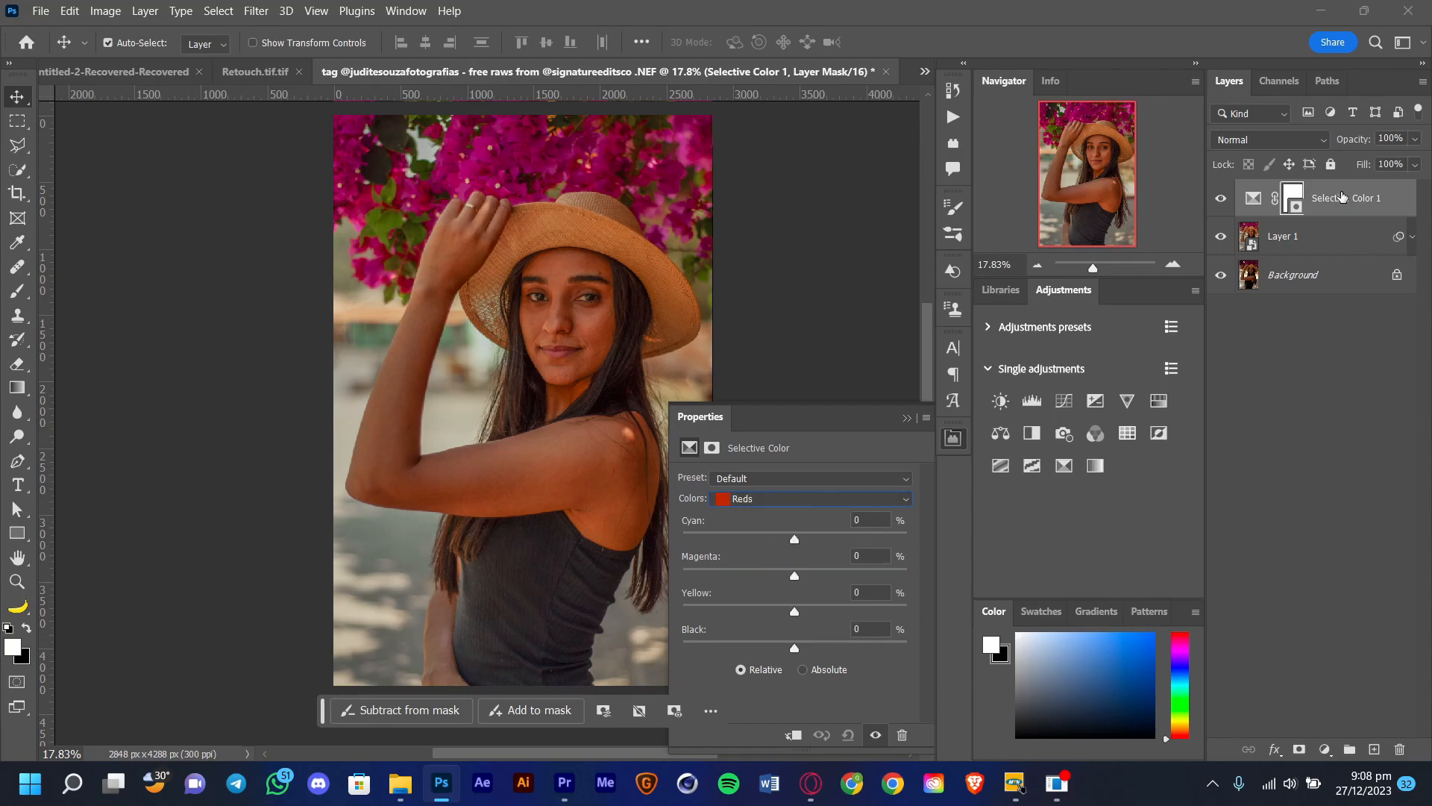
double_click(1343, 198)
text(Re)
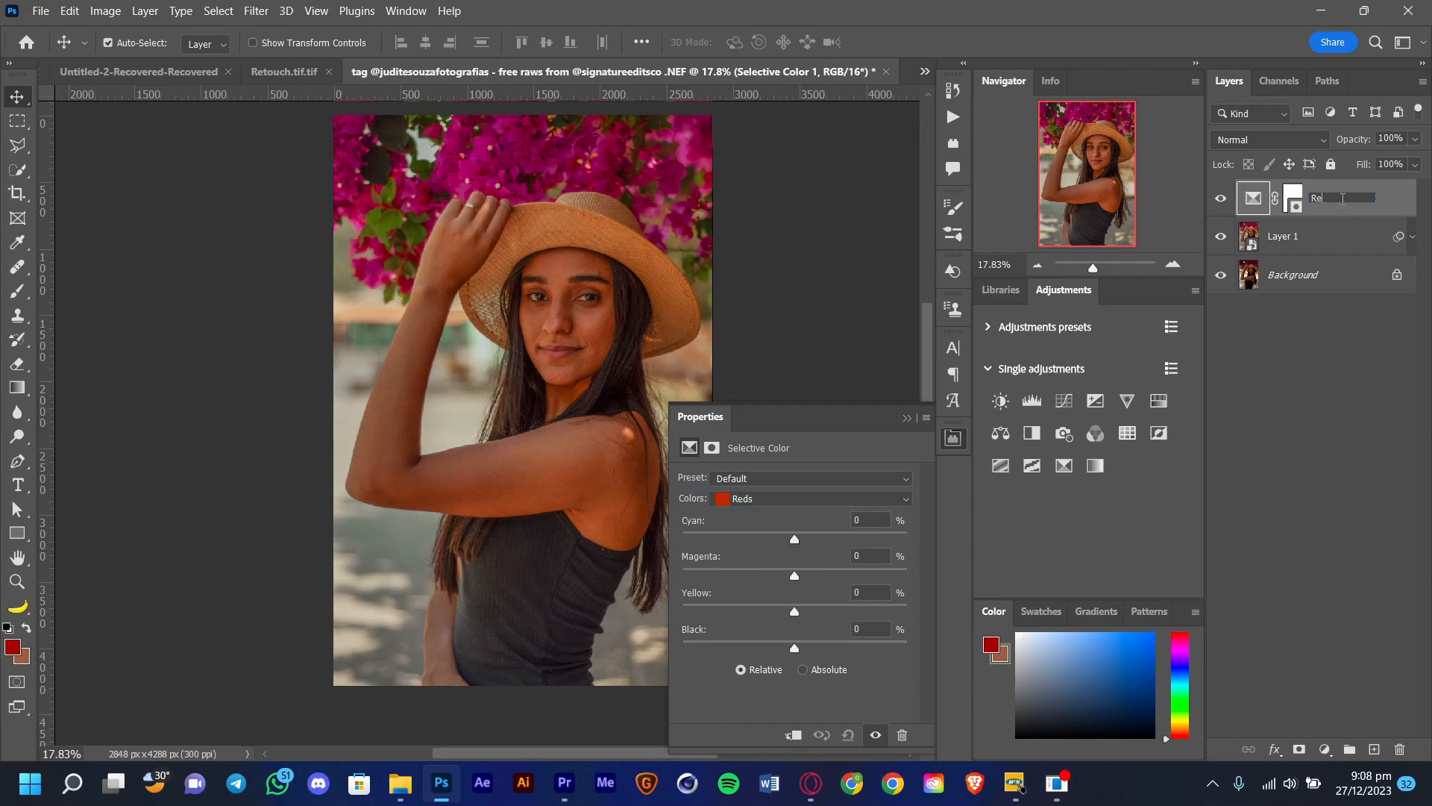
text(d)
key(Return)
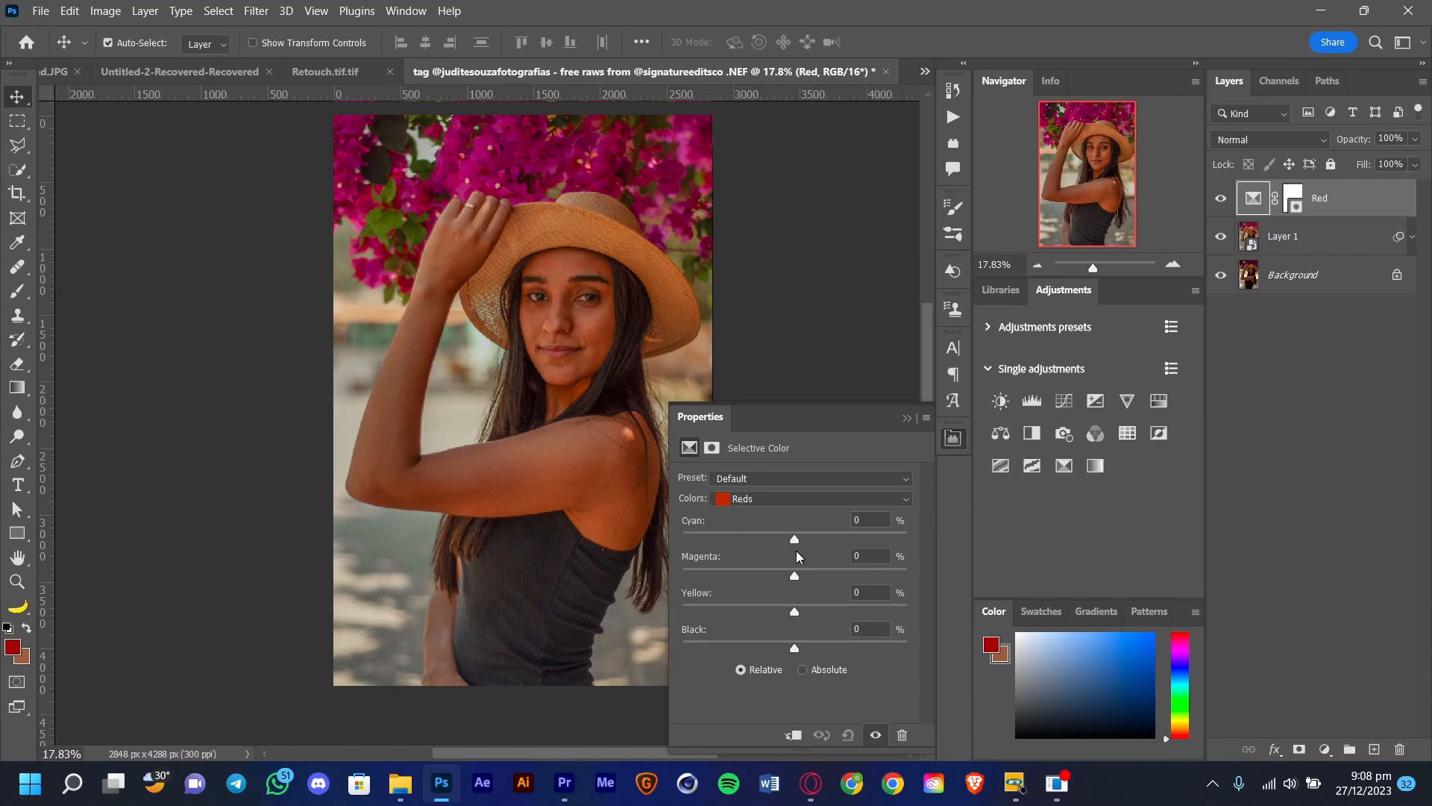
Set the Reds to Cyan +32%, Magenta -6% and Yellow -18% on the Red adjustment layer.
drag(795, 540, 823, 542)
mouse_move(815, 543)
mouse_down()
mouse_move(713, 543)
mouse_move(826, 559)
mouse_up()
drag(828, 541, 790, 593)
drag(794, 609, 706, 620)
Examine the effect of the Reds adjustment on the face, arm and shoulder skin up close.
scroll(526, 538, up, 1)
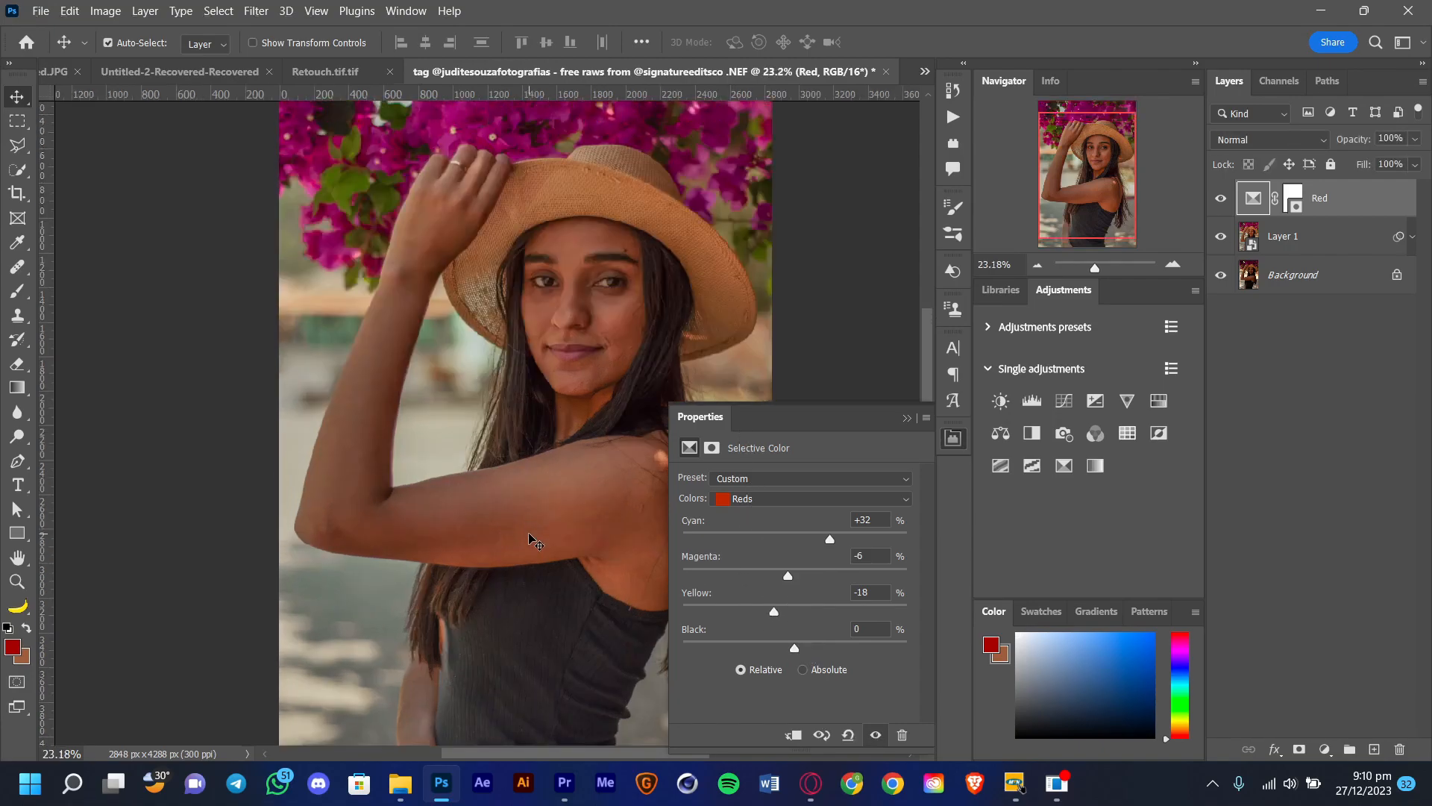
scroll(542, 544, up, 1)
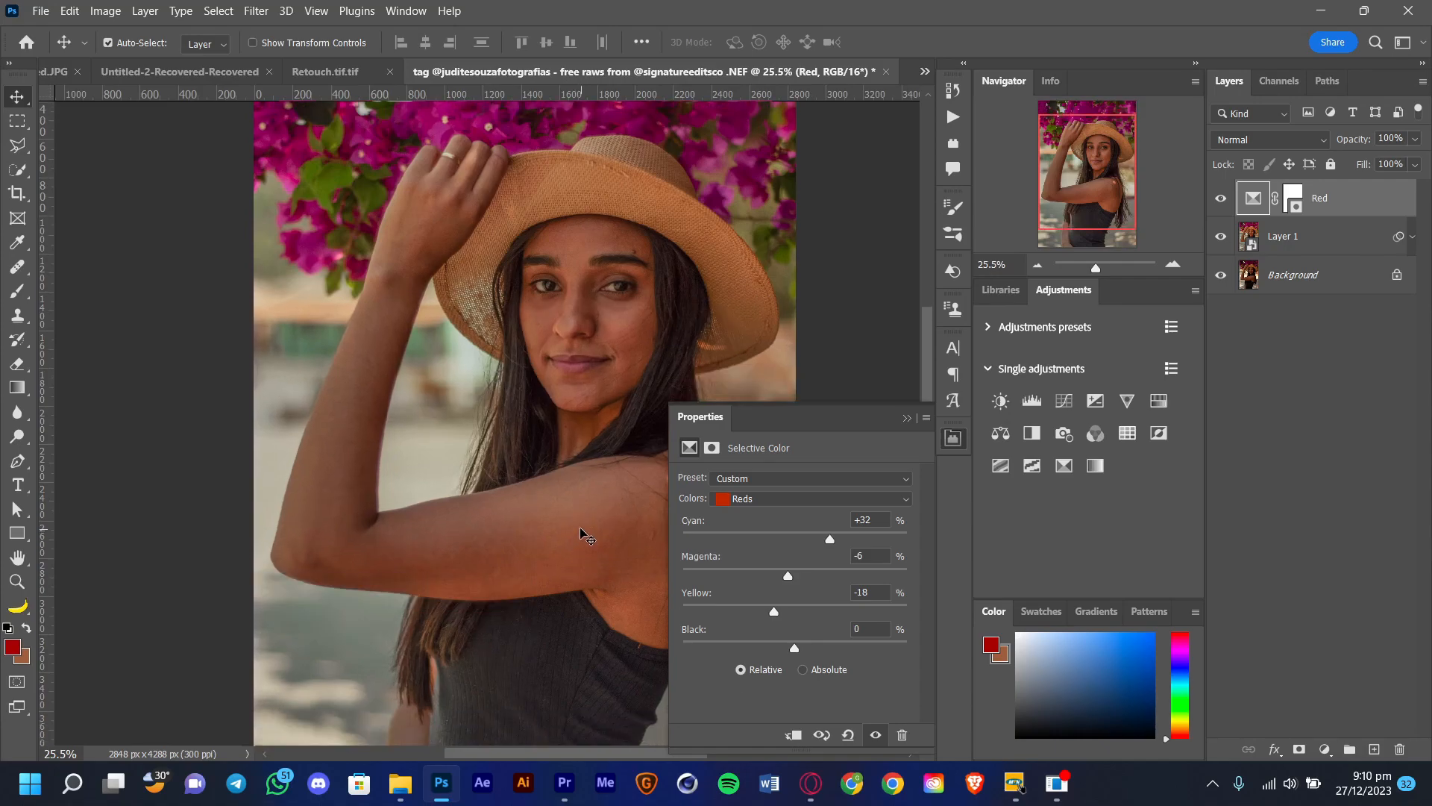
scroll(570, 525, down, 1)
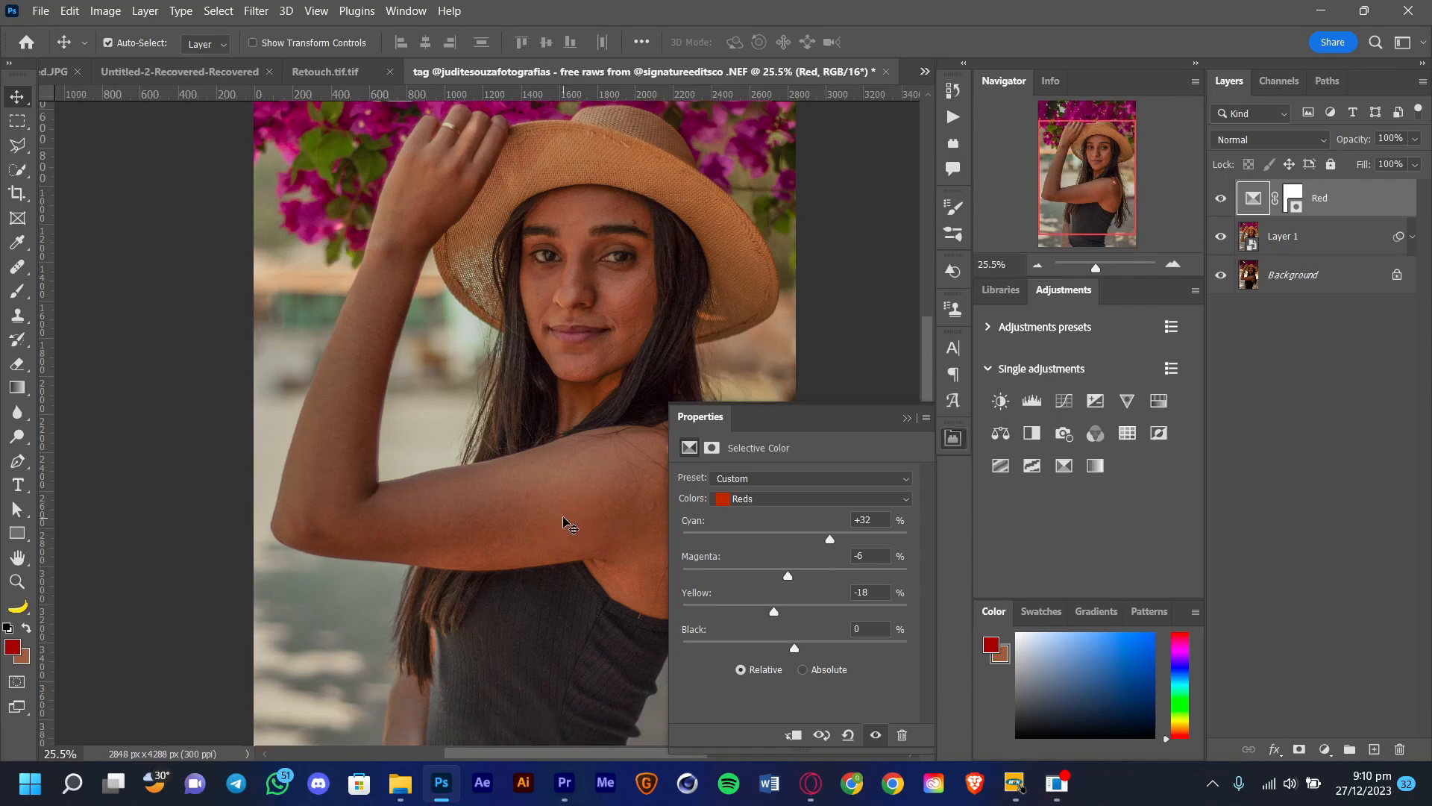
scroll(507, 477, down, 1)
scroll(515, 478, down, 2)
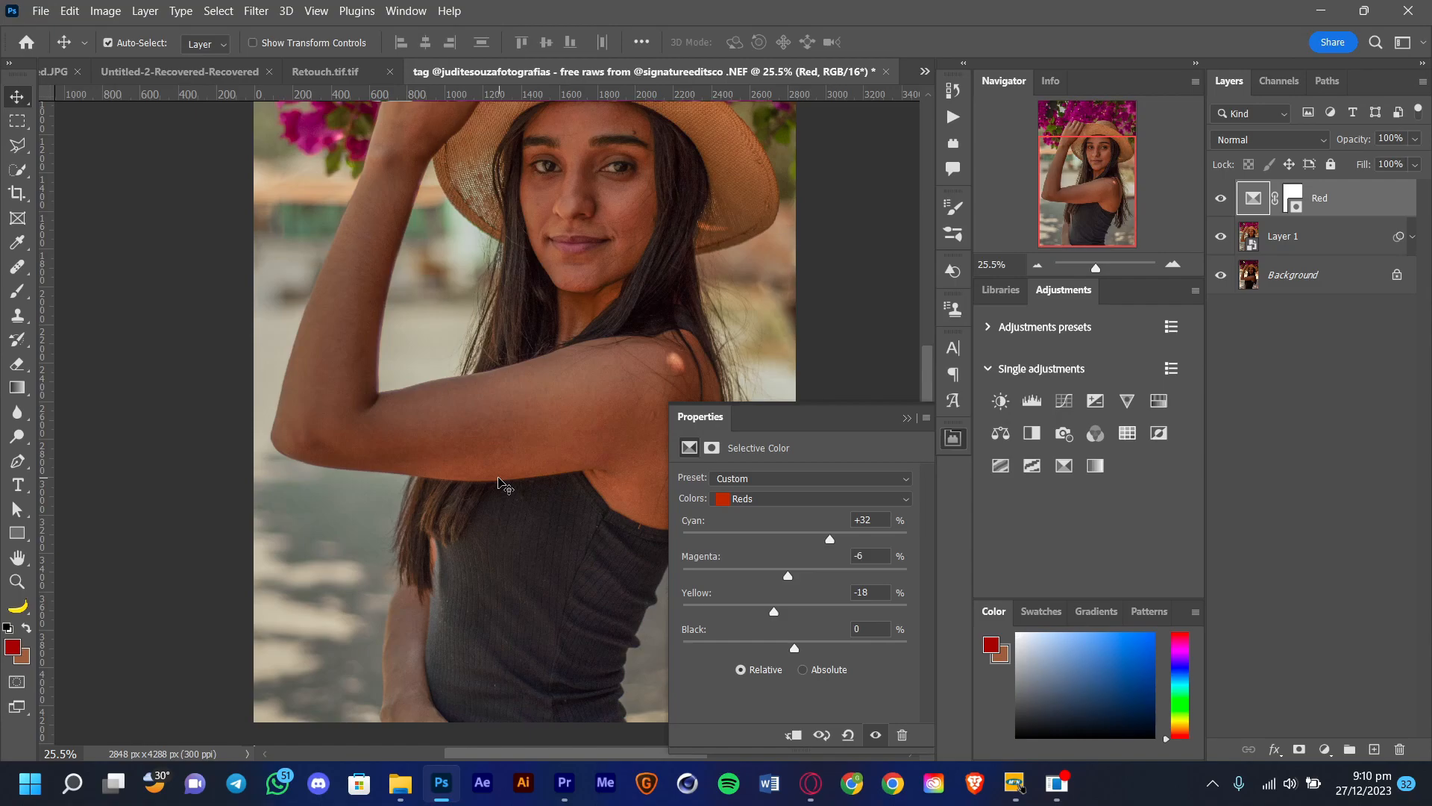
scroll(419, 324, down, 1)
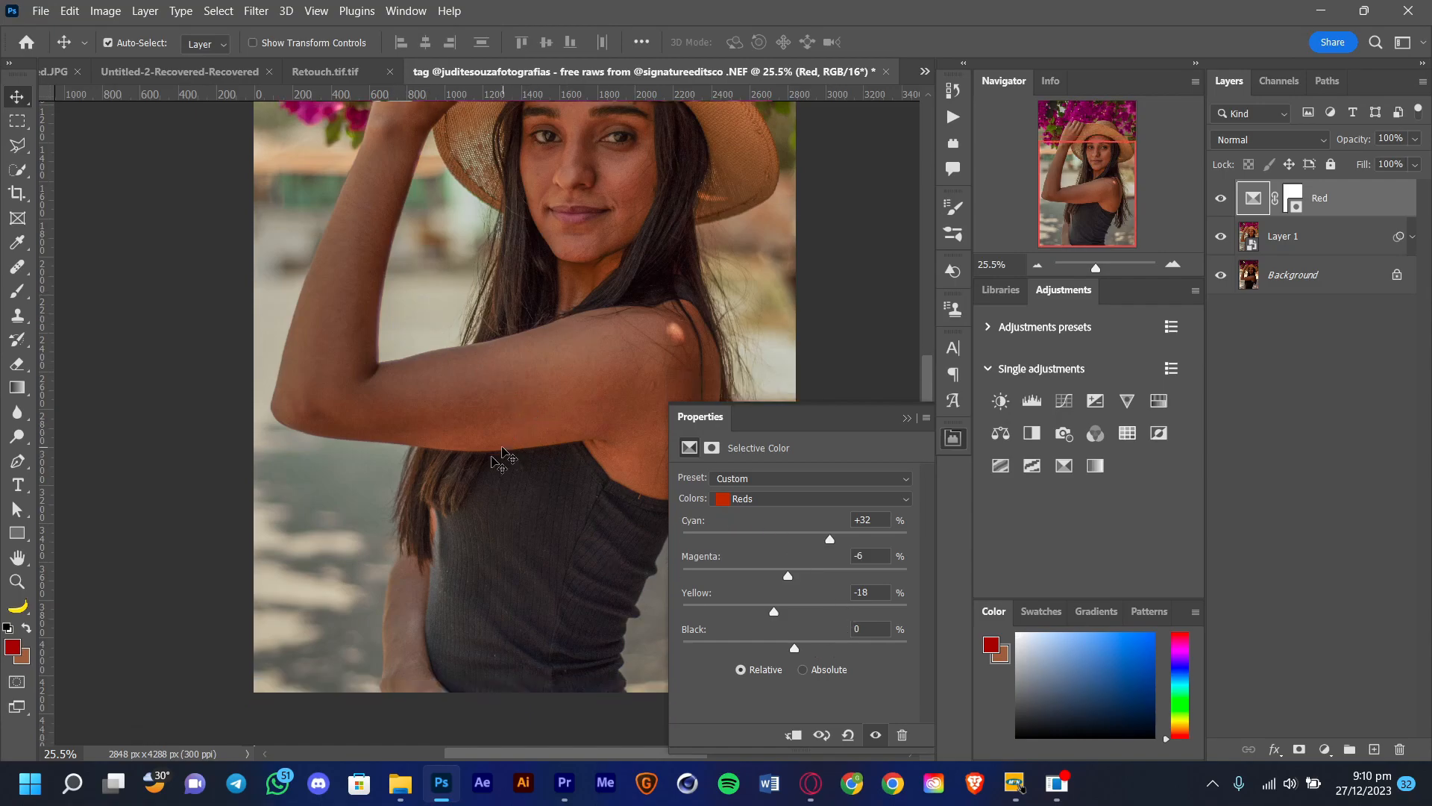
scroll(590, 373, up, 4)
scroll(538, 436, down, 1)
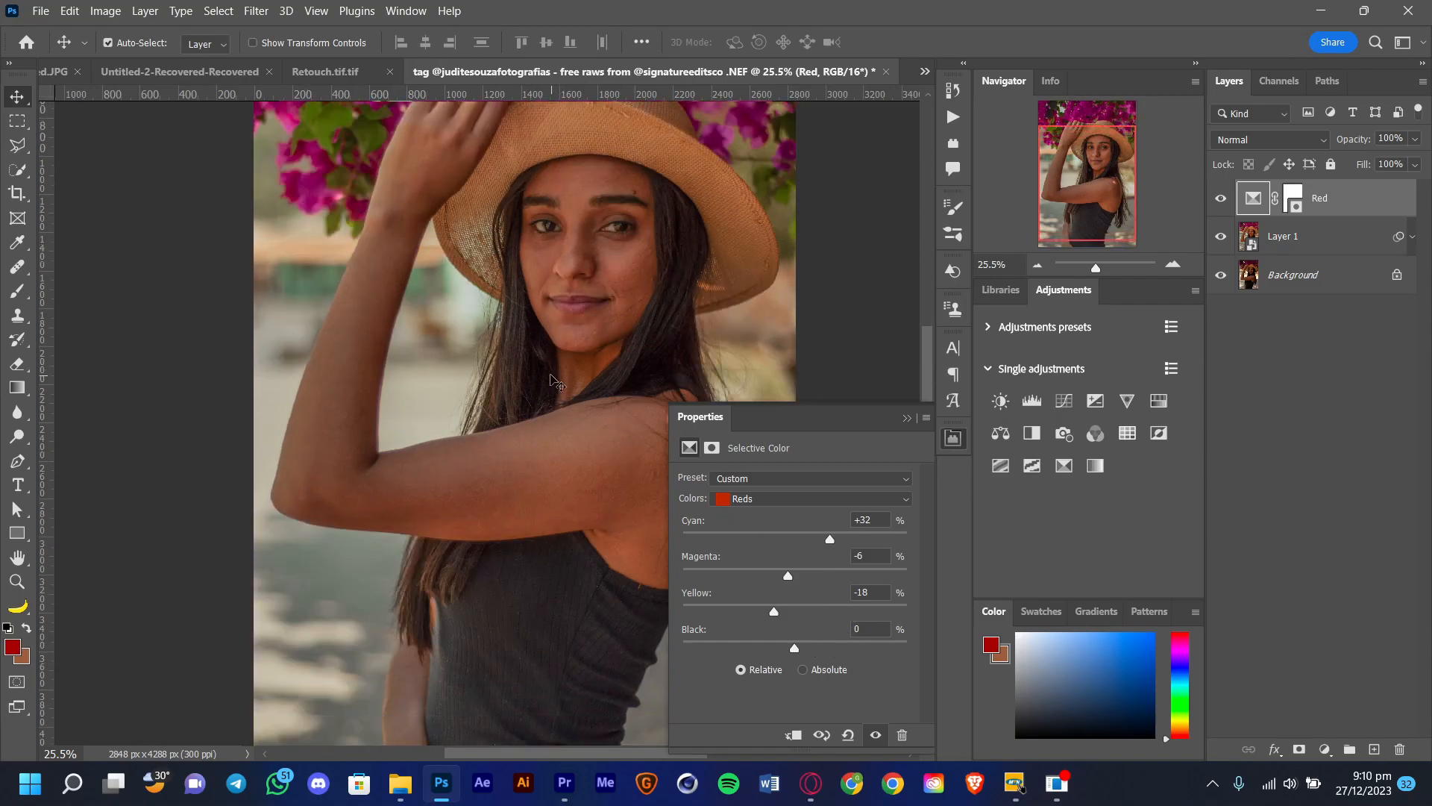
scroll(585, 500, down, 2)
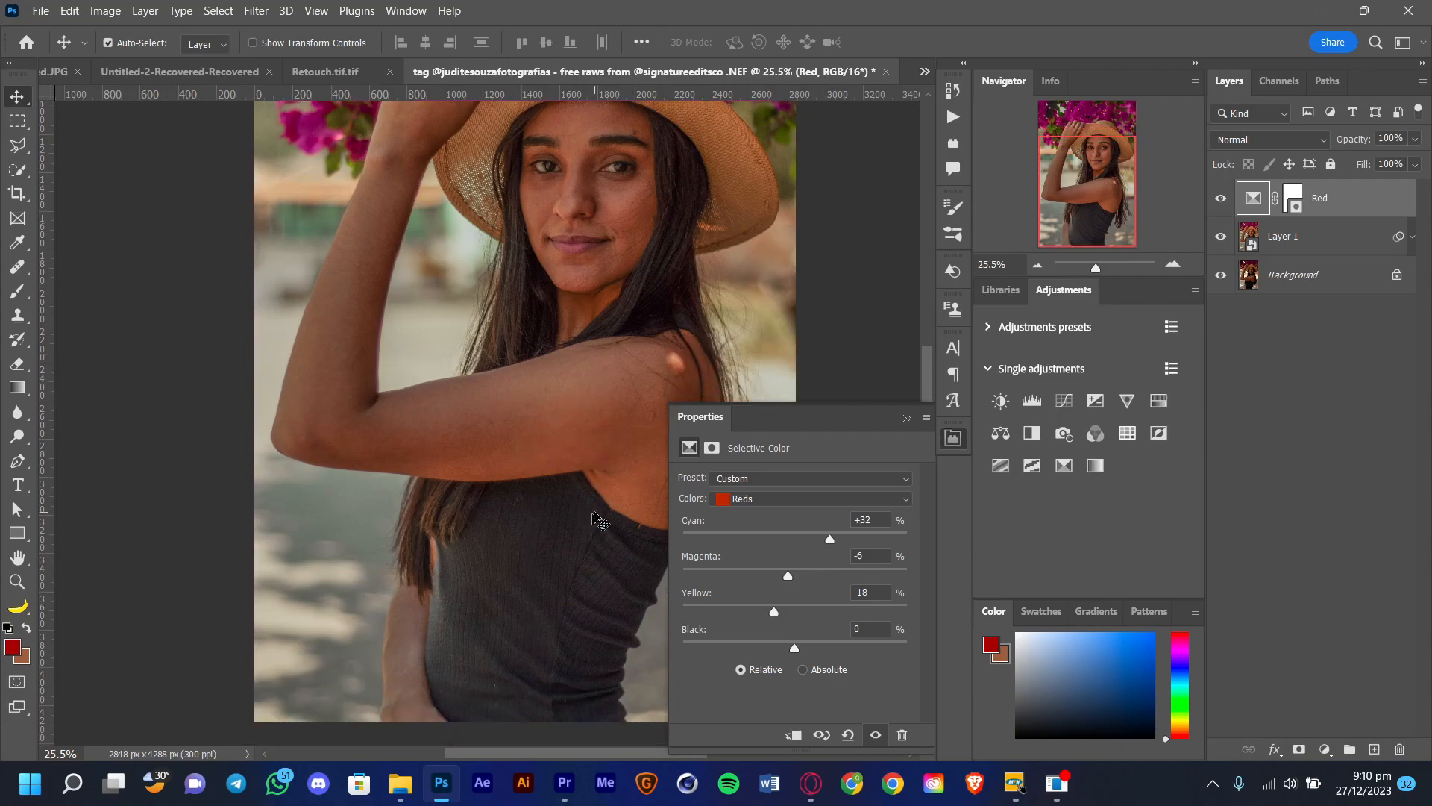
Keep the Red adjustment layer and set Black to +9% for its Reds.
click(901, 737)
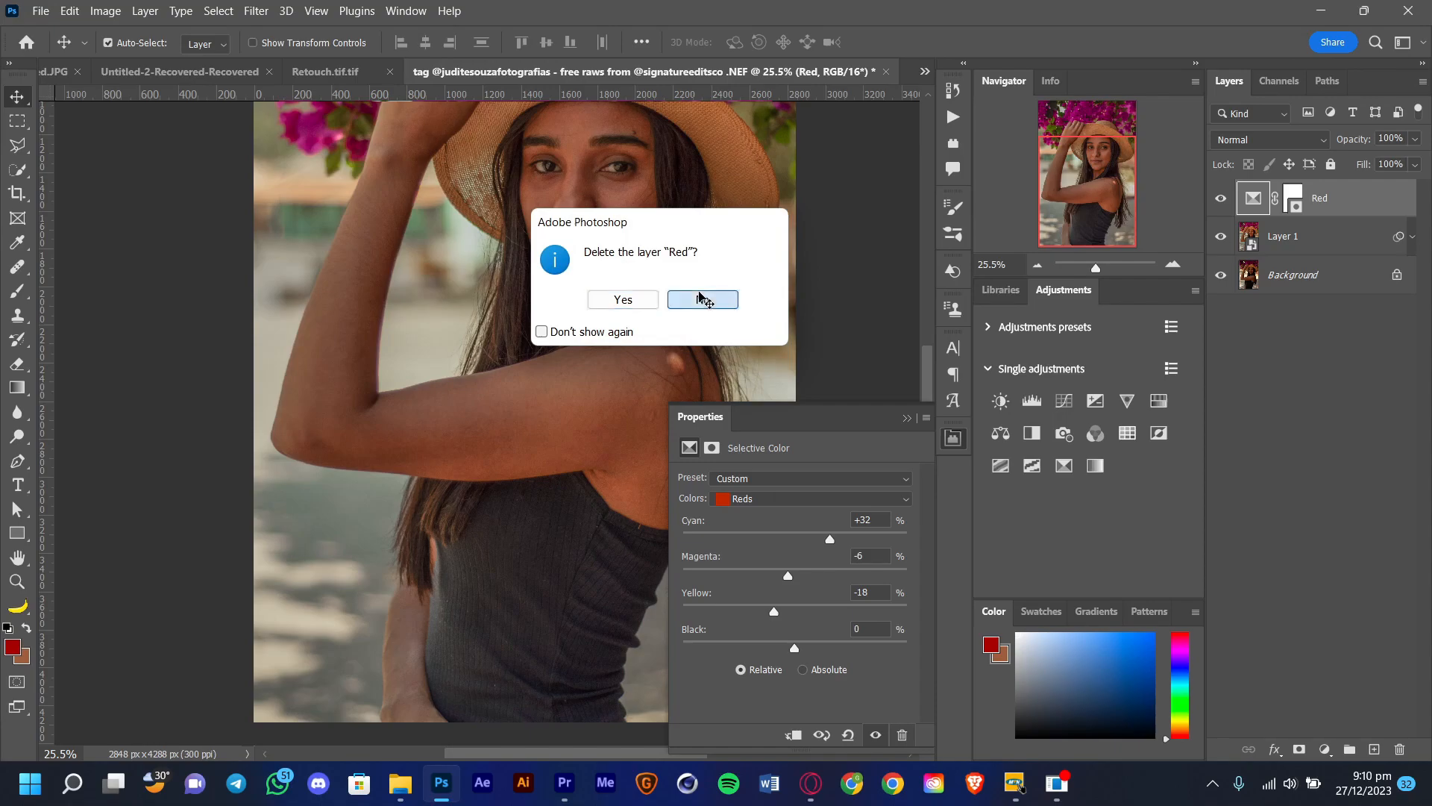
click(707, 298)
drag(785, 643, 804, 646)
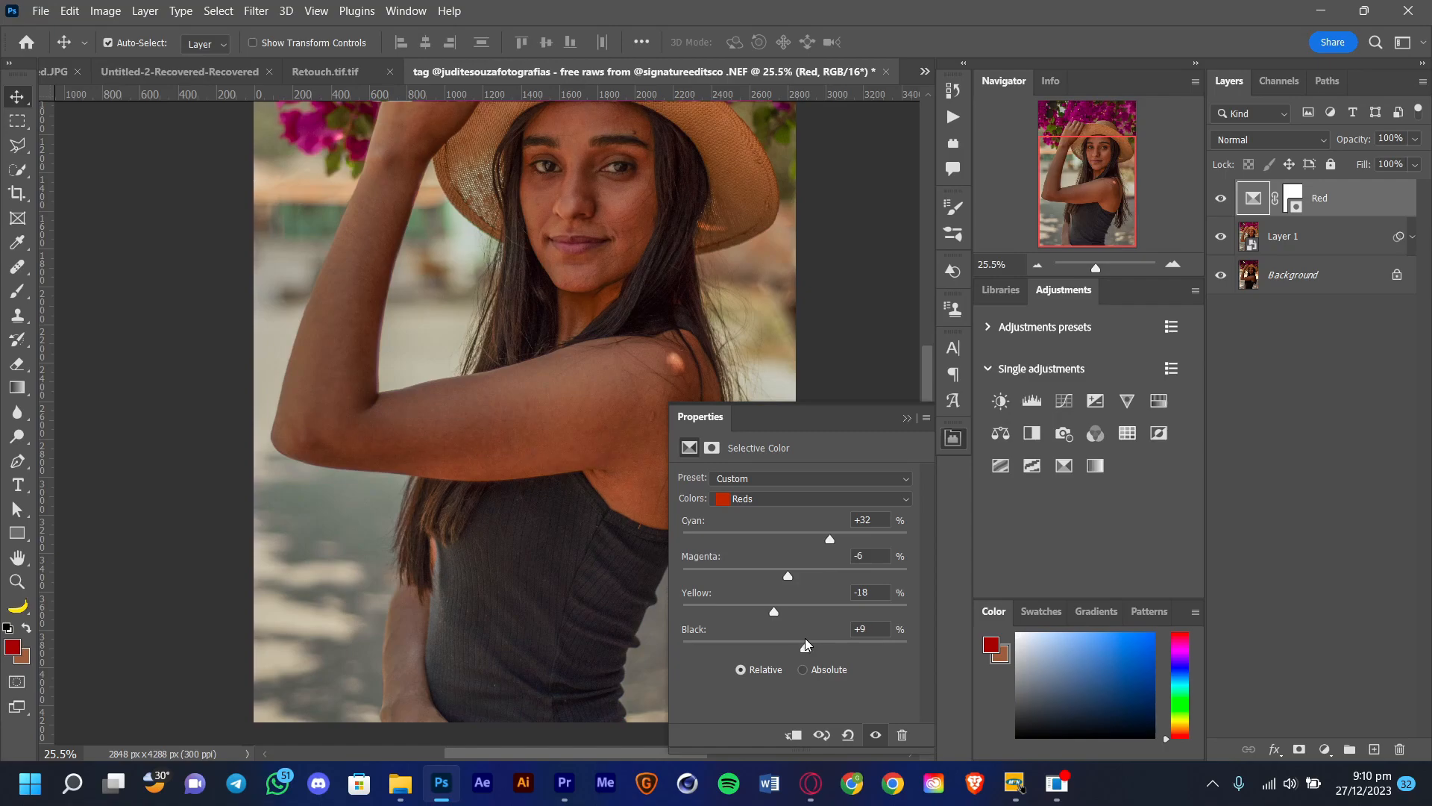
scroll(398, 466, down, 2)
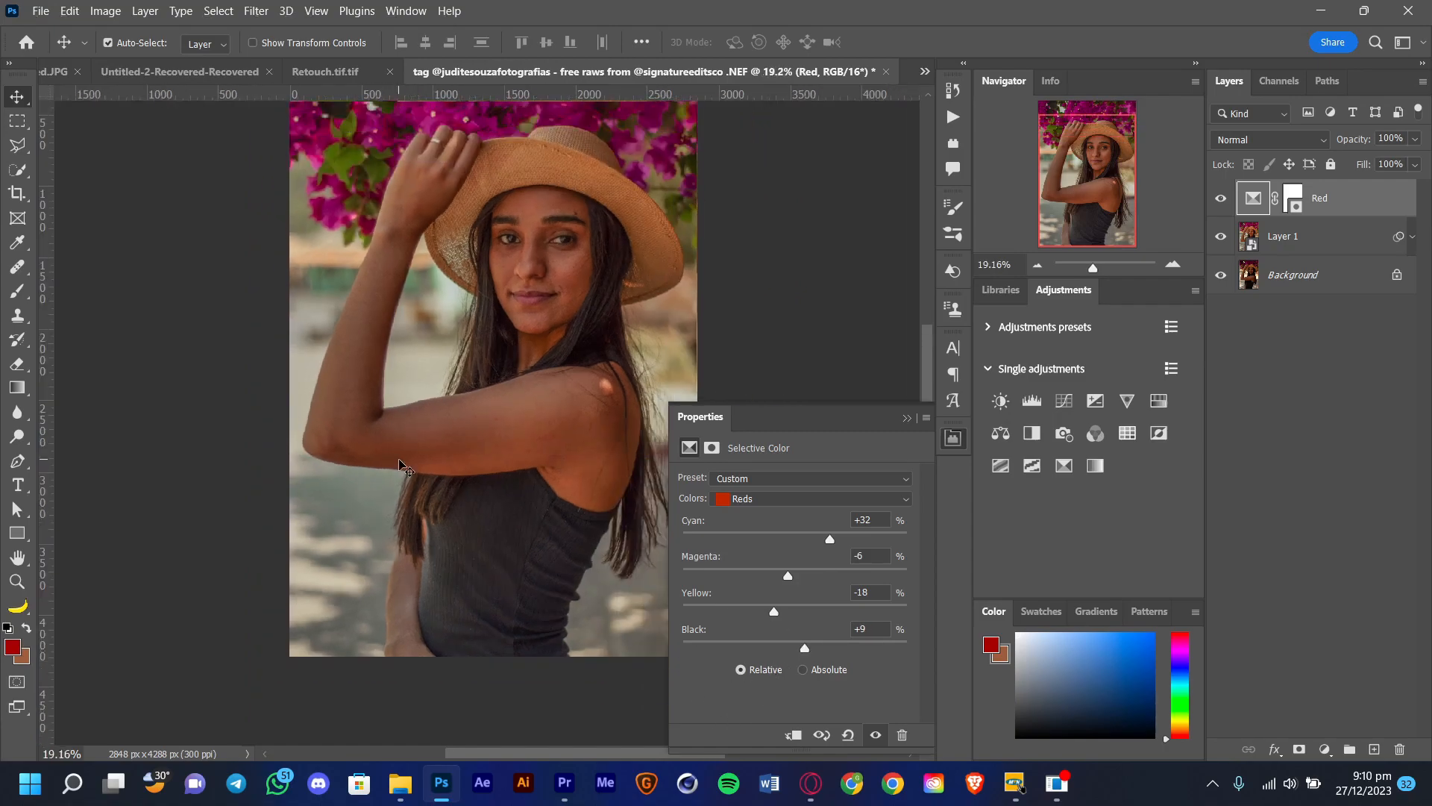
Compare the Reds correction against the uncorrected image and set Black to -4% for the Reds of the Red layer.
scroll(441, 500, up, 2)
click(880, 740)
click(879, 741)
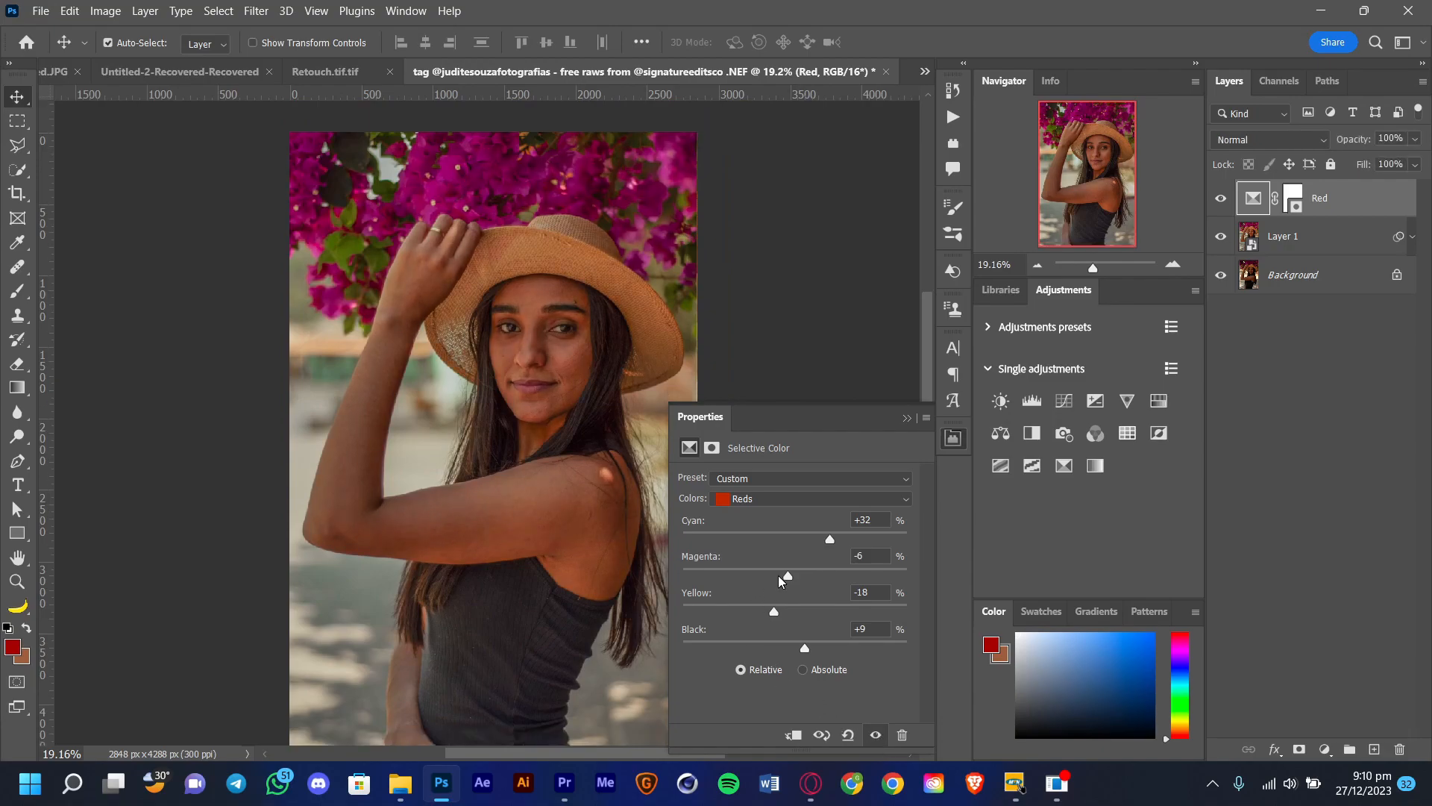
mouse_move(804, 648)
mouse_down()
mouse_move(779, 654)
mouse_move(790, 650)
mouse_up()
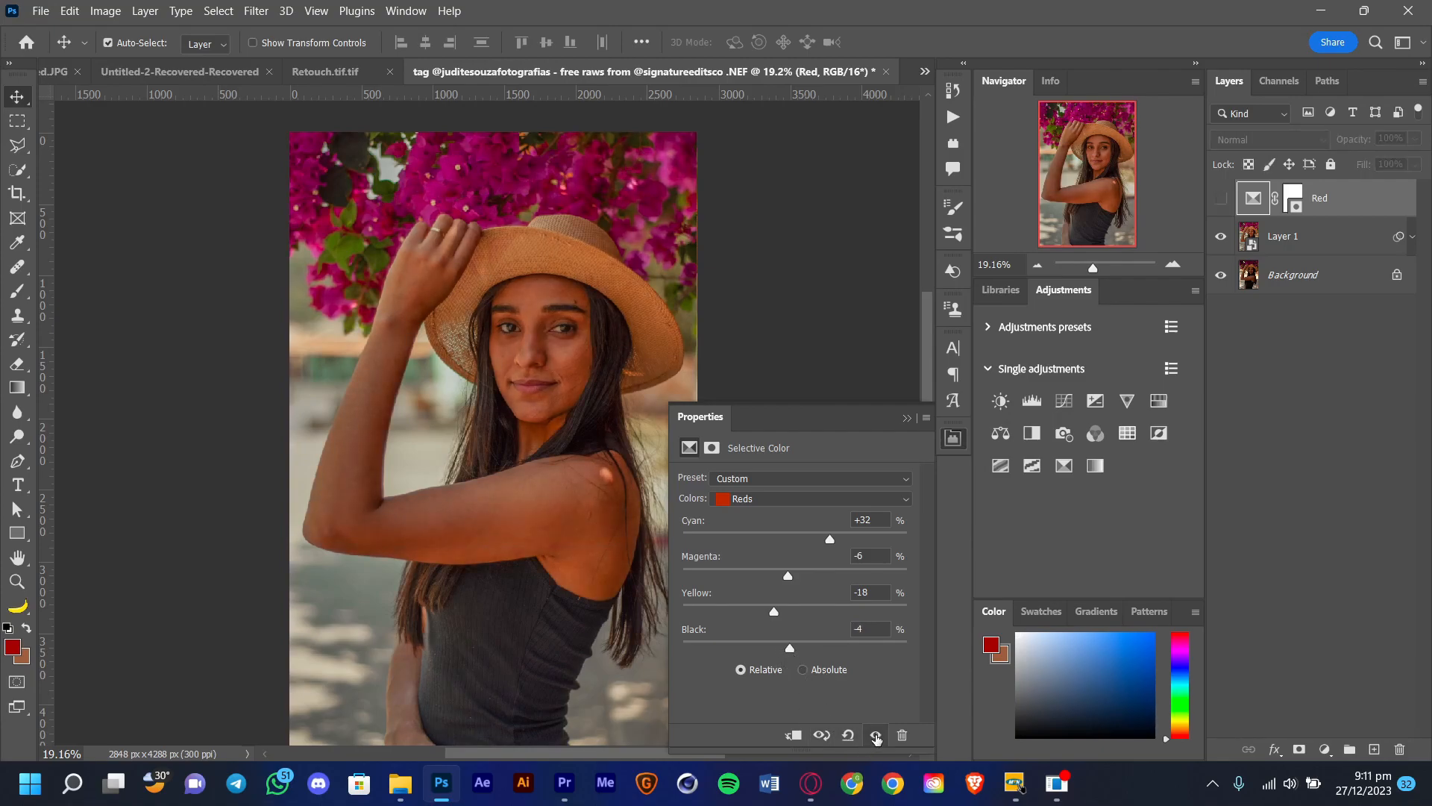
Switch the Red adjustment layer's Selective Color range to Yellows and set Cyan to +15%.
click(776, 500)
click(784, 516)
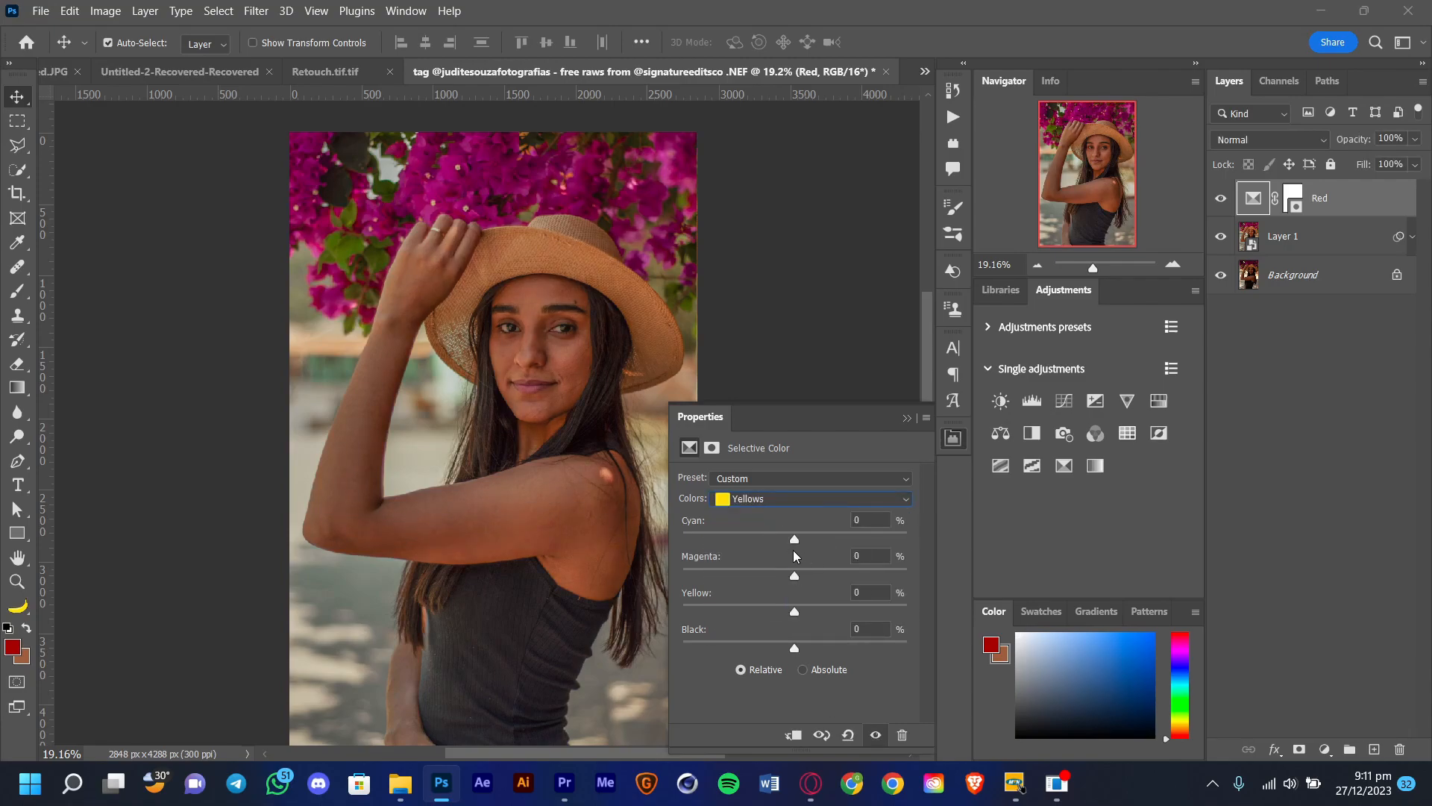
mouse_move(789, 543)
mouse_down()
mouse_move(768, 540)
mouse_move(853, 534)
mouse_move(765, 518)
mouse_move(836, 520)
mouse_move(808, 552)
mouse_up()
click(1001, 433)
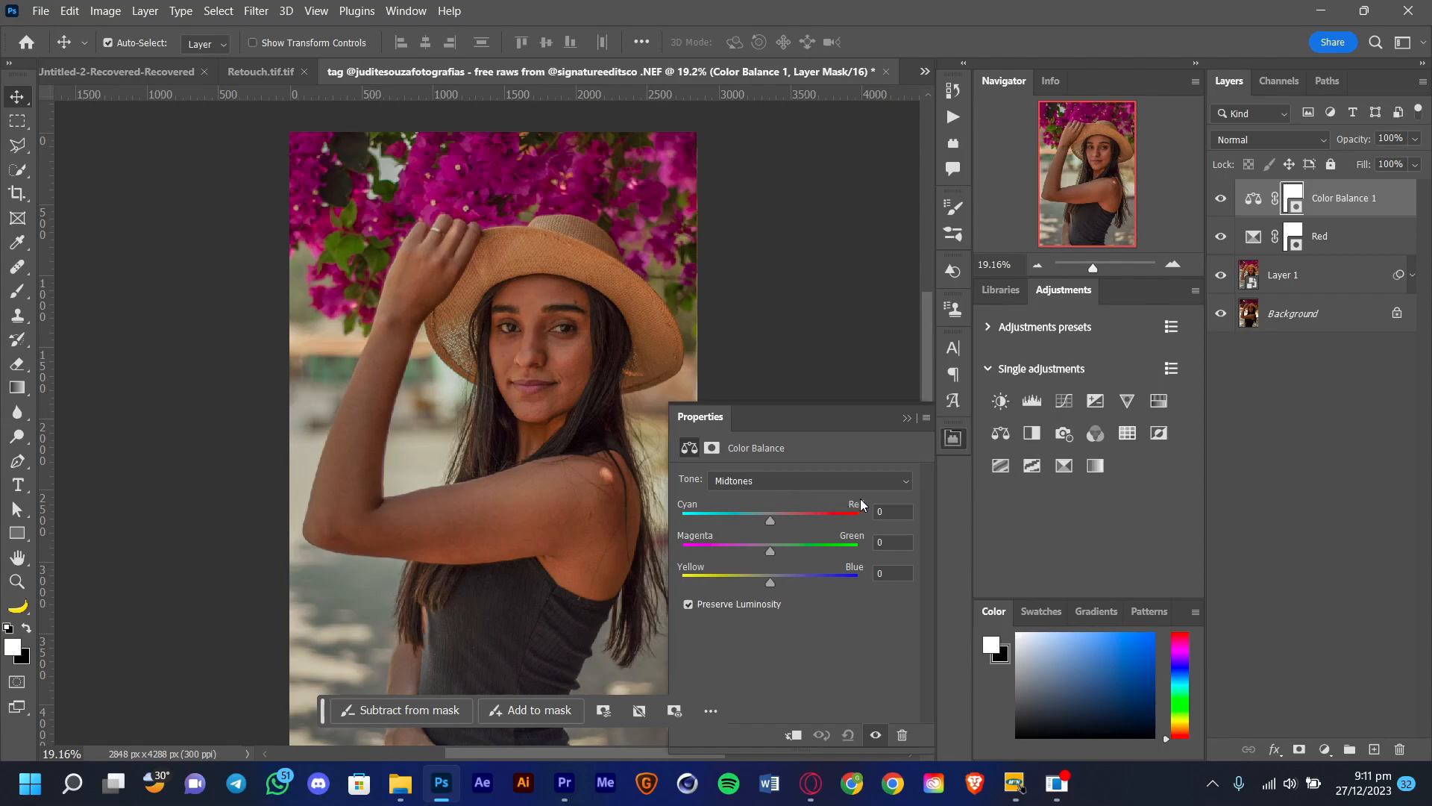
click(1253, 239)
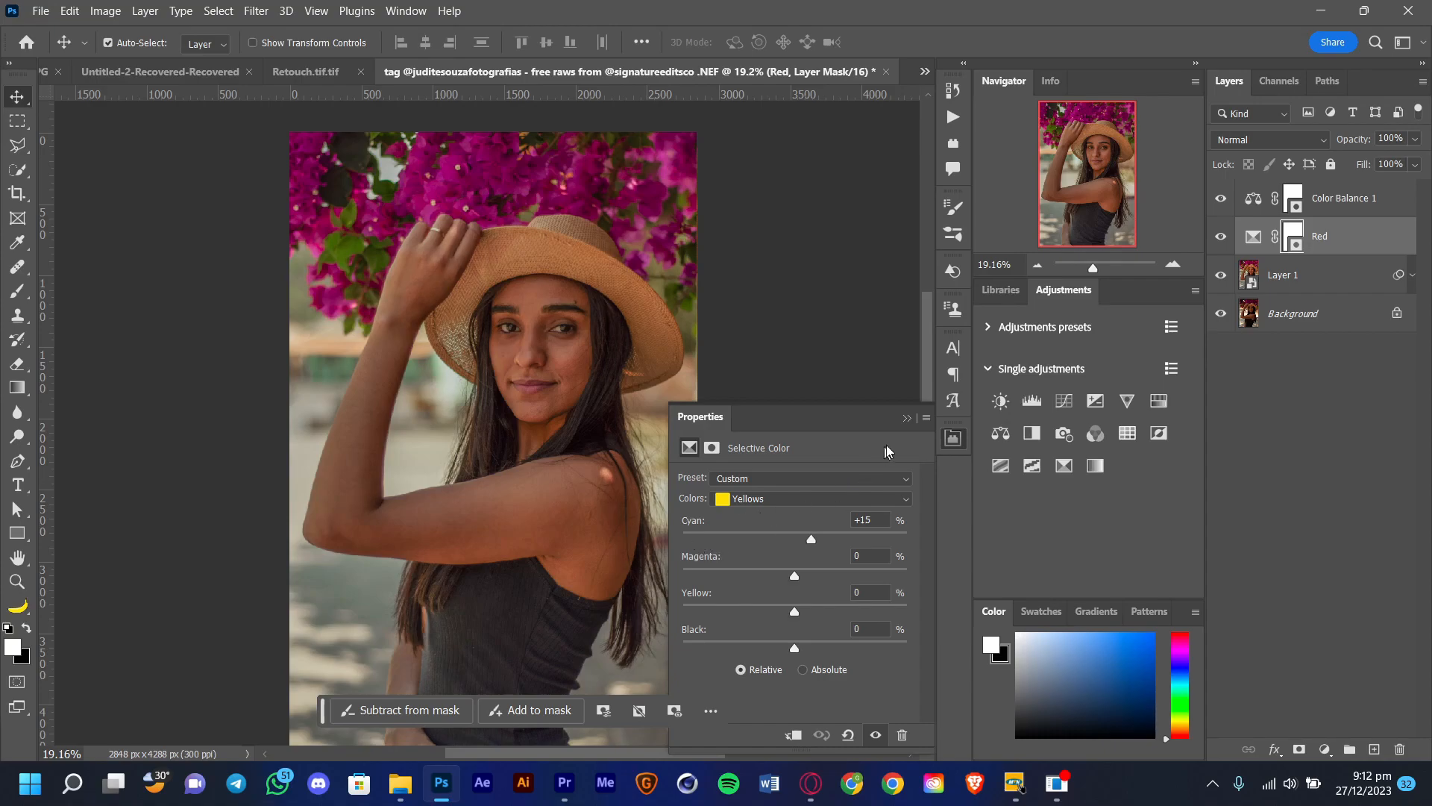
key(alt+bracketright)
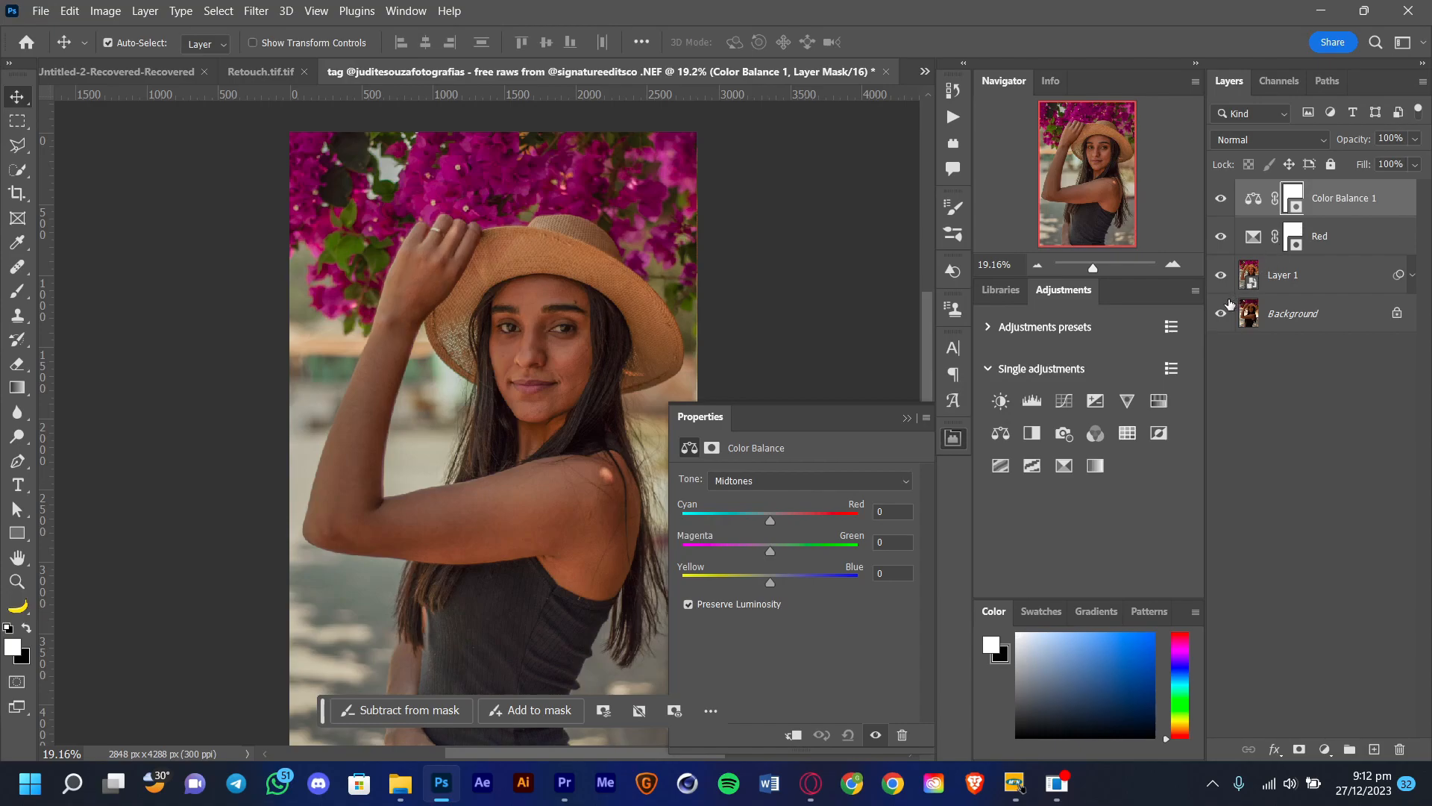
click(1335, 213)
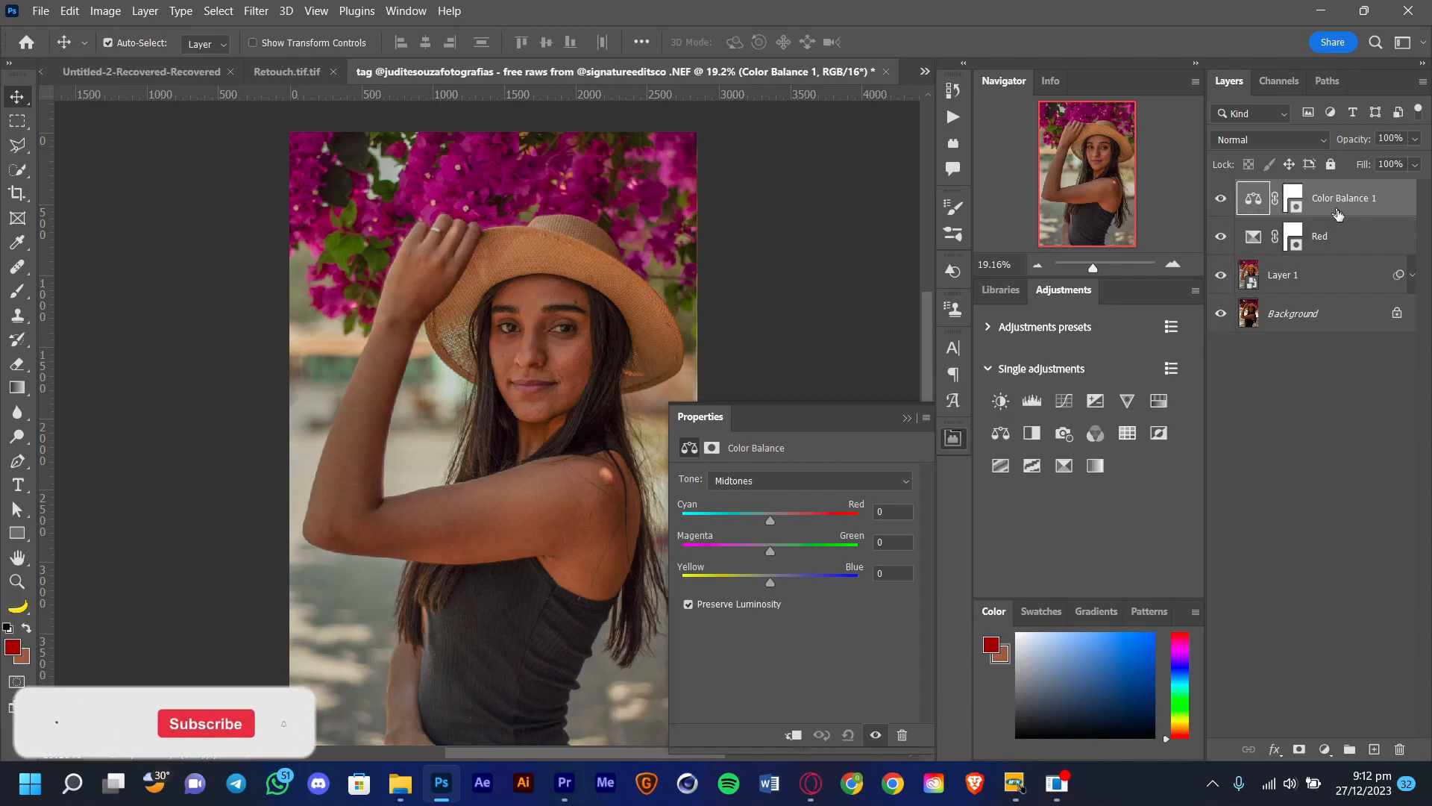
key(Delete)
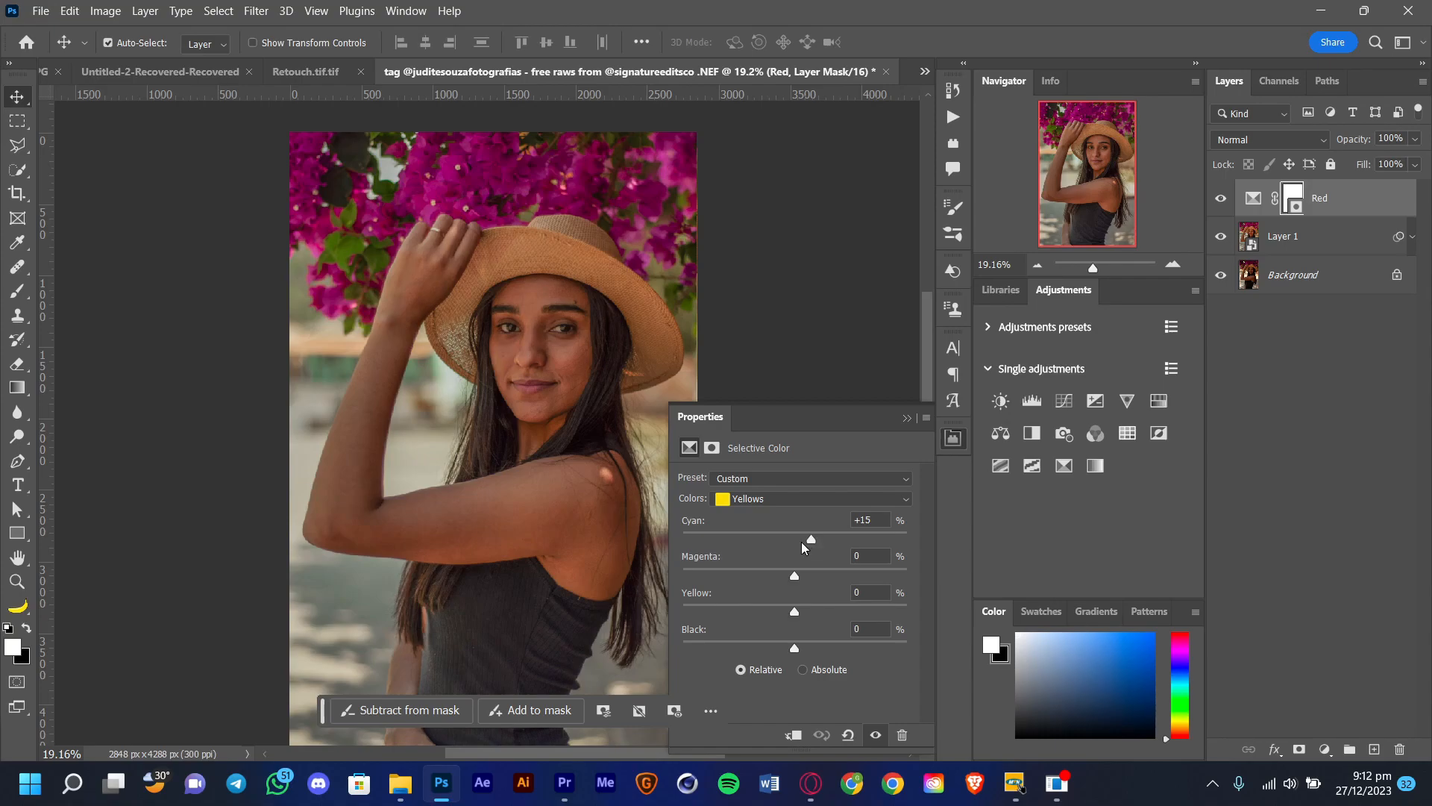
Set the Yellows of the Red adjustment layer to Cyan +18% and Magenta -12%, comparing with the adjustment hidden.
mouse_move(818, 538)
mouse_down()
mouse_move(664, 535)
mouse_move(815, 536)
mouse_up()
mouse_move(794, 575)
mouse_down()
mouse_move(816, 586)
mouse_move(777, 580)
mouse_move(826, 577)
mouse_move(782, 573)
mouse_up()
click(877, 738)
click(877, 738)
Rename the Red adjustment layer as Red & Yellow.
click(1323, 200)
double_click(1322, 198)
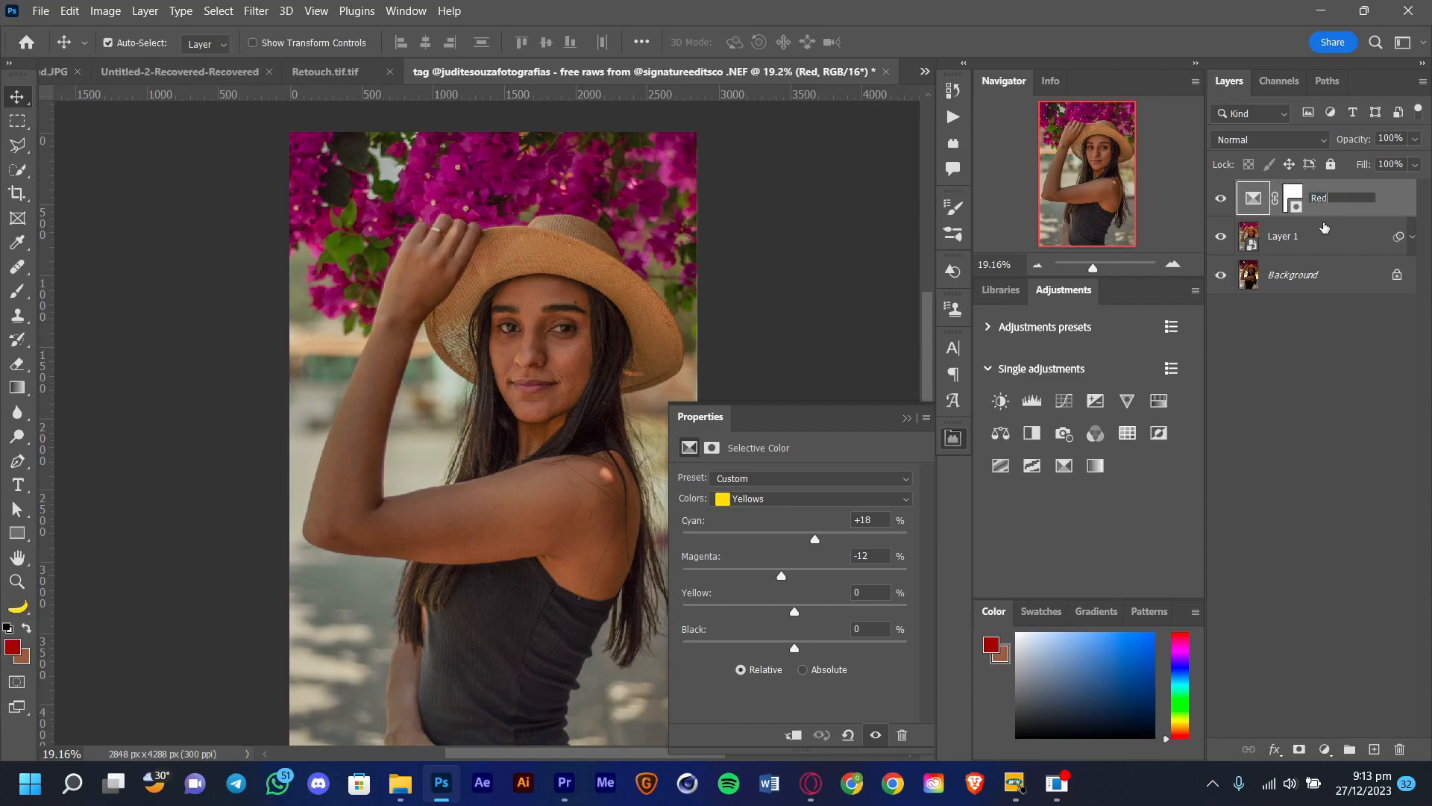
text(& Yellow)
key(Return)
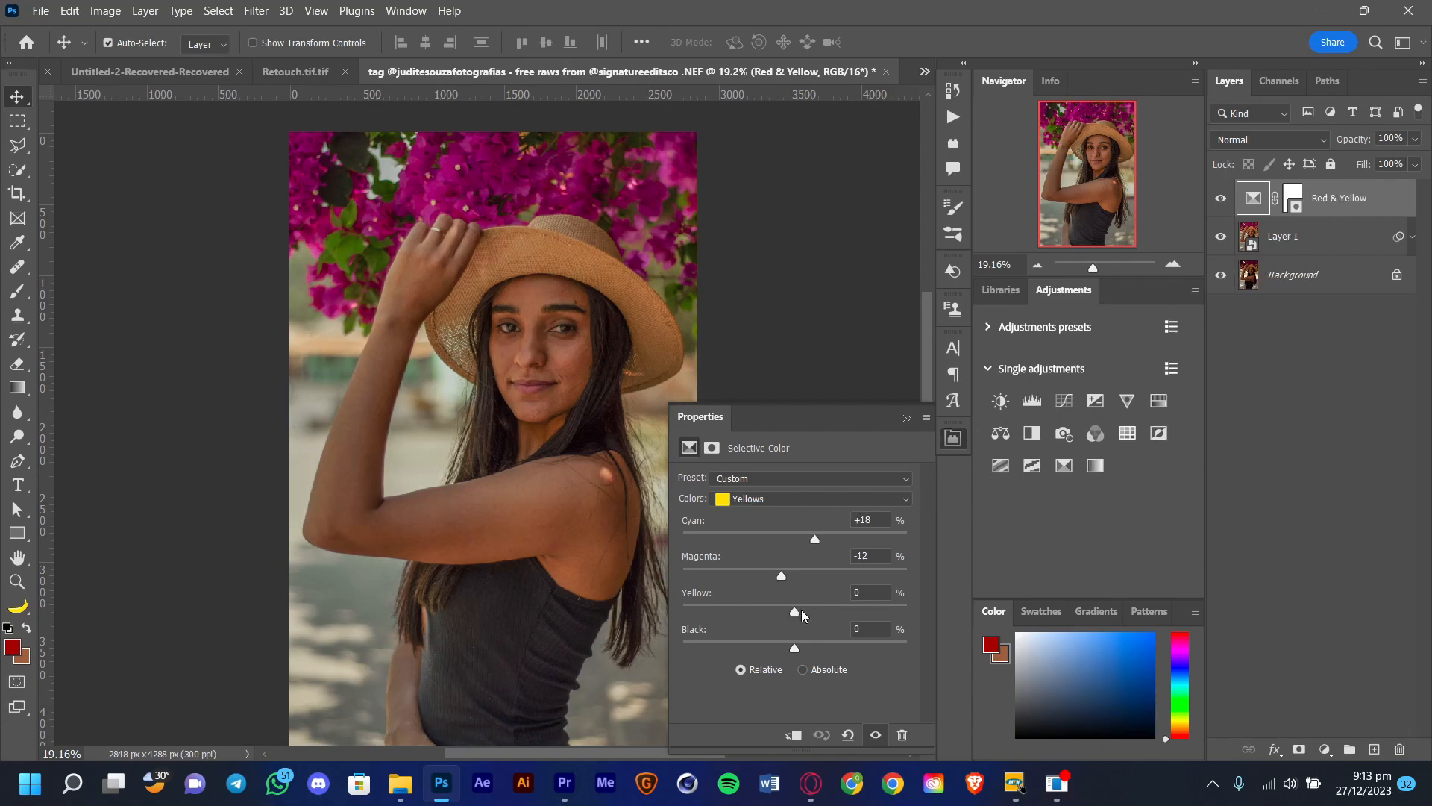
Set the Yellows to Yellow +2% and Black -5% on the Red & Yellow layer and compare before and after.
mouse_move(795, 611)
mouse_down()
mouse_move(885, 593)
mouse_move(780, 613)
mouse_move(788, 628)
mouse_move(715, 629)
mouse_move(729, 640)
mouse_move(723, 606)
mouse_move(675, 614)
mouse_move(796, 614)
mouse_up()
mouse_move(798, 649)
mouse_down()
mouse_move(757, 643)
mouse_move(934, 631)
mouse_move(779, 631)
mouse_move(792, 652)
mouse_up()
click(876, 735)
click(876, 735)
click(876, 735)
click(878, 735)
click(877, 735)
click(877, 735)
Add a new Selective Color adjustment layer named Green above Red & Yellow, with its range set to Greens.
click(1065, 464)
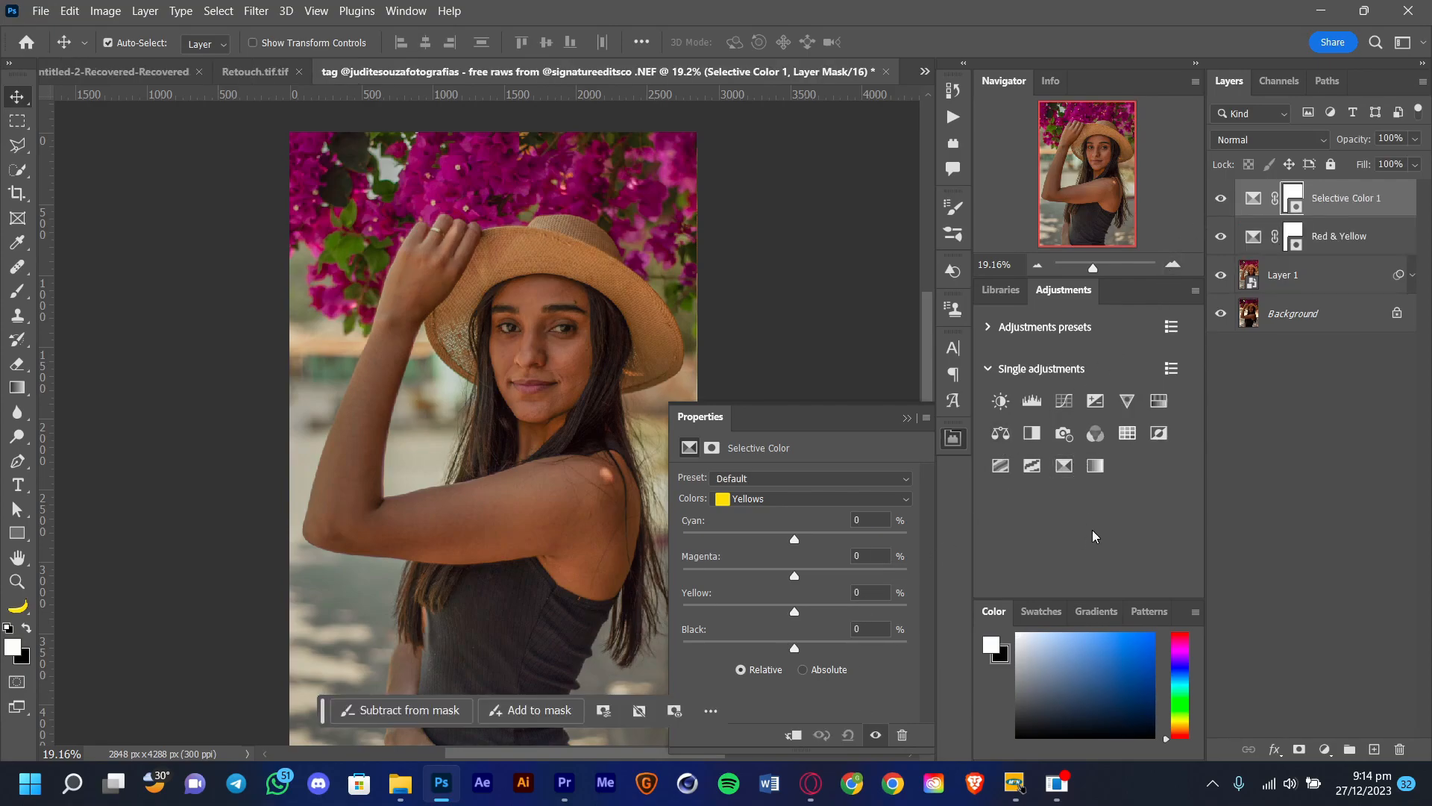
key(ctrl+z)
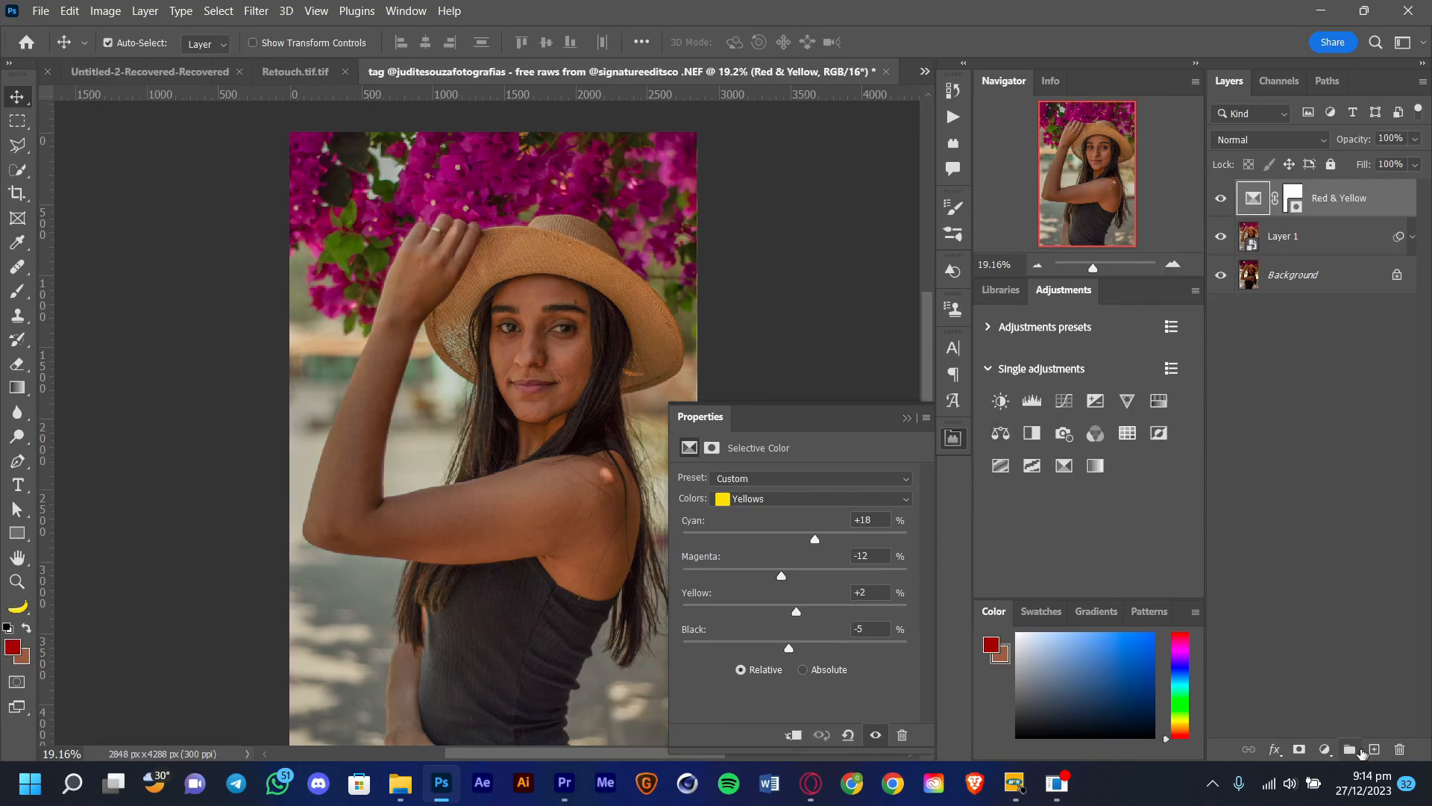
click(1326, 749)
click(1324, 746)
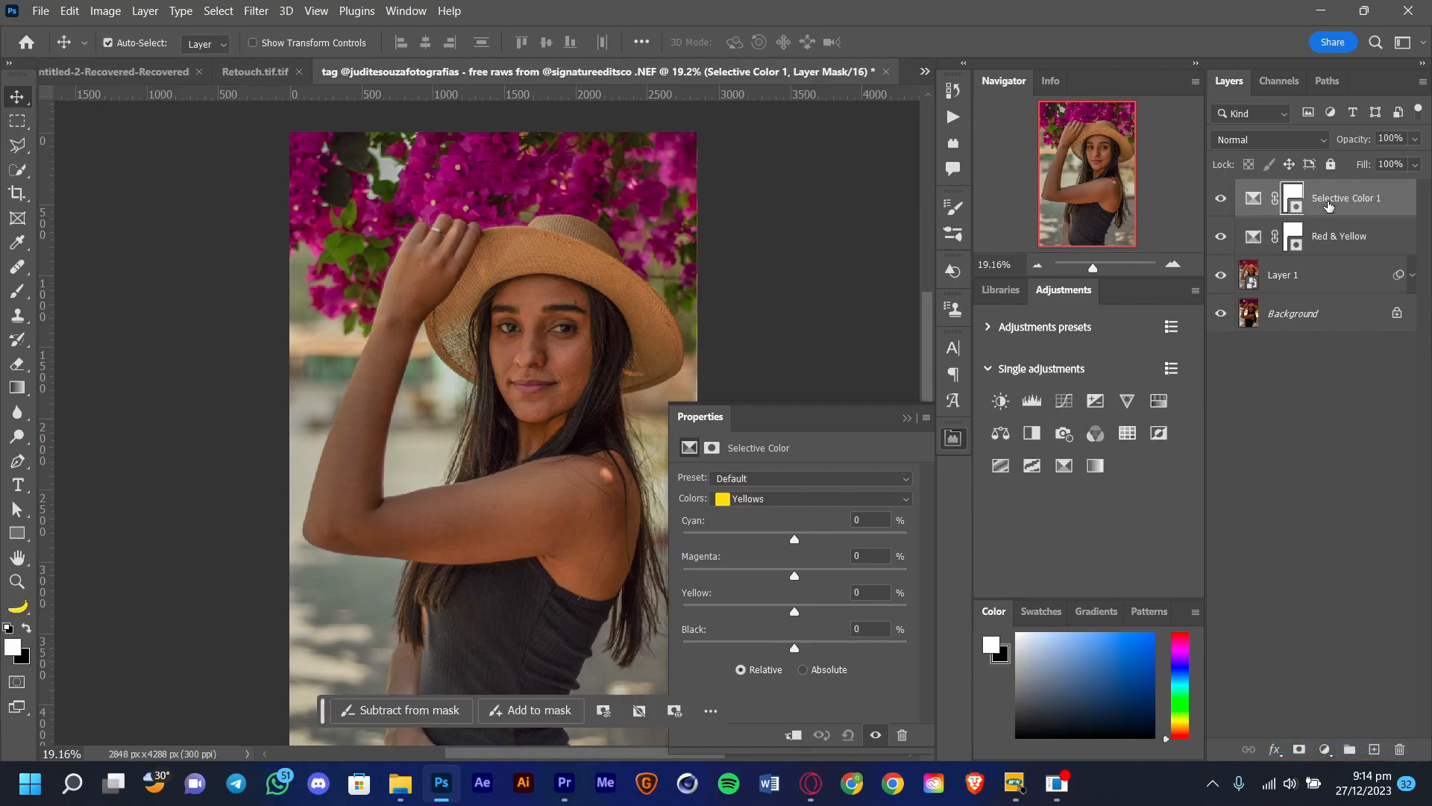
click(850, 498)
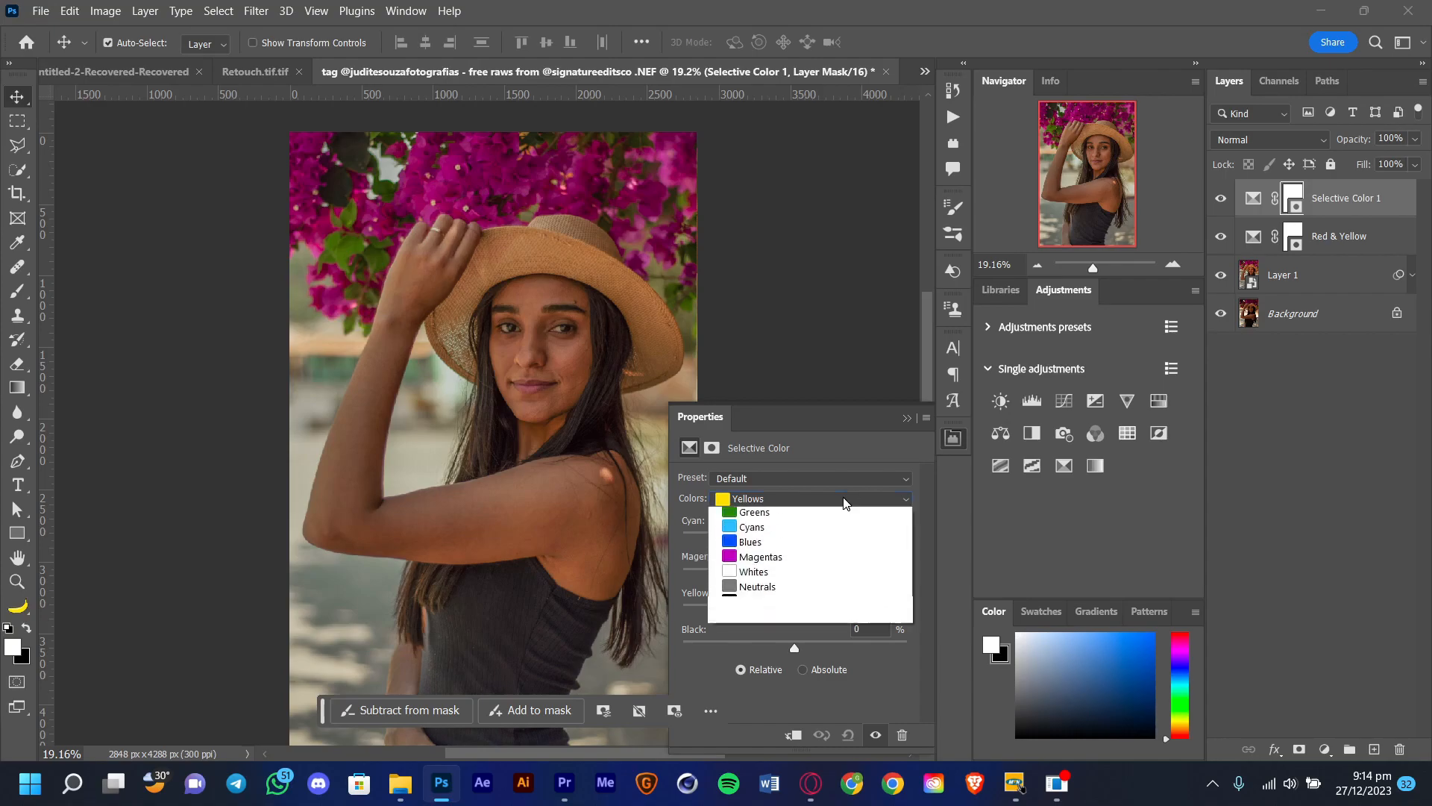
click(793, 544)
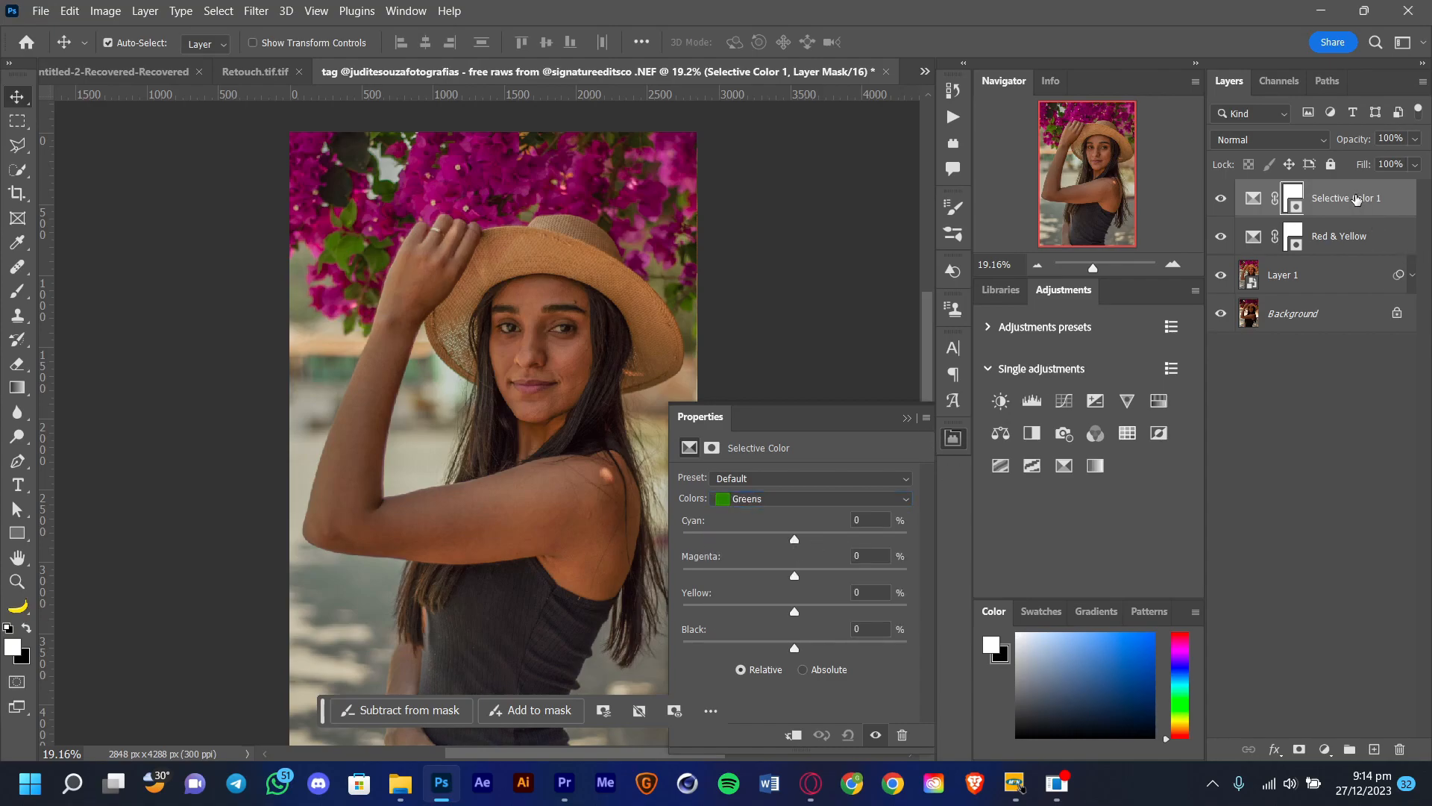
double_click(1357, 198)
text(Green)
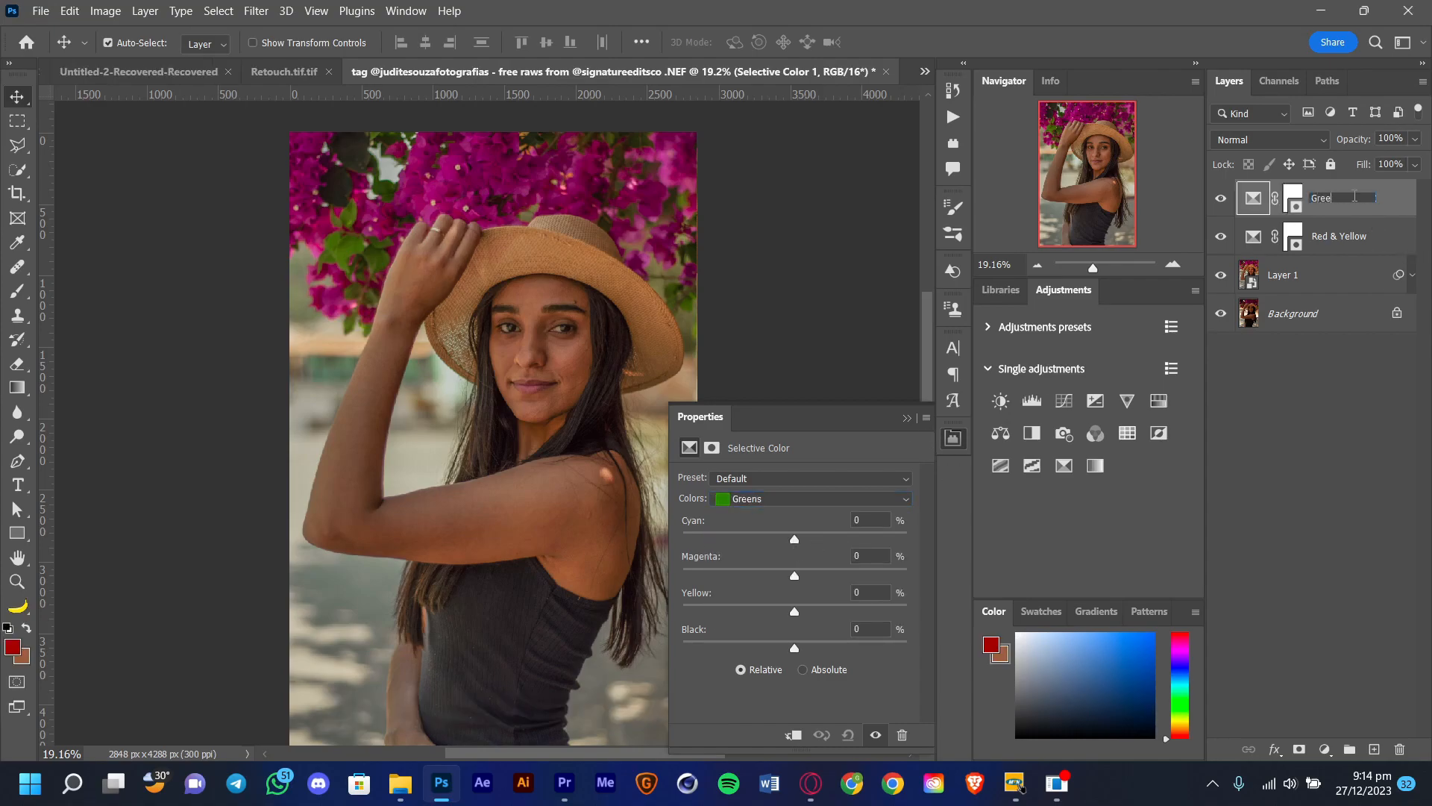
key(Return)
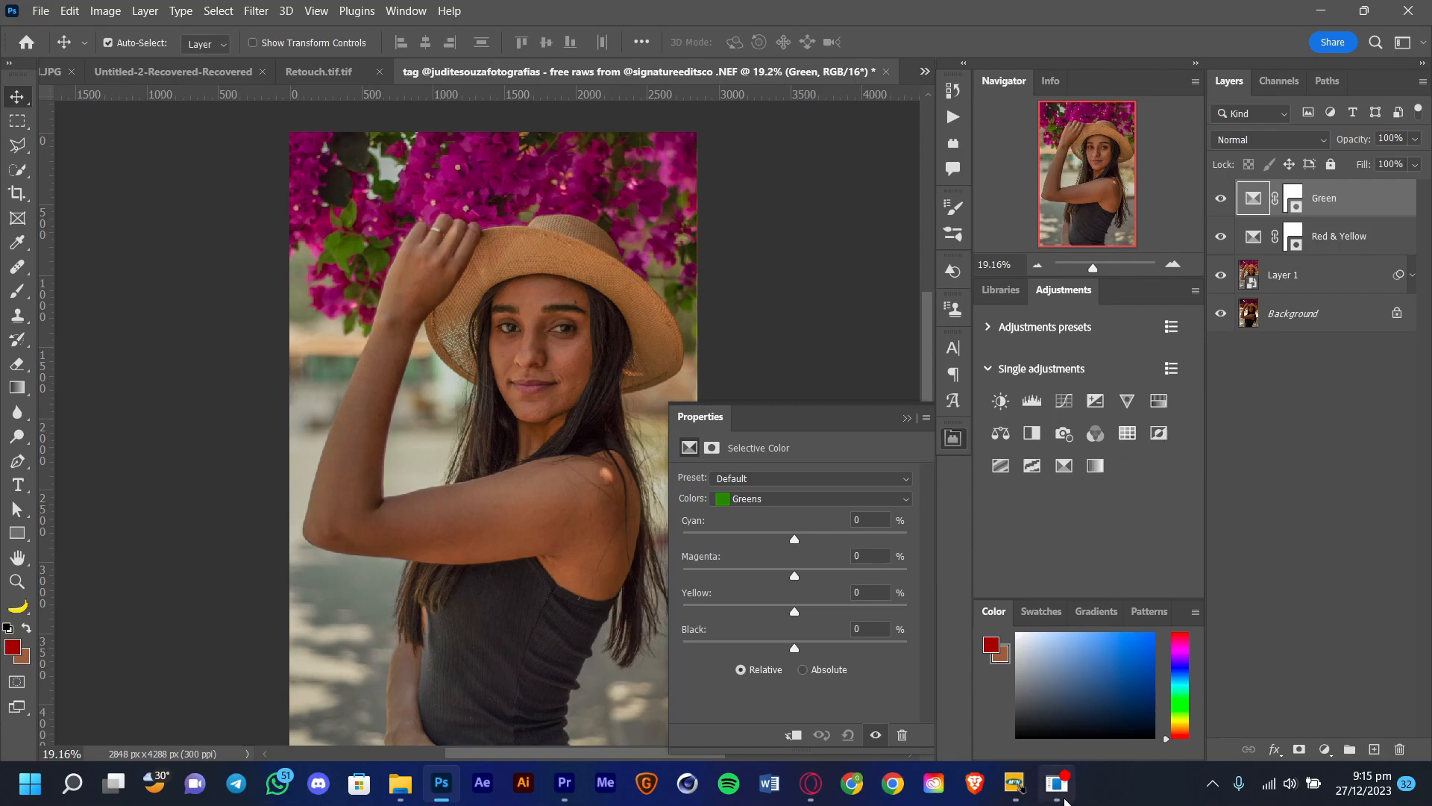
mouse_move(1056, 783)
mouse_move(1059, 727)
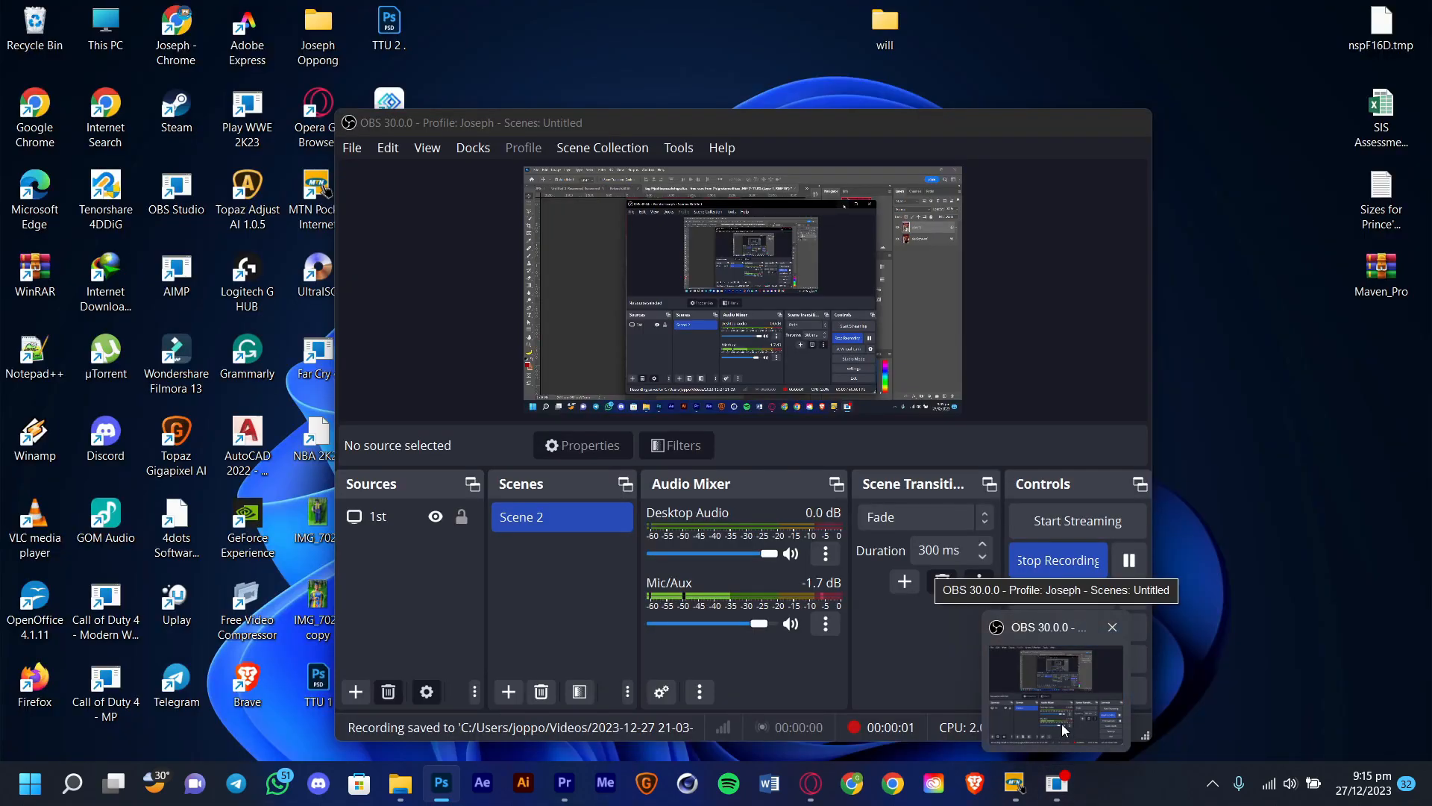
click(1062, 725)
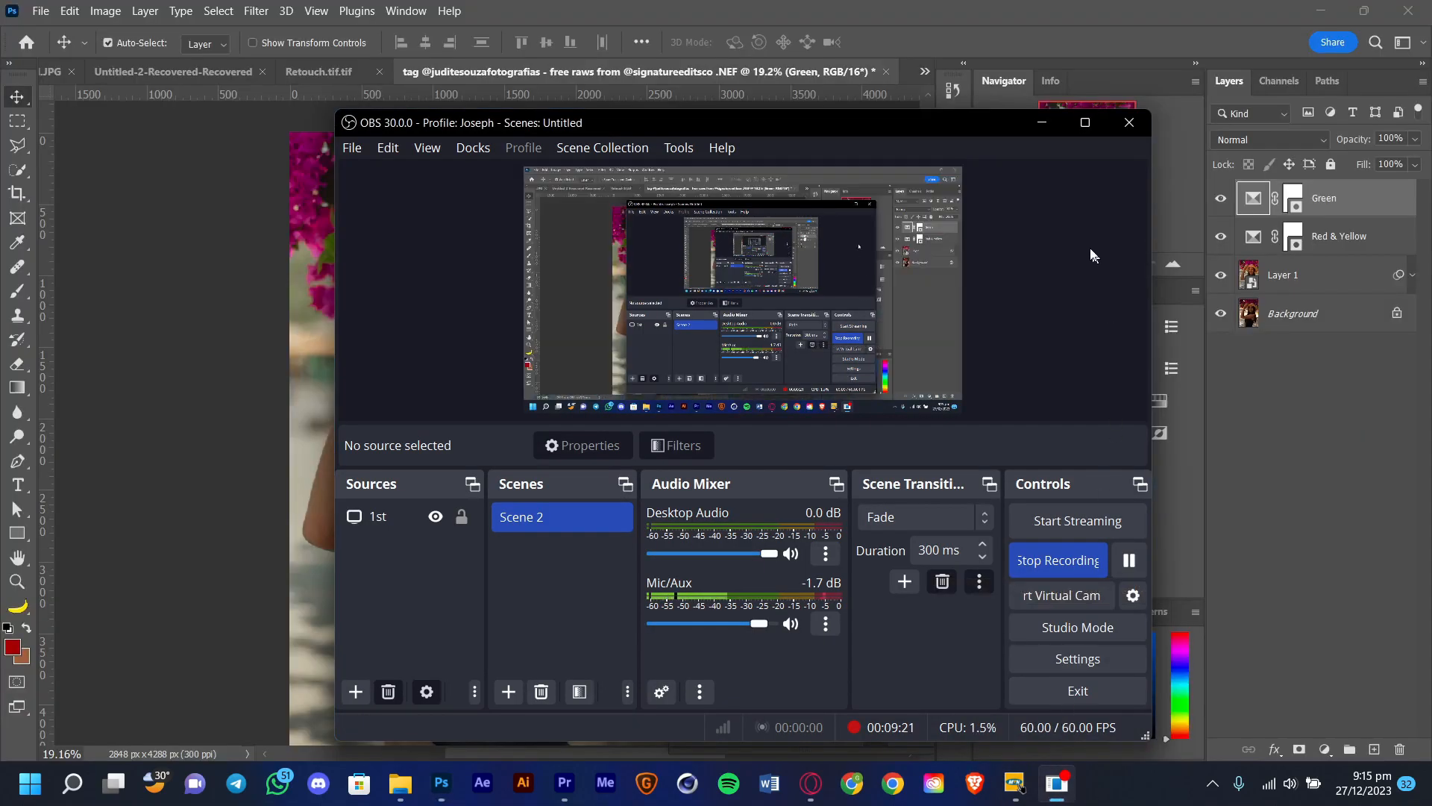
click(1043, 123)
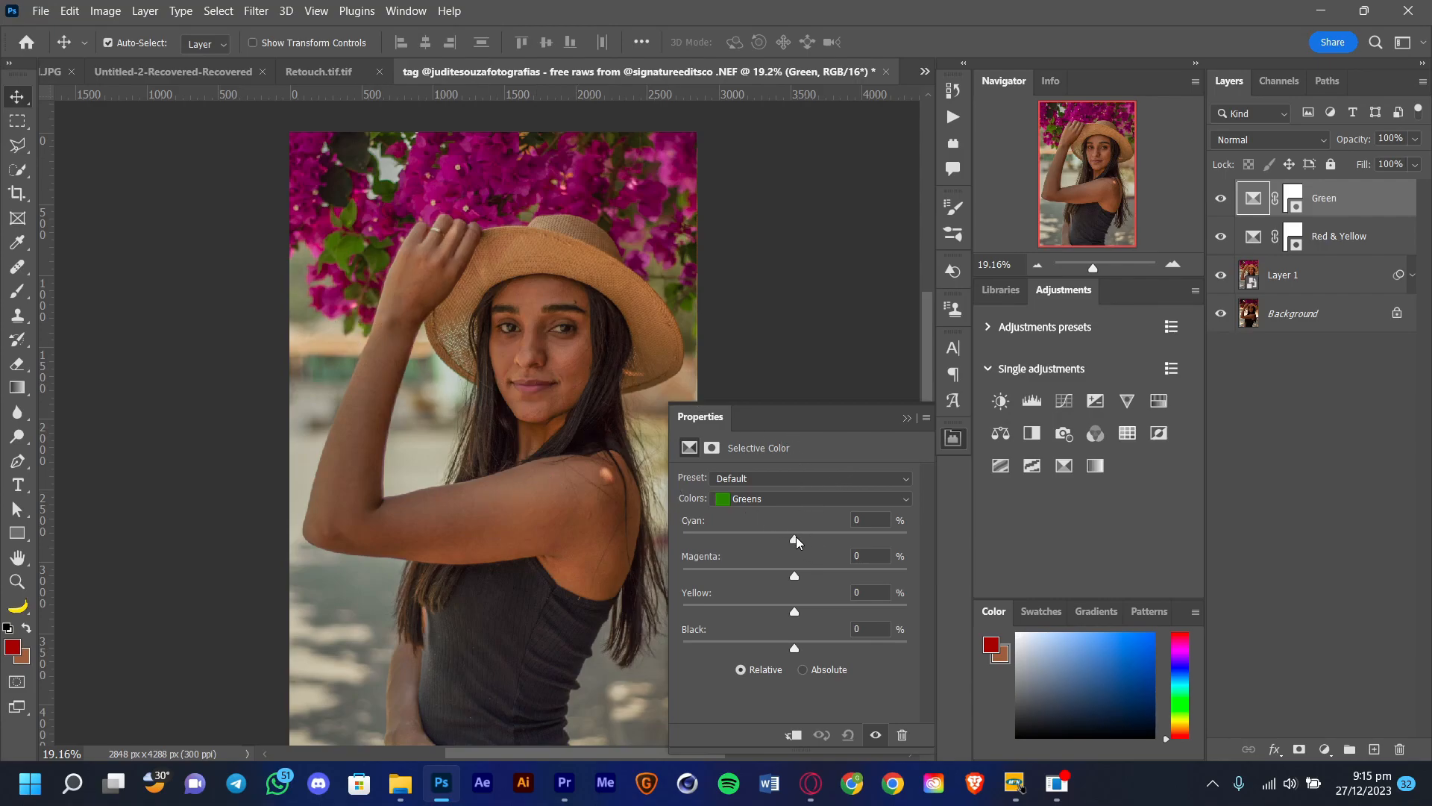
Set the Greens to Cyan +19%, Magenta -7%, Yellow -8% and Black +5% on the Green adjustment layer.
drag(796, 539, 887, 549)
drag(891, 540, 808, 557)
drag(808, 539, 817, 544)
mouse_move(795, 576)
mouse_down()
mouse_move(726, 575)
mouse_move(893, 569)
mouse_move(634, 572)
mouse_move(831, 553)
mouse_move(634, 567)
mouse_move(718, 573)
mouse_move(787, 544)
mouse_move(1002, 563)
mouse_move(787, 578)
mouse_up()
mouse_move(797, 610)
mouse_down()
mouse_move(943, 593)
mouse_move(651, 597)
mouse_move(1009, 589)
mouse_move(789, 604)
mouse_up()
mouse_move(793, 595)
mouse_down()
mouse_move(907, 605)
mouse_move(676, 610)
mouse_move(822, 590)
mouse_move(785, 612)
mouse_up()
mouse_move(795, 647)
mouse_down()
mouse_move(710, 655)
mouse_move(797, 656)
mouse_up()
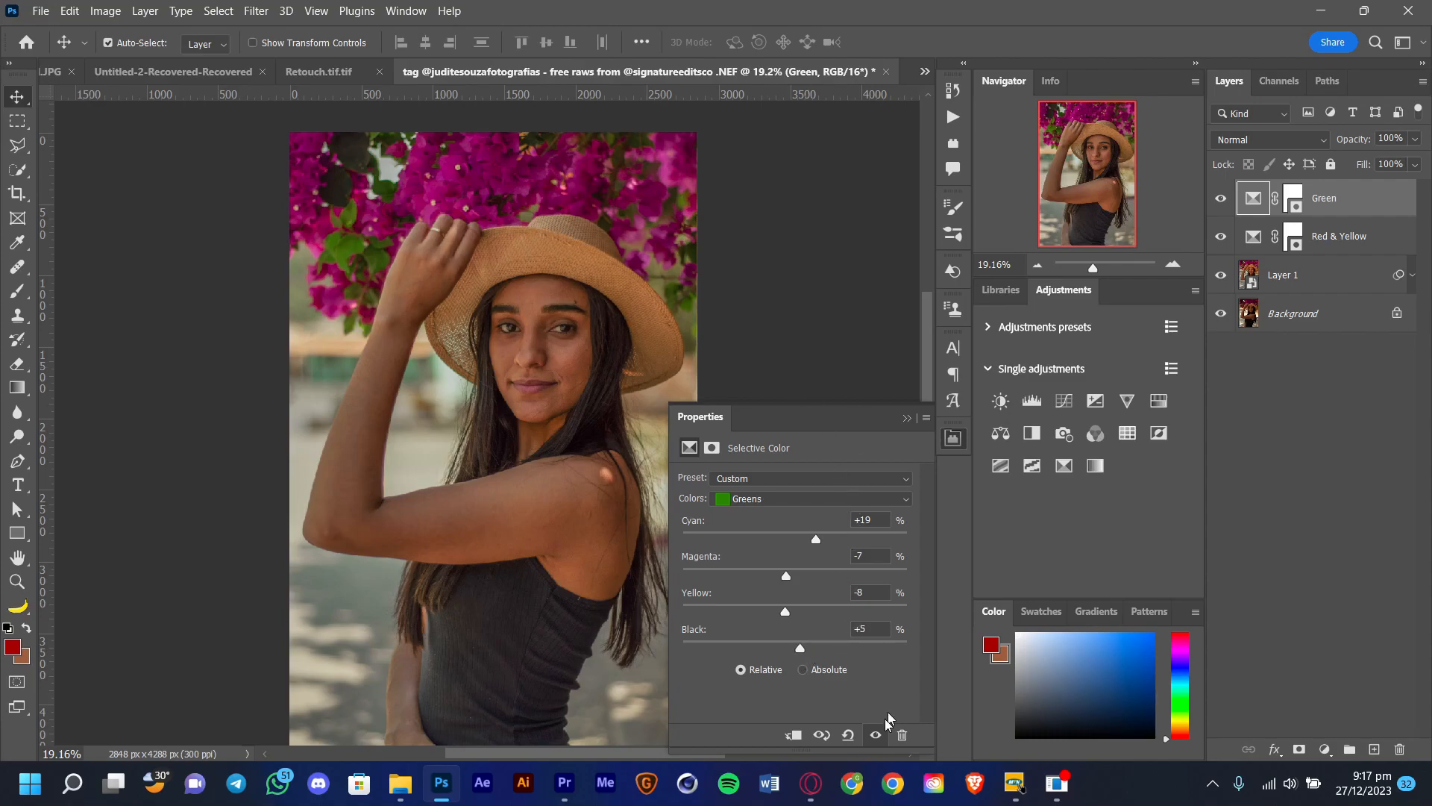
Compare the portrait with and without the Green adjustment layer's effect.
click(874, 737)
click(875, 737)
click(874, 737)
click(875, 737)
click(874, 737)
click(875, 737)
click(874, 737)
click(874, 737)
Switch the Selective Color range to Magentas and rename the Green adjustment layer as Green & Mag.
click(780, 500)
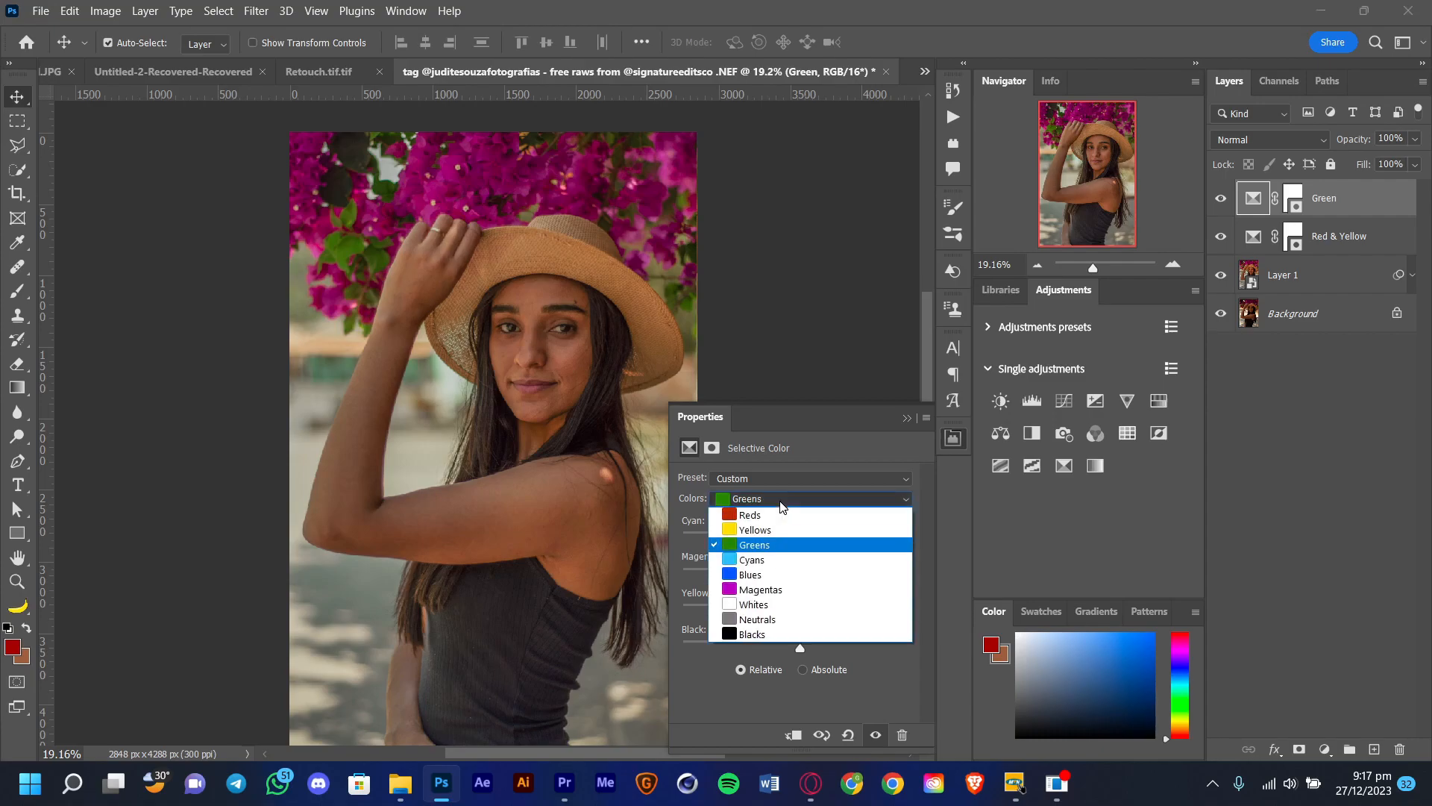
click(768, 589)
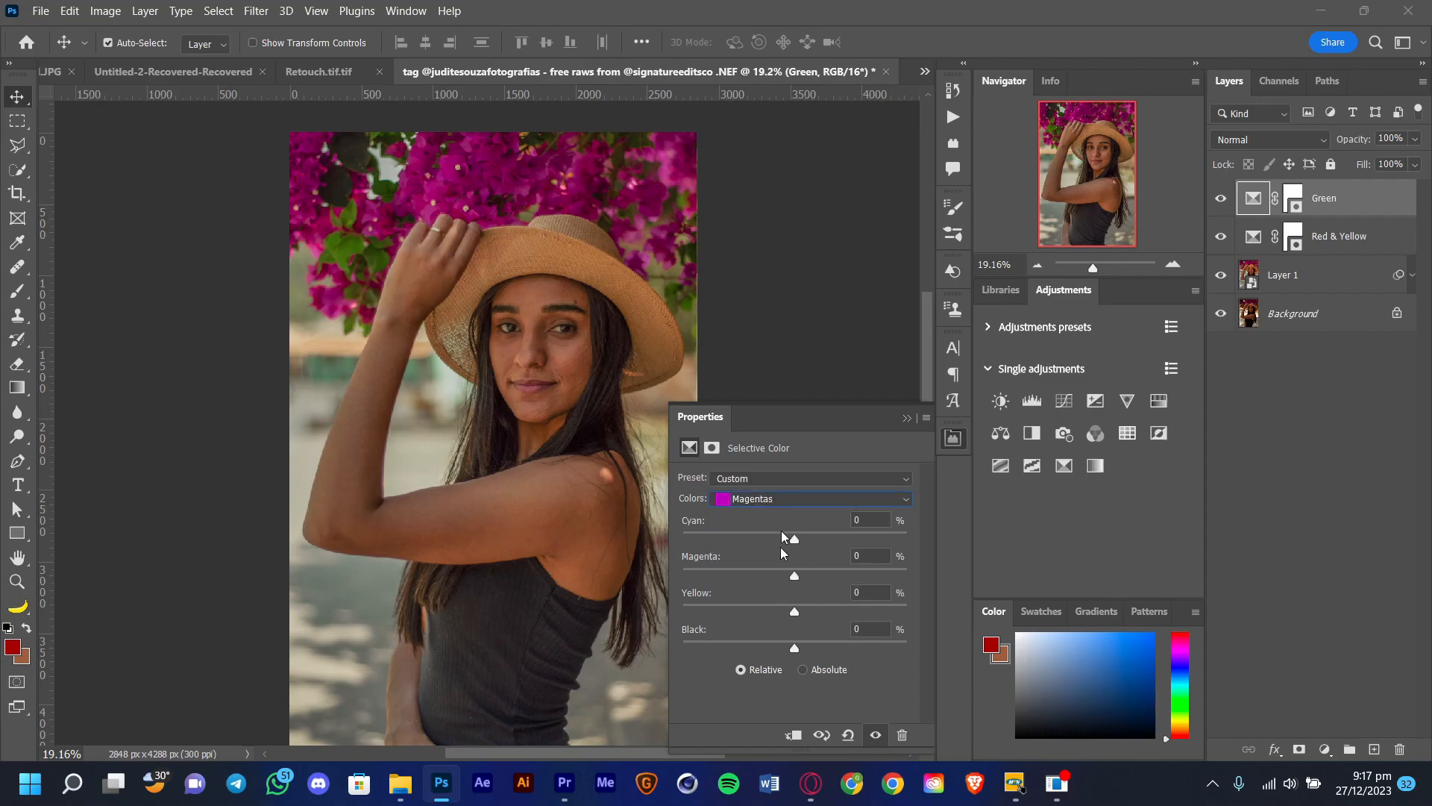
double_click(1335, 200)
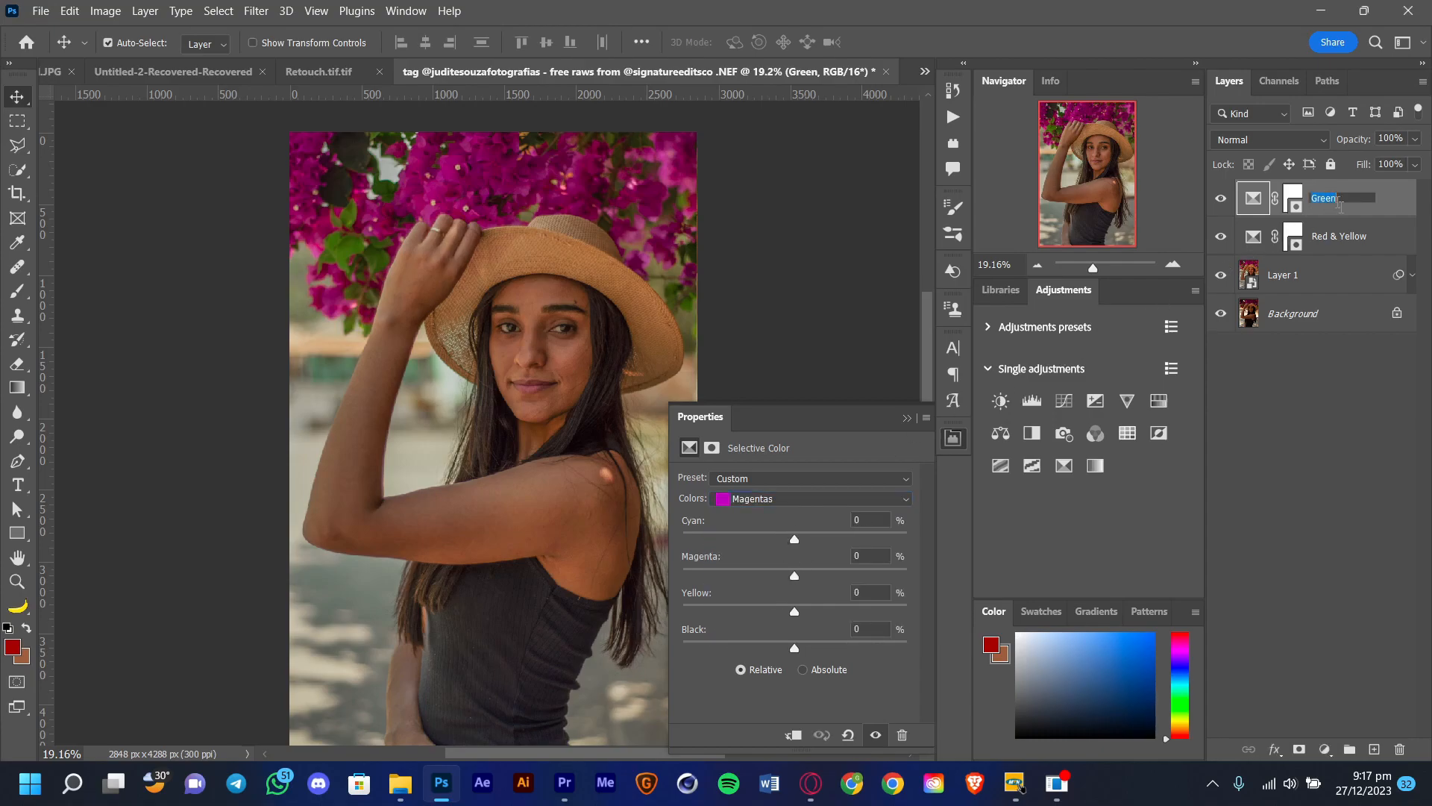
click(1343, 201)
text(&)
text(Mag)
key(Return)
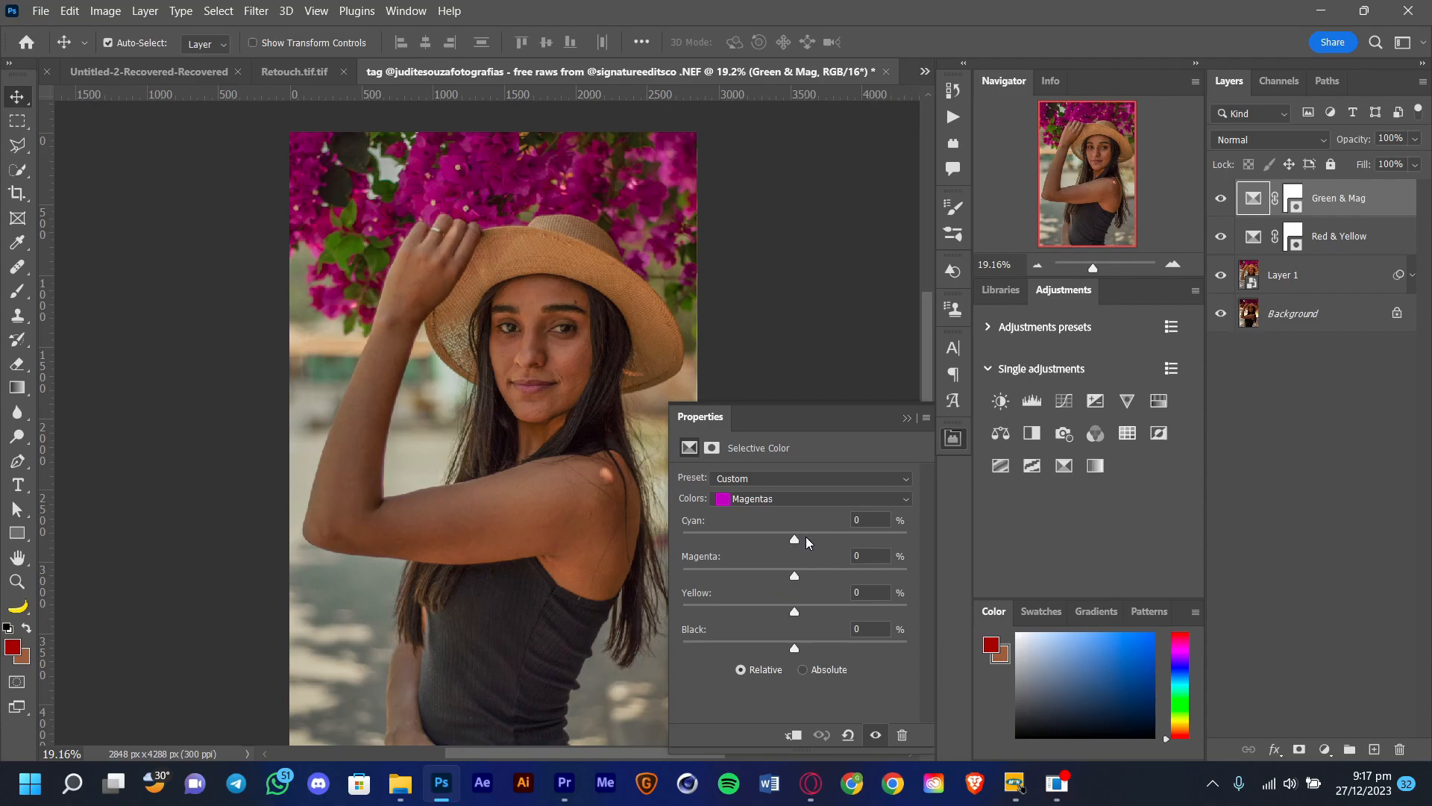
Set the Magentas to Cyan +56%, Magenta -38%, Yellow -76% and Black +10% on the Green & Mag layer.
drag(797, 540, 809, 547)
drag(851, 537, 837, 537)
drag(795, 577, 765, 612)
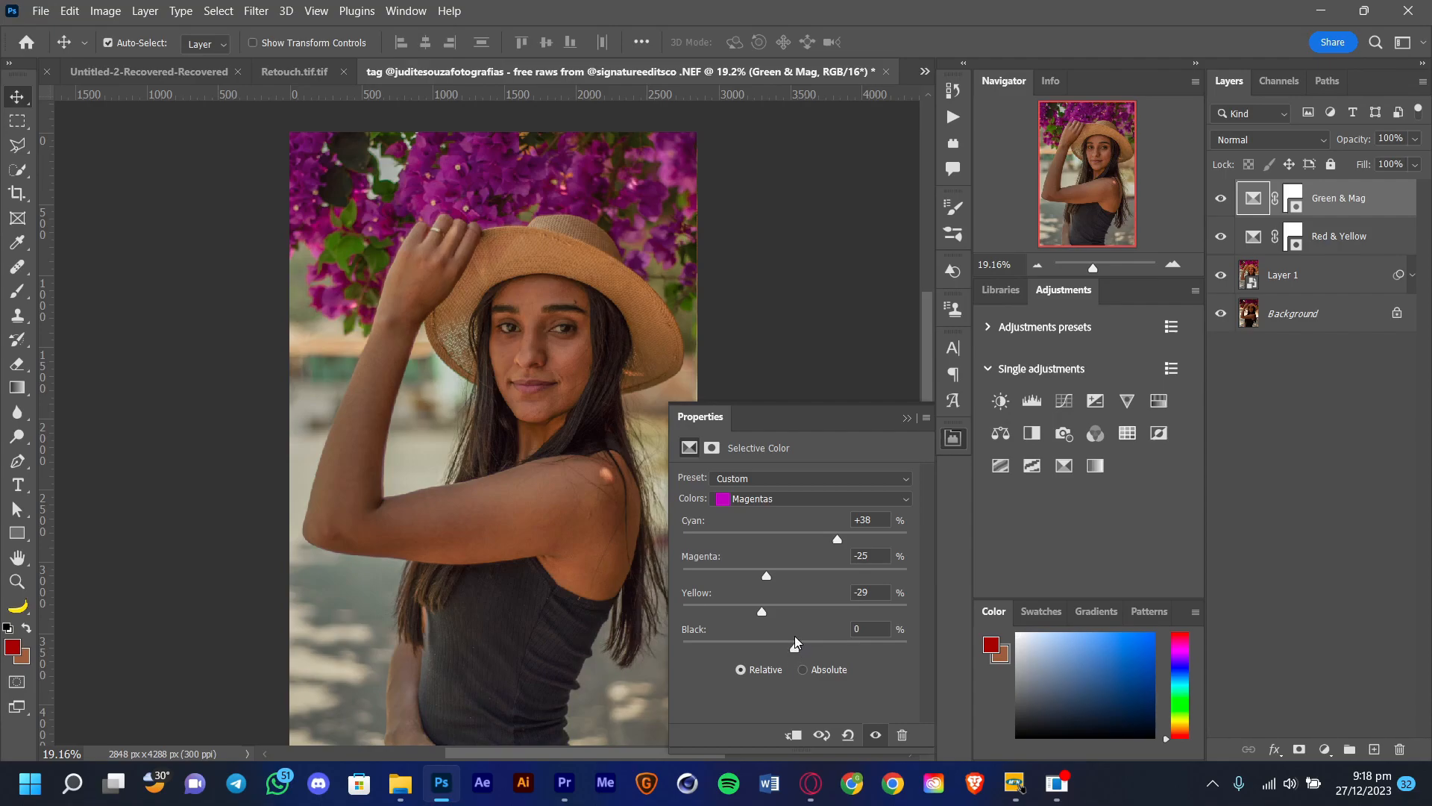
mouse_move(798, 646)
mouse_down()
mouse_move(777, 646)
mouse_move(820, 644)
mouse_move(805, 637)
mouse_up()
drag(767, 573, 706, 620)
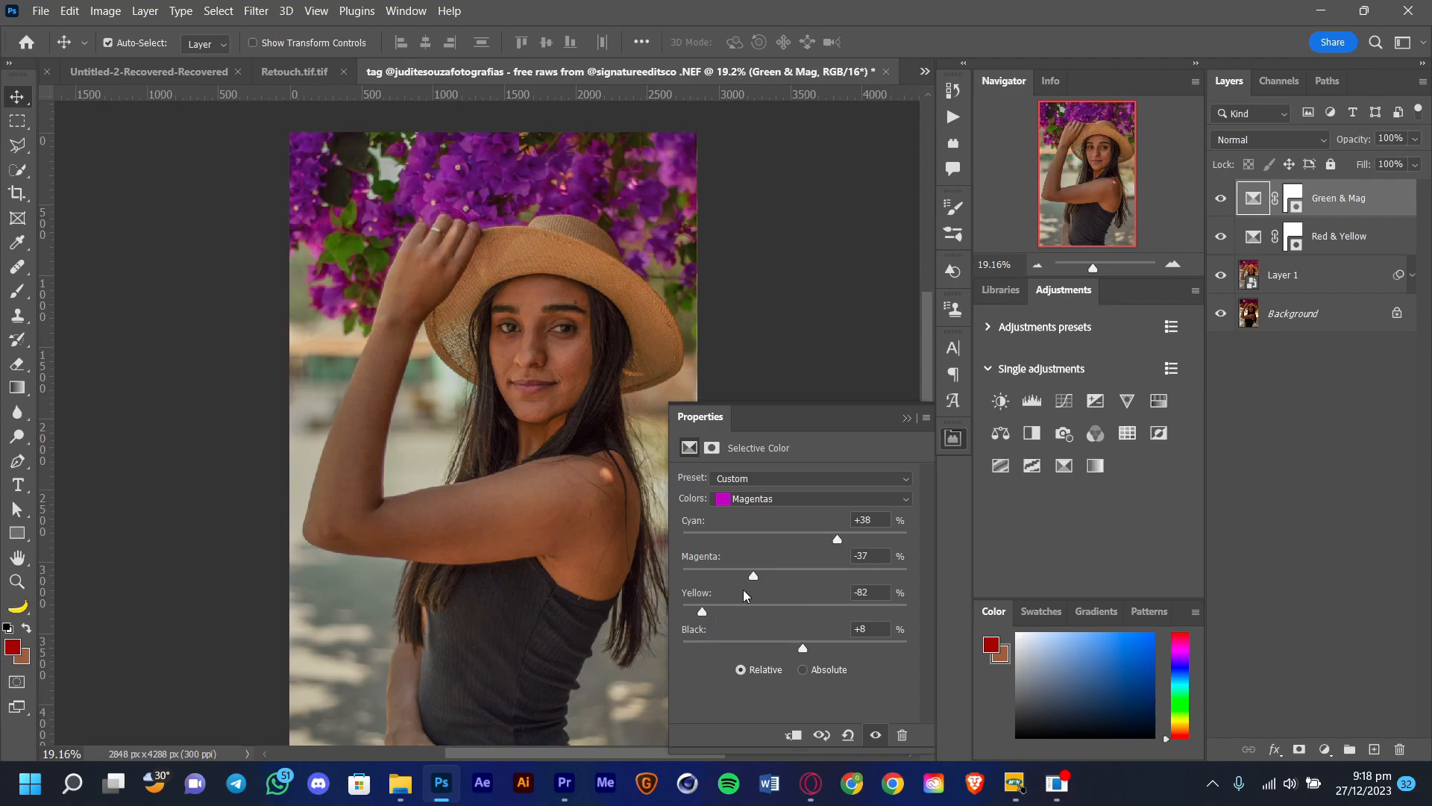
drag(753, 576, 768, 575)
click(720, 611)
drag(836, 546, 852, 547)
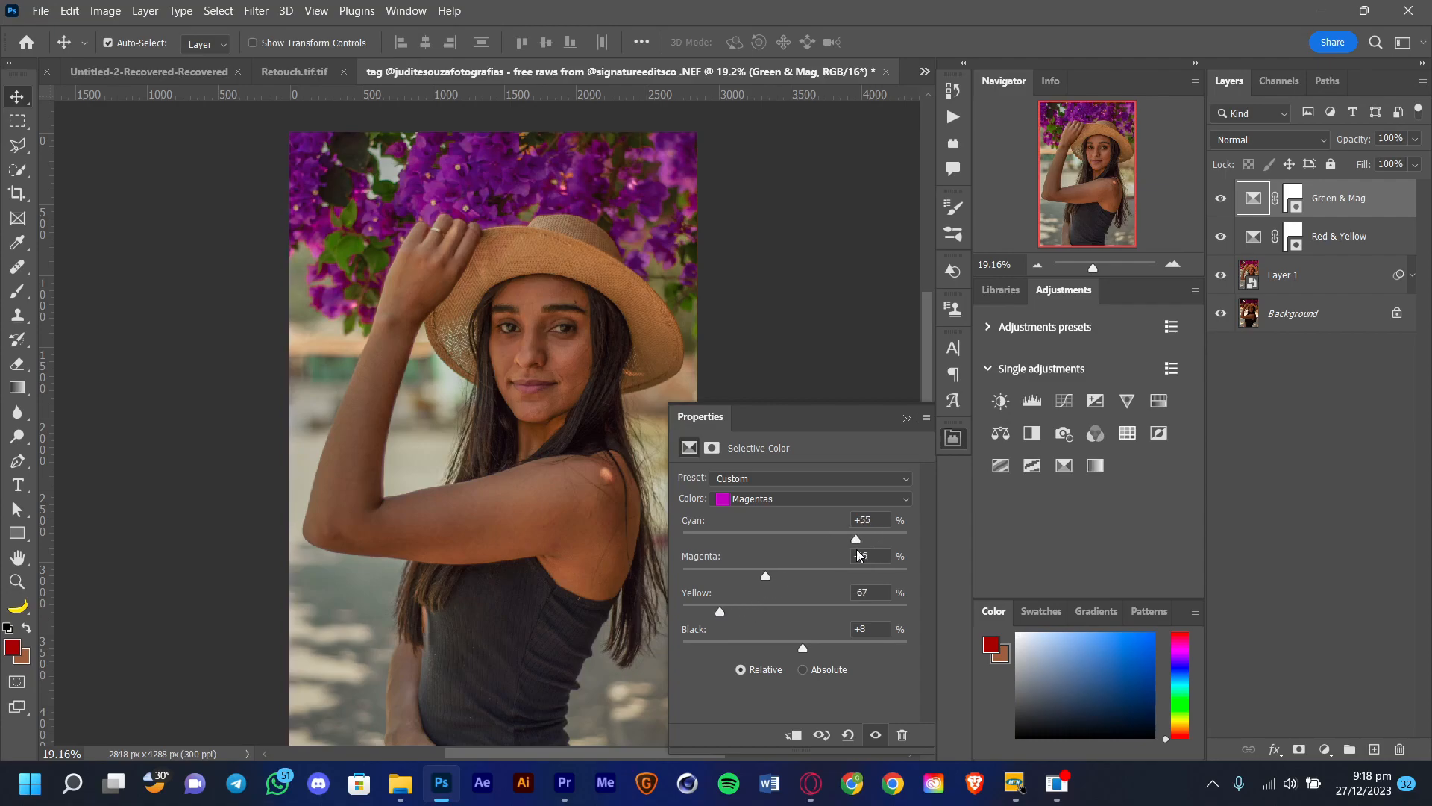
drag(766, 576, 728, 618)
mouse_move(852, 543)
mouse_down()
mouse_move(834, 542)
mouse_move(847, 548)
mouse_up()
drag(777, 576, 729, 594)
mouse_move(803, 646)
mouse_down()
mouse_move(777, 646)
mouse_move(799, 640)
mouse_move(781, 633)
mouse_move(841, 633)
mouse_move(772, 647)
mouse_move(806, 650)
mouse_up()
mouse_move(729, 612)
mouse_down()
mouse_move(750, 613)
mouse_move(709, 613)
mouse_up()
mouse_move(778, 577)
mouse_down()
mouse_move(794, 582)
mouse_move(750, 580)
mouse_up()
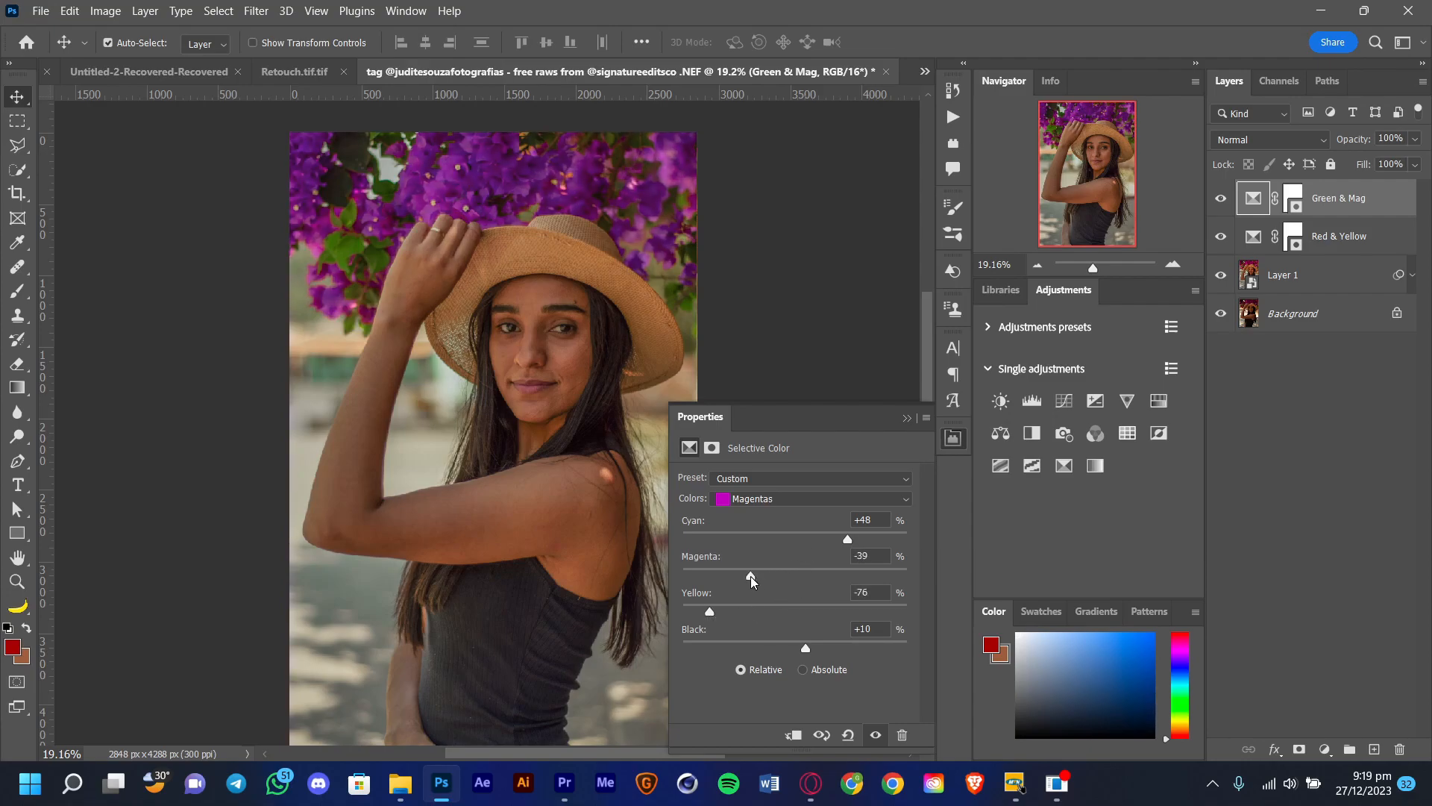
drag(848, 538, 858, 540)
Compare the flowers with and without the Green & Mag adjustment and examine the skin tones up close.
click(875, 736)
click(875, 736)
click(874, 736)
click(875, 736)
click(873, 737)
click(871, 737)
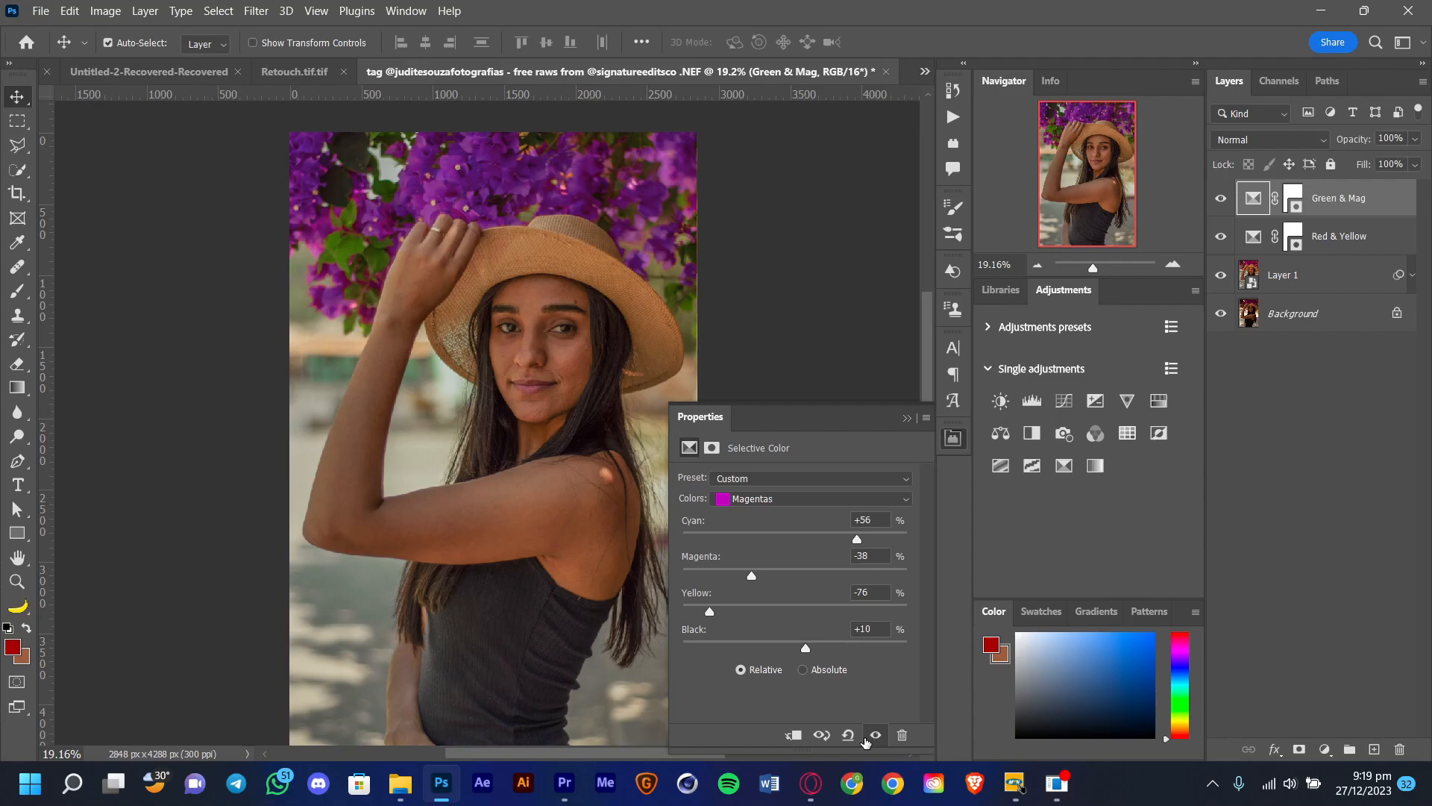
click(907, 420)
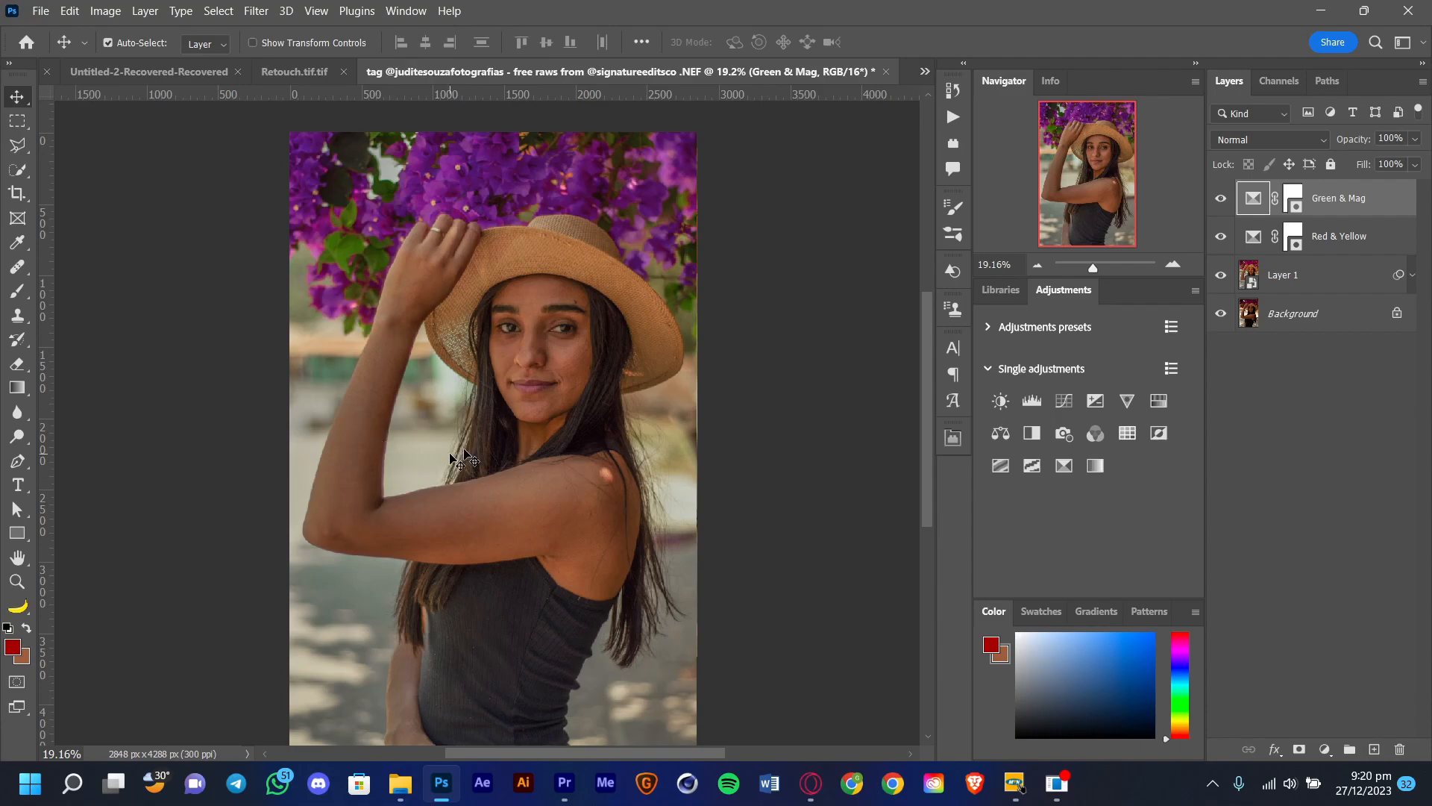
scroll(409, 560, up, 5)
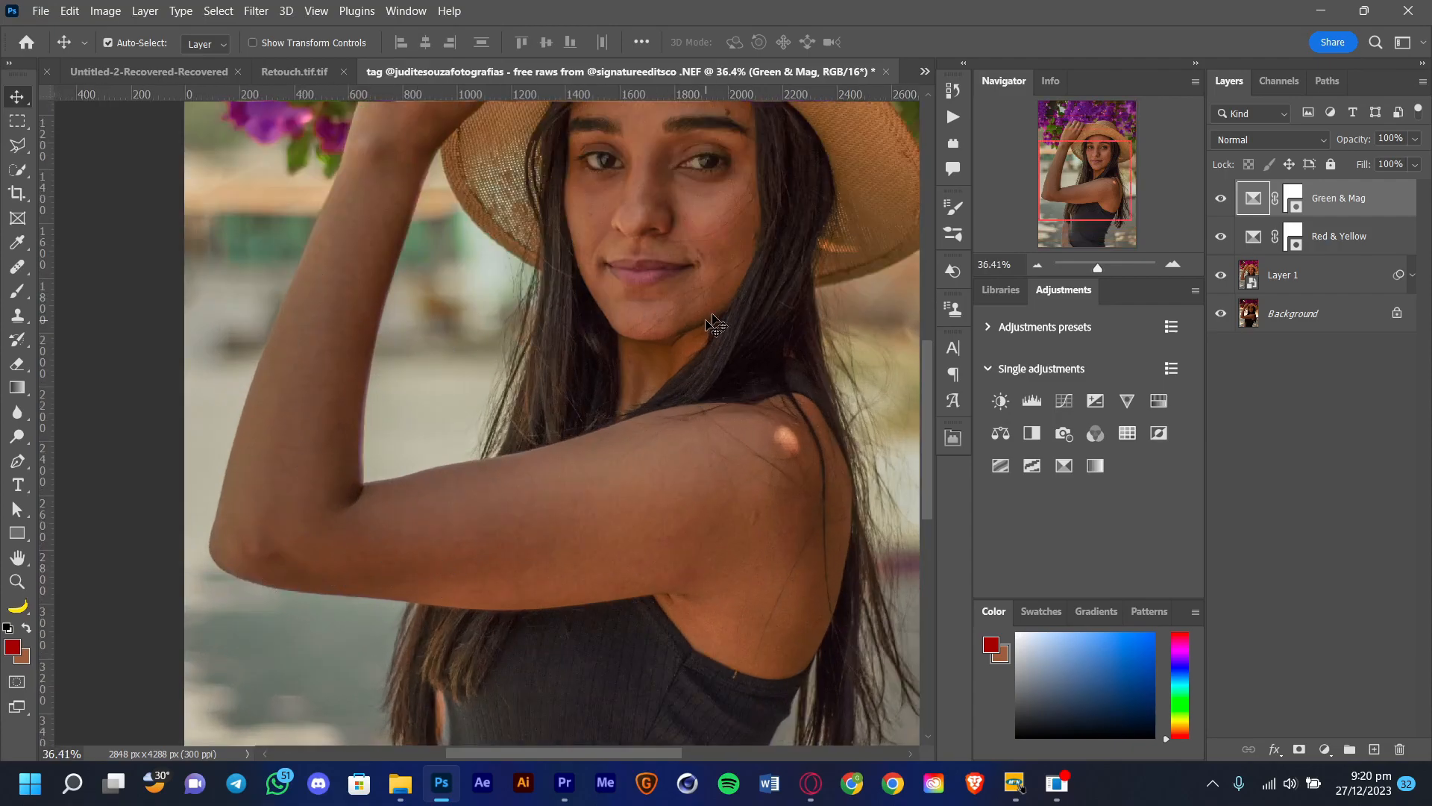
scroll(701, 440, down, 3)
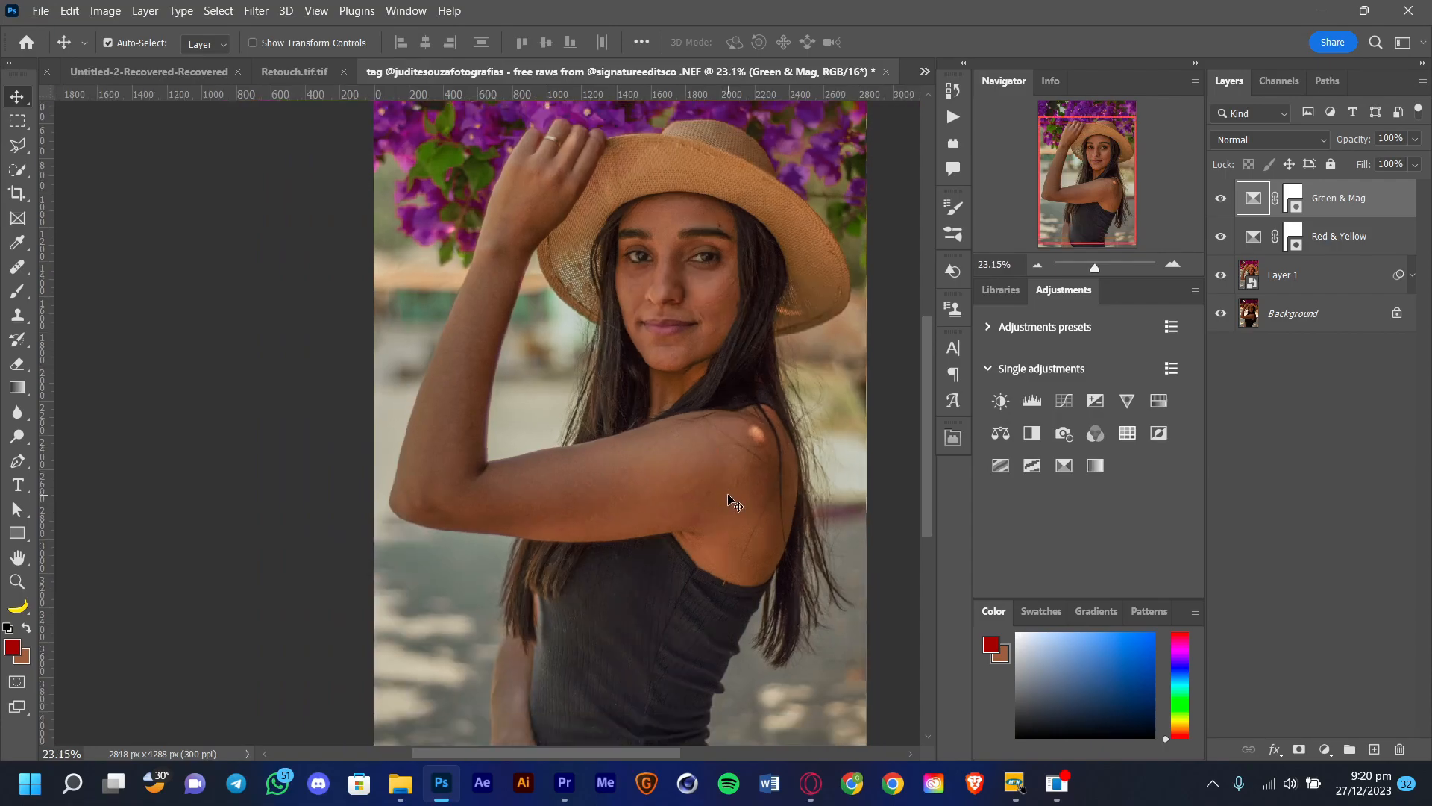
scroll(727, 496, down, 2)
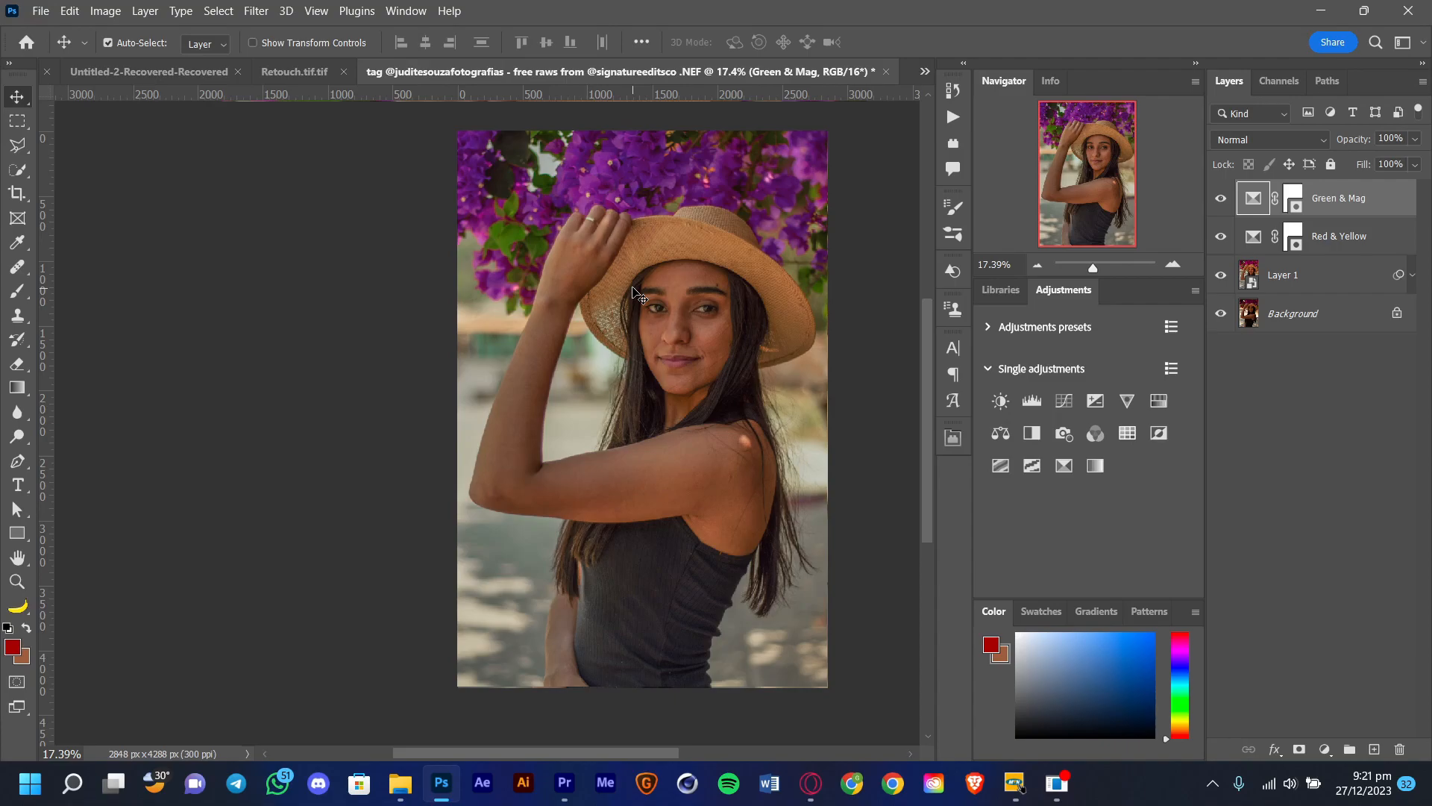
Group the Green & Mag and Red & Yellow adjustment layers and rename the group as grade 1.
ctrl+click(1339, 251)
key(ctrl+g)
double_click(1287, 192)
text(grade 1)
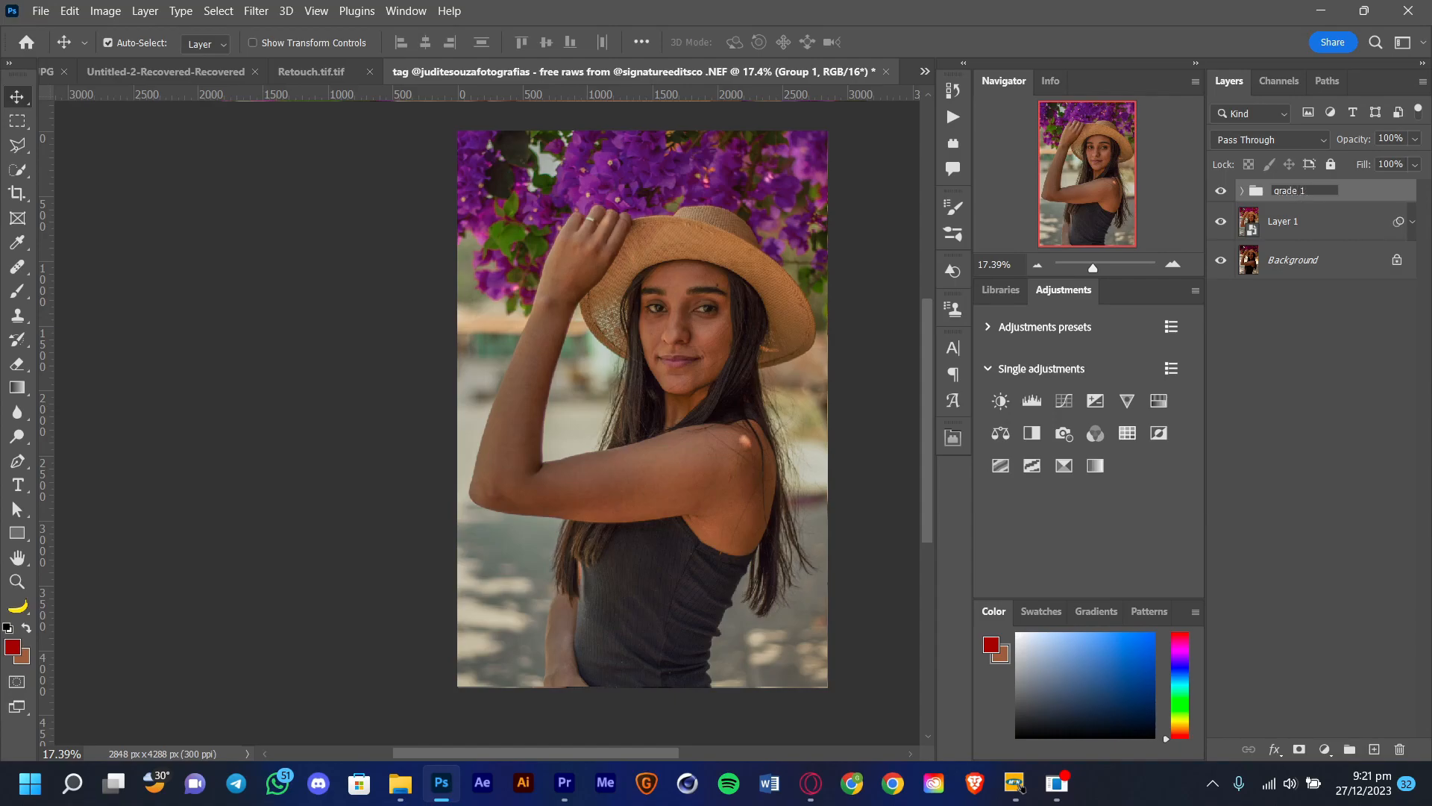
Confirm the group name and add a Selective Color adjustment for the Whites above Green & Mag inside the grade 1 group.
key(Return)
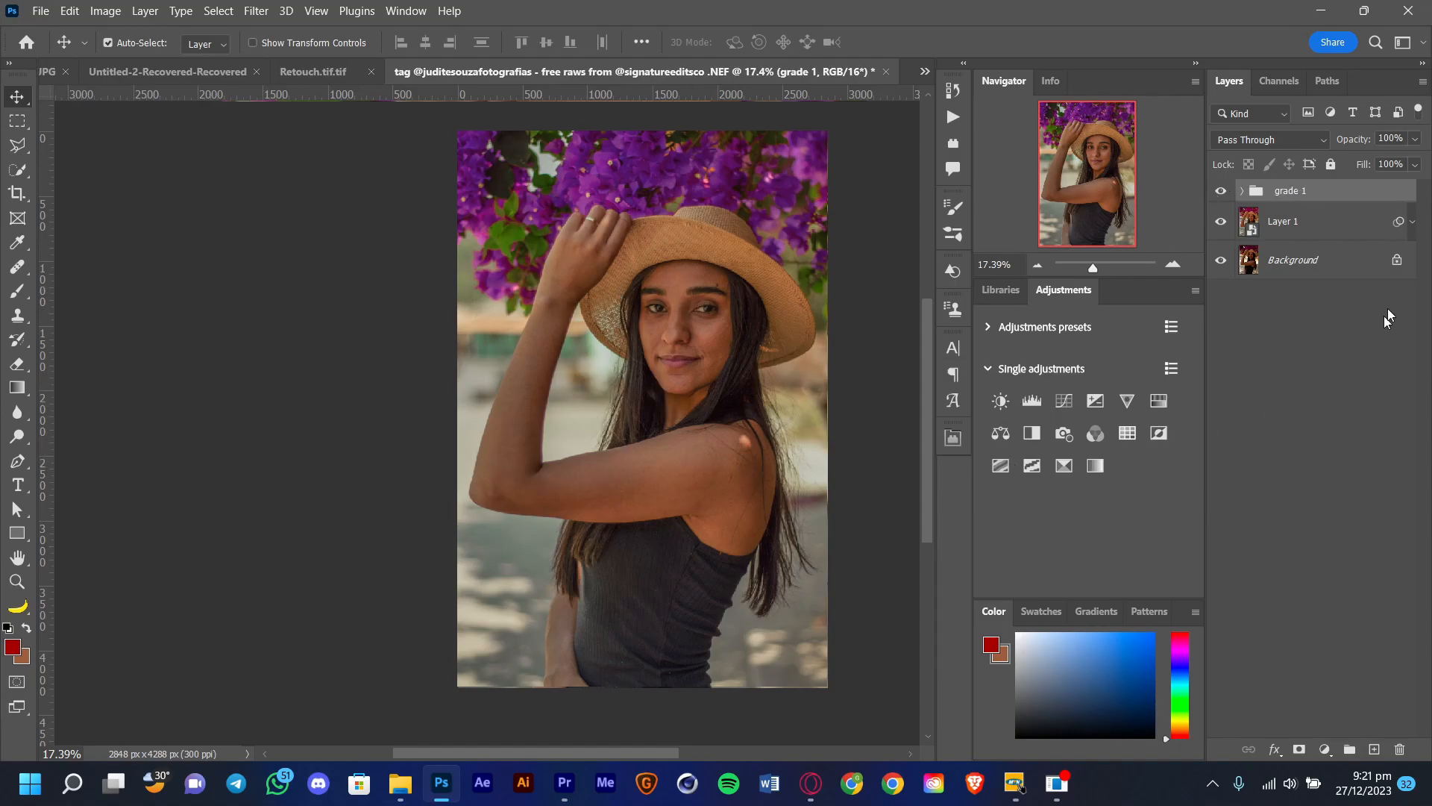
scroll(767, 392, down, 1)
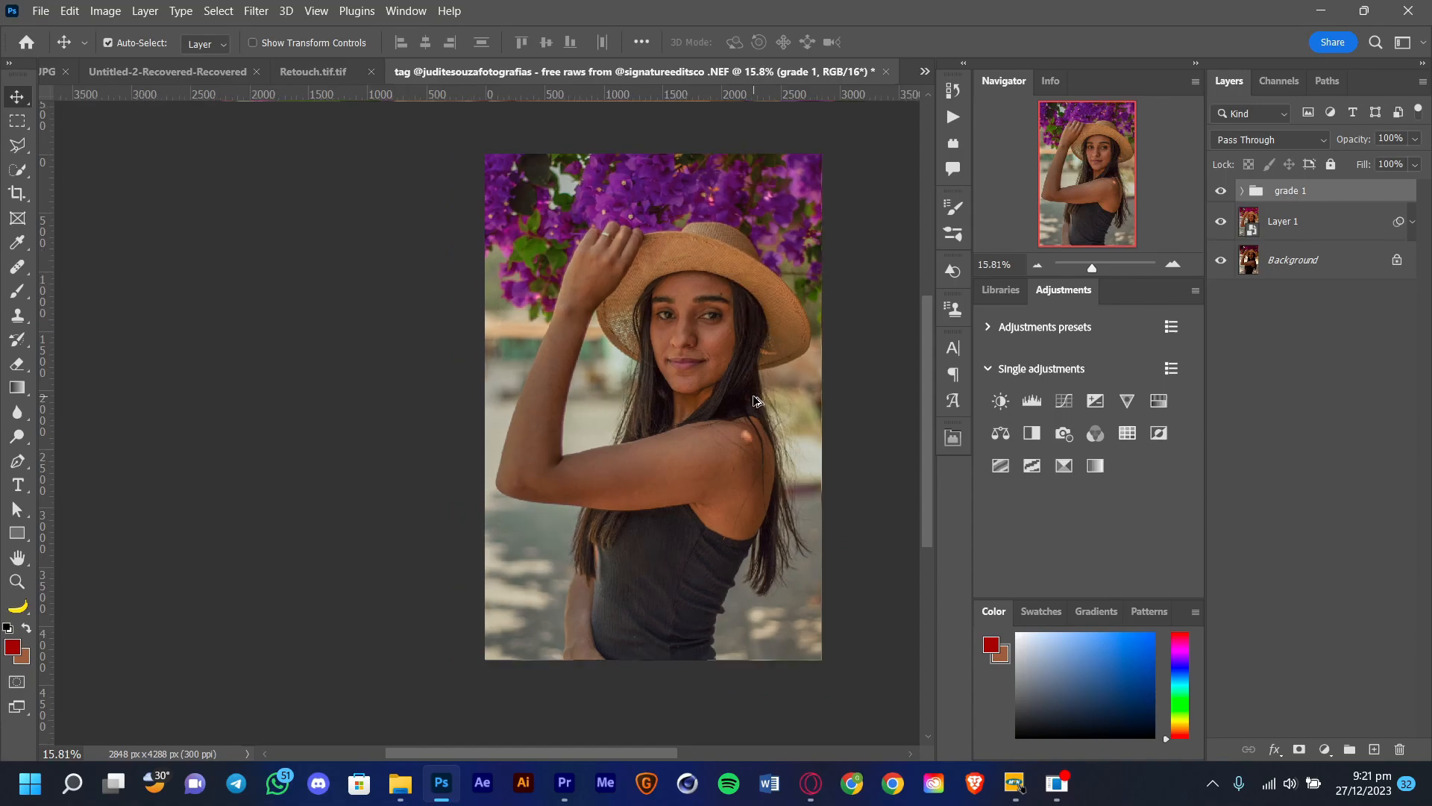
scroll(610, 403, right, 3)
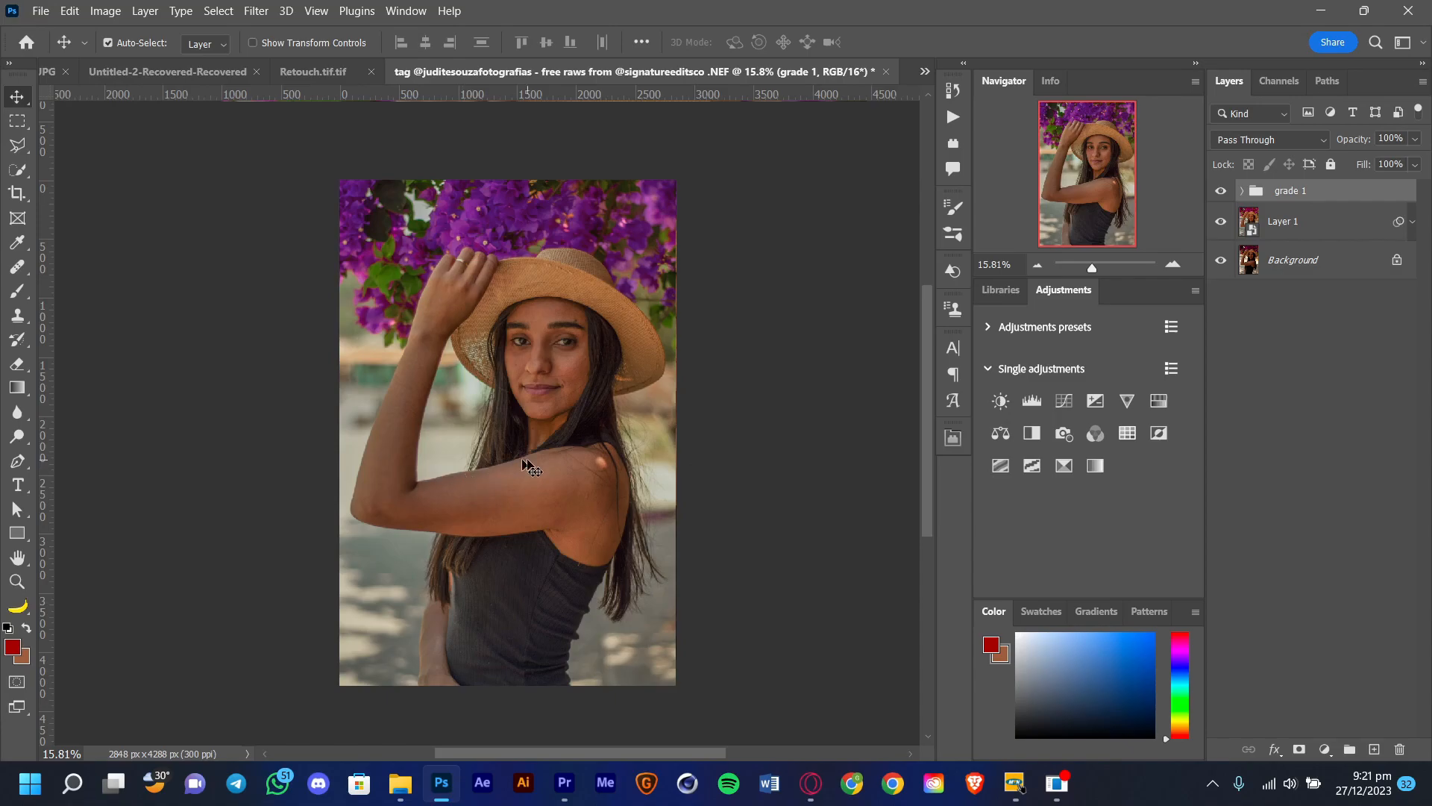
click(1243, 191)
click(1377, 236)
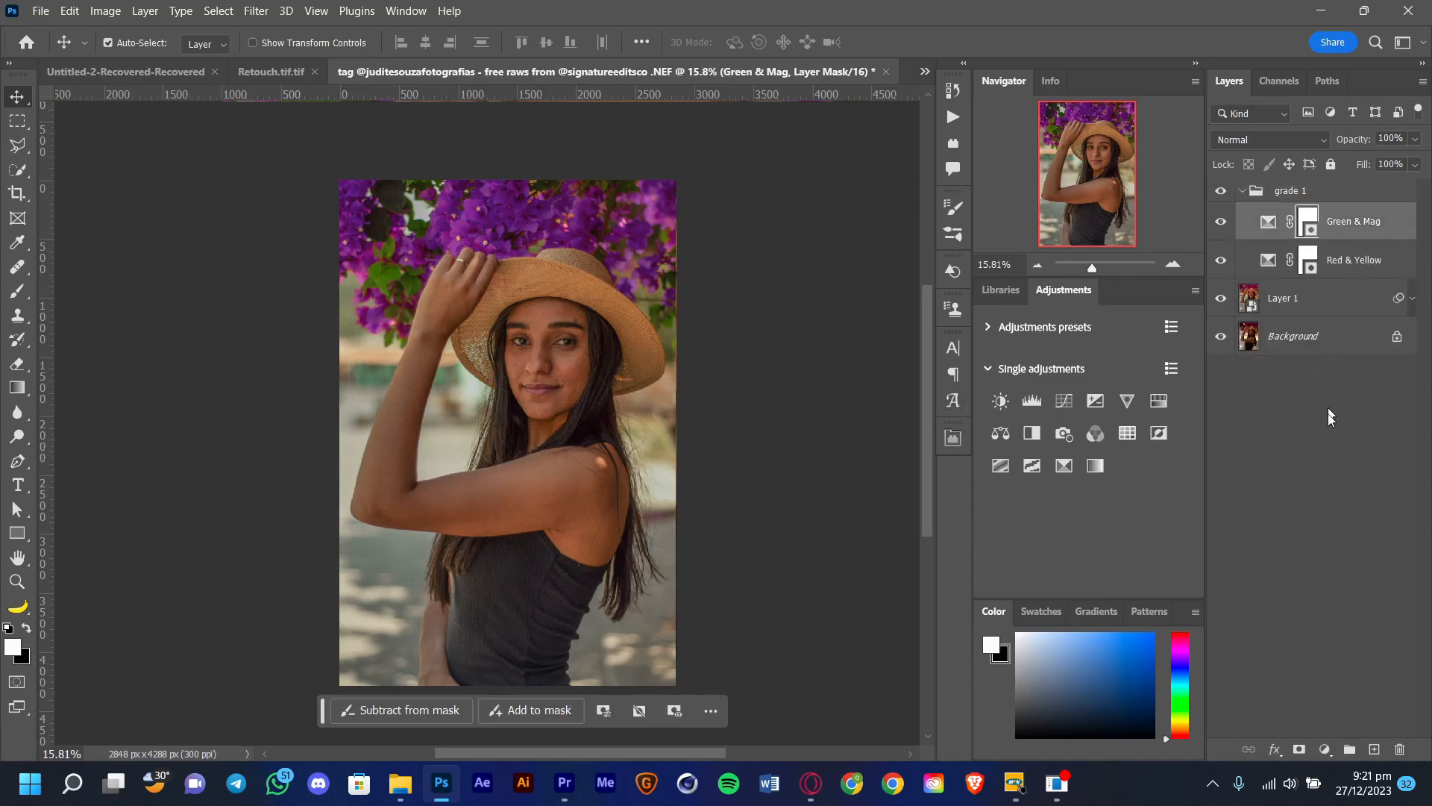
click(1325, 750)
click(1324, 748)
click(796, 499)
click(762, 603)
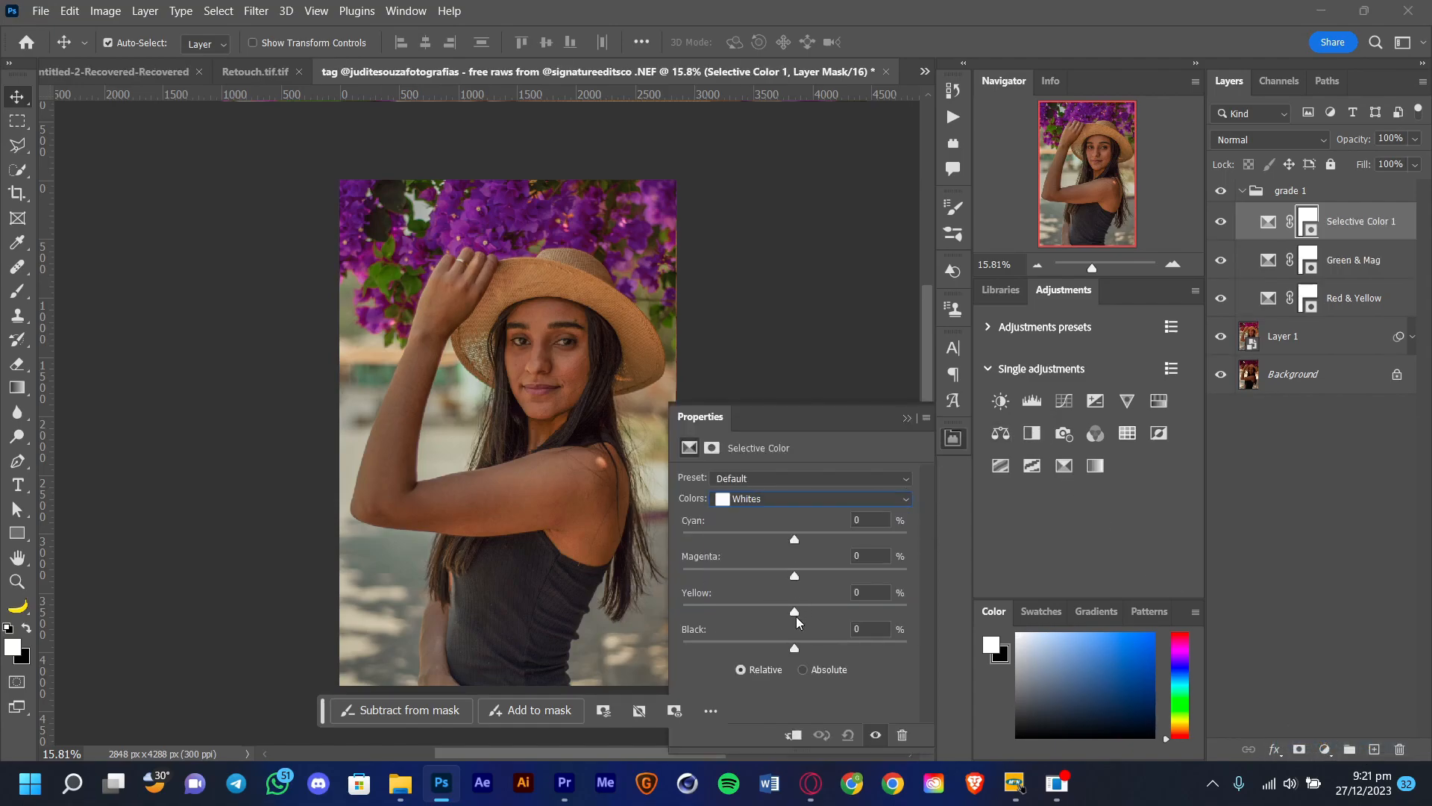
Set the Whites to Cyan +17%, Yellow -12% and Black -27%, leaving Magenta at 0.
drag(792, 539, 872, 541)
drag(766, 539, 703, 537)
drag(867, 526, 833, 548)
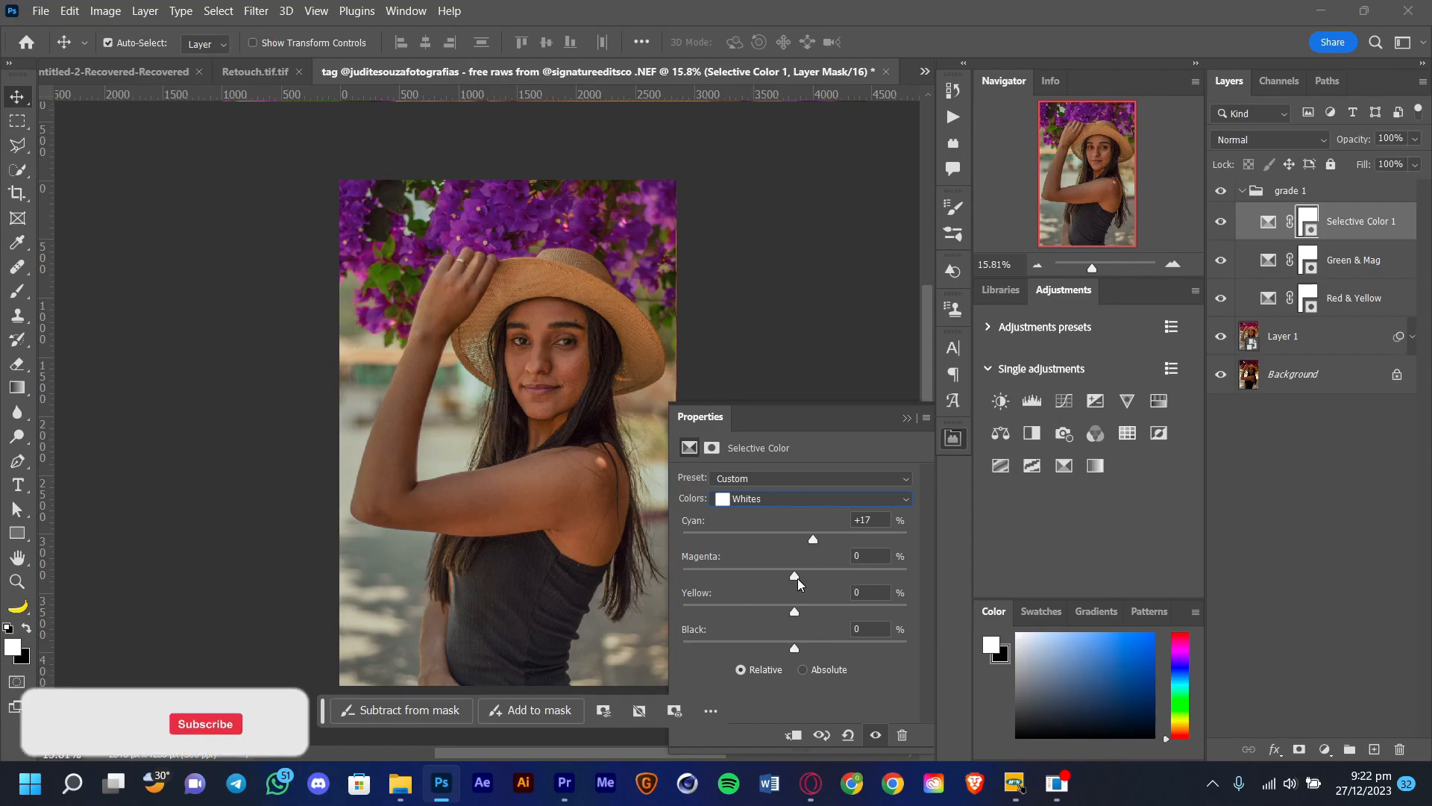
drag(797, 606, 762, 632)
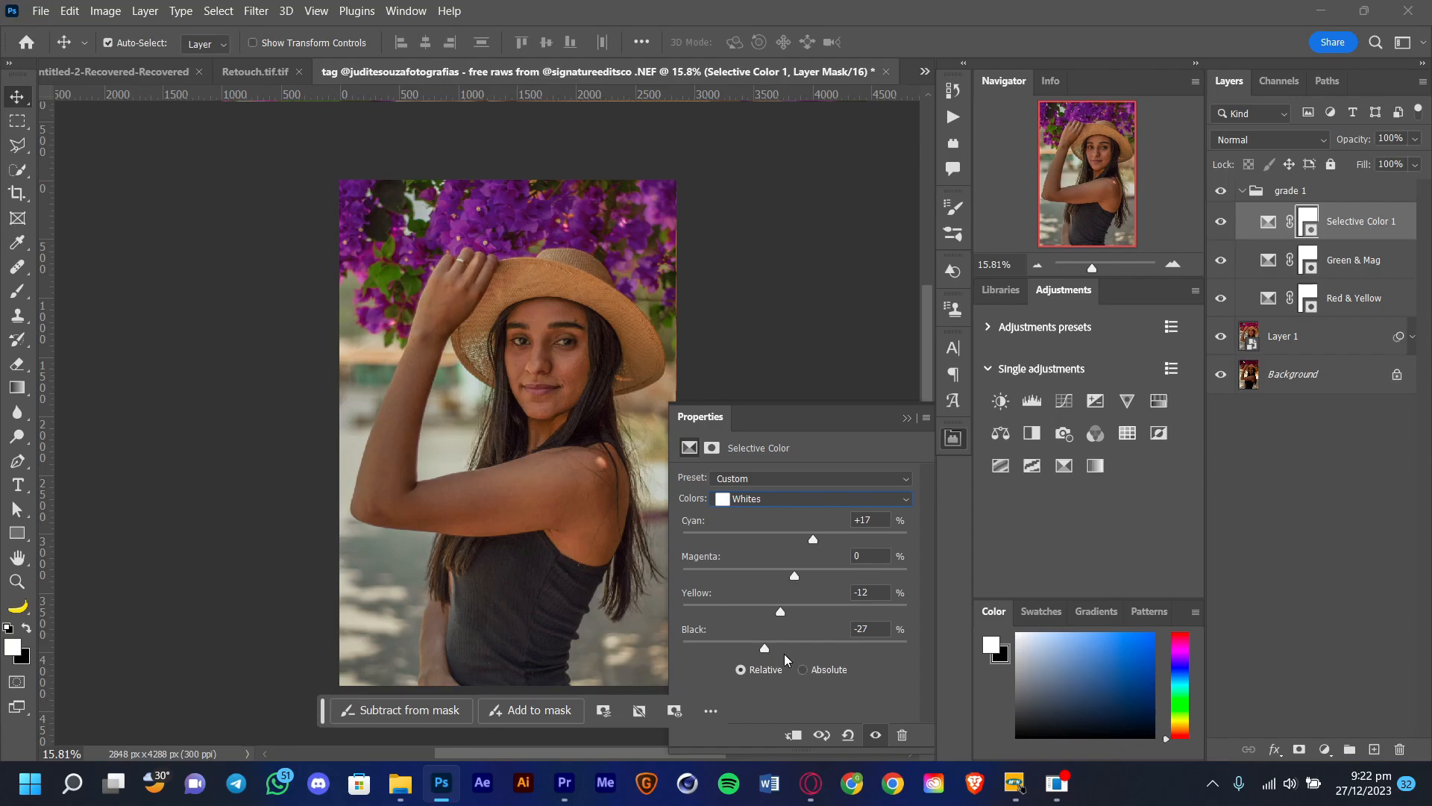
Compare the portrait with and without the Whites adjustment, and collapse its properties.
click(876, 736)
click(876, 735)
click(876, 735)
click(876, 736)
click(878, 736)
click(878, 736)
click(878, 735)
click(878, 735)
click(1085, 460)
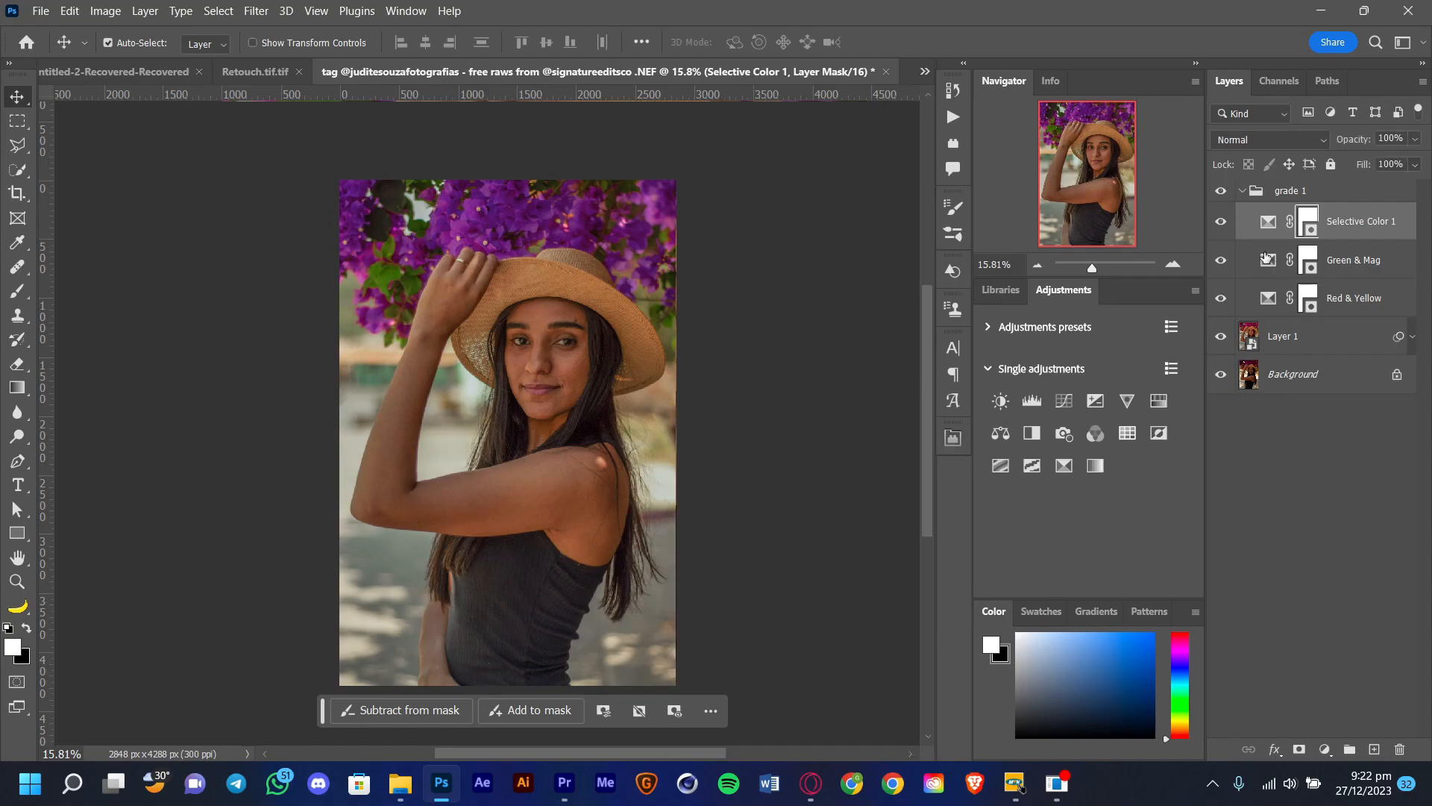
Collapse the grade 1 group and compare the graded portrait with the original Background layer.
click(1251, 187)
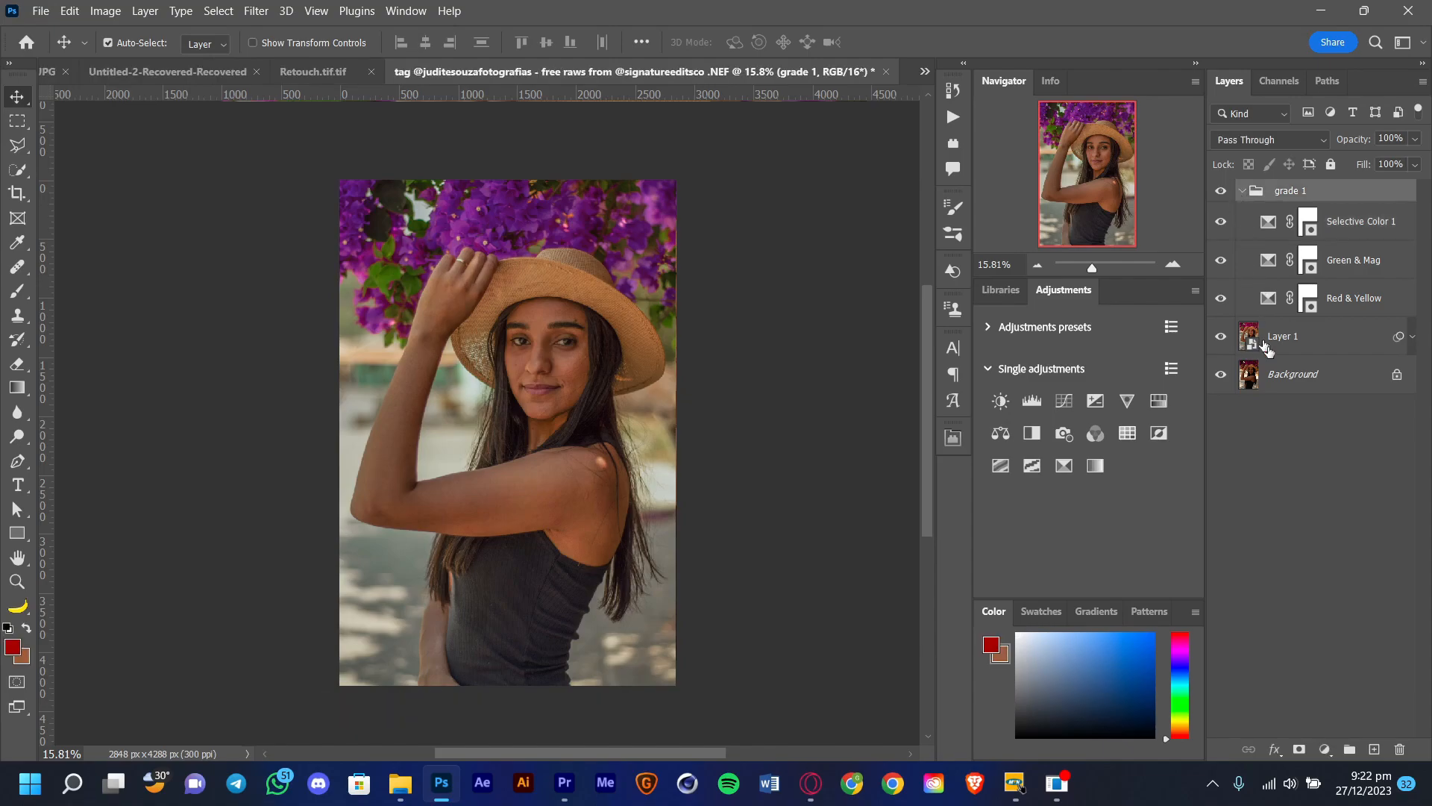
click(1244, 190)
alt+click(1221, 260)
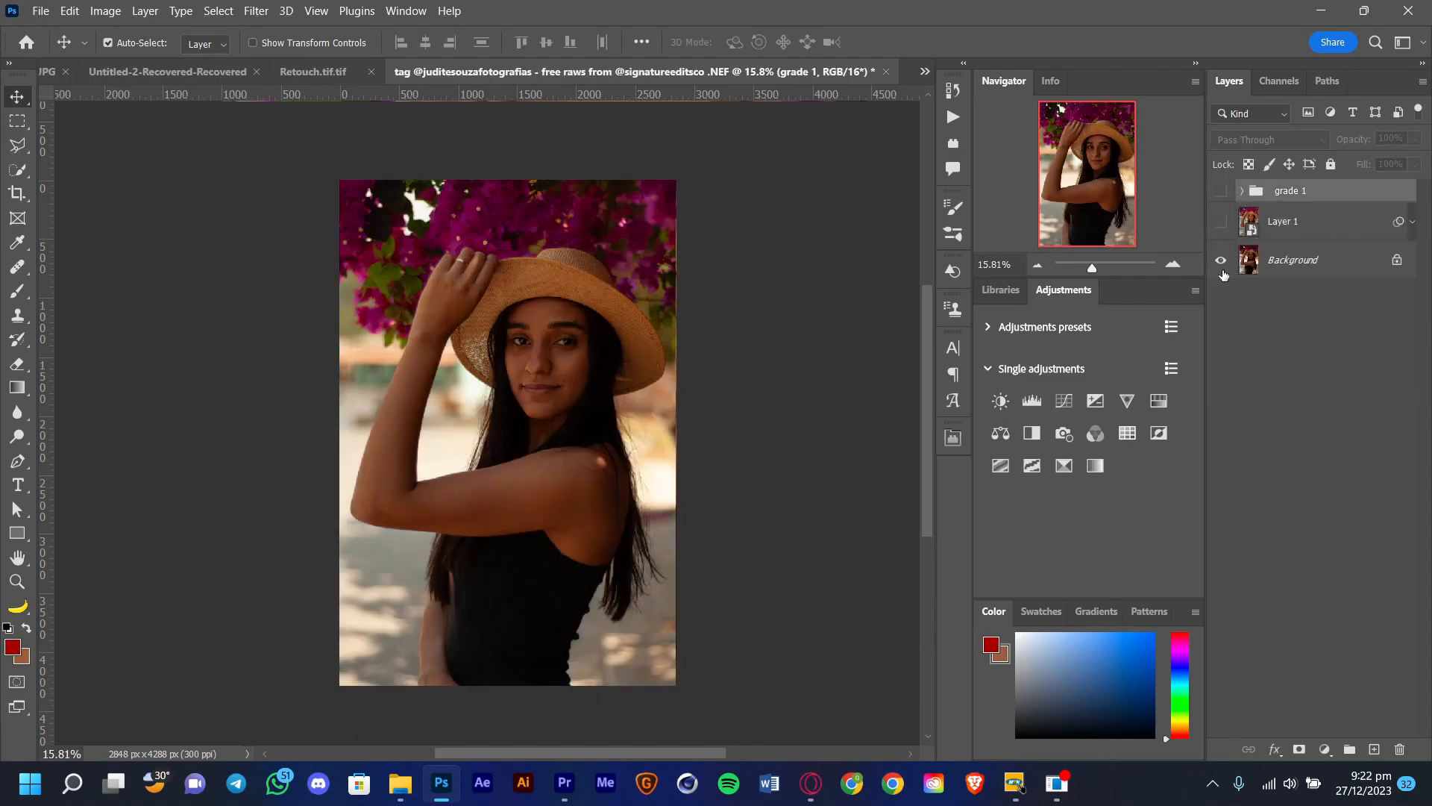
alt+click(1222, 270)
alt+click(1221, 270)
alt+click(1222, 271)
alt+click(1222, 261)
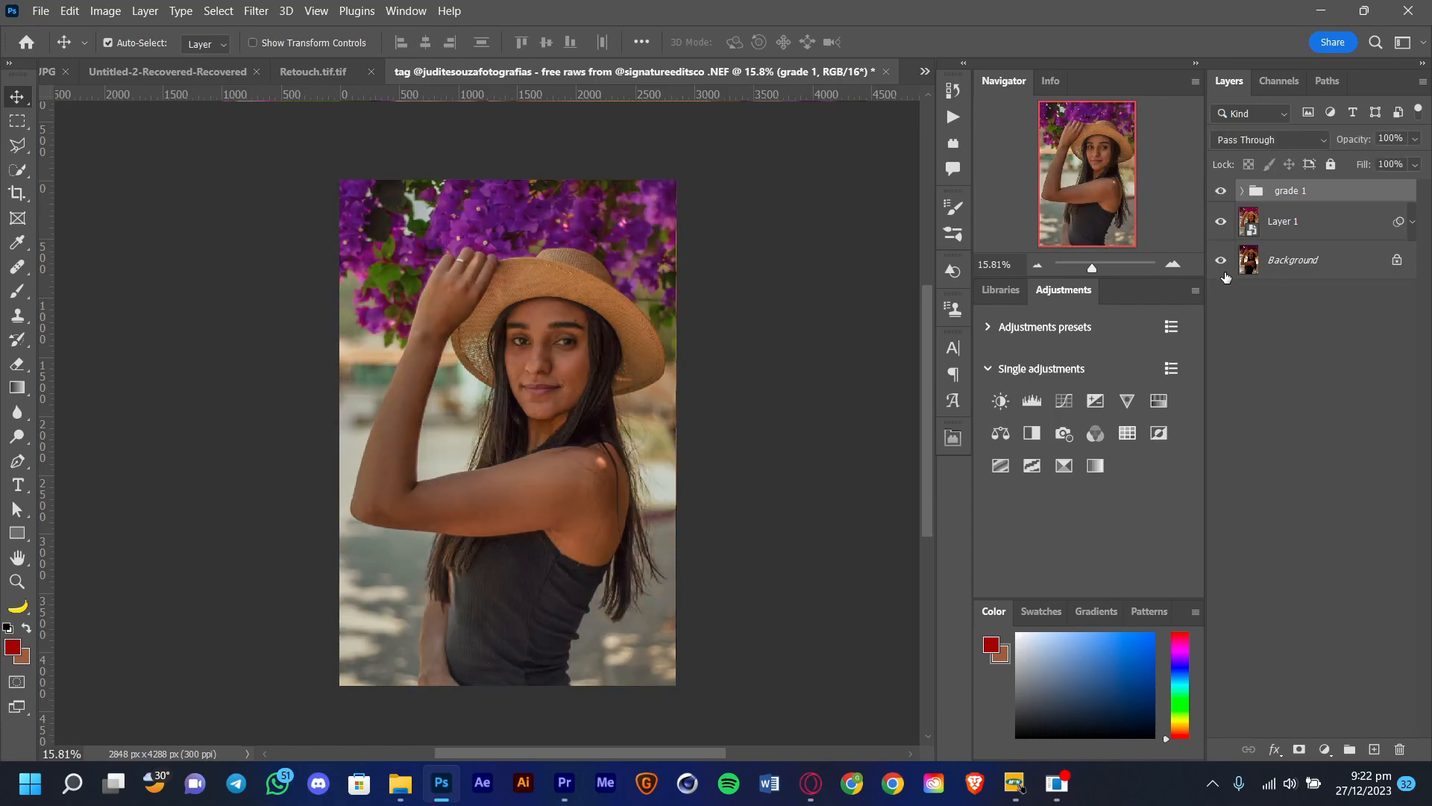
Add a Levels adjustment above grade 1 with the black input at 6 and the white input at 222.
click(1031, 401)
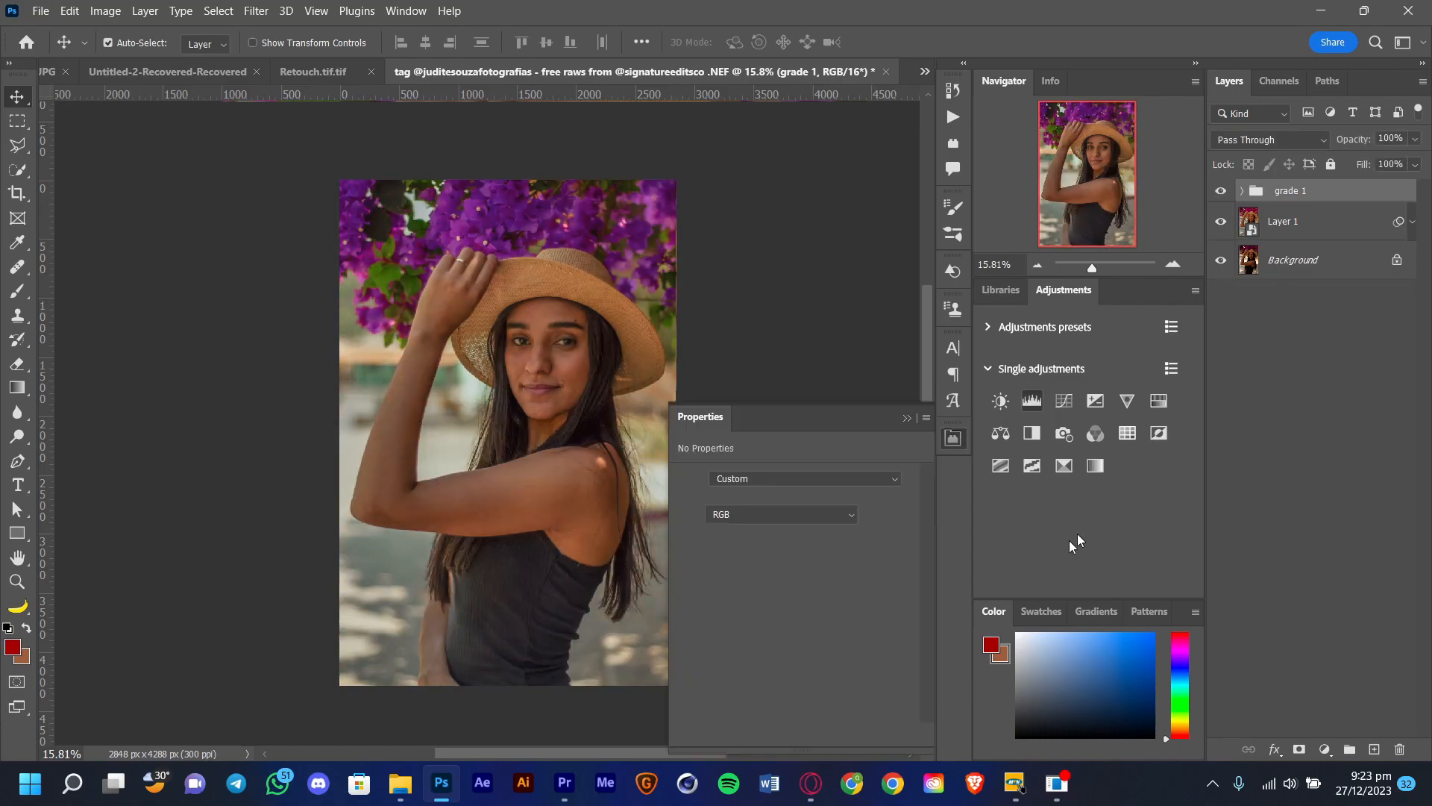
drag(905, 621, 885, 616)
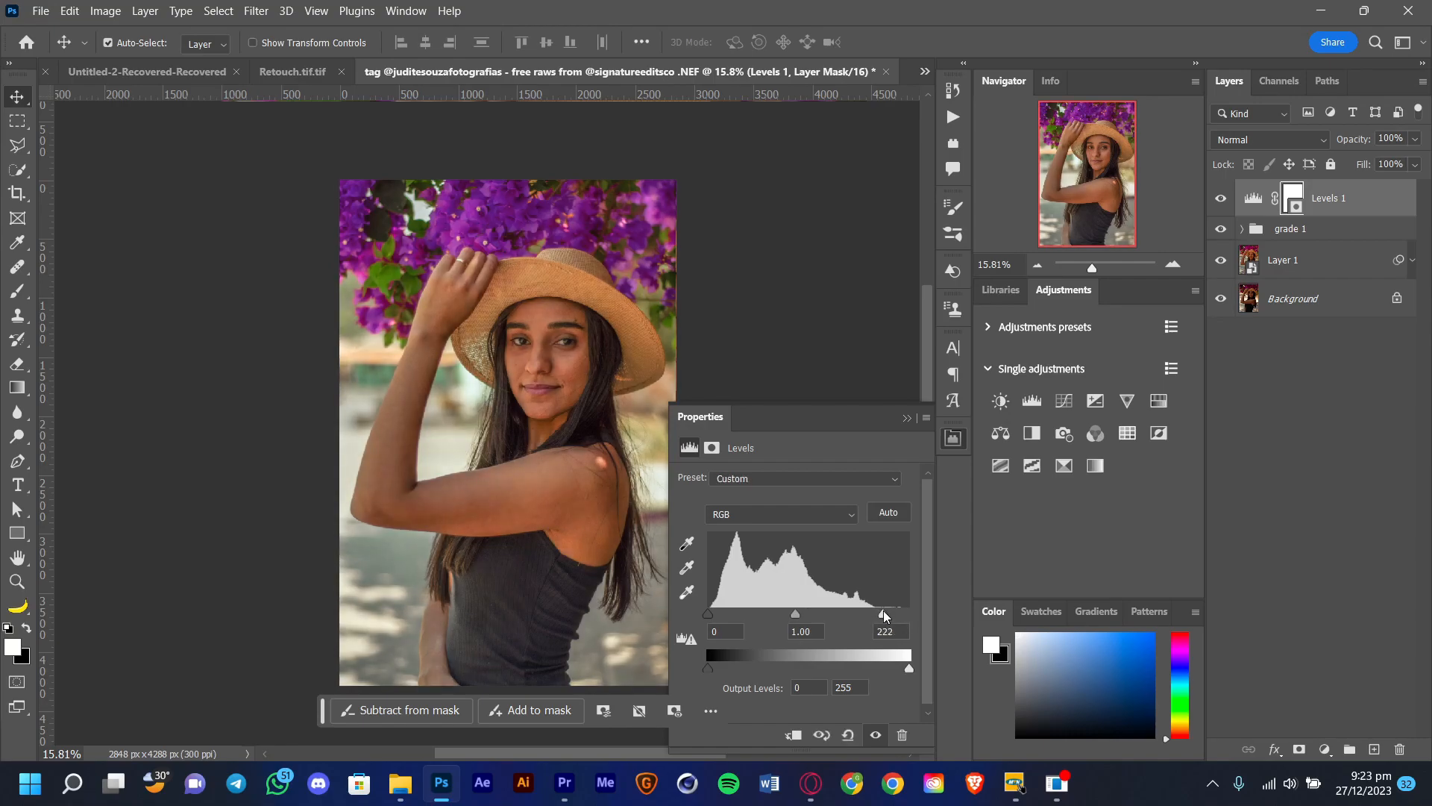
drag(708, 614, 714, 614)
Compare the portrait with and without the Levels adjustment and lower the Levels layer's opacity to 65%.
click(1220, 197)
click(1219, 197)
click(1219, 197)
click(1218, 198)
click(1218, 198)
click(1218, 198)
click(1218, 198)
click(1219, 198)
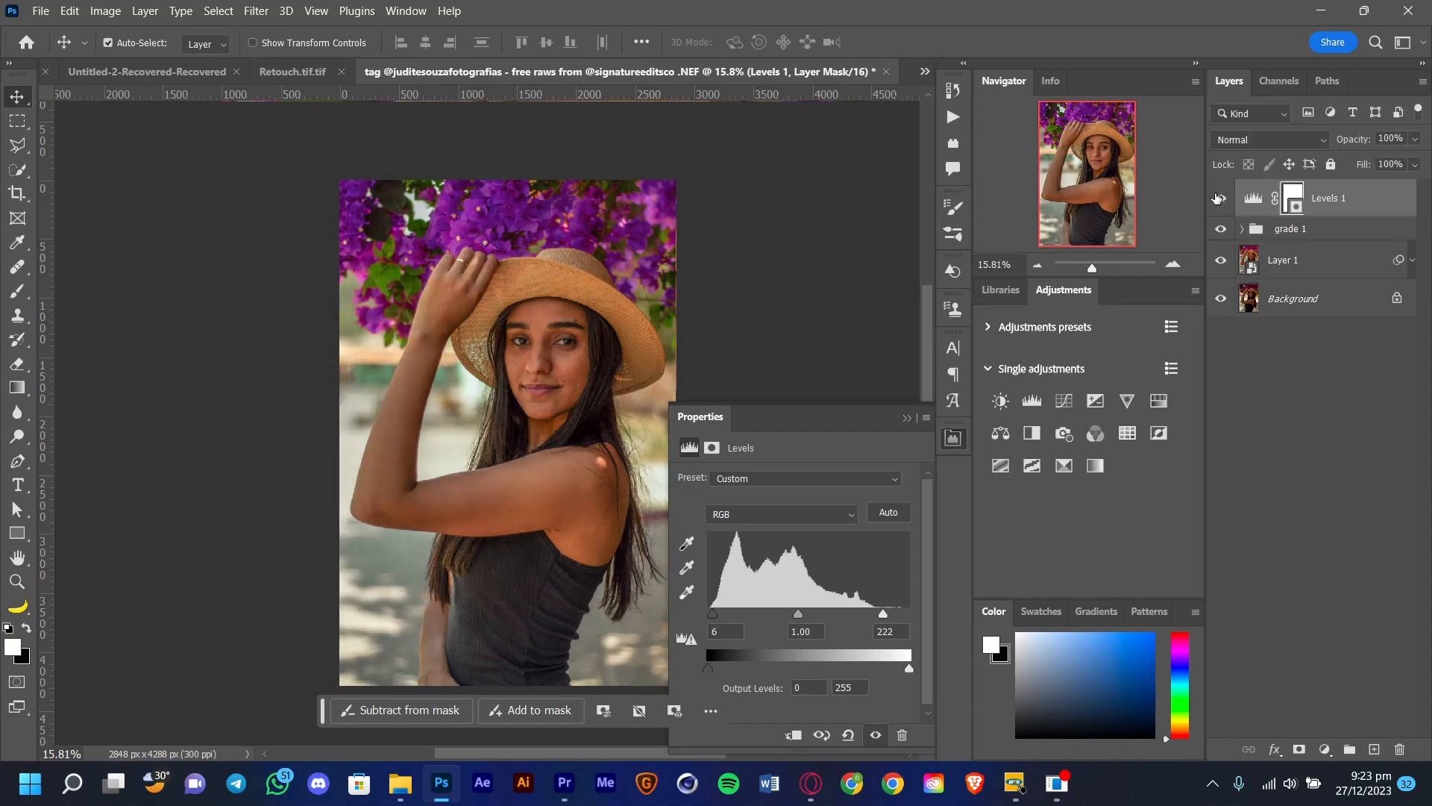
drag(1413, 141, 1391, 160)
click(1382, 209)
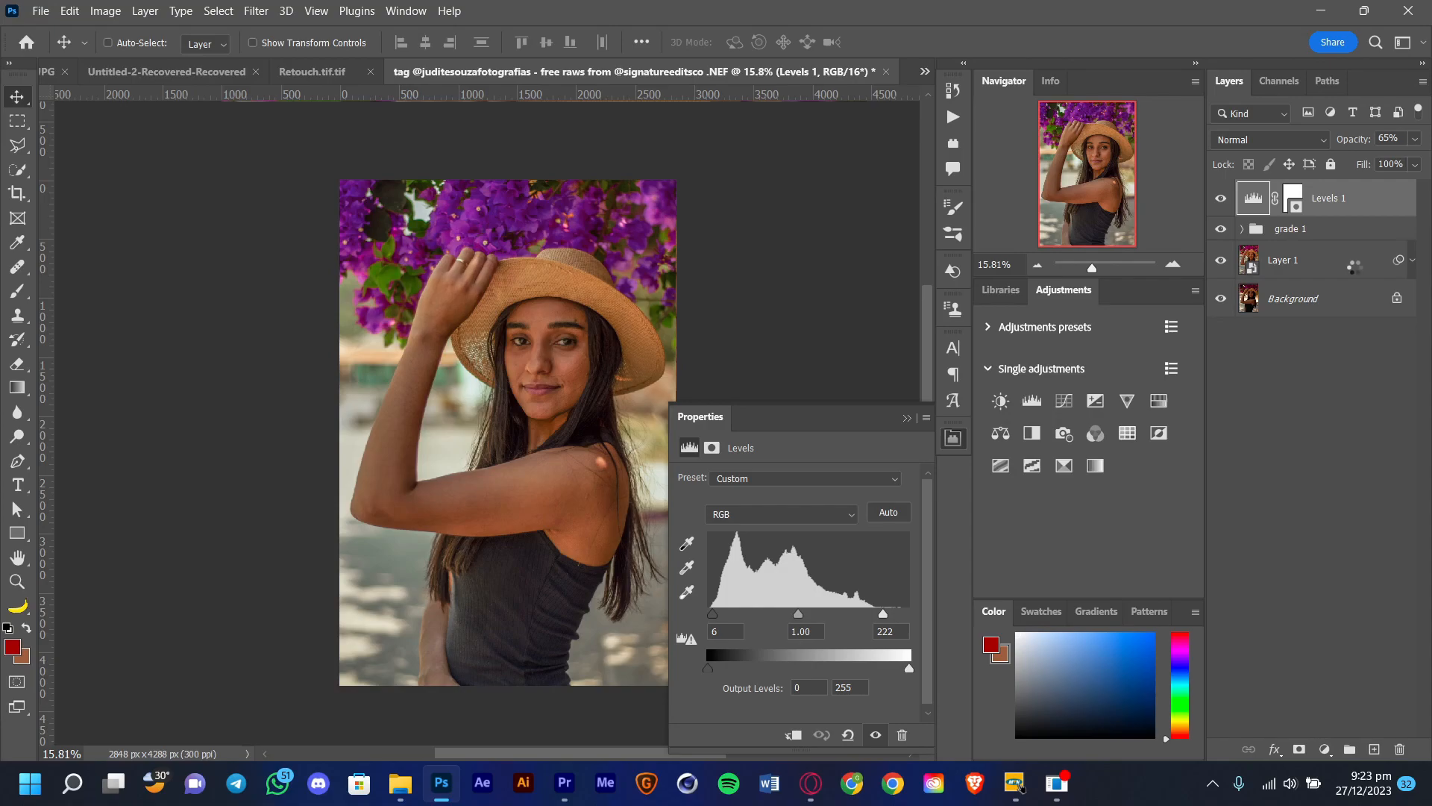
Stamp all visible layers into a new top layer and convert it to a smart object.
key(ctrl+shift+alt+e)
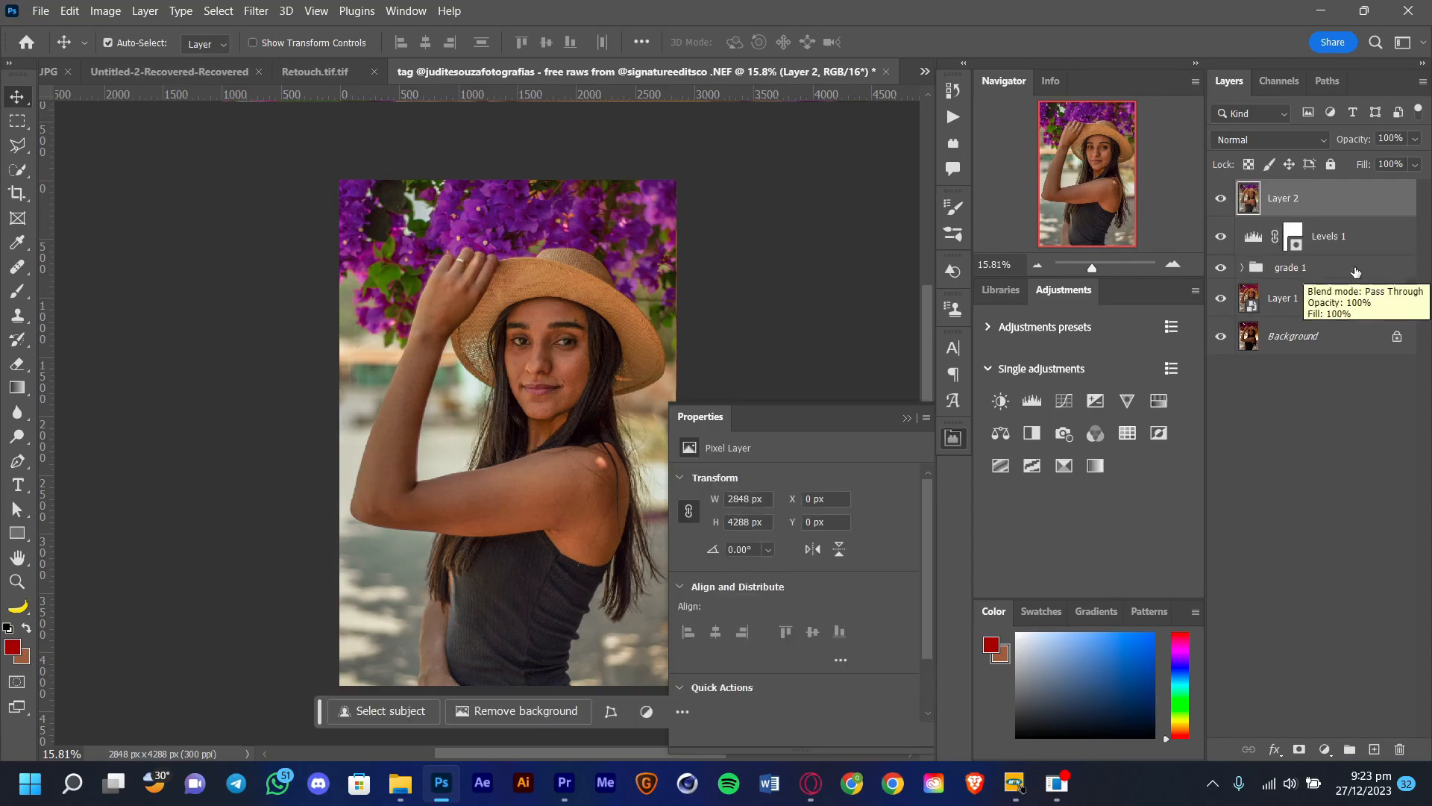
right_click(1296, 200)
click(1201, 281)
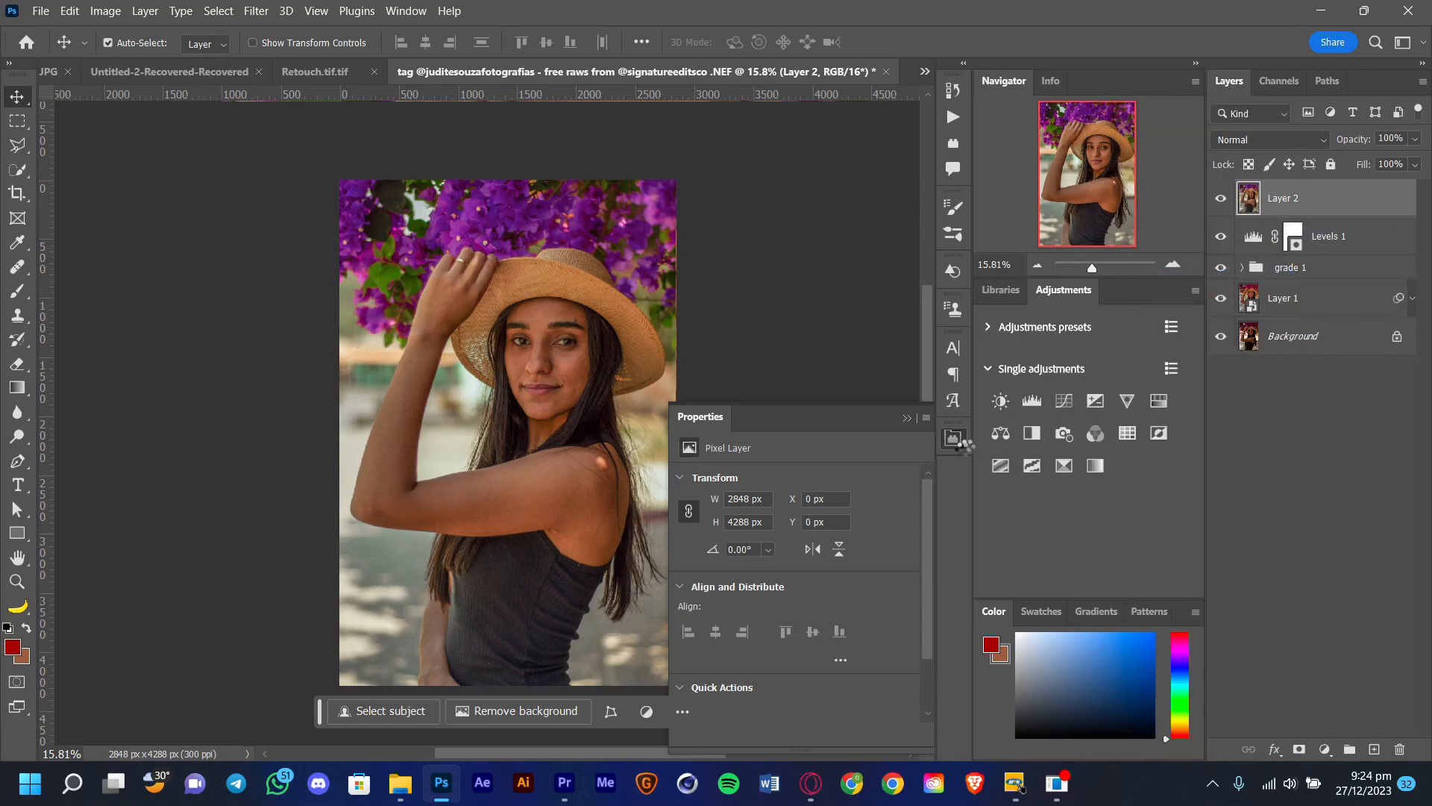
click(909, 419)
Open the stamped smart object in the Camera Raw Filter and examine the face up close.
click(256, 11)
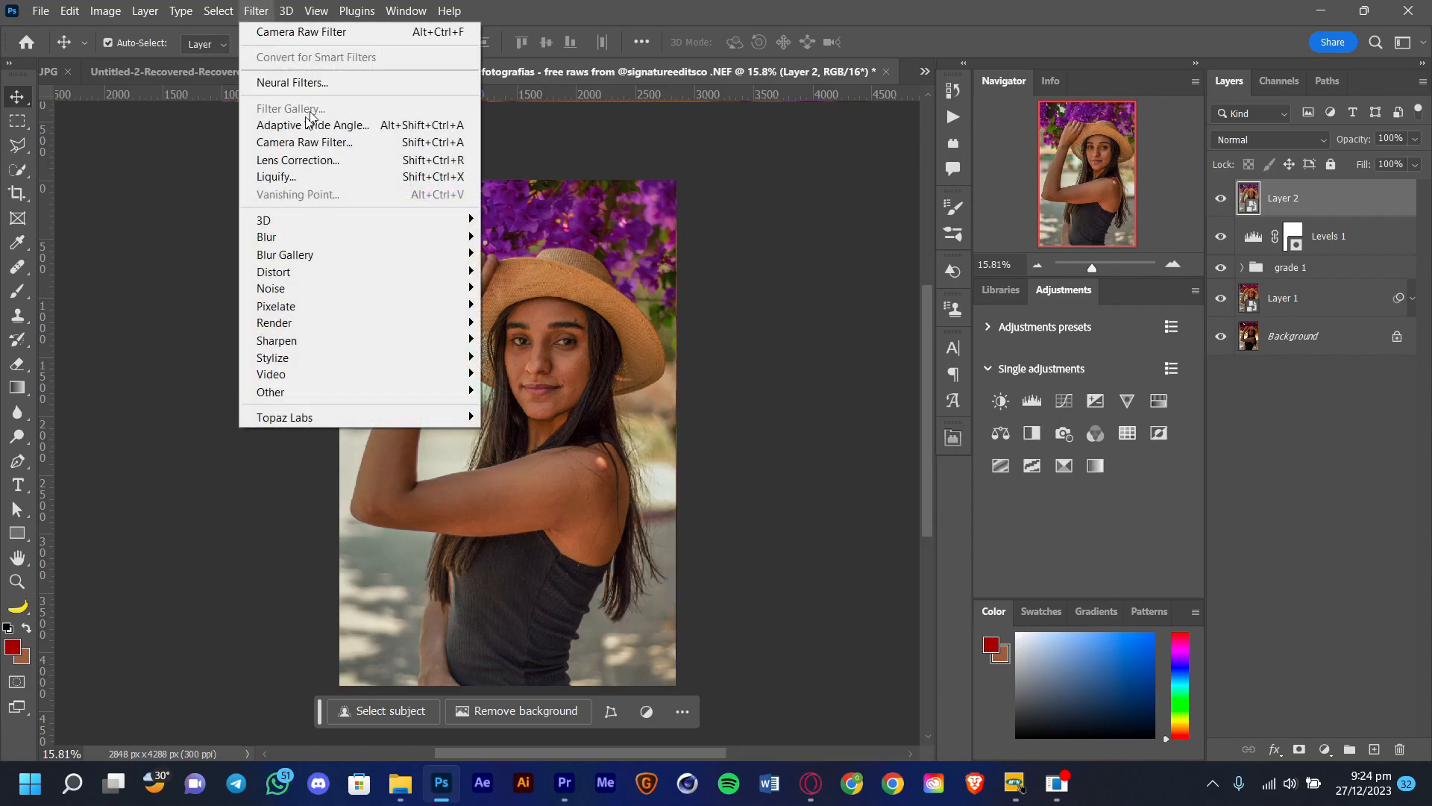
click(312, 148)
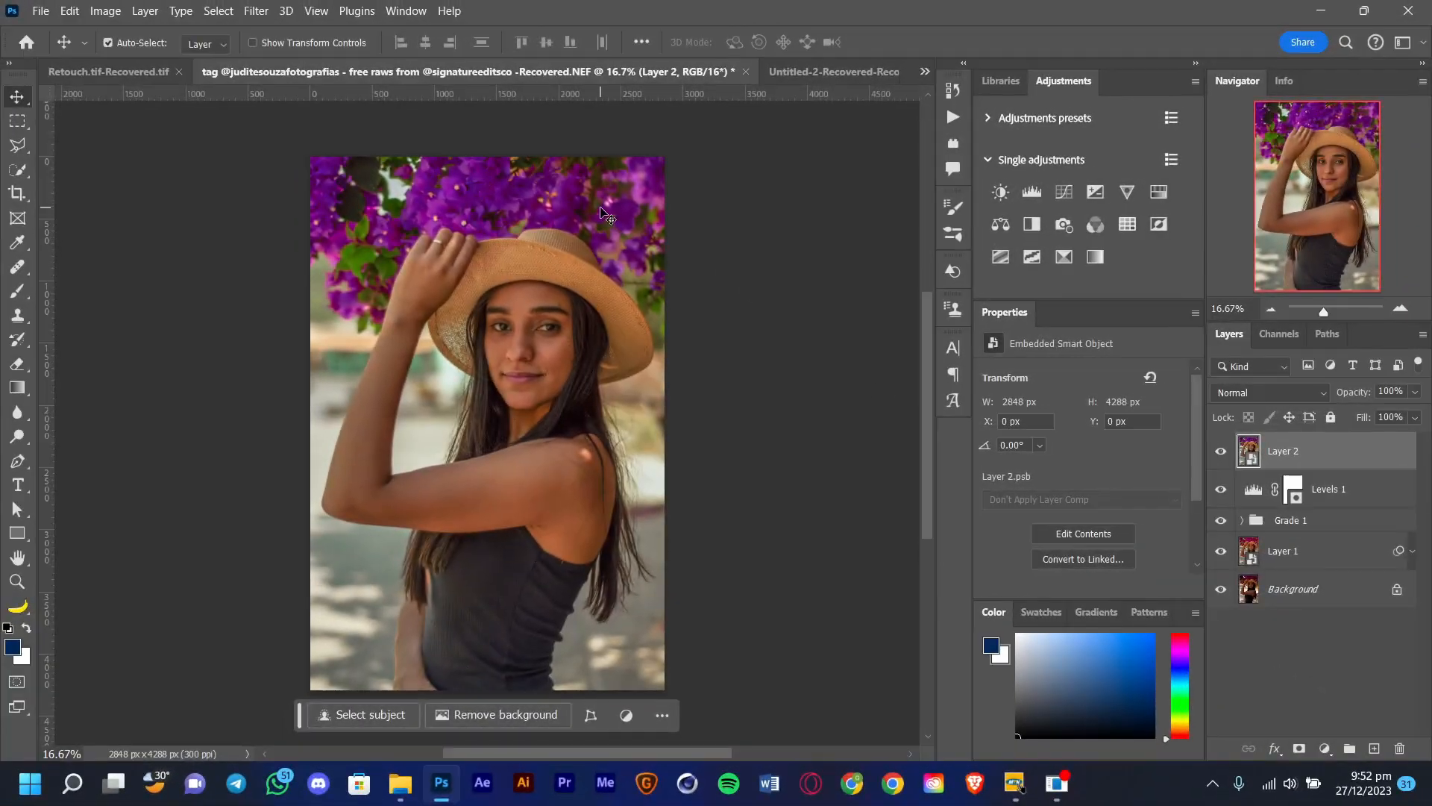
key(ctrl+shift+a)
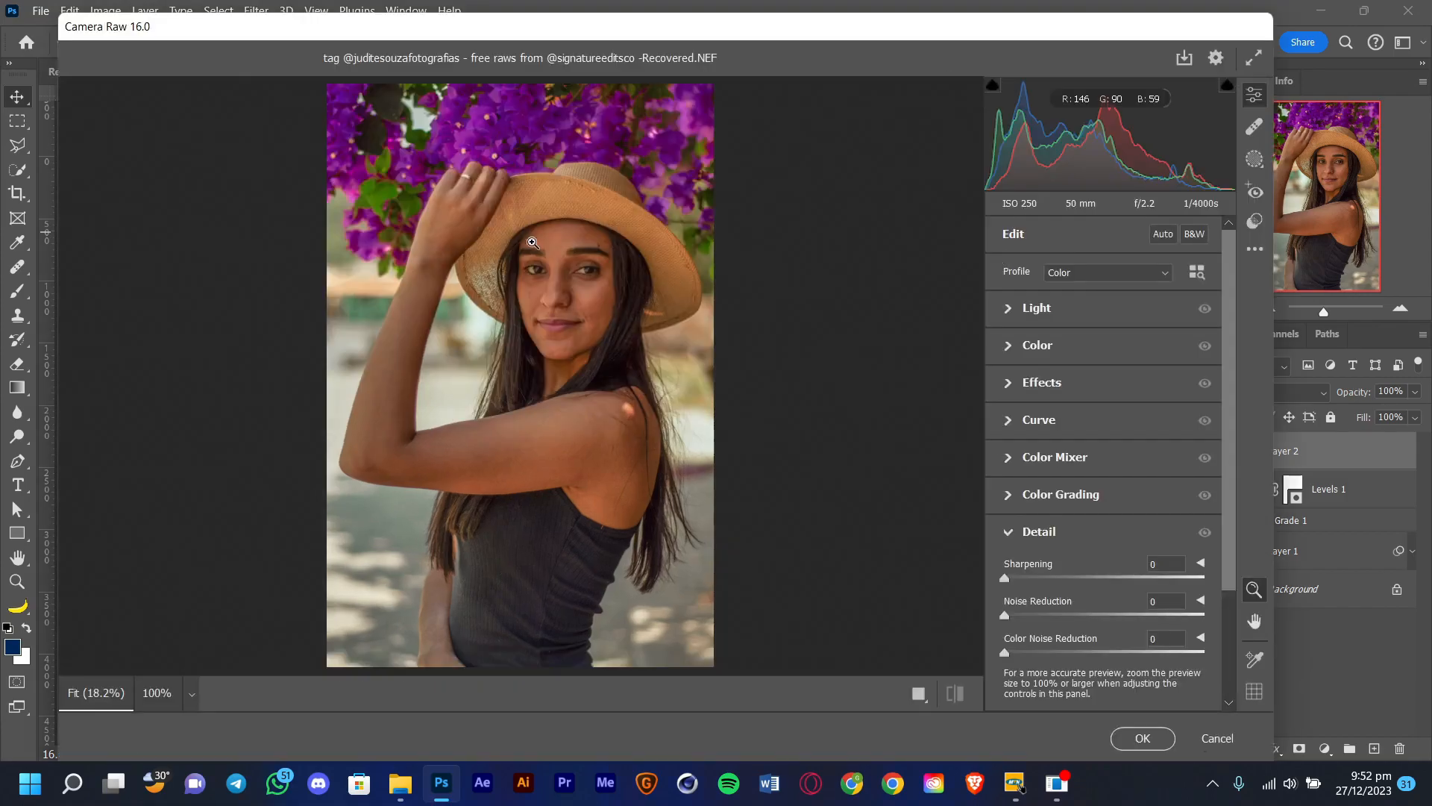
click(575, 282)
drag(663, 291, 455, 294)
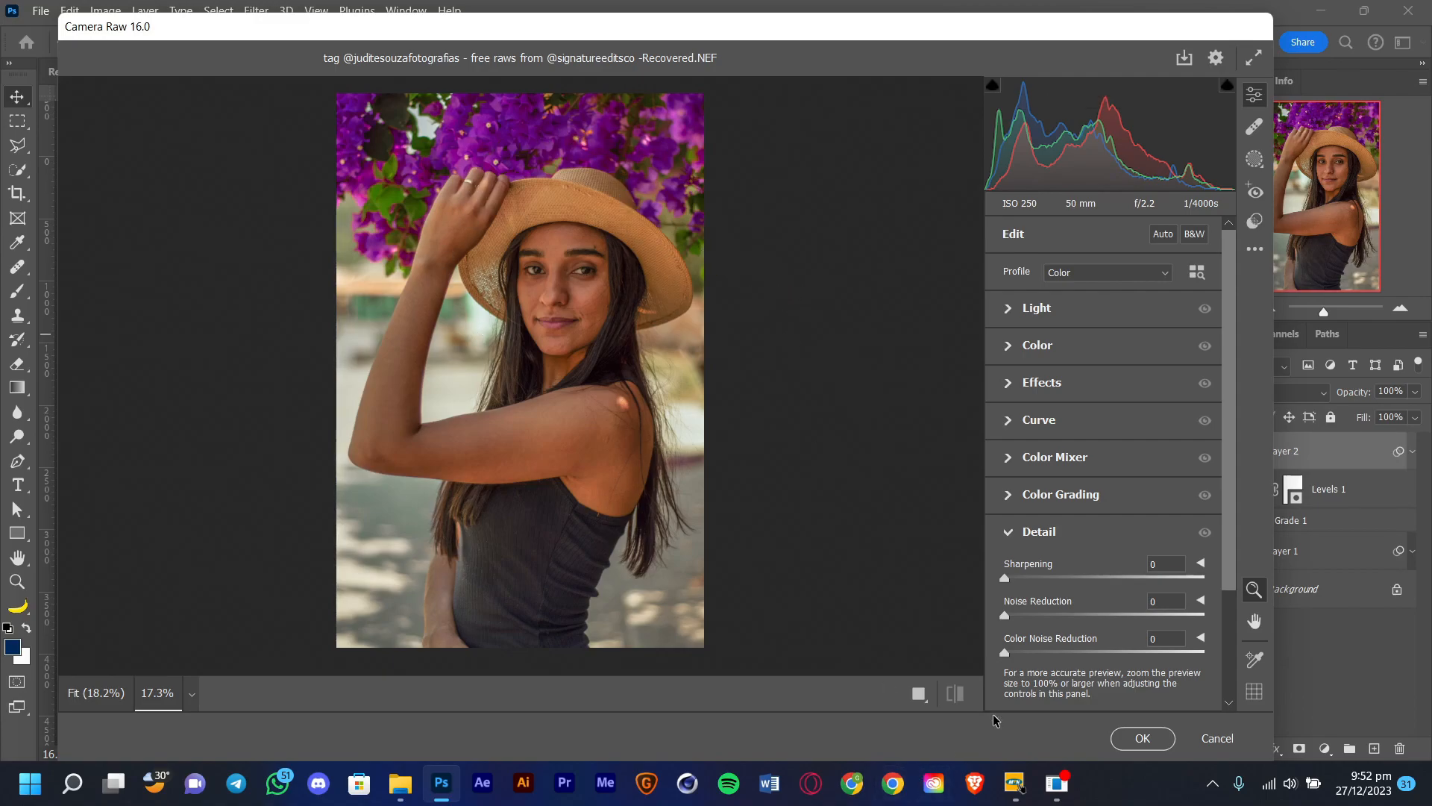
In the Light settings, raise Contrast to +12 and Shadows to +20.
click(1017, 304)
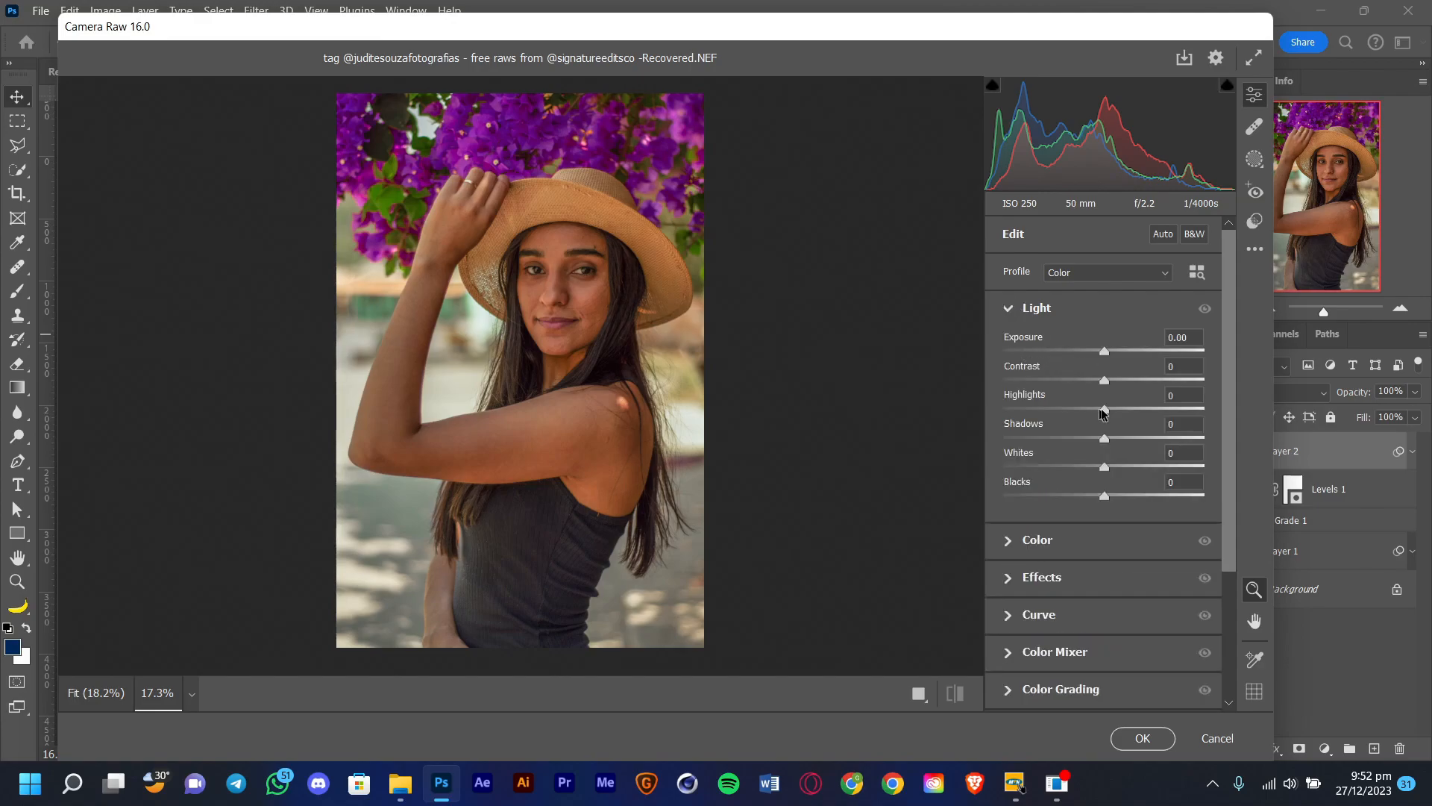
drag(1106, 408, 1232, 471)
double_click(1204, 467)
drag(1111, 438, 1023, 437)
mouse_move(1126, 433)
mouse_down()
mouse_move(1031, 432)
mouse_move(1116, 435)
mouse_move(1056, 428)
mouse_move(1122, 422)
mouse_up()
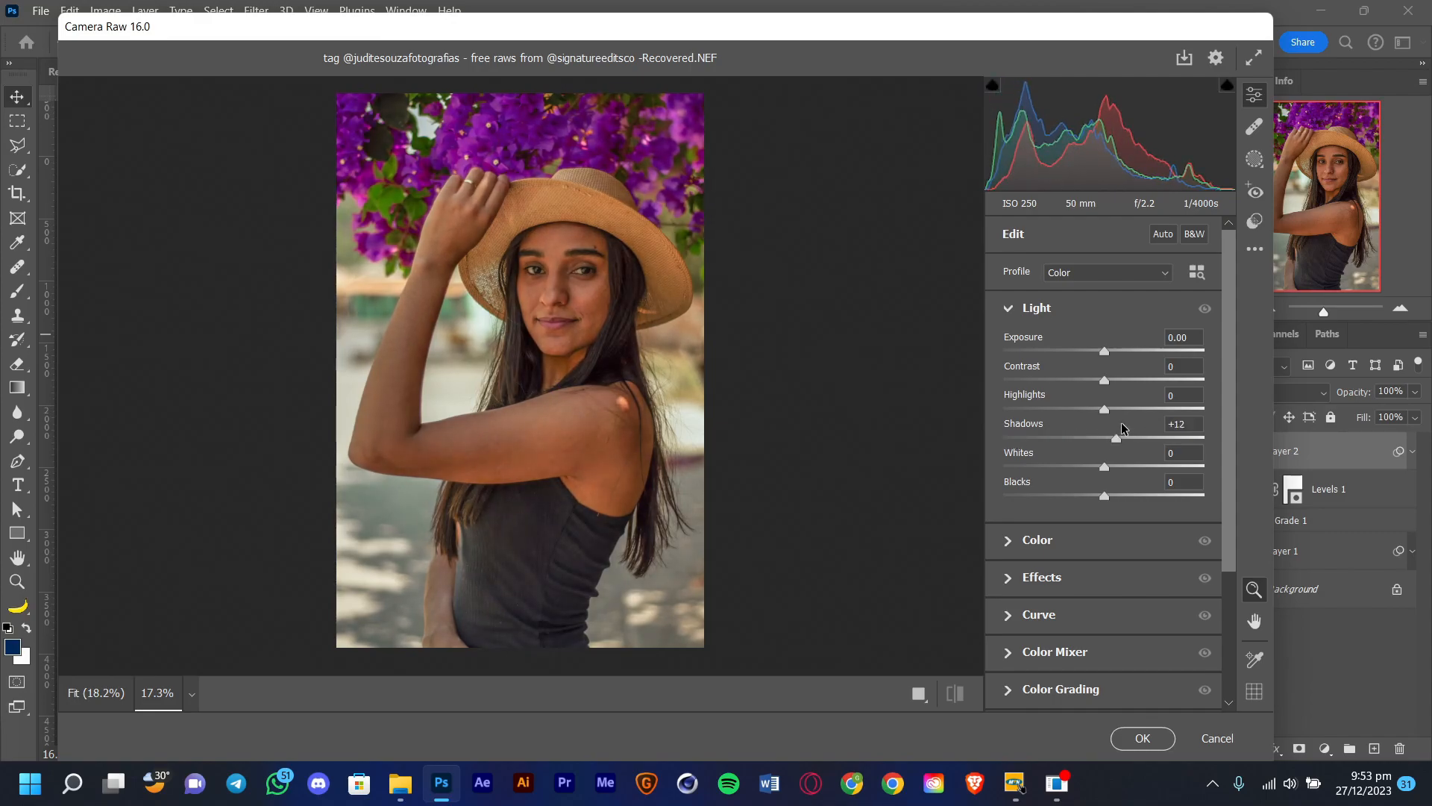
click(1118, 379)
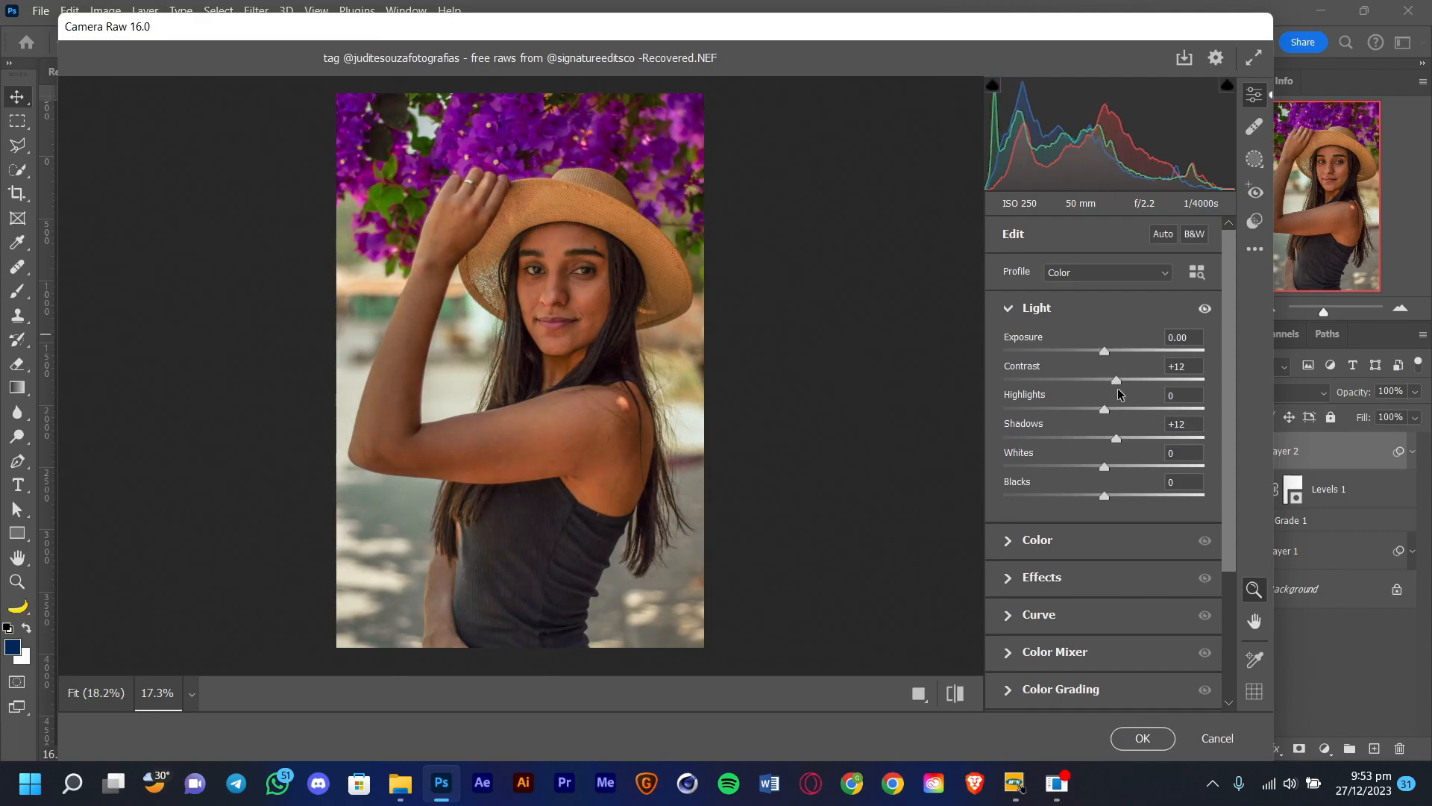
drag(1119, 442, 1130, 442)
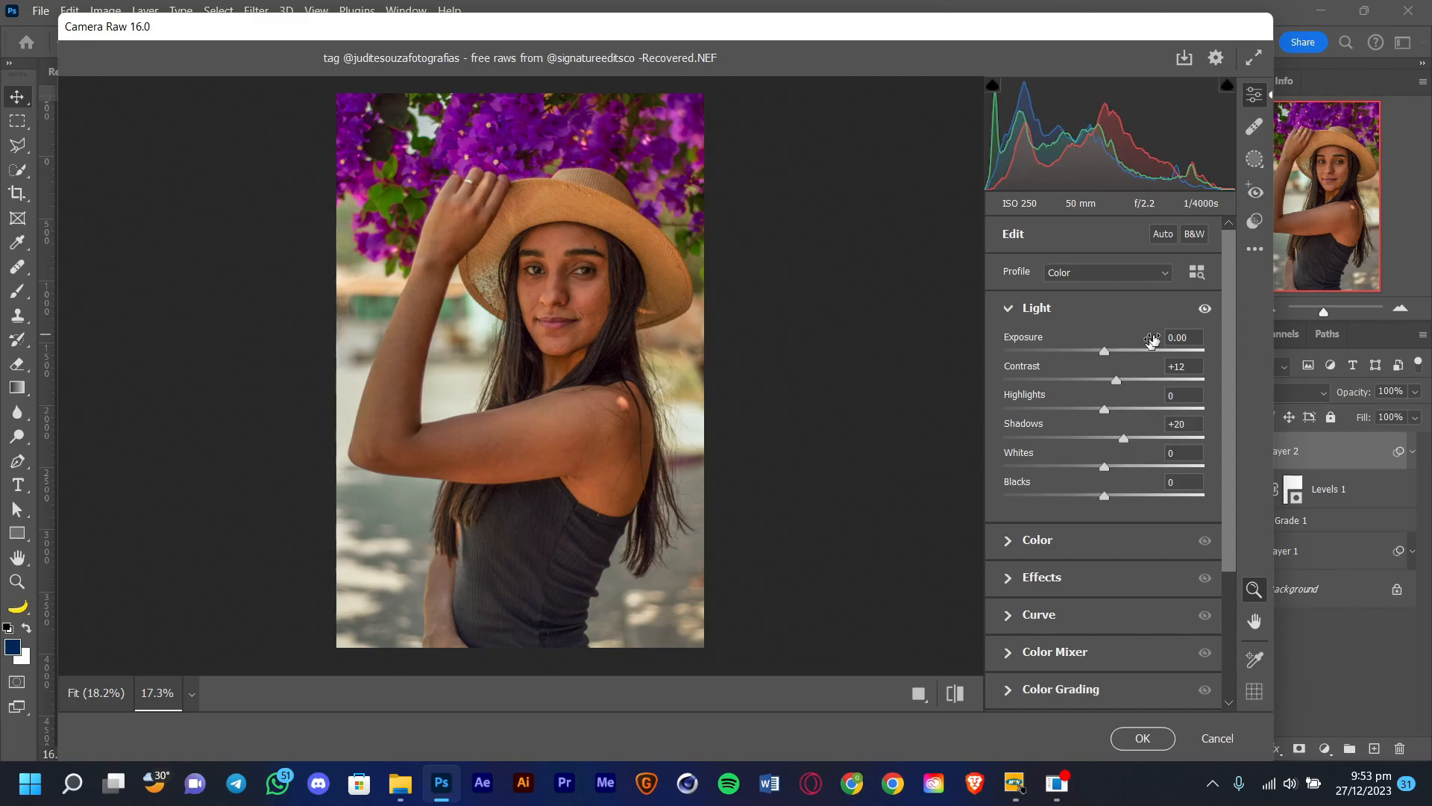
Compare the portrait with and without the Light edits and reduce Contrast to +7.
click(1205, 308)
double_click(1204, 309)
click(1205, 310)
drag(1116, 391, 1113, 383)
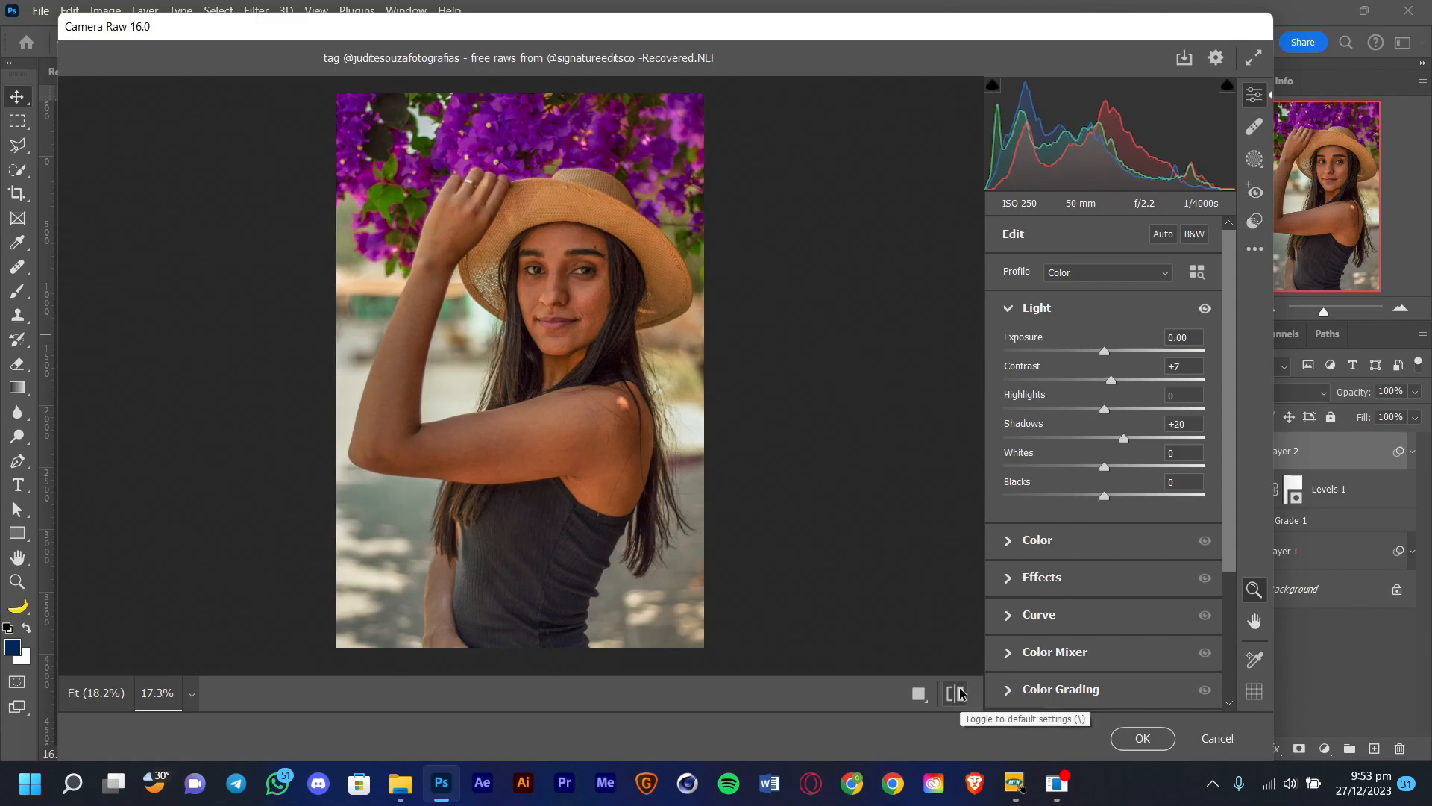
Set the color Temperature to -4, compare the result with the default settings, and set Vibrance to +10.
click(1009, 546)
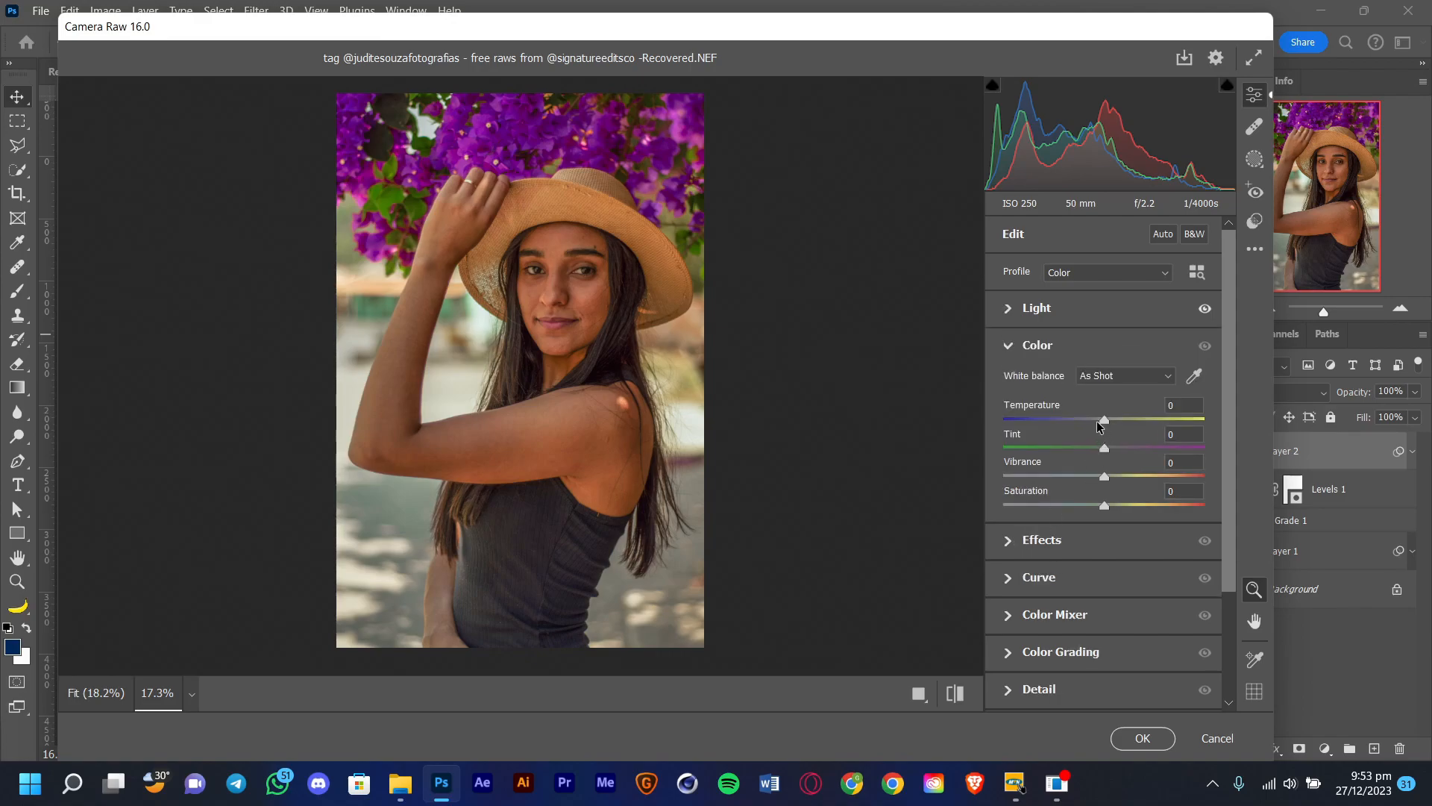
drag(1108, 423, 1106, 429)
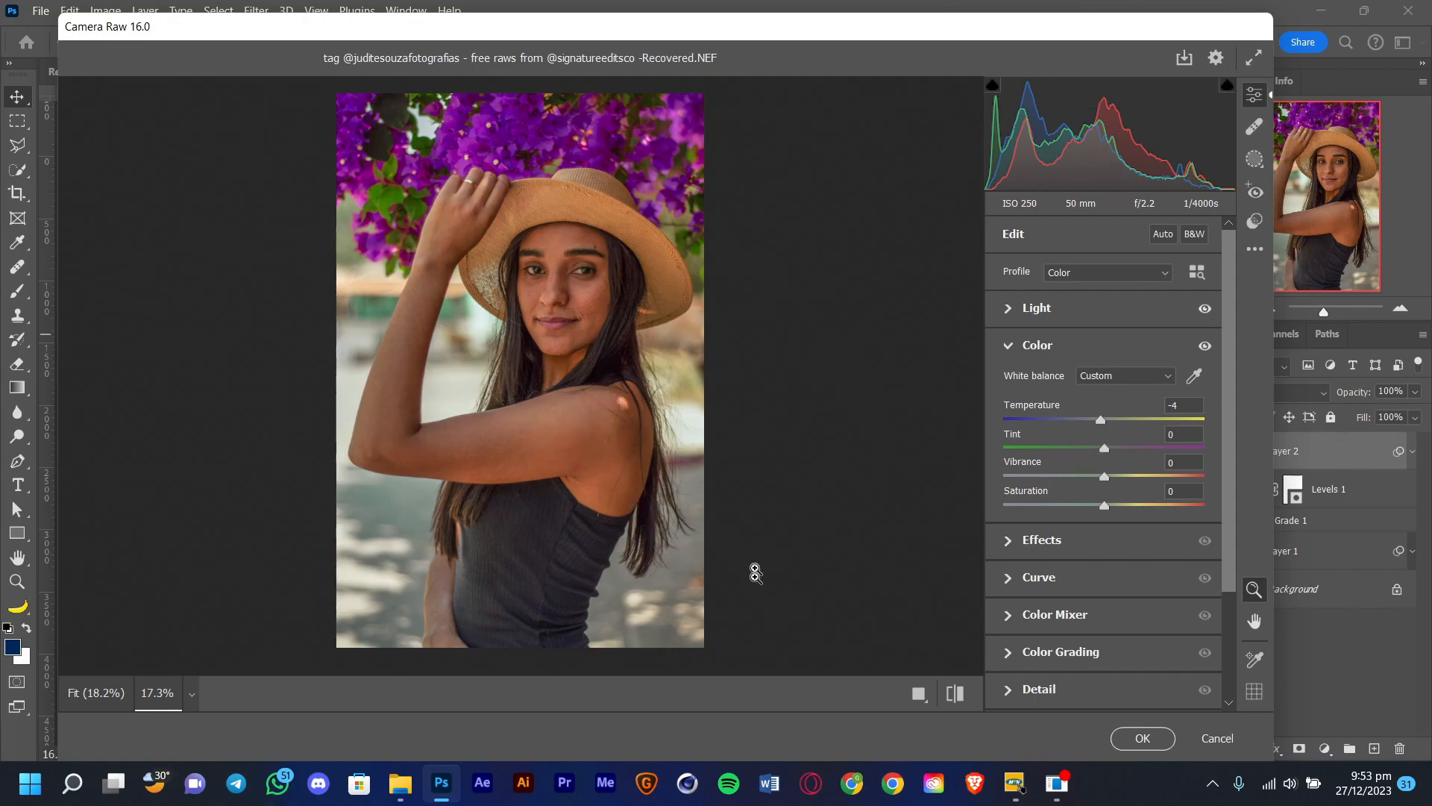
click(955, 699)
click(957, 700)
click(959, 701)
click(957, 699)
click(958, 699)
click(957, 700)
click(958, 700)
click(956, 700)
drag(1113, 476, 1116, 476)
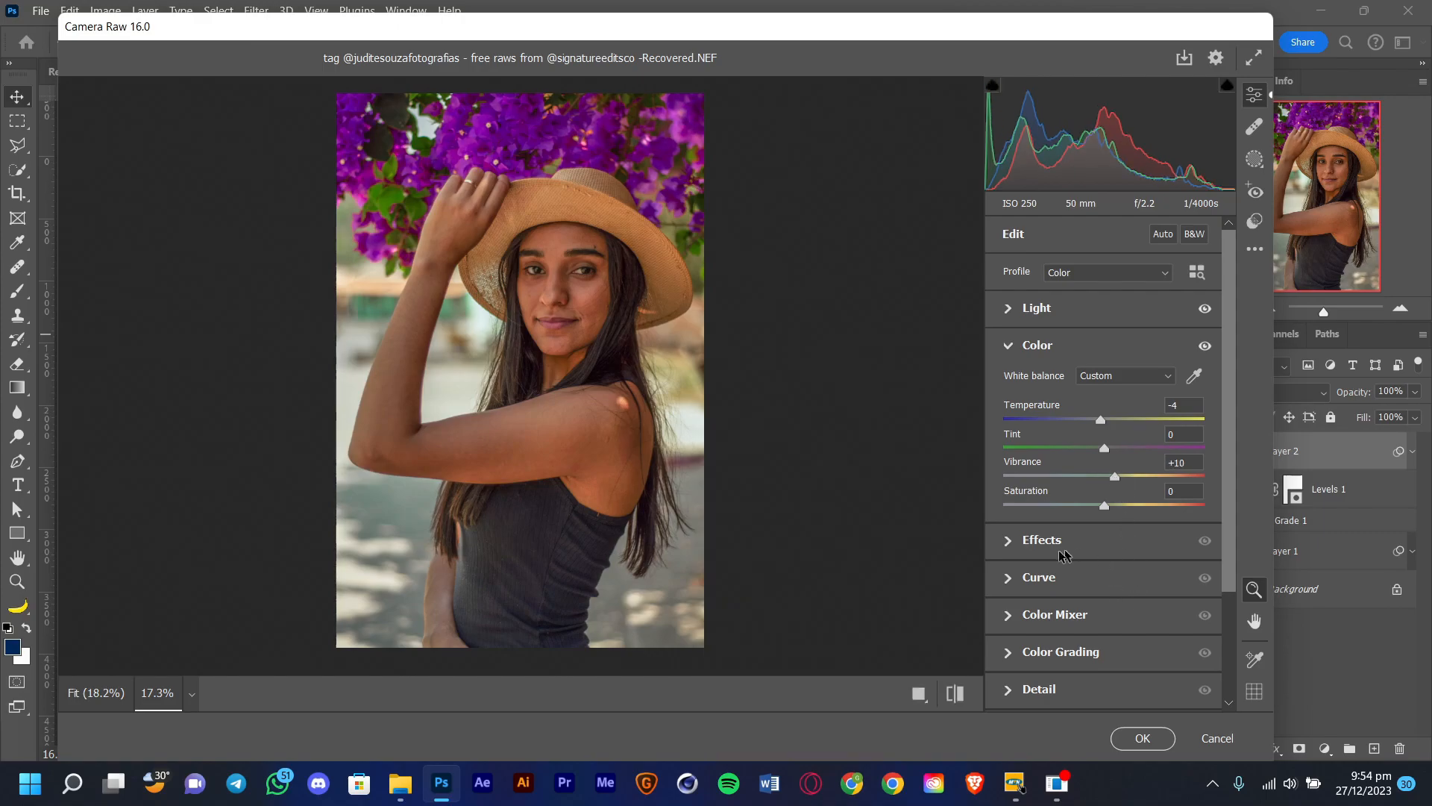
In the Color Mixer, set the saturation of Aquas to -100, Greens to -7 and Yellows to -8.
click(1008, 615)
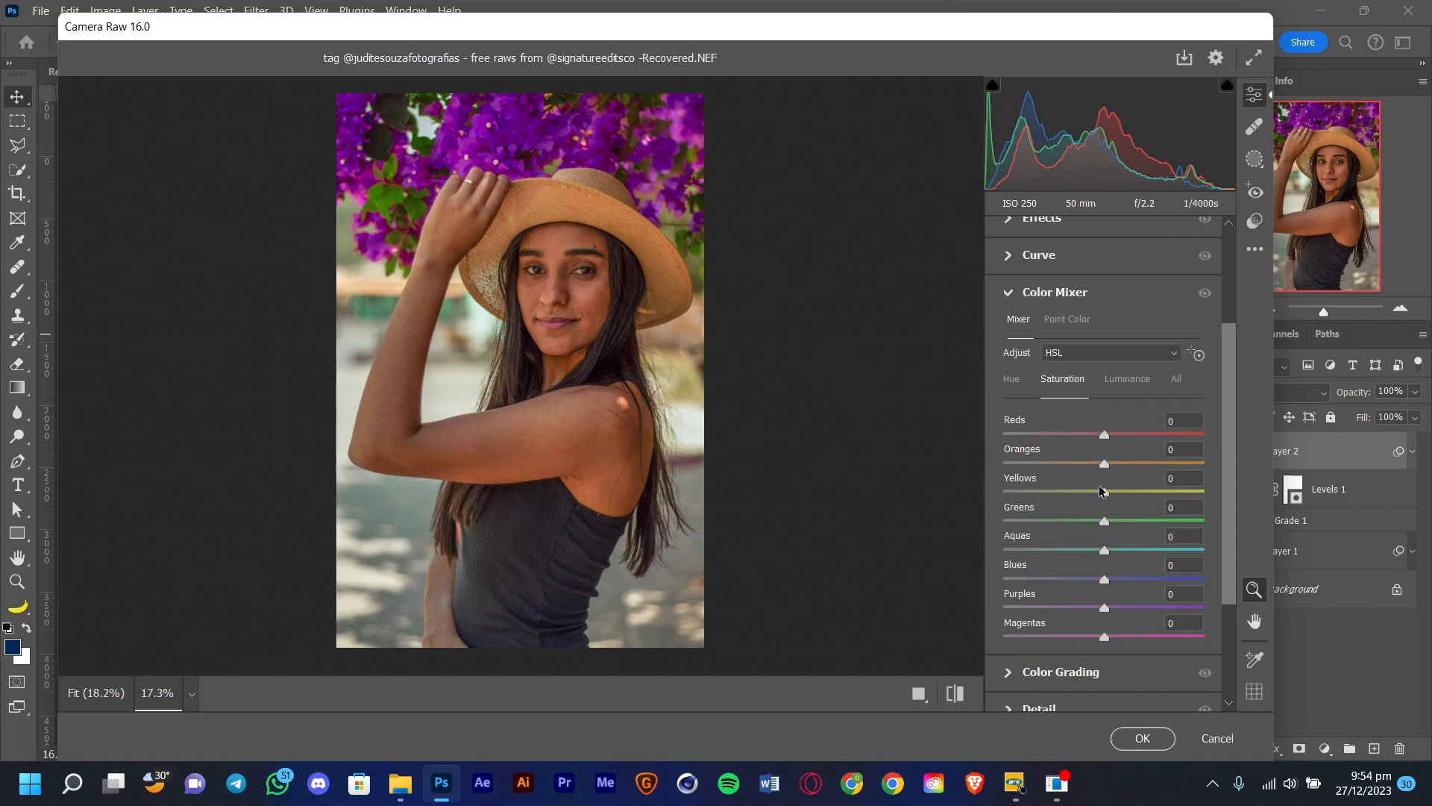
drag(1105, 551, 907, 555)
mouse_move(1105, 521)
mouse_down()
mouse_move(937, 505)
mouse_move(1251, 520)
mouse_move(799, 524)
mouse_move(1103, 528)
mouse_up()
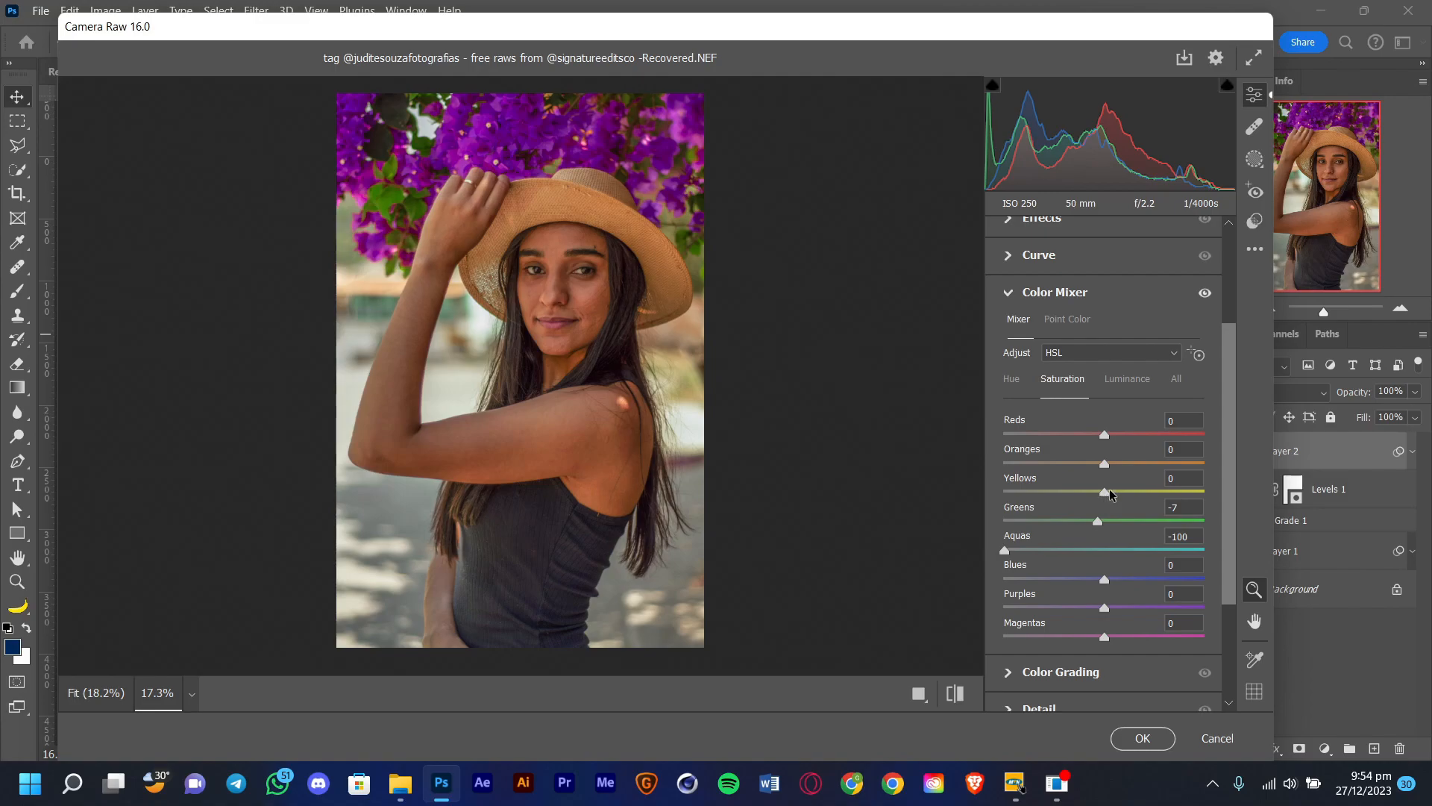
drag(1102, 504, 1080, 469)
mouse_move(1083, 495)
mouse_down()
mouse_move(1063, 492)
mouse_move(1138, 494)
mouse_move(945, 500)
mouse_move(1151, 479)
mouse_move(1098, 500)
mouse_up()
Inspect the flowers and skin up close and set the saturation of Oranges to -10 and Yellows to -14.
scroll(648, 144, up, 5)
scroll(647, 143, down, 3)
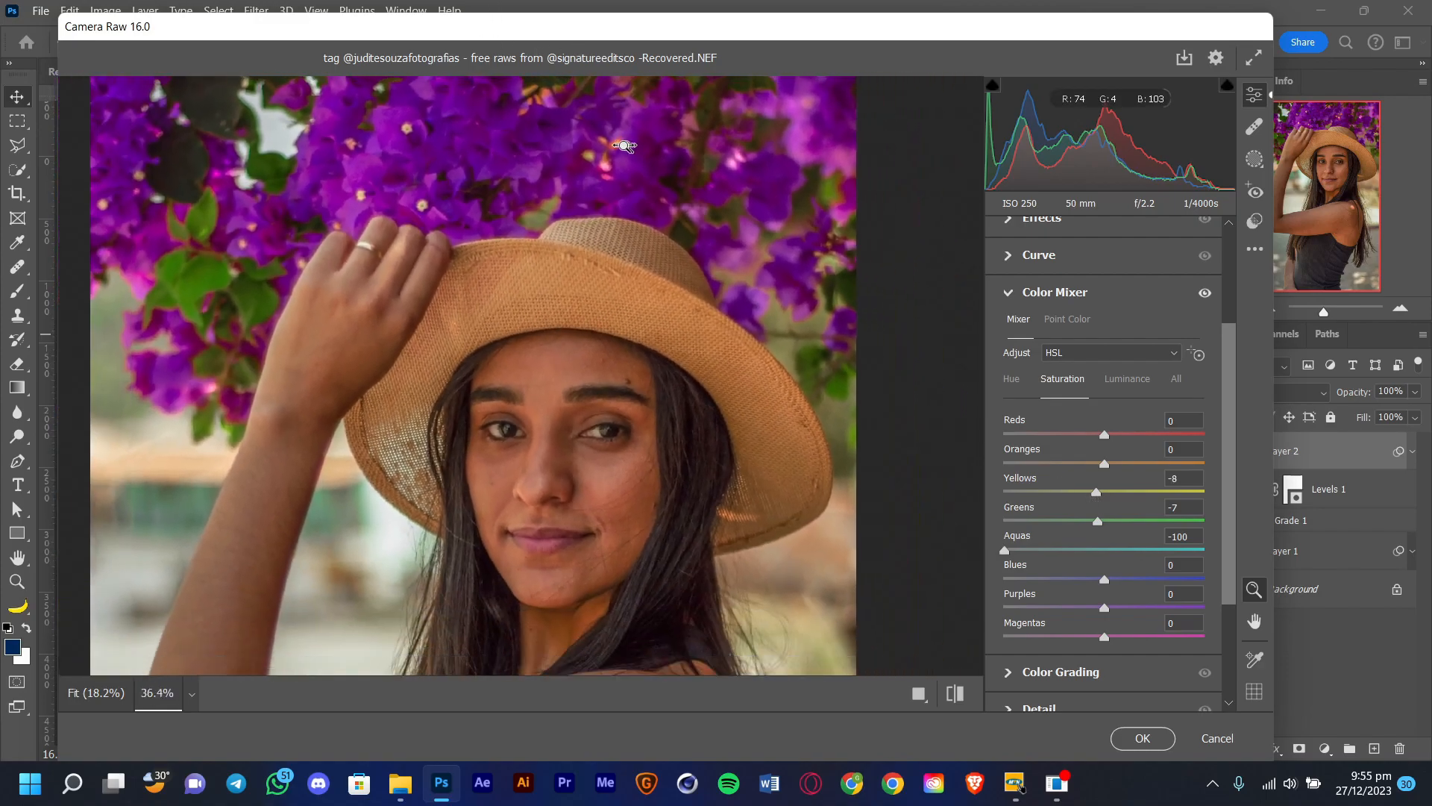
scroll(523, 284, up, 4)
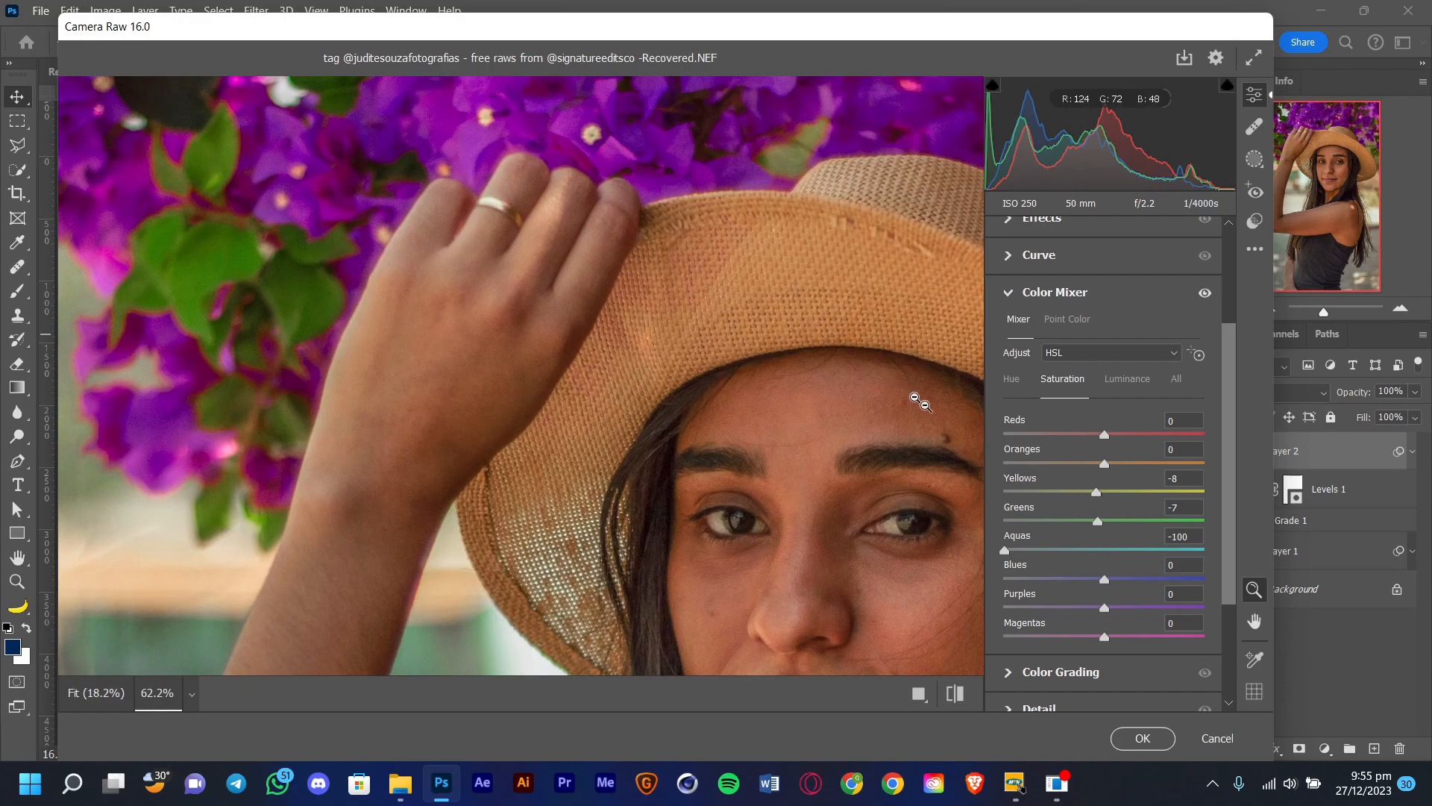
drag(1105, 497, 1095, 450)
drag(770, 427, 743, 438)
scroll(773, 441, down, 2)
scroll(792, 429, down, 1)
scroll(793, 428, up, 1)
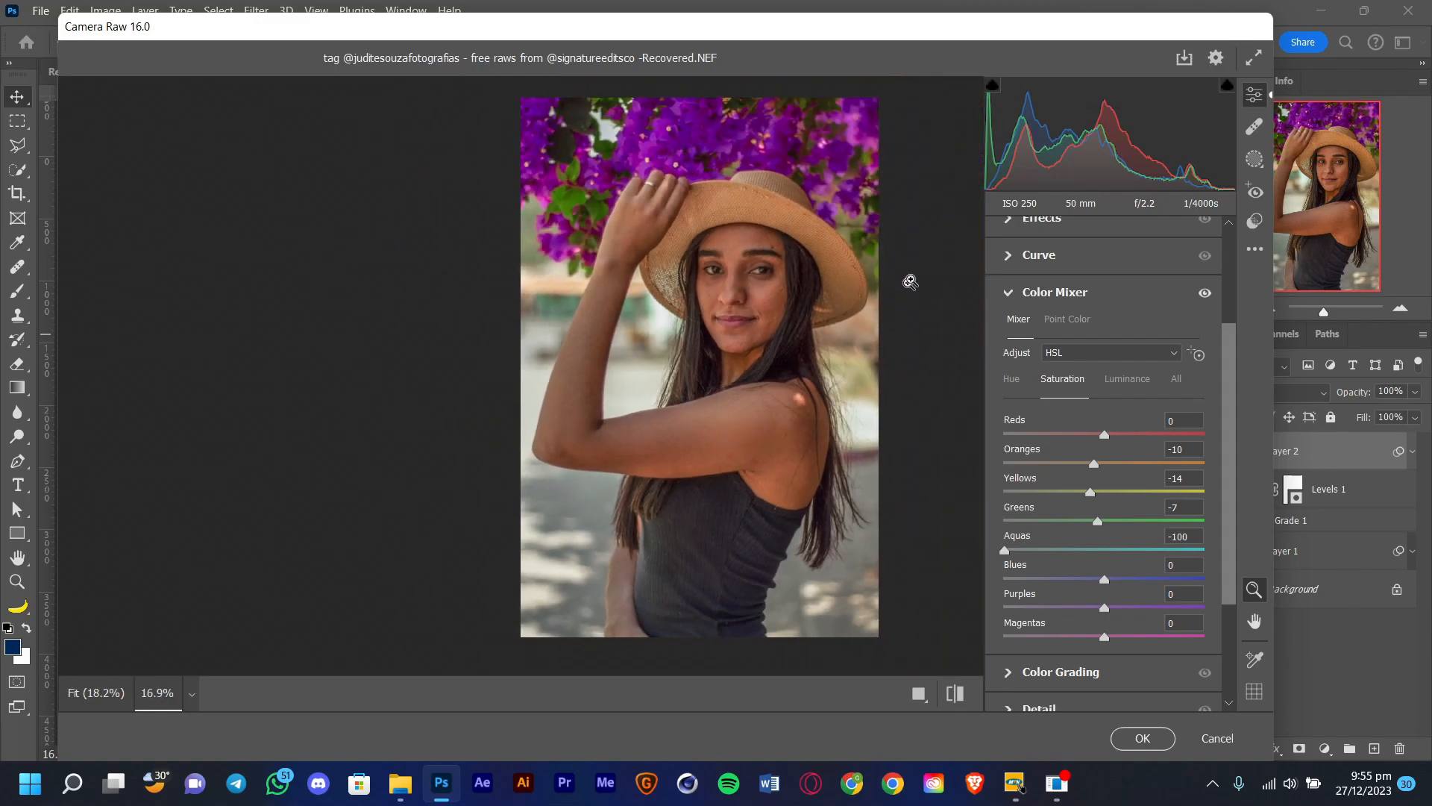
drag(821, 187, 821, 153)
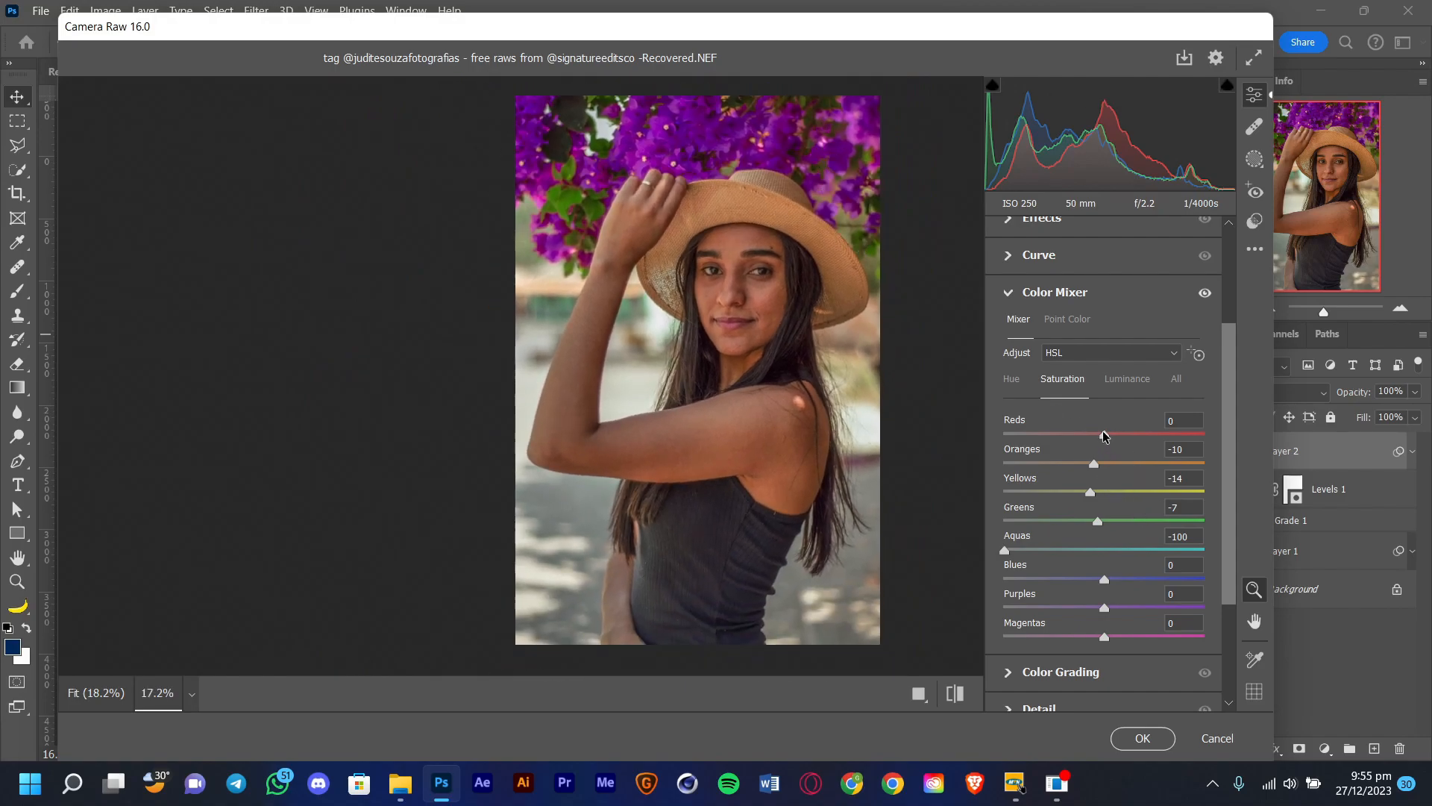
Set the saturation of Reds to +5 and compare the portrait with and without the Color Mixer edits.
mouse_move(1106, 436)
mouse_down()
mouse_move(1069, 435)
mouse_move(1148, 435)
mouse_move(1101, 431)
mouse_up()
drag(1109, 431, 1107, 433)
click(1204, 294)
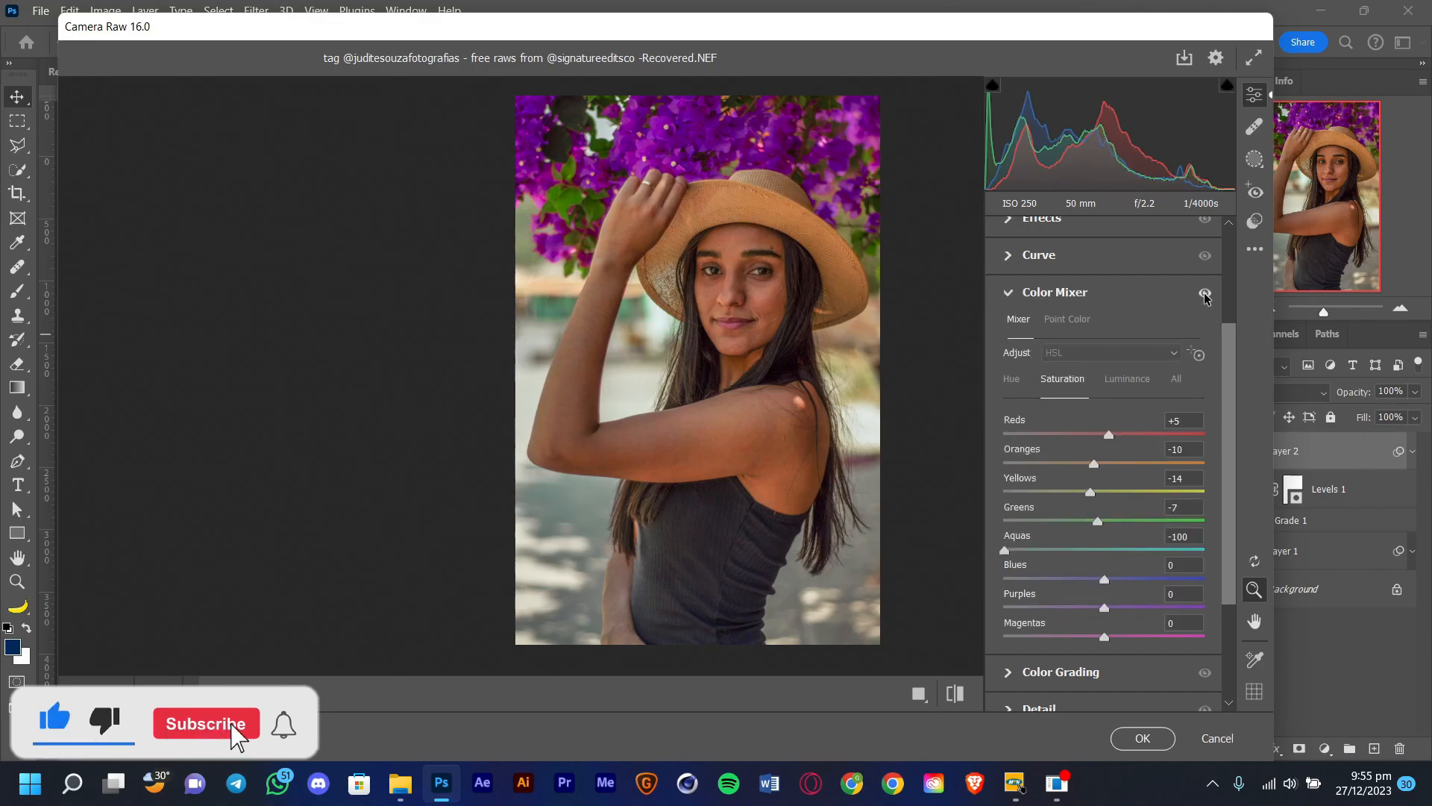
click(1204, 293)
click(1204, 293)
click(1204, 294)
click(1205, 293)
click(1204, 293)
click(1204, 294)
click(1204, 293)
click(1204, 293)
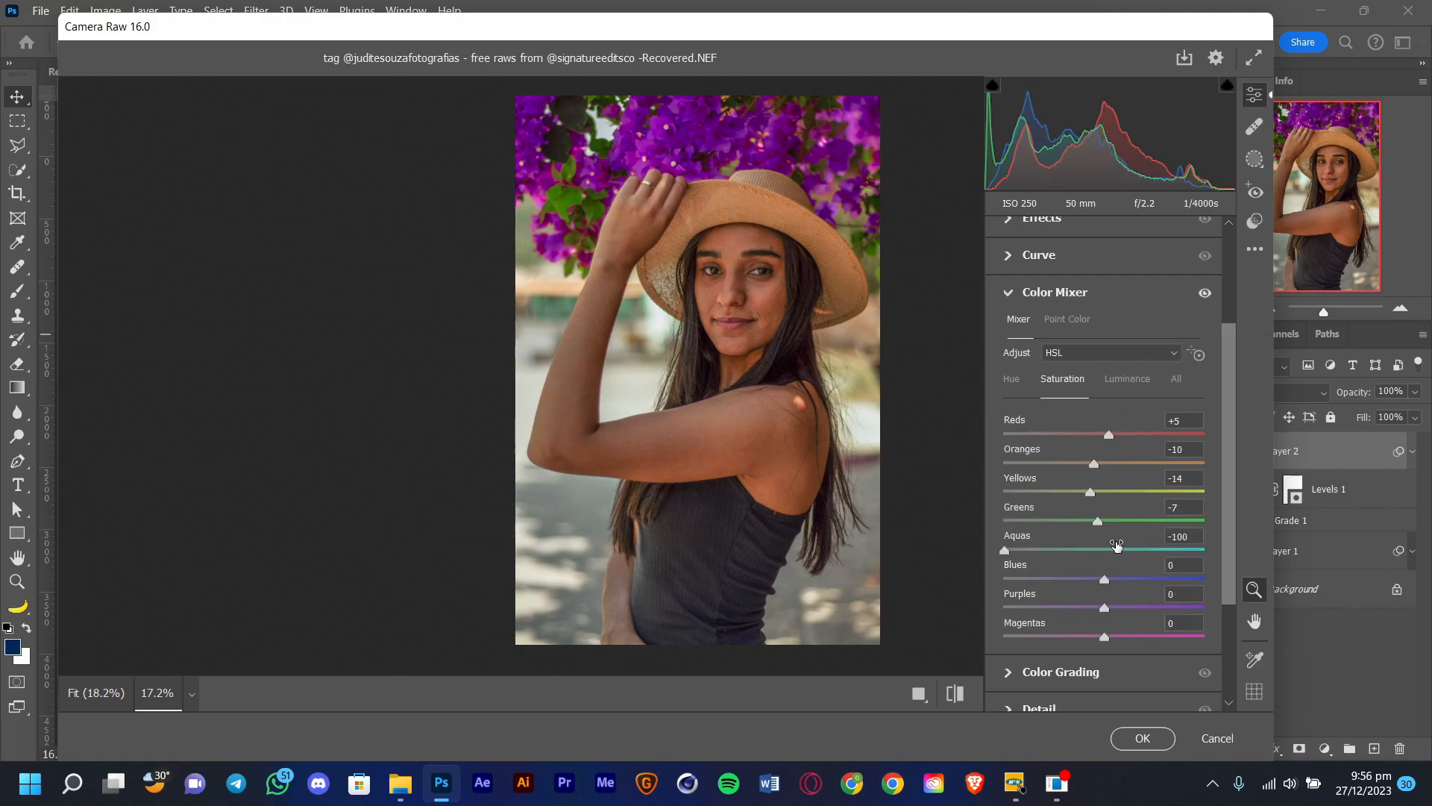
Inspect the flowers and hand up close and set the saturation of Purples to +2, Magentas to -11 and Yellows to -20.
drag(1107, 610, 1096, 644)
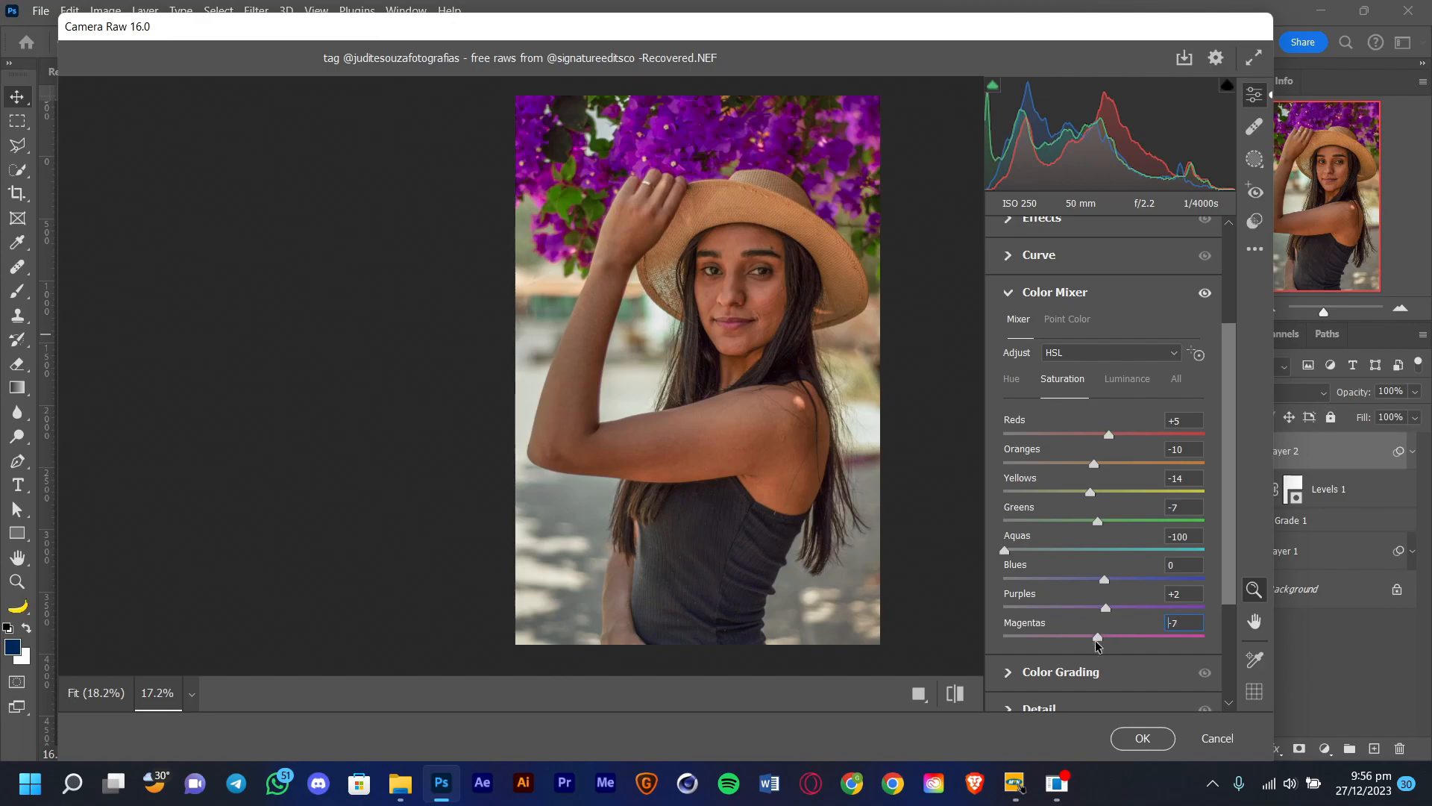
scroll(561, 171, up, 10)
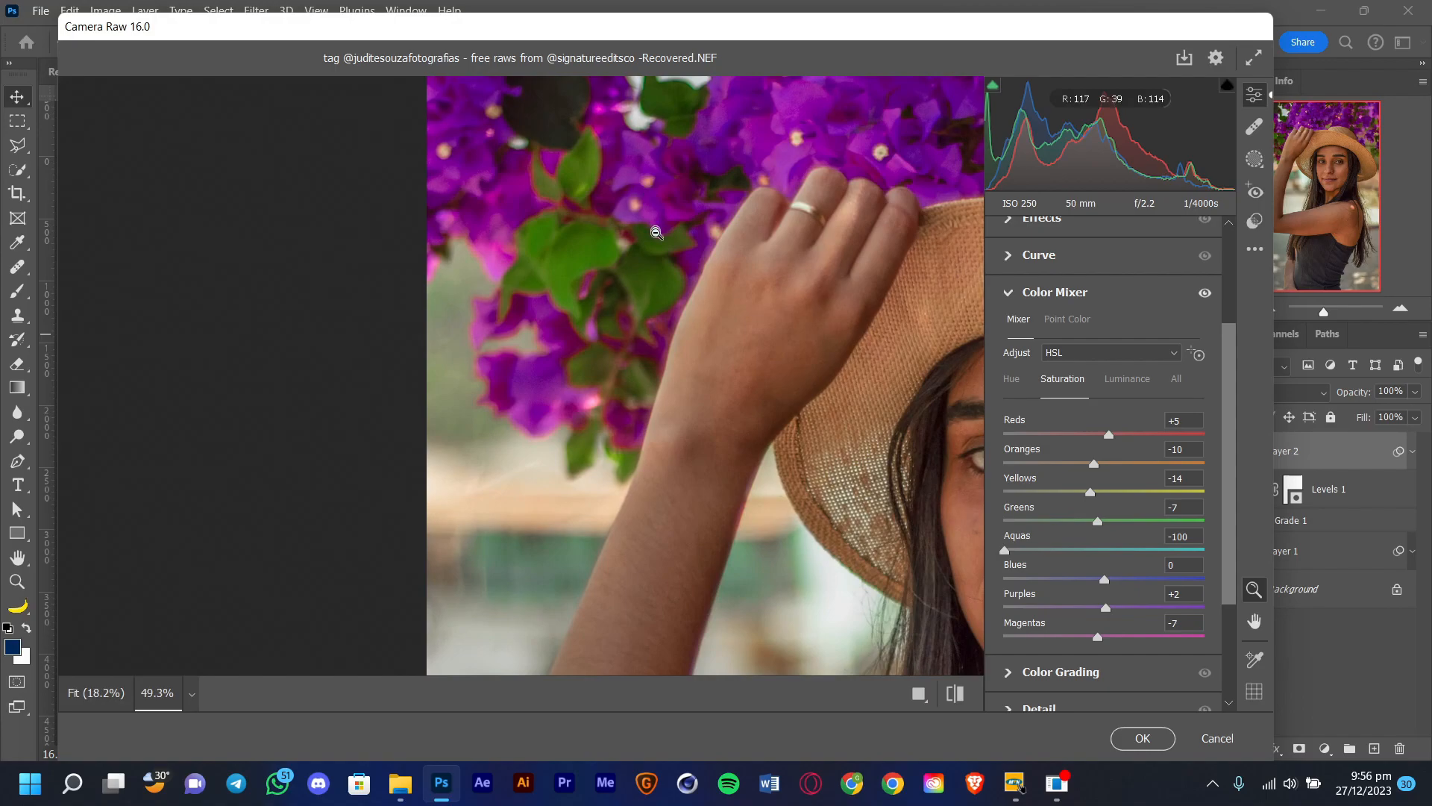
drag(1098, 638, 1094, 593)
drag(1092, 494, 960, 498)
drag(861, 499, 993, 502)
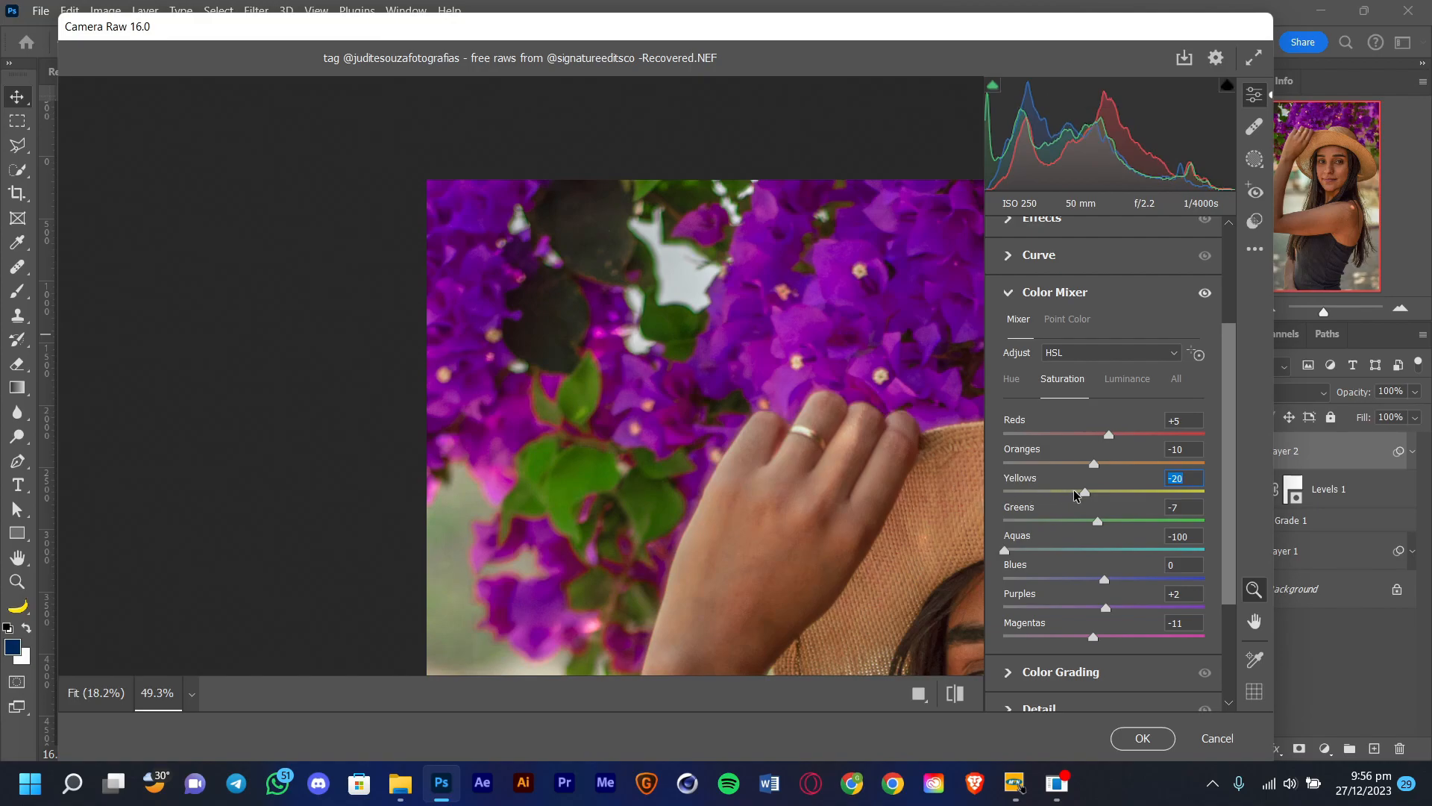
drag(893, 503, 786, 547)
Compare the current portrait settings repeatedly with the default settings.
click(954, 694)
click(955, 694)
key(q)
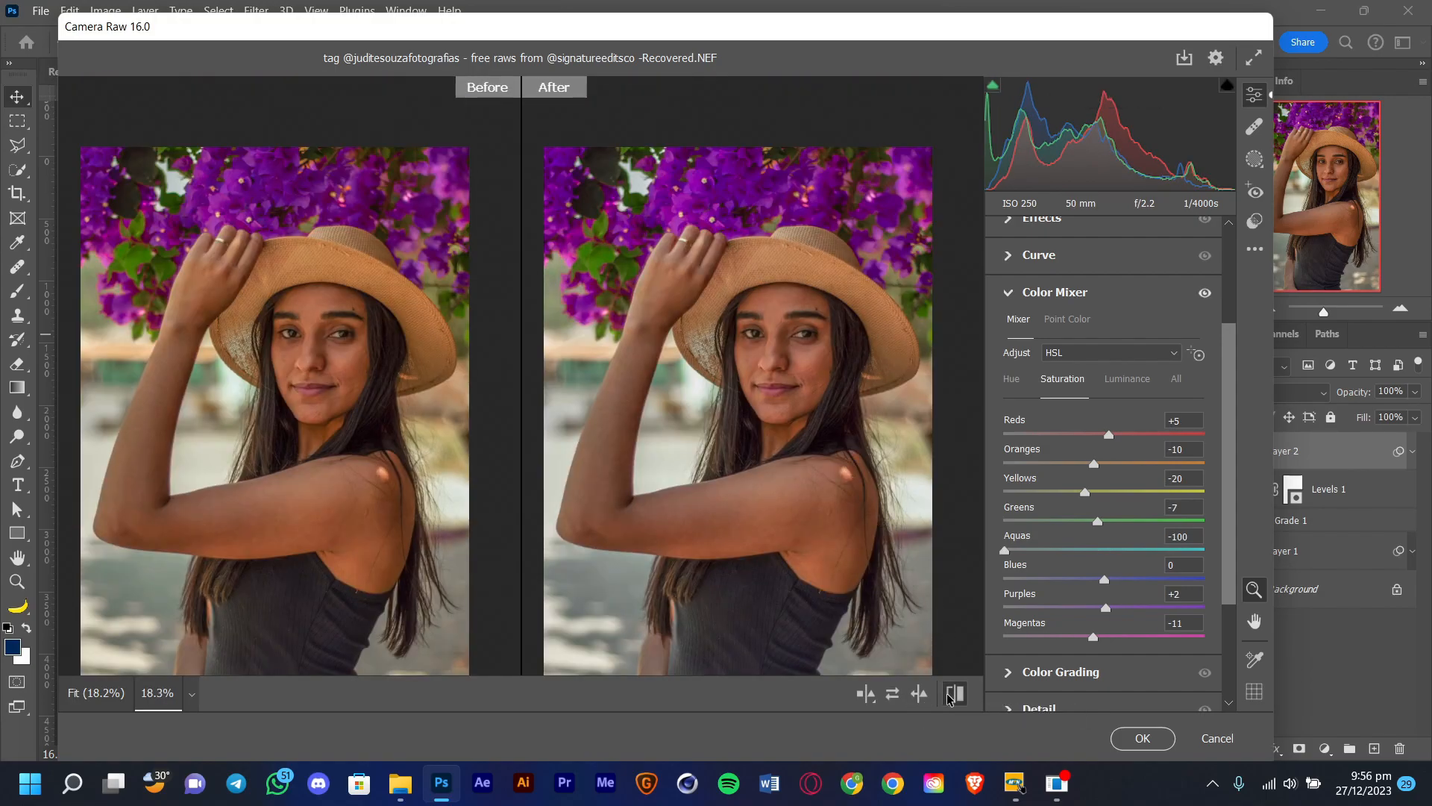
click(955, 693)
click(954, 694)
click(955, 694)
click(949, 695)
click(949, 696)
click(949, 695)
click(949, 698)
click(950, 698)
Examine the skin, hat and flowers in the side-by-side Before and After views.
scroll(726, 439, down, 1)
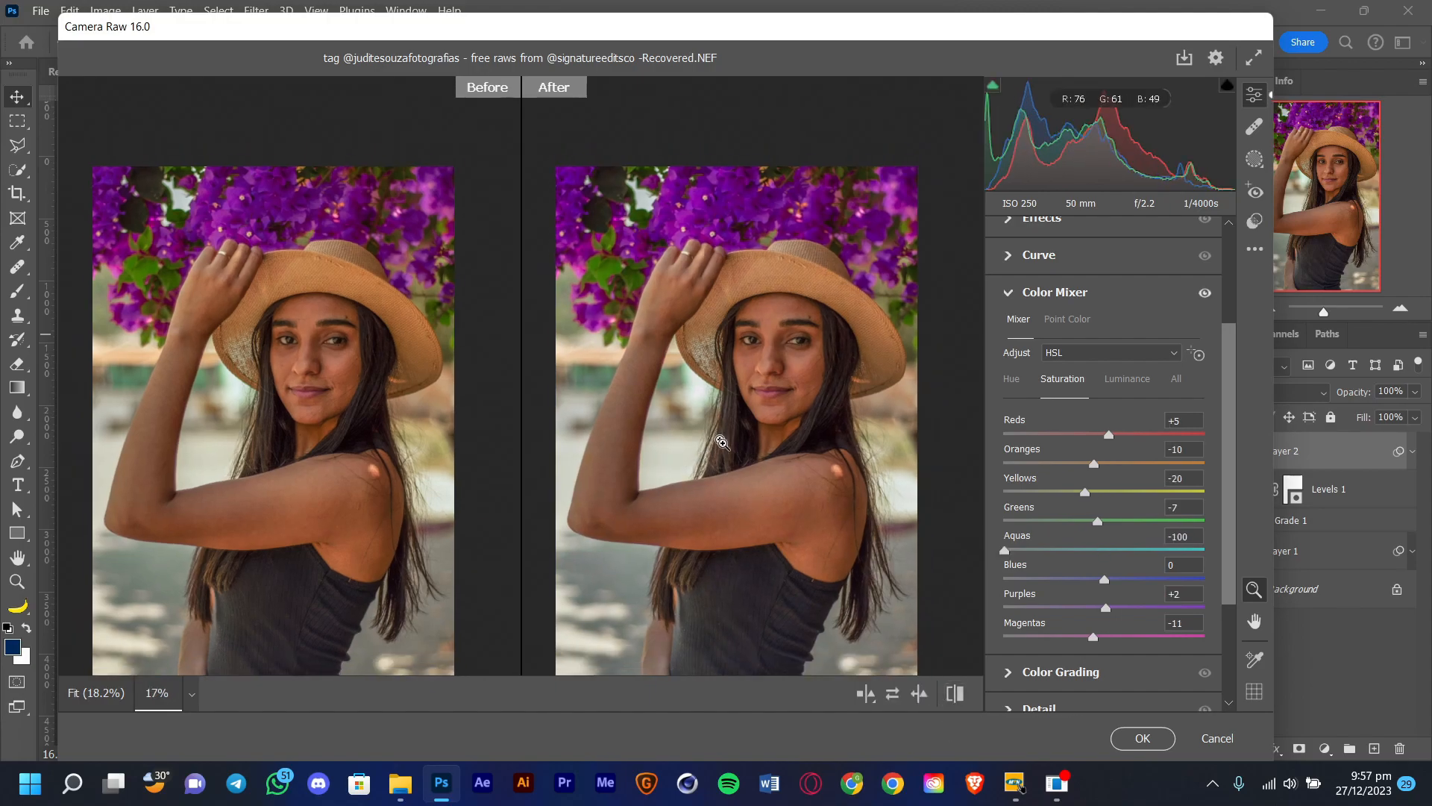
scroll(761, 438, down, 1)
scroll(758, 442, up, 1)
scroll(757, 444, down, 1)
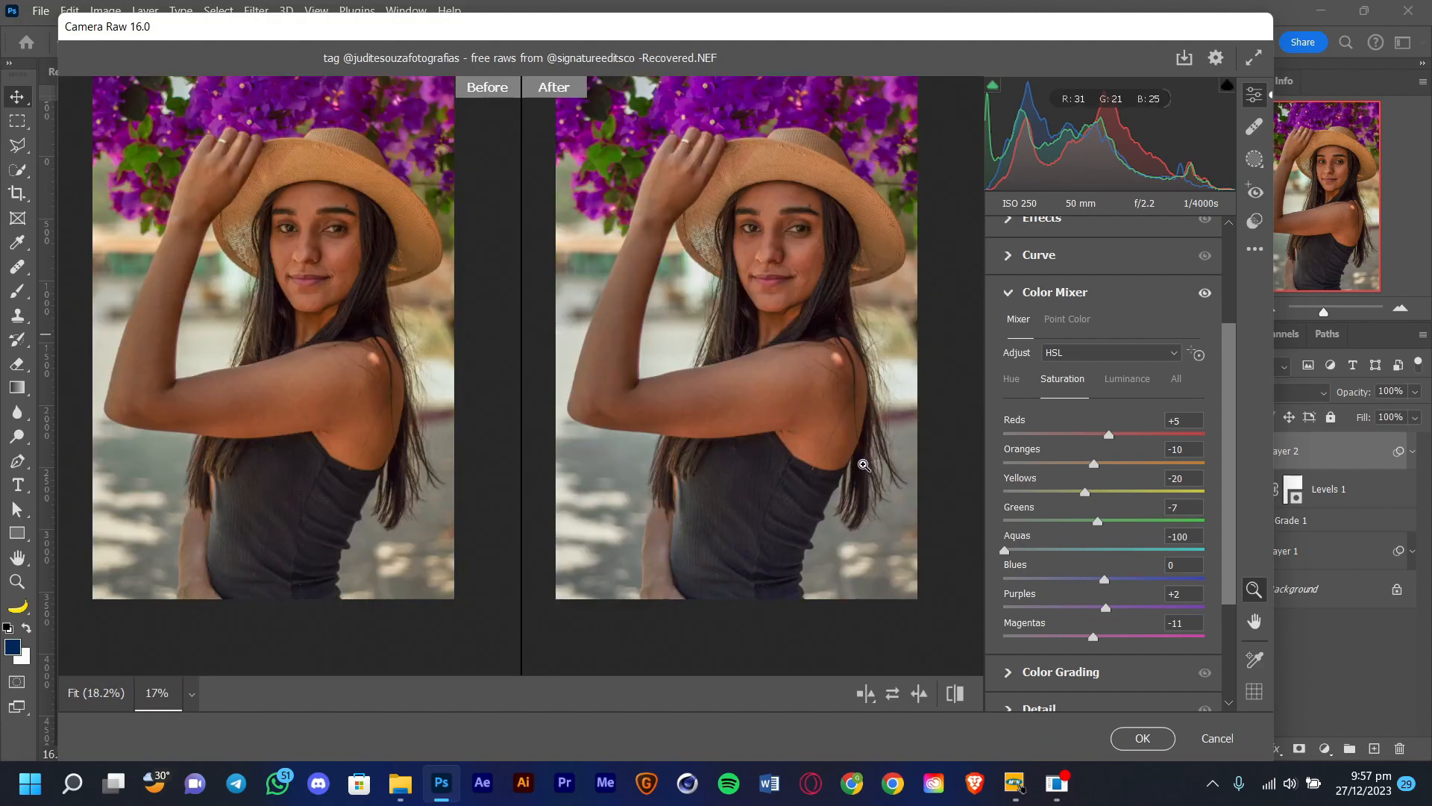
scroll(860, 468, up, 1)
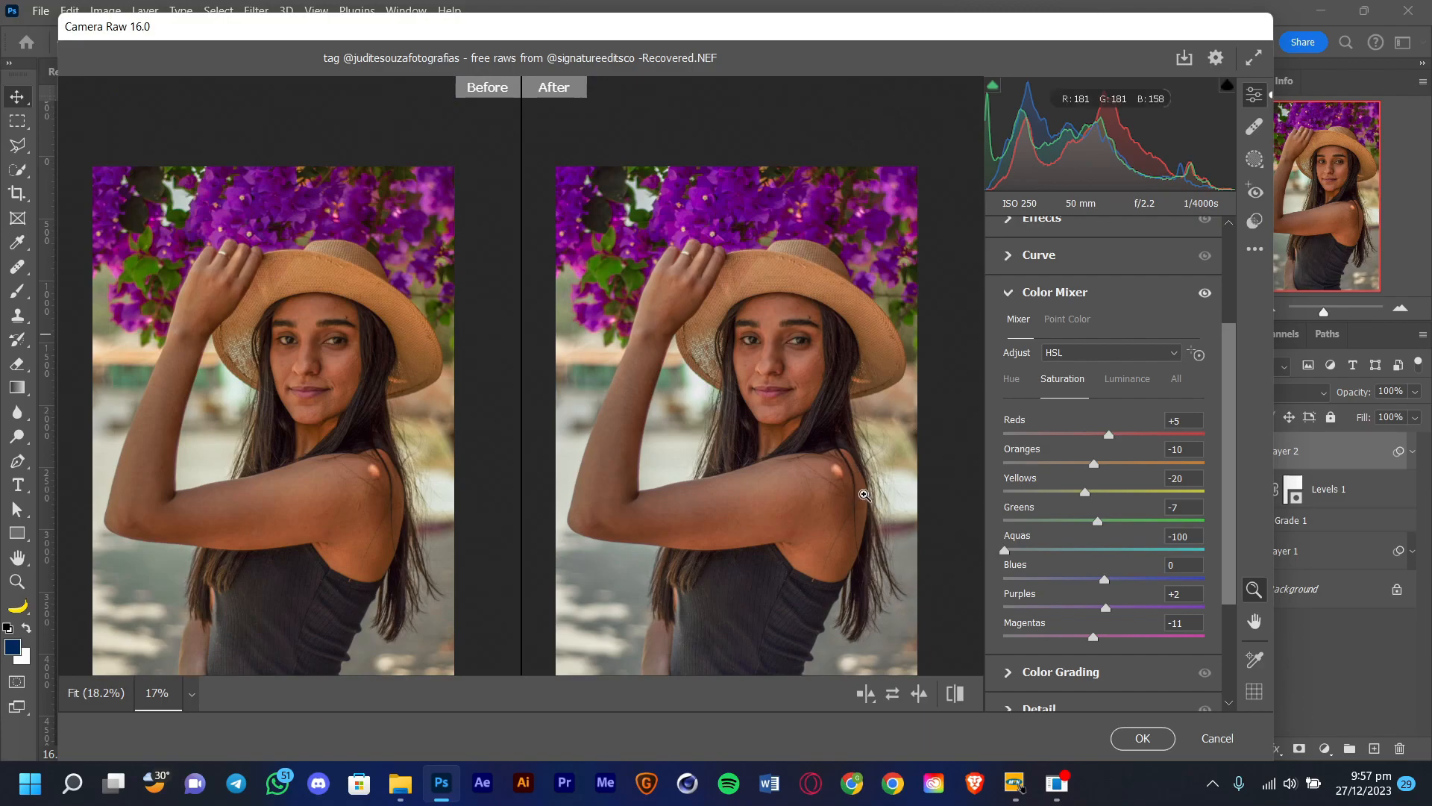
scroll(866, 489, up, 1)
scroll(858, 485, up, 1)
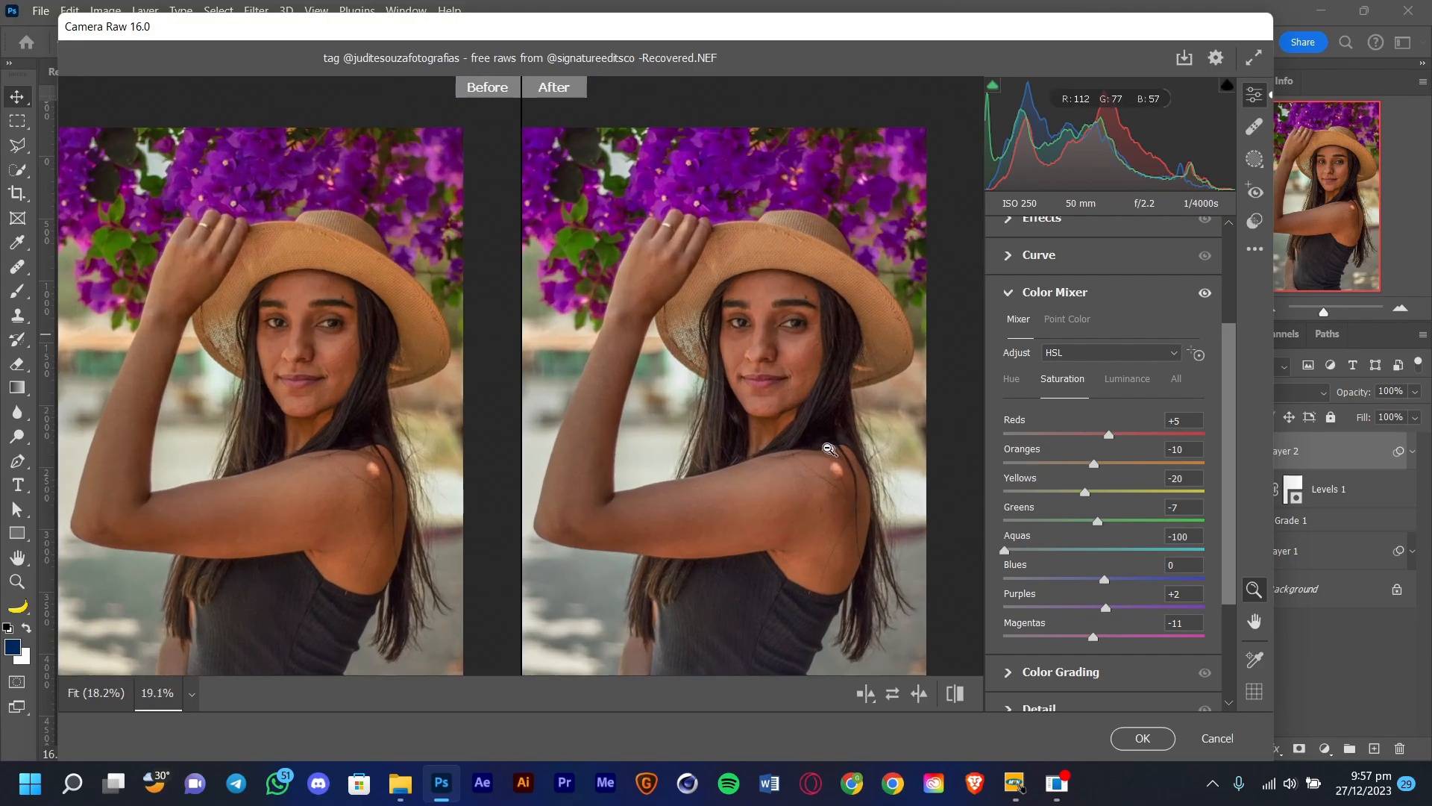
scroll(828, 446, down, 1)
scroll(828, 446, up, 1)
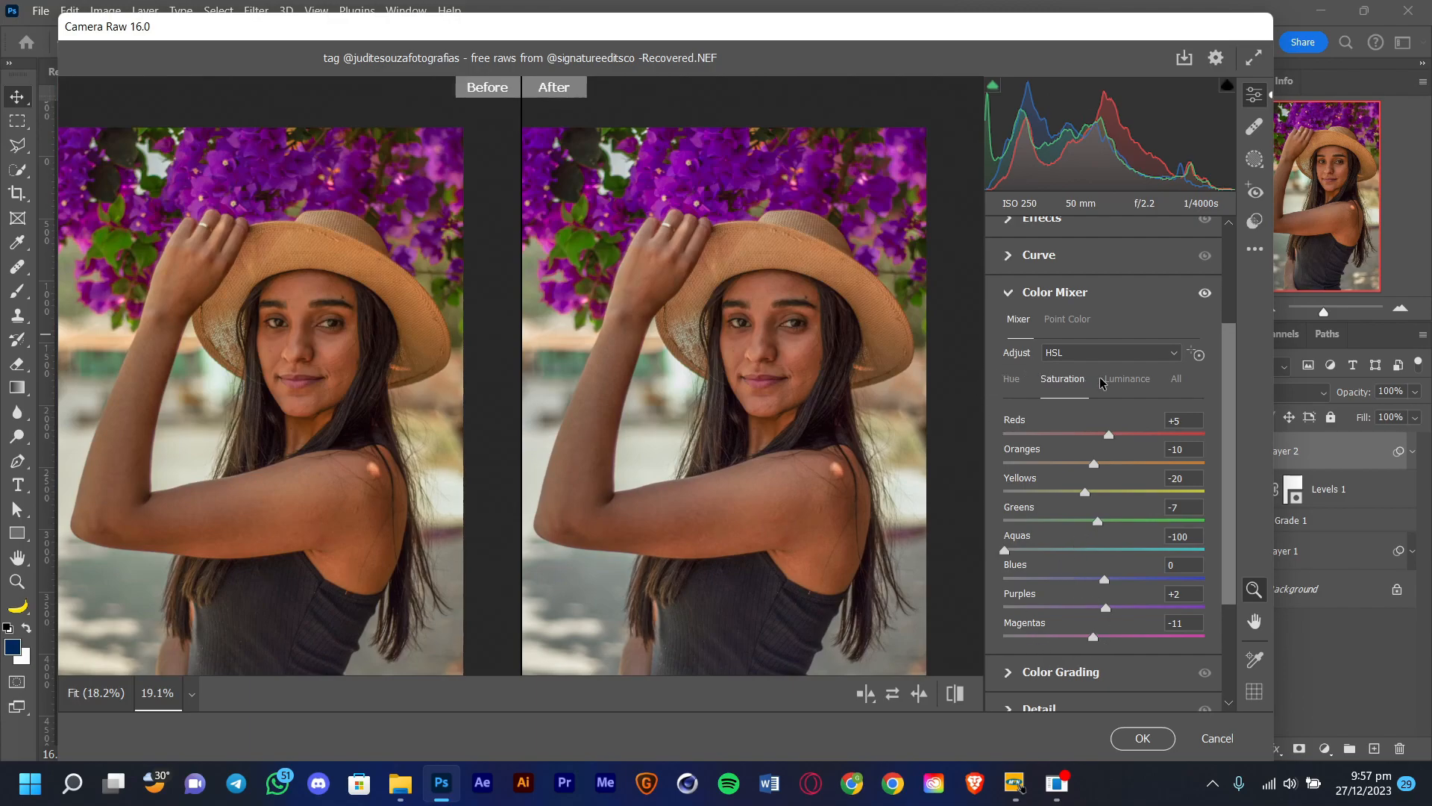
In the Color Mixer, set the luminance of Reds to +2, Oranges to +3, Yellows to +5, Greens to +2 and Aquas to +2.
click(1127, 380)
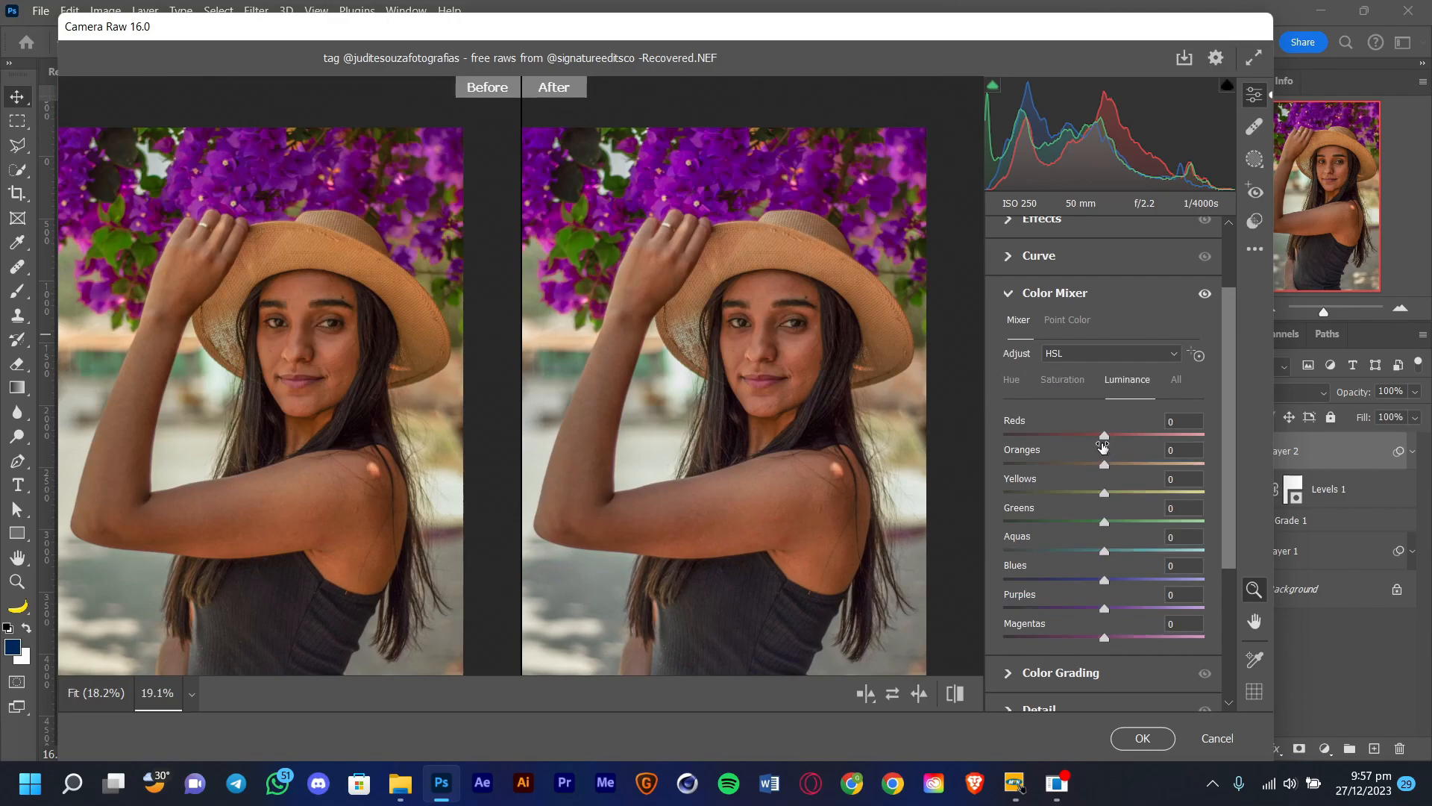
mouse_move(1130, 437)
mouse_down()
mouse_move(1087, 437)
mouse_move(1227, 459)
mouse_move(1161, 439)
mouse_move(1115, 446)
mouse_up()
mouse_move(1104, 464)
mouse_down()
mouse_move(1118, 461)
mouse_move(1105, 466)
mouse_up()
mouse_move(1102, 495)
mouse_down()
mouse_move(1089, 493)
mouse_move(1227, 485)
mouse_move(1060, 489)
mouse_move(1206, 477)
mouse_move(1107, 468)
mouse_up()
mouse_move(1105, 524)
mouse_down()
mouse_move(1059, 526)
mouse_move(1154, 530)
mouse_move(1101, 531)
mouse_move(1119, 536)
mouse_up()
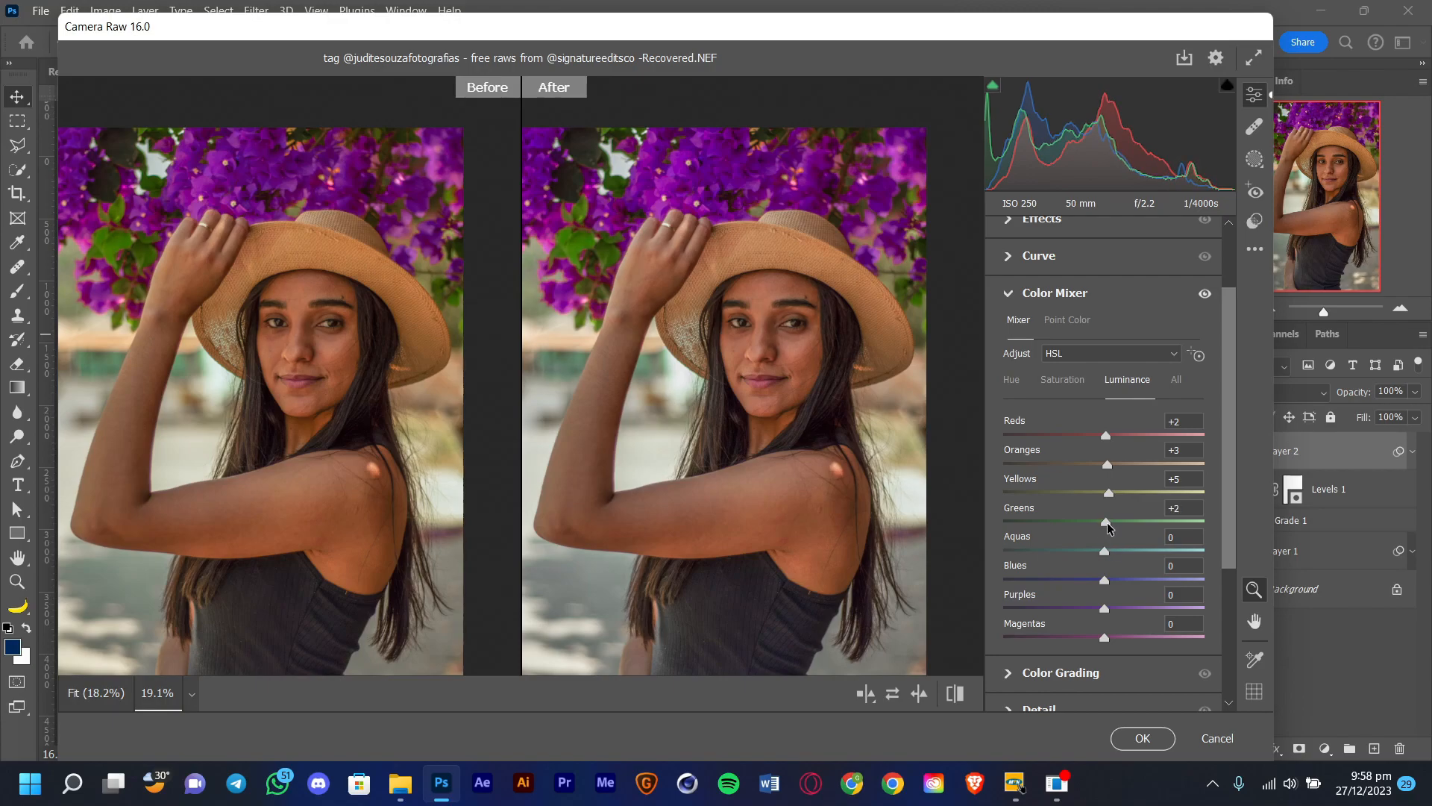
mouse_move(1108, 522)
mouse_down()
mouse_move(1084, 527)
mouse_move(1113, 539)
mouse_up()
mouse_move(1104, 551)
mouse_down()
mouse_move(1193, 553)
mouse_move(1227, 569)
mouse_move(1241, 558)
mouse_move(1192, 585)
mouse_move(963, 585)
mouse_move(1130, 572)
mouse_move(1113, 570)
mouse_up()
Set the luminance of Purples to +2, then test Magentas across its range and return it to 0.
drag(1105, 610, 1207, 597)
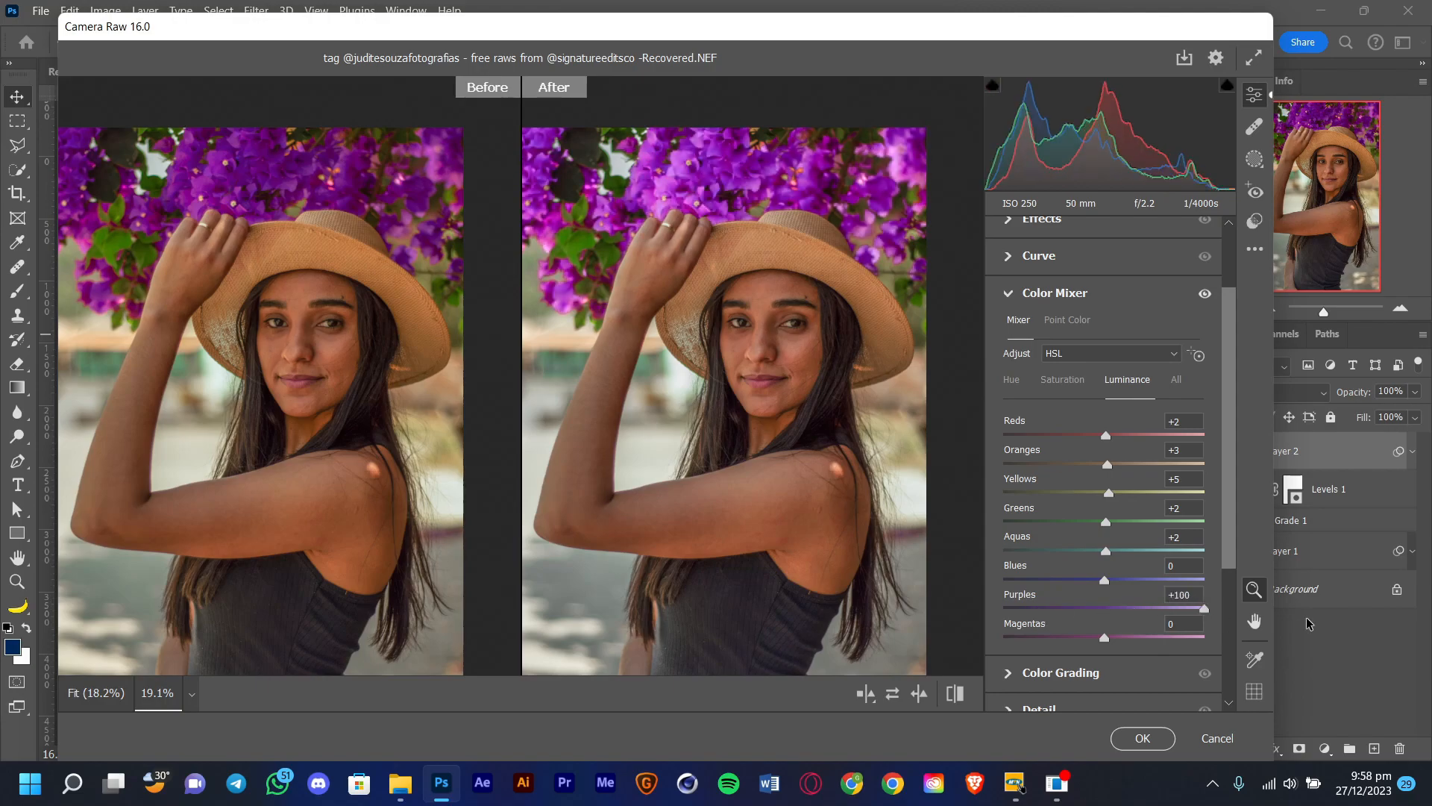
drag(1204, 608, 1109, 611)
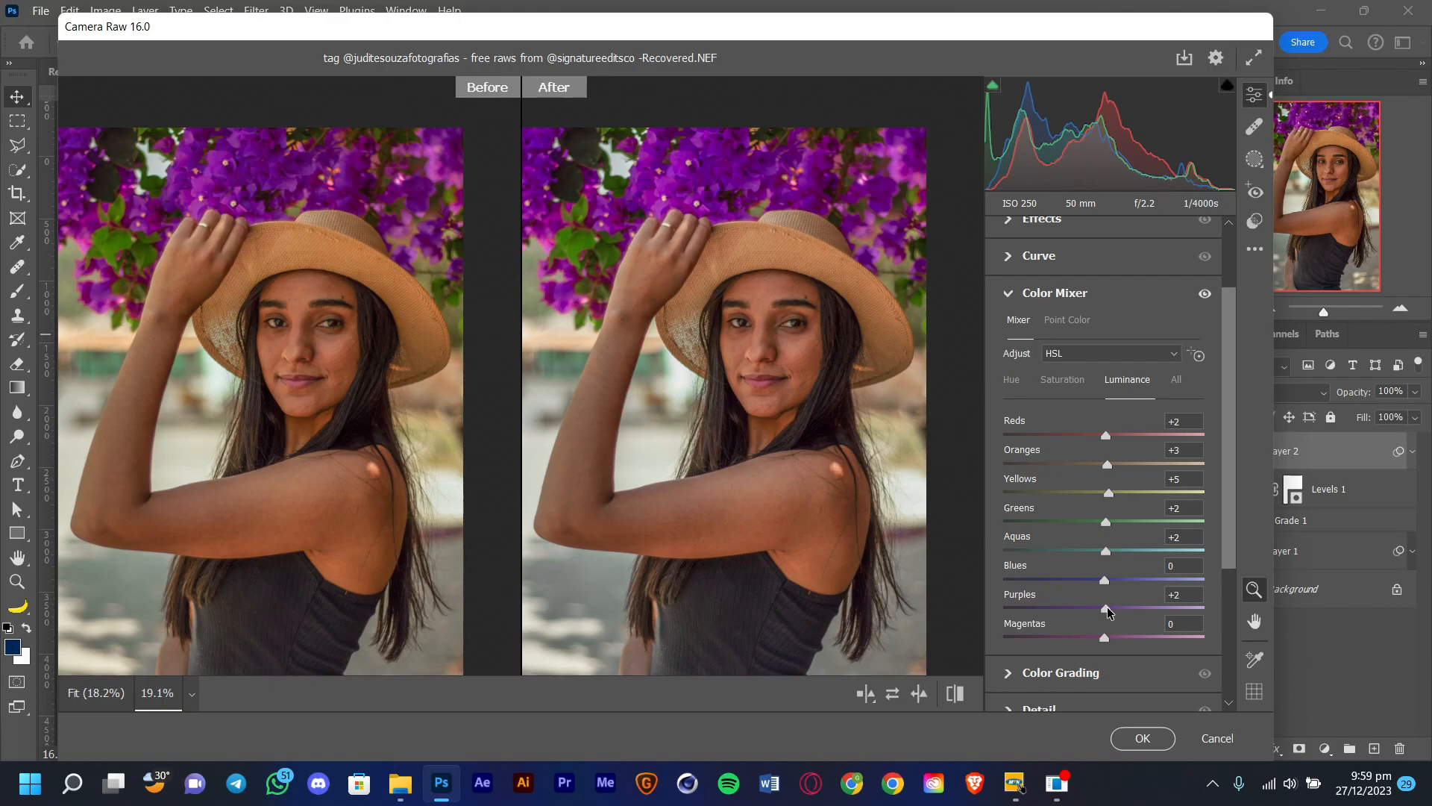
drag(1106, 640, 1329, 654)
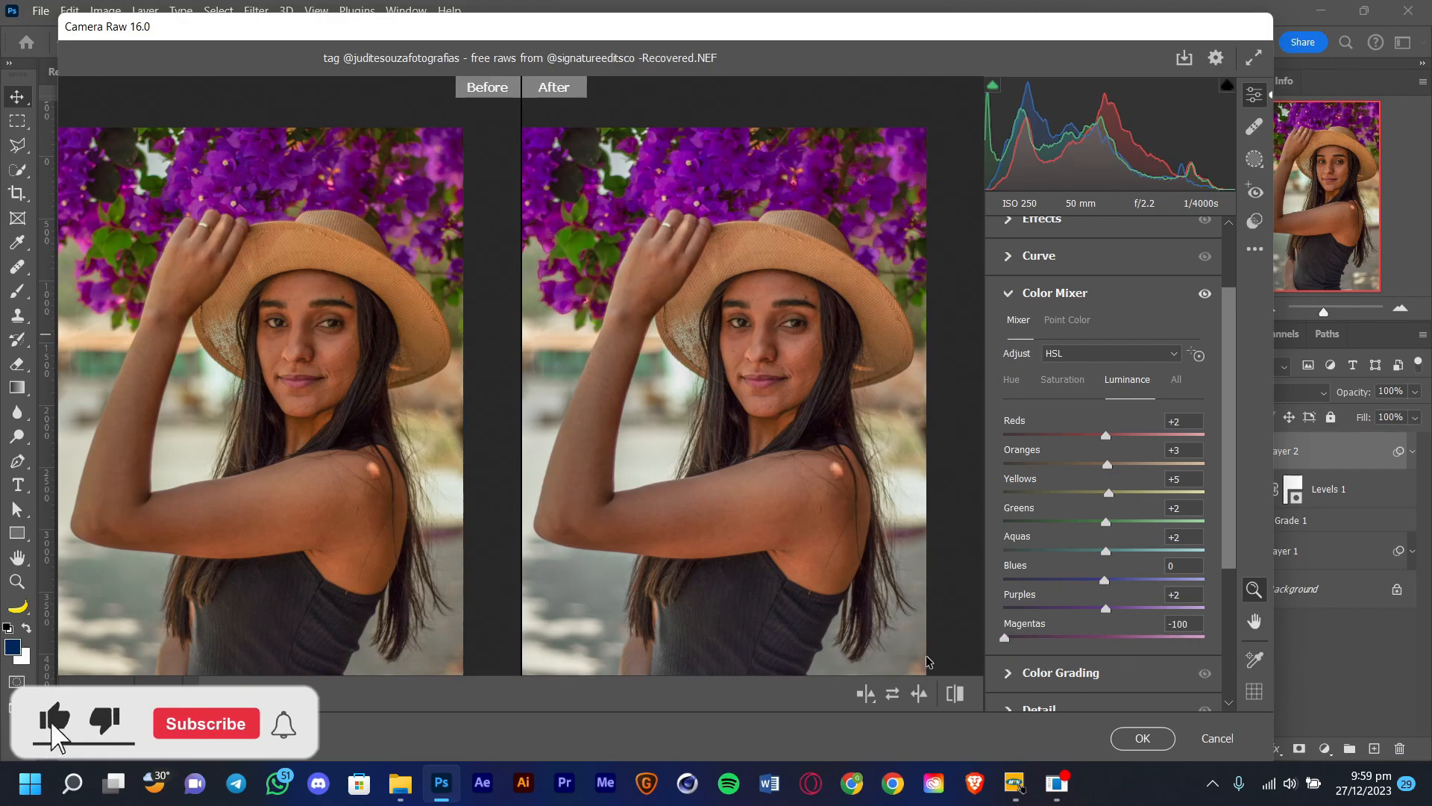
drag(1204, 639, 1107, 642)
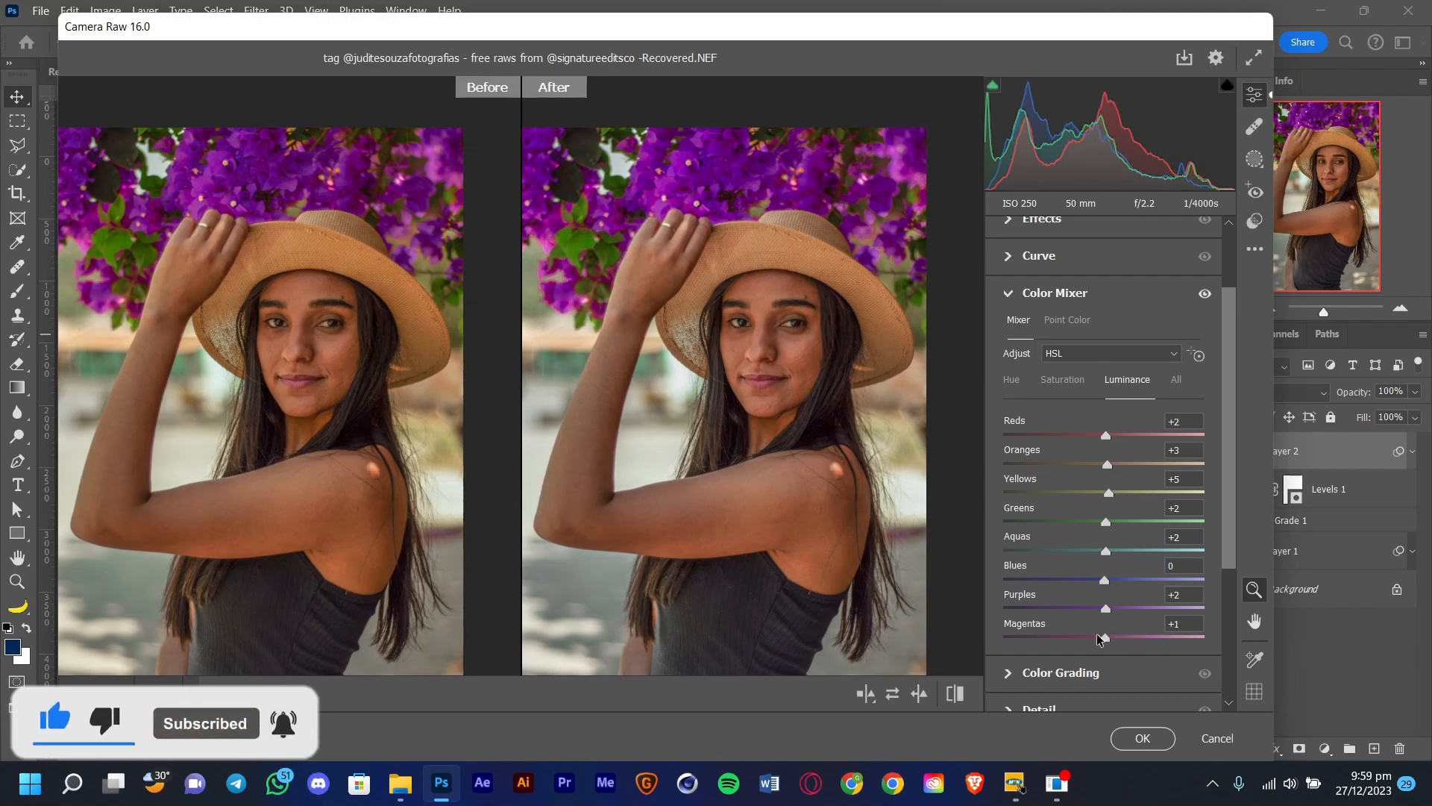
click(1188, 620)
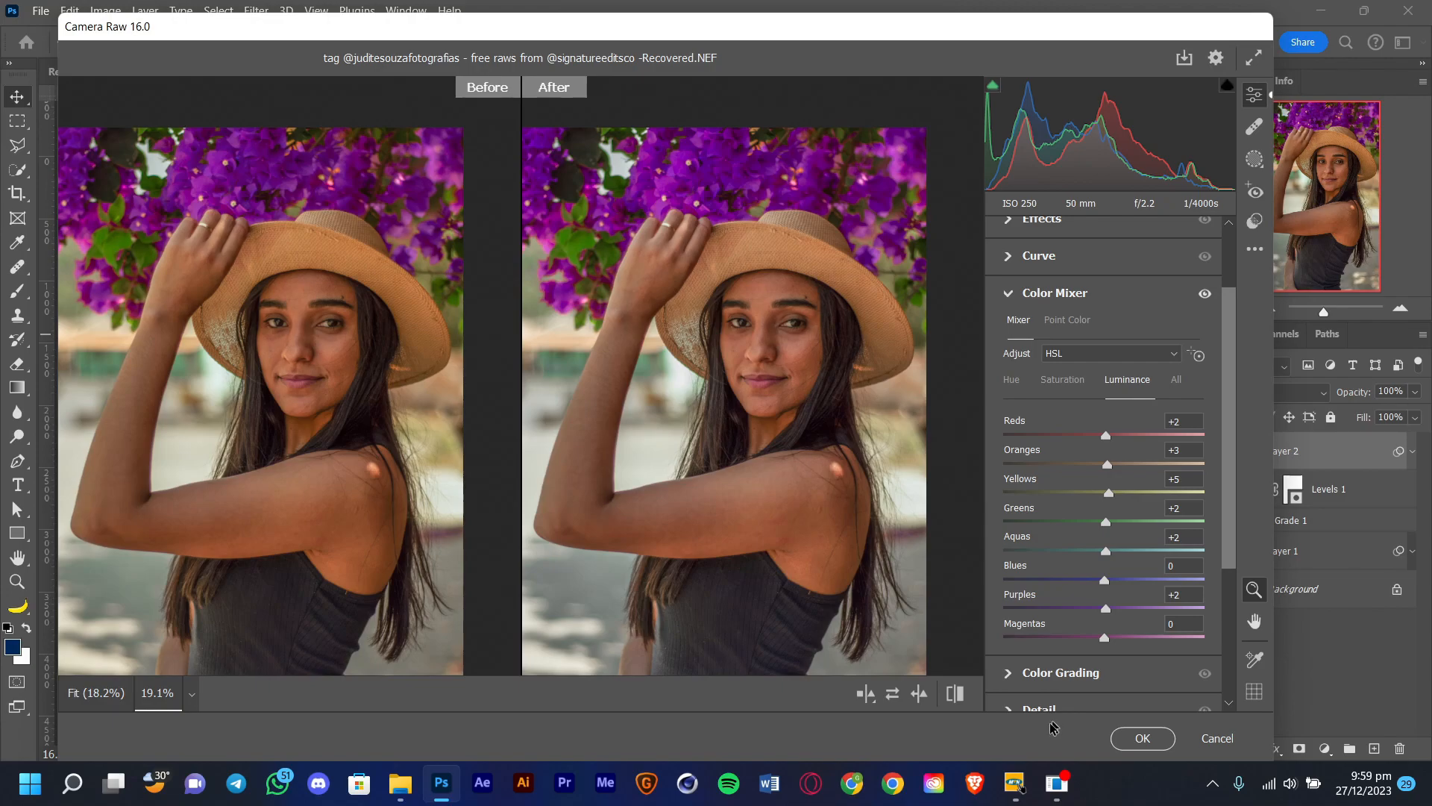
In Color Grading, tint the midtones slightly yellow, the shadows purple at hue 274 and saturation 38, and the highlights faintly teal.
drag(854, 490, 845, 478)
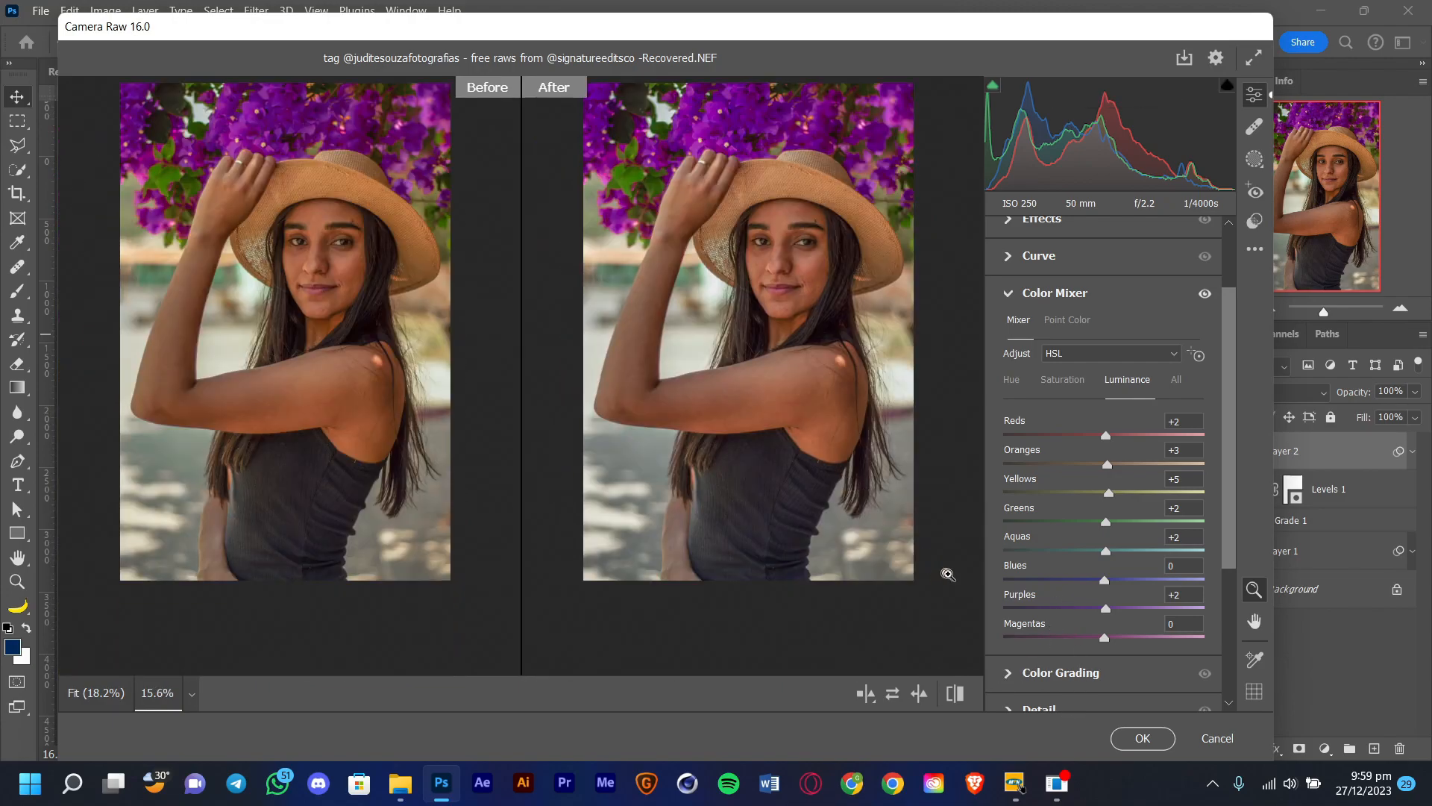
click(1007, 680)
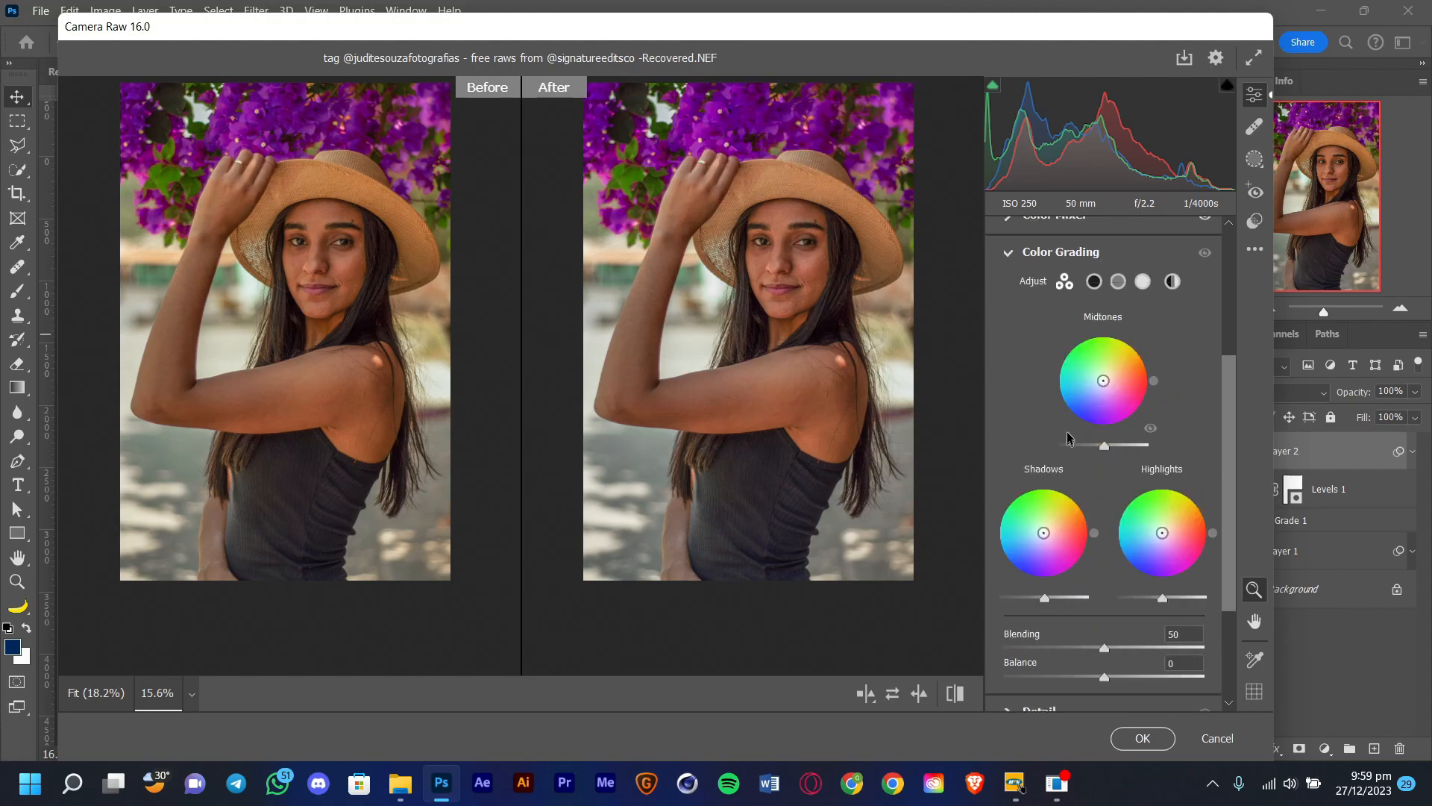
drag(1109, 393, 1106, 375)
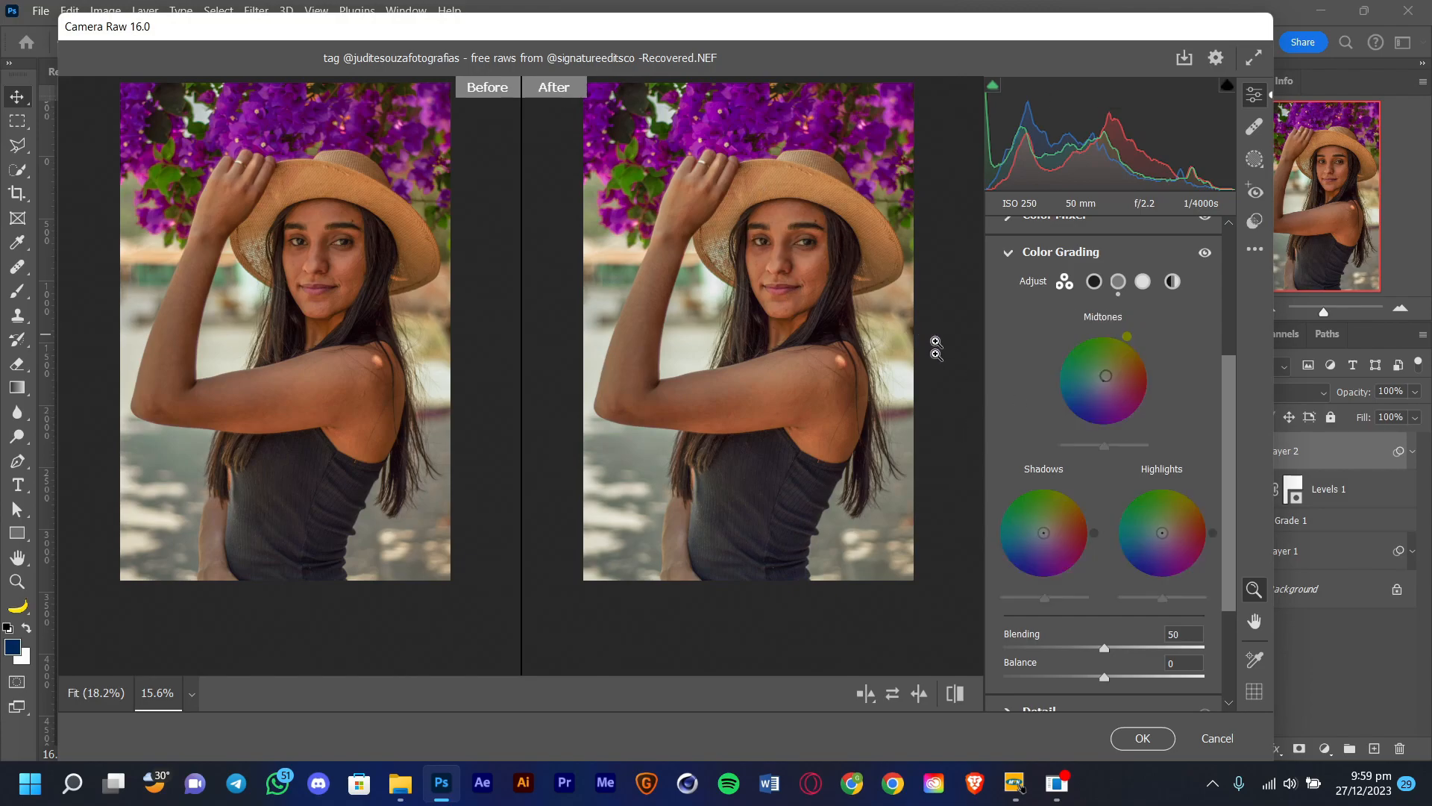
mouse_move(1043, 533)
mouse_down()
mouse_move(1027, 546)
mouse_move(1049, 546)
mouse_move(1028, 543)
mouse_move(1039, 526)
mouse_move(1063, 550)
mouse_move(1045, 552)
mouse_move(1030, 526)
mouse_move(1048, 531)
mouse_move(1044, 548)
mouse_up()
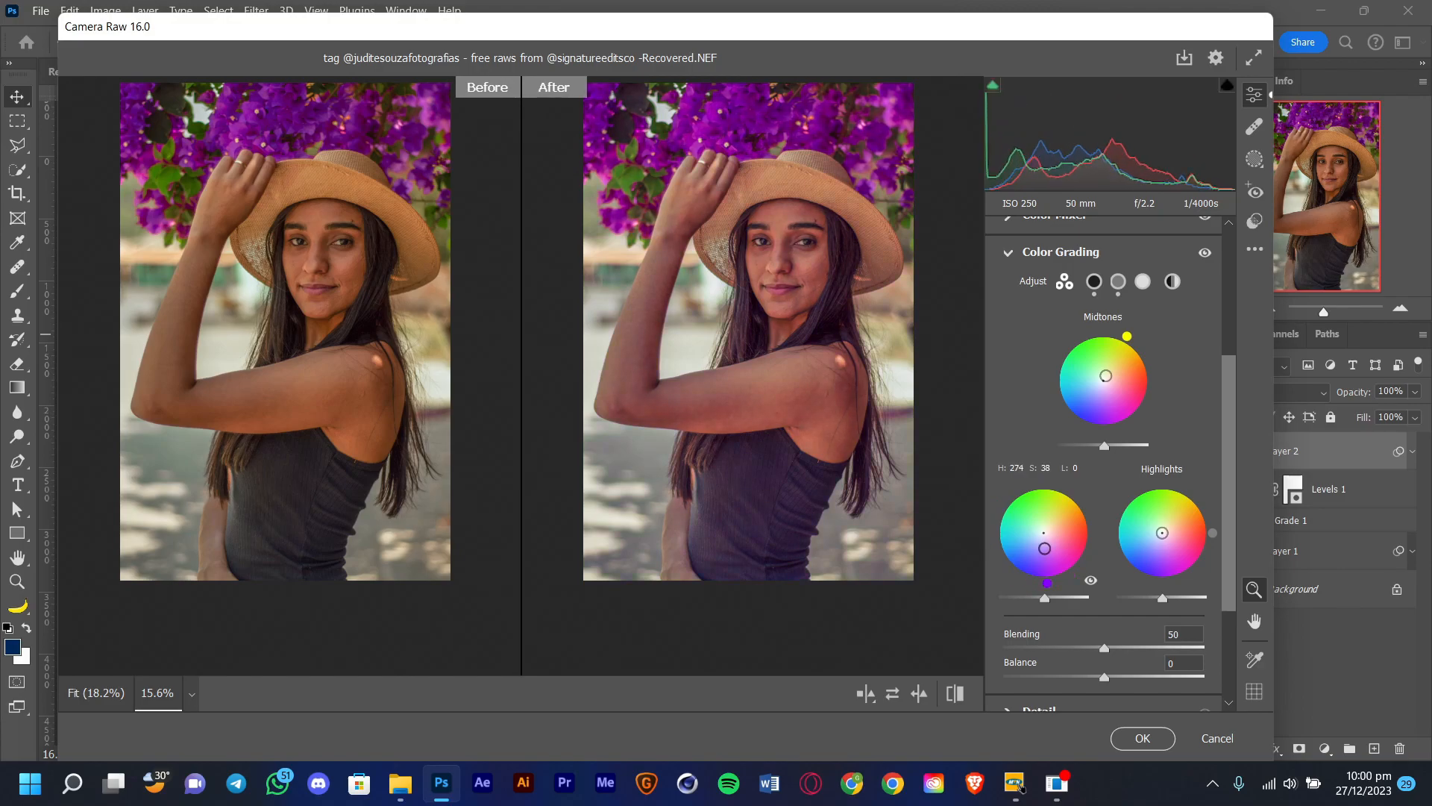
mouse_move(1163, 533)
mouse_down()
mouse_move(1152, 515)
mouse_move(1158, 529)
mouse_up()
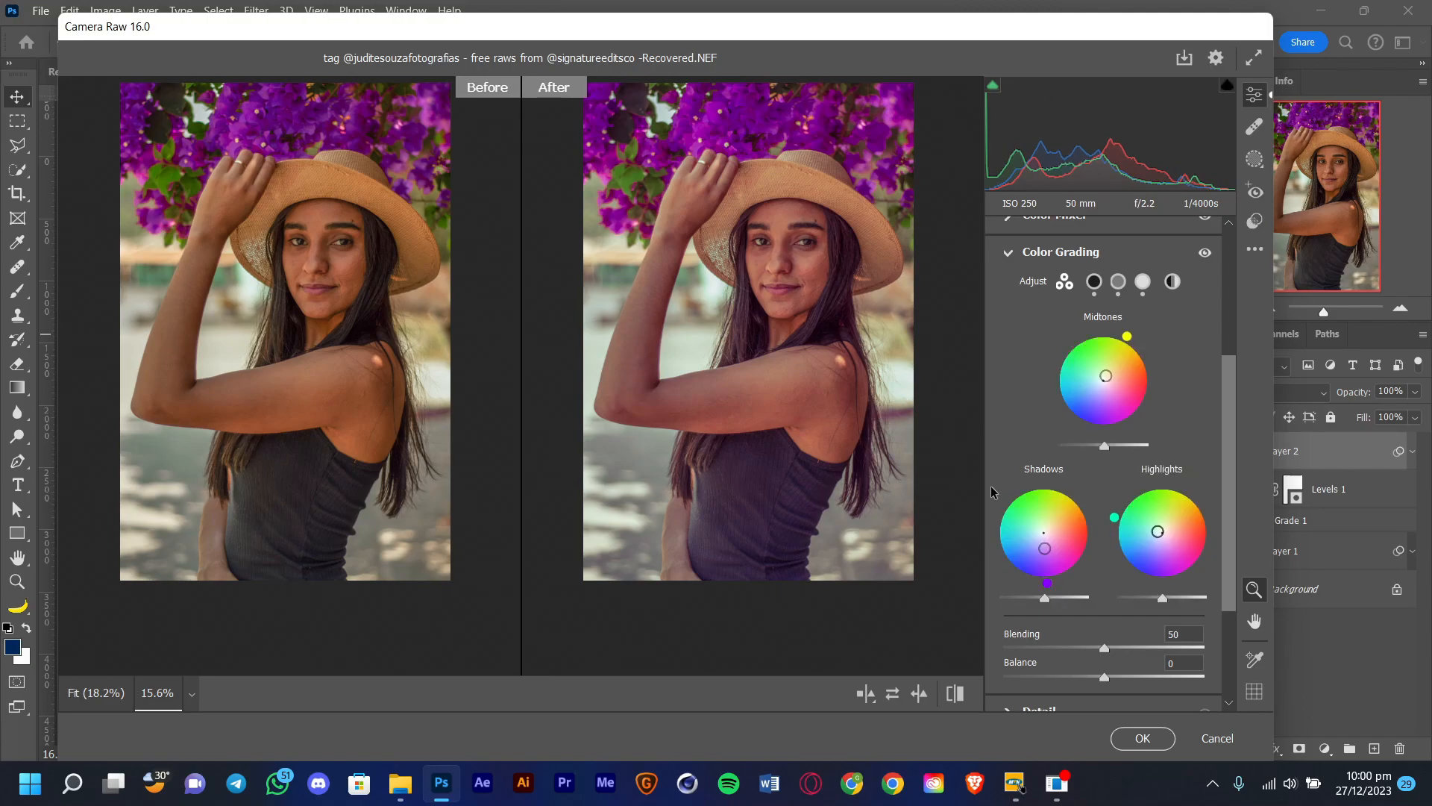
Check the tint on the skin up close and shift the shadows hue from purple towards blue.
scroll(826, 397, up, 1)
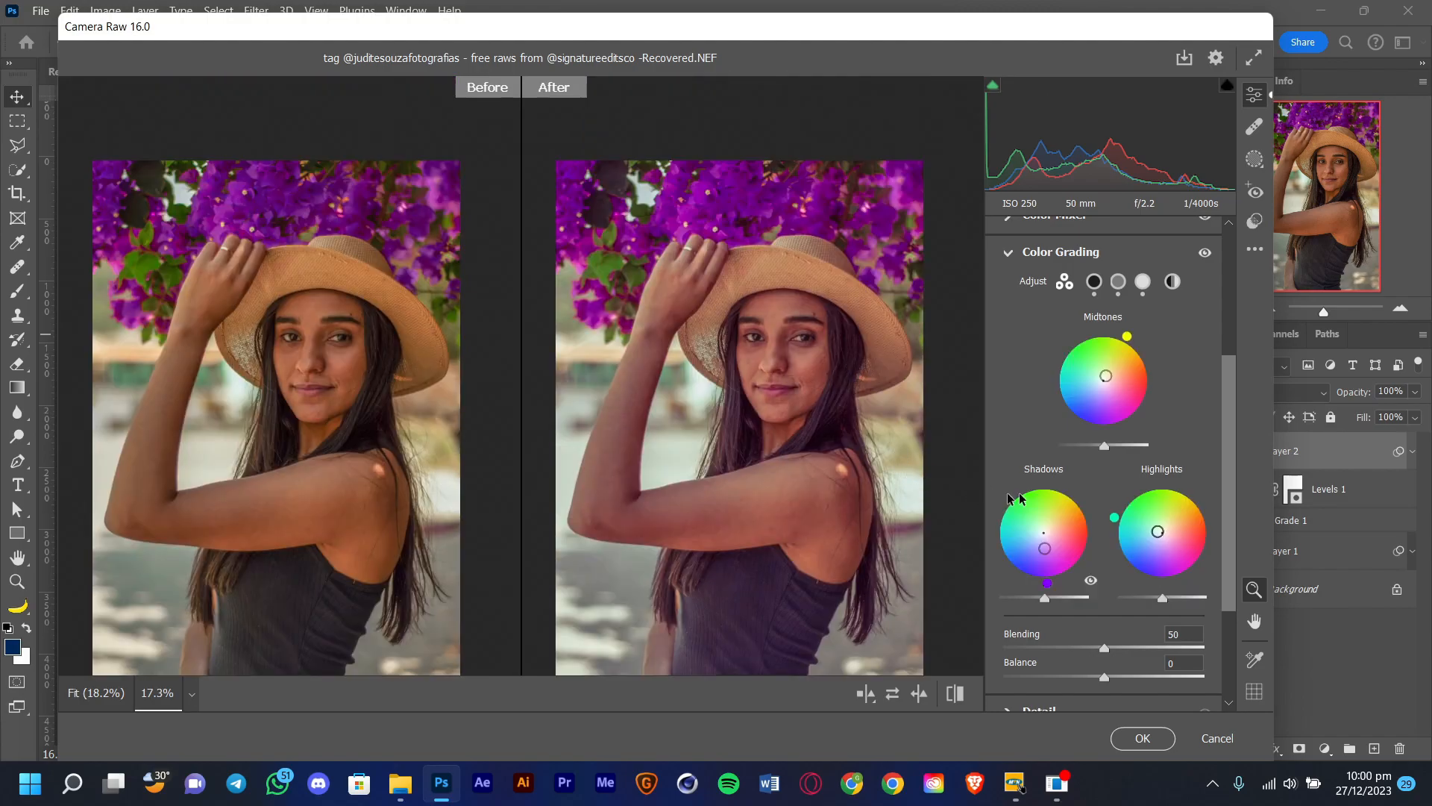
scroll(828, 460, up, 1)
scroll(831, 460, down, 1)
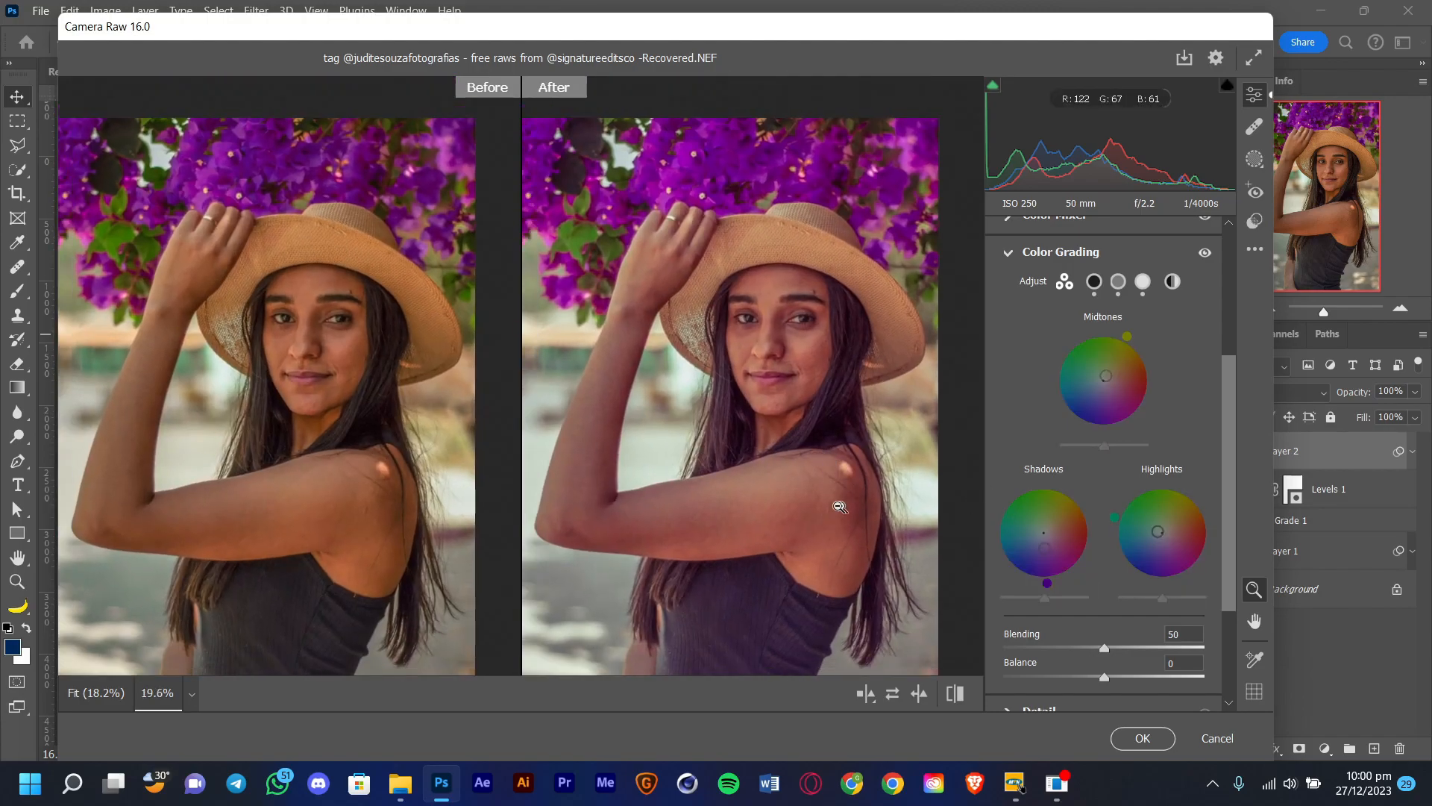
drag(1048, 583, 1035, 585)
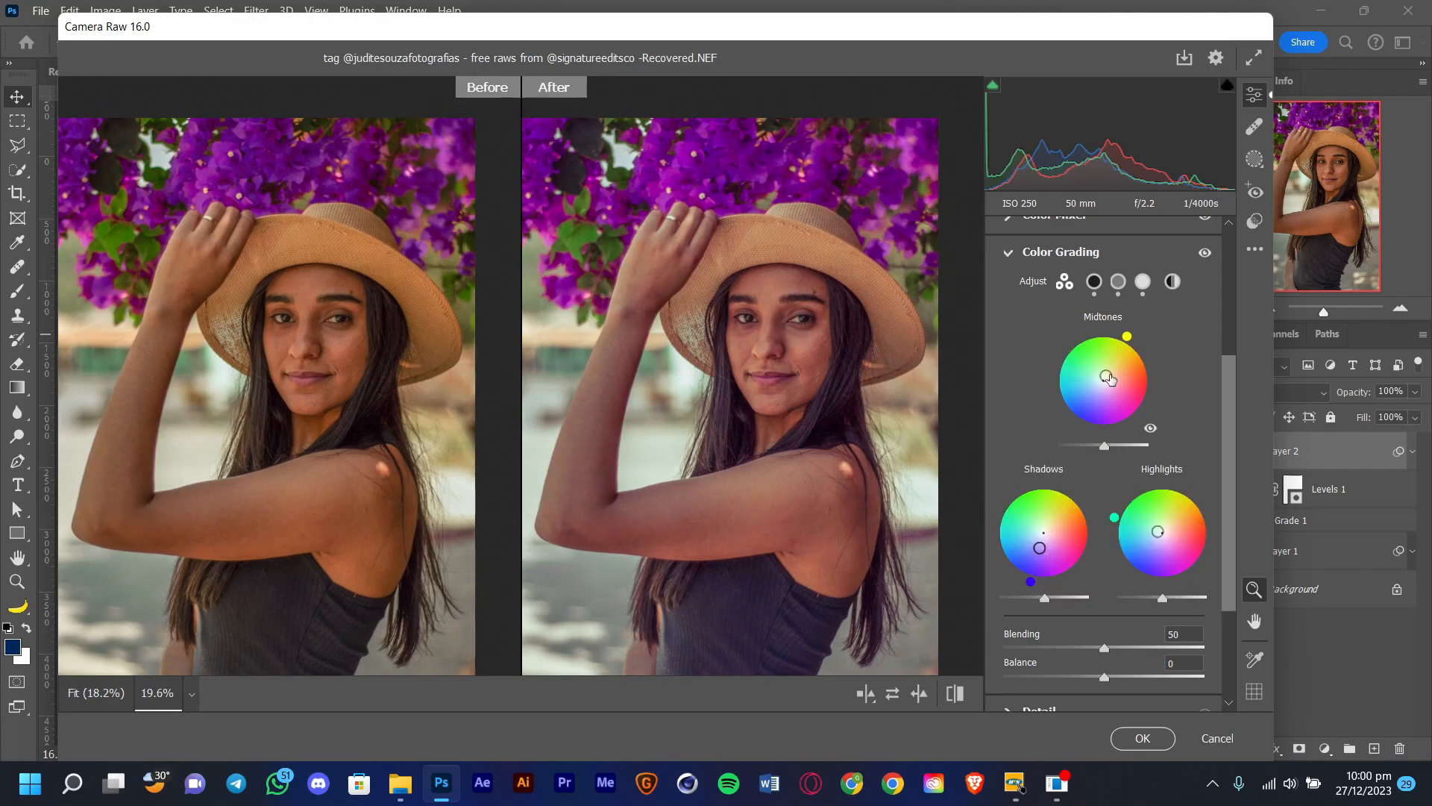
Set the midtones saturation to 7 and luminance to 16, and darken the shadows luminance slightly.
drag(1106, 375, 1105, 377)
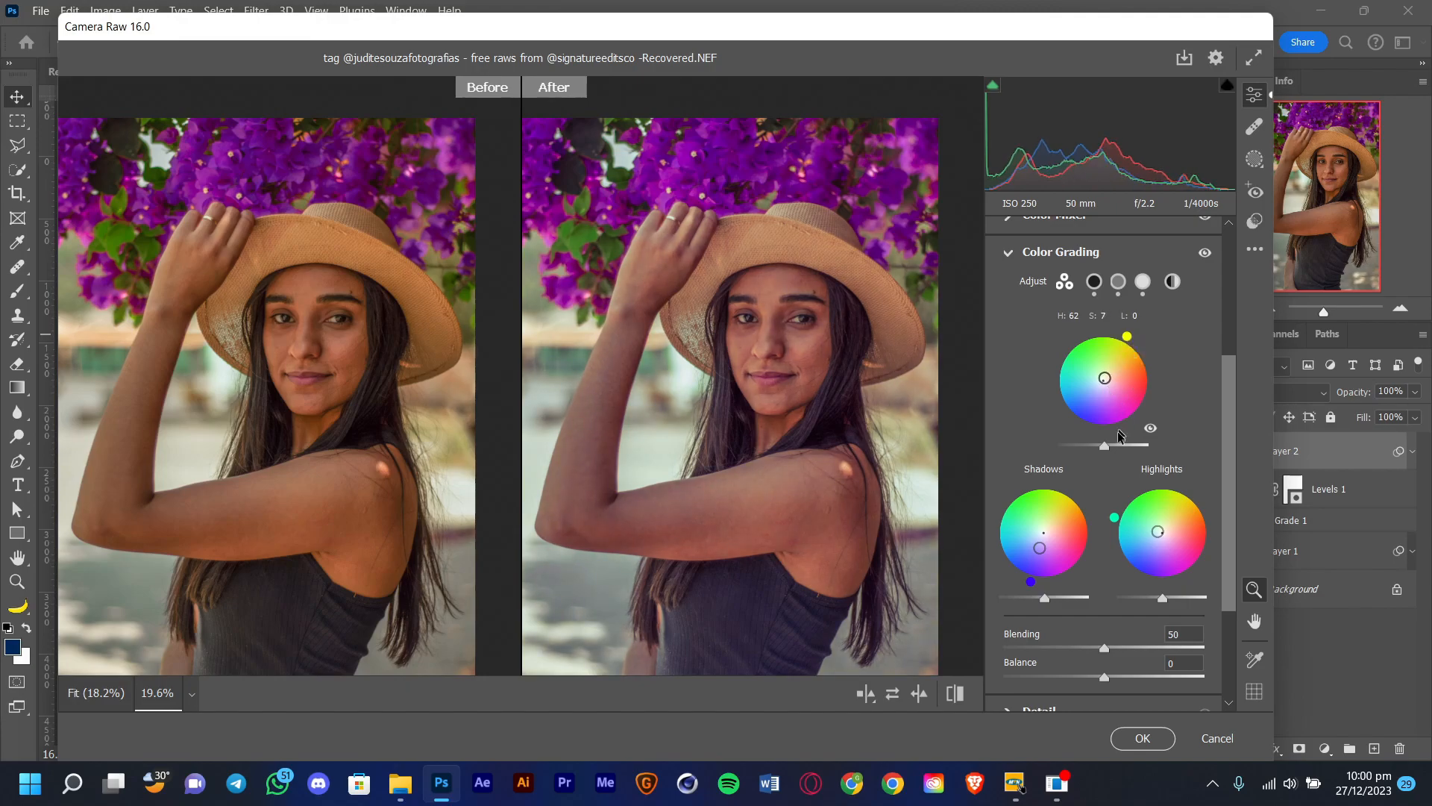
drag(1112, 447, 1116, 459)
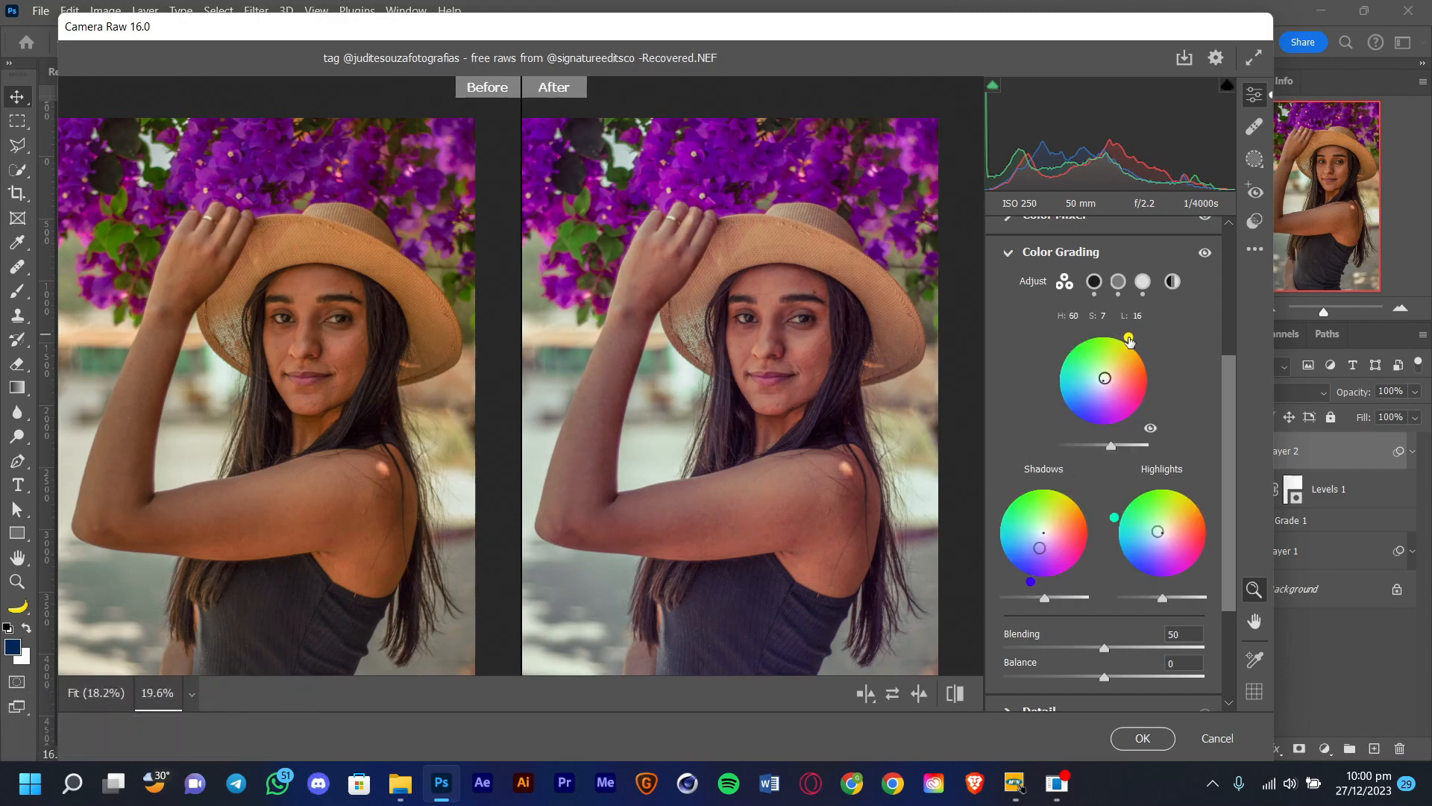
drag(1043, 597, 1041, 598)
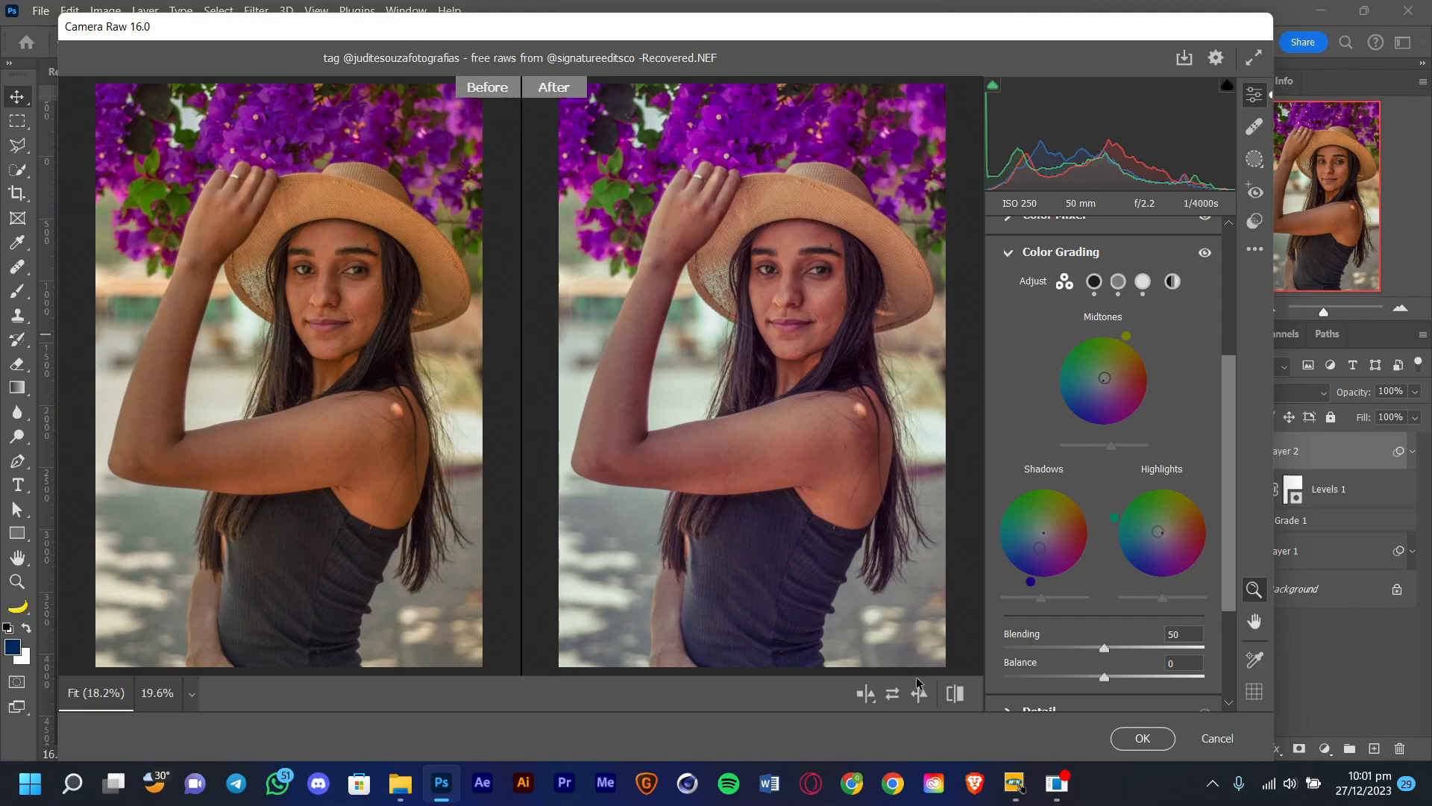
Compare the color-graded portrait with the default settings.
click(954, 694)
click(954, 695)
click(953, 694)
click(953, 695)
click(954, 695)
click(953, 695)
click(954, 694)
click(953, 695)
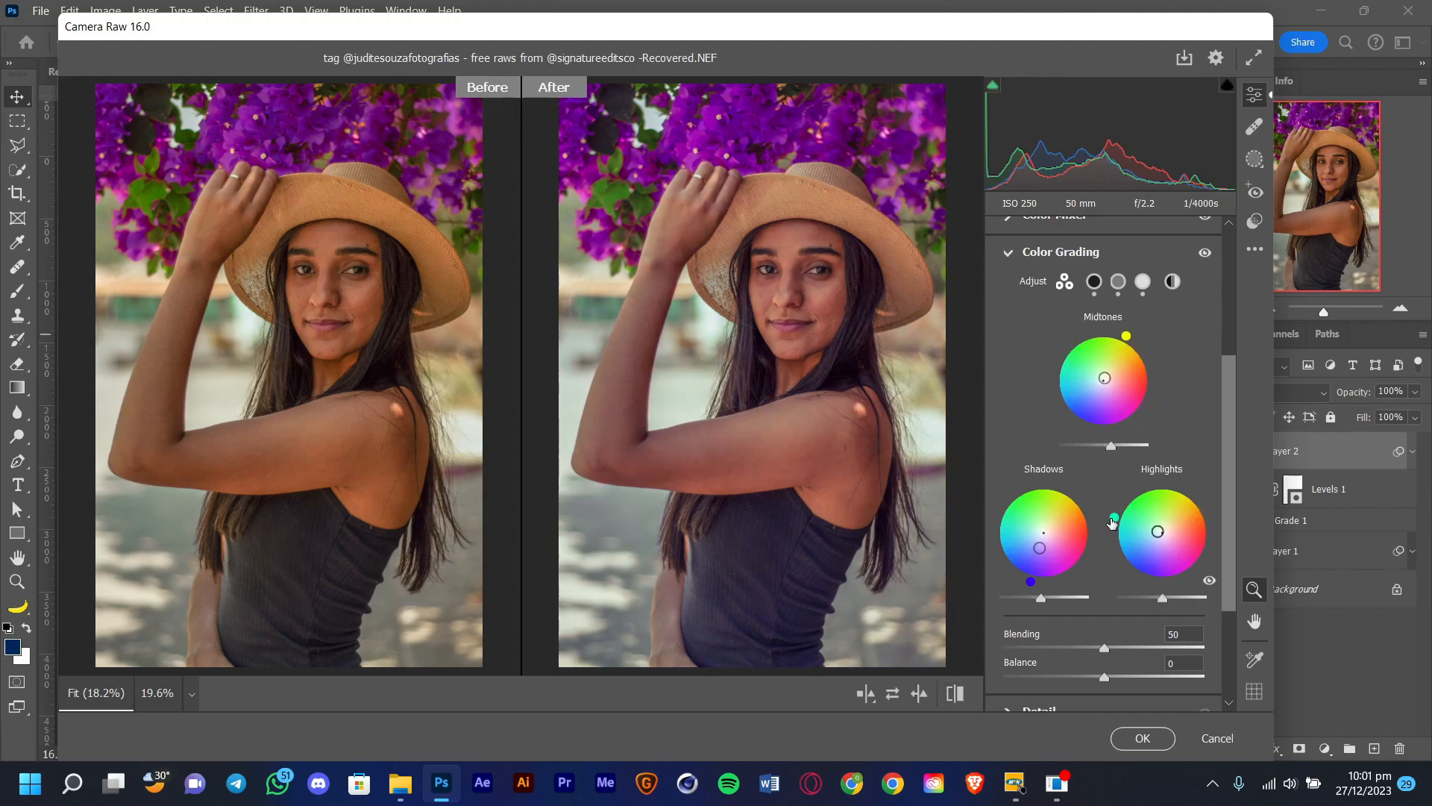
Shift the highlights hue towards green, raise the highlights luminance, and compare the result with the default settings.
drag(1116, 513, 1119, 505)
drag(1165, 599, 1184, 602)
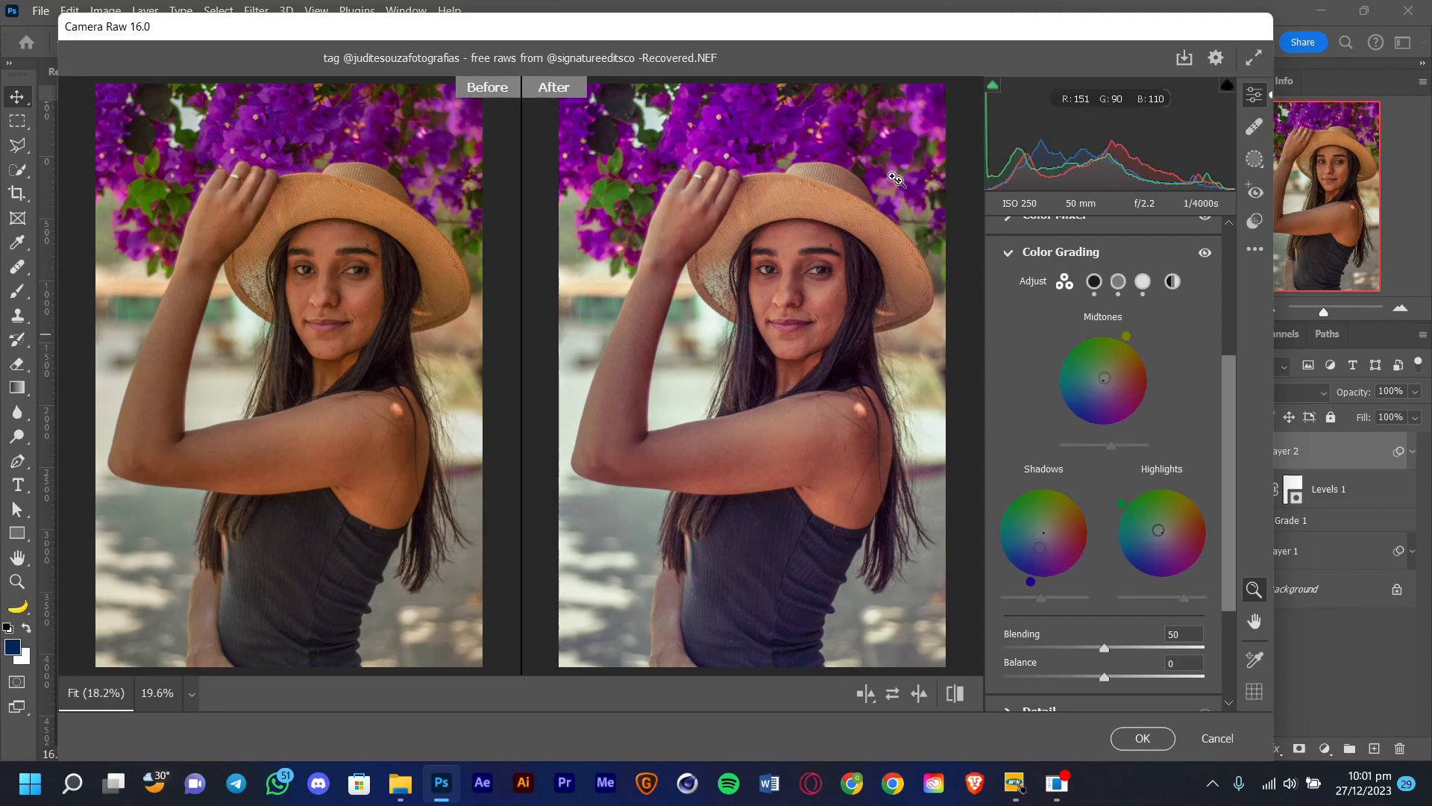
click(955, 694)
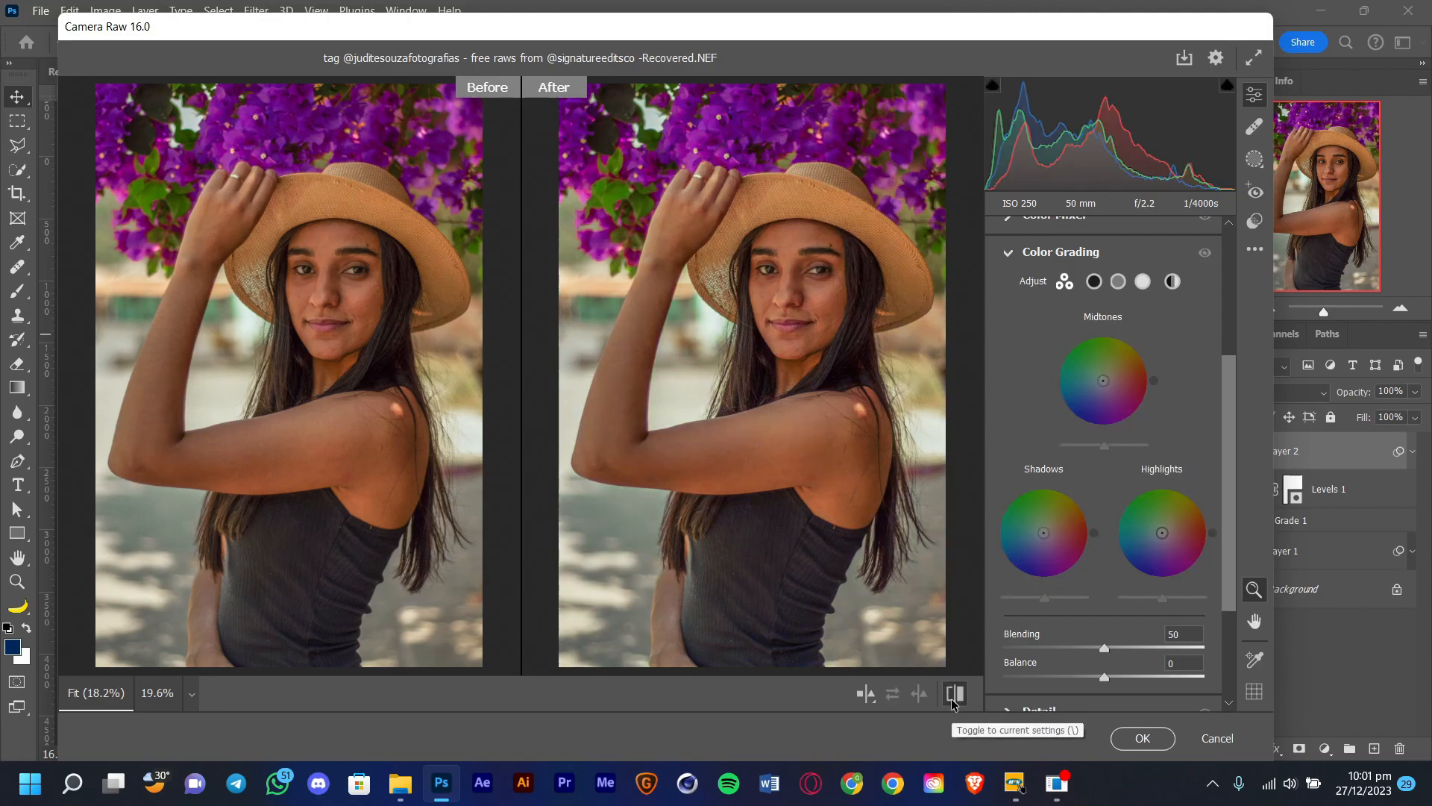
click(953, 700)
click(953, 700)
click(953, 701)
click(953, 700)
click(954, 700)
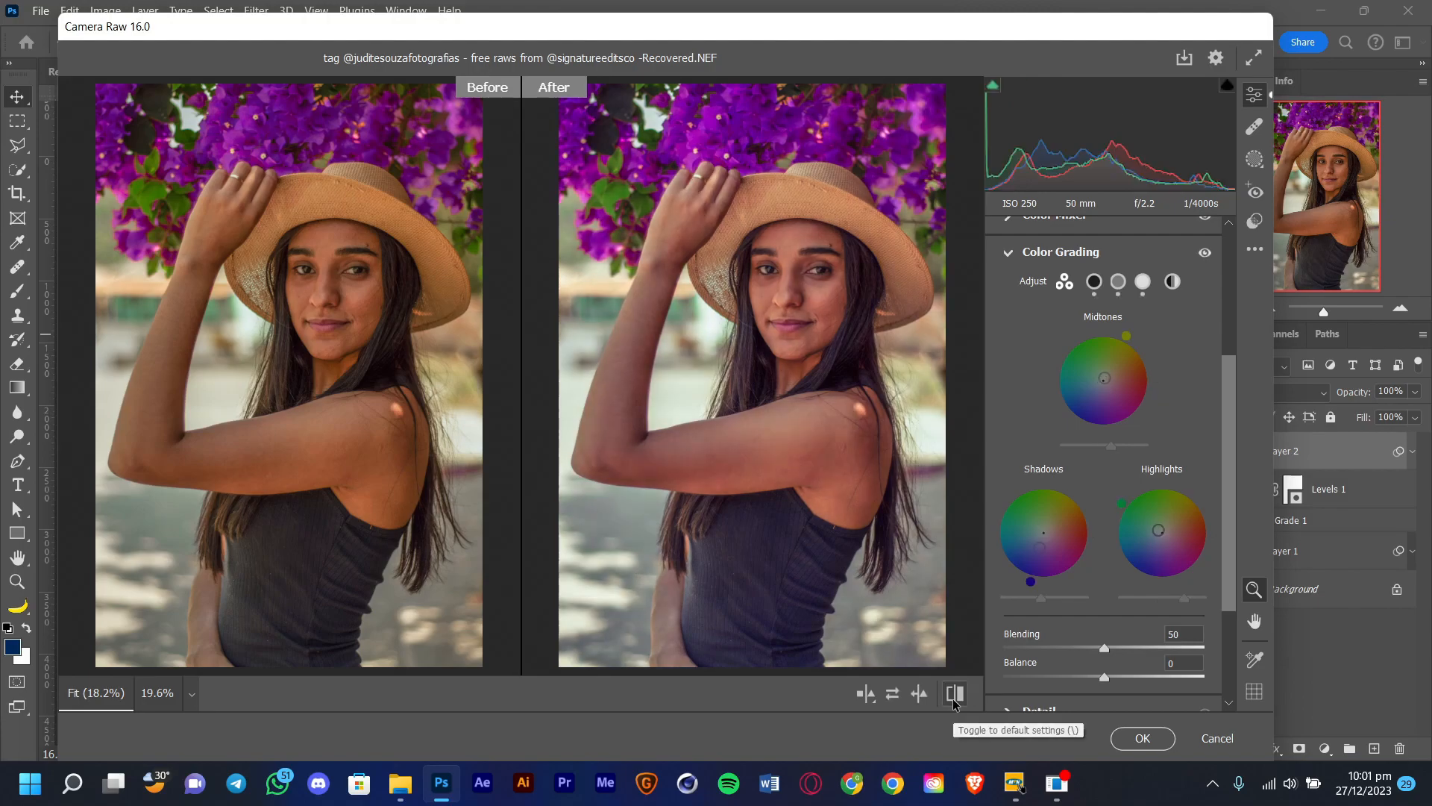
Compare the portrait with and without the color grading by toggling its visibility.
click(1203, 255)
click(1204, 256)
click(1203, 256)
click(1204, 258)
click(1203, 257)
click(1203, 258)
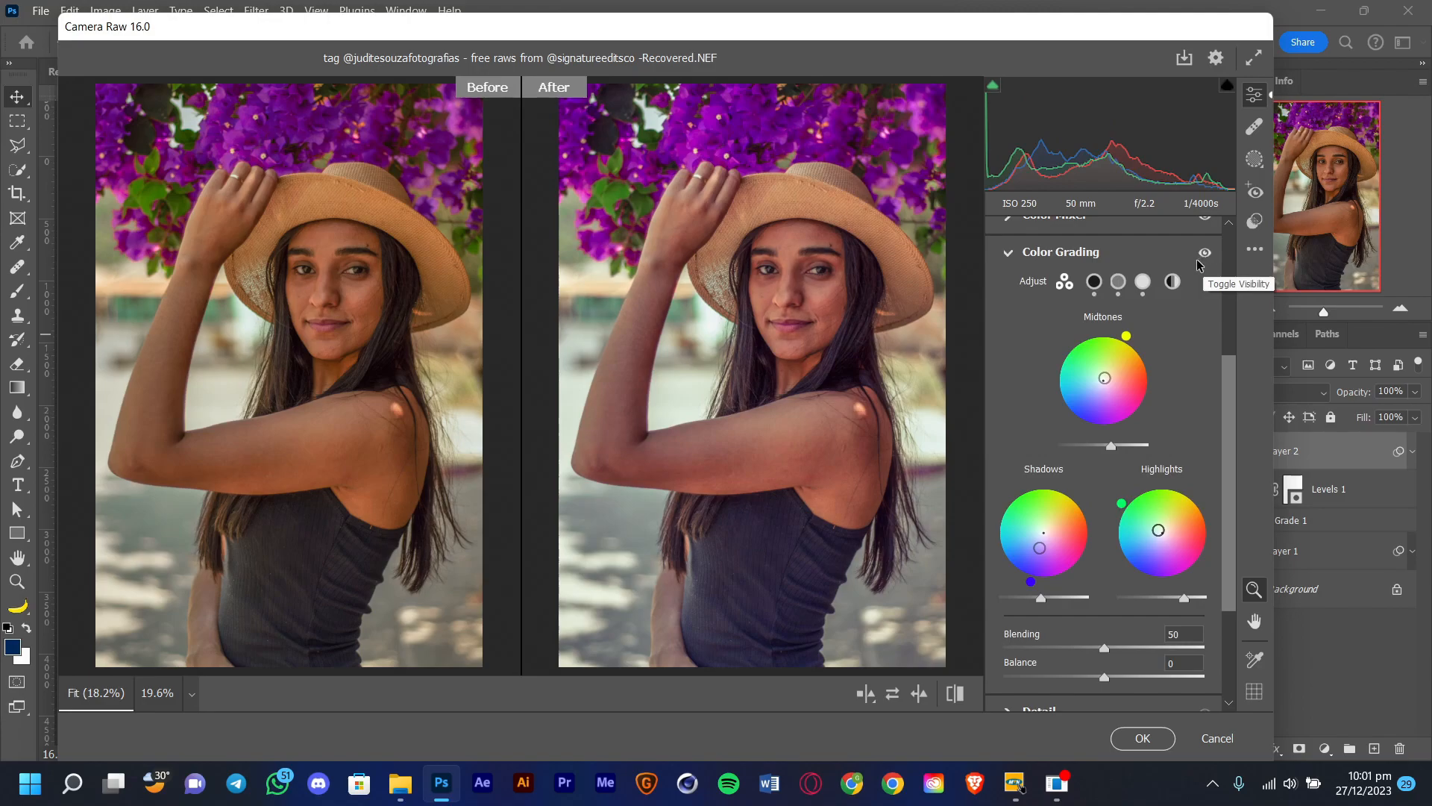
Set the color grading blending to 49 and the balance to +10.
drag(1106, 647, 1119, 621)
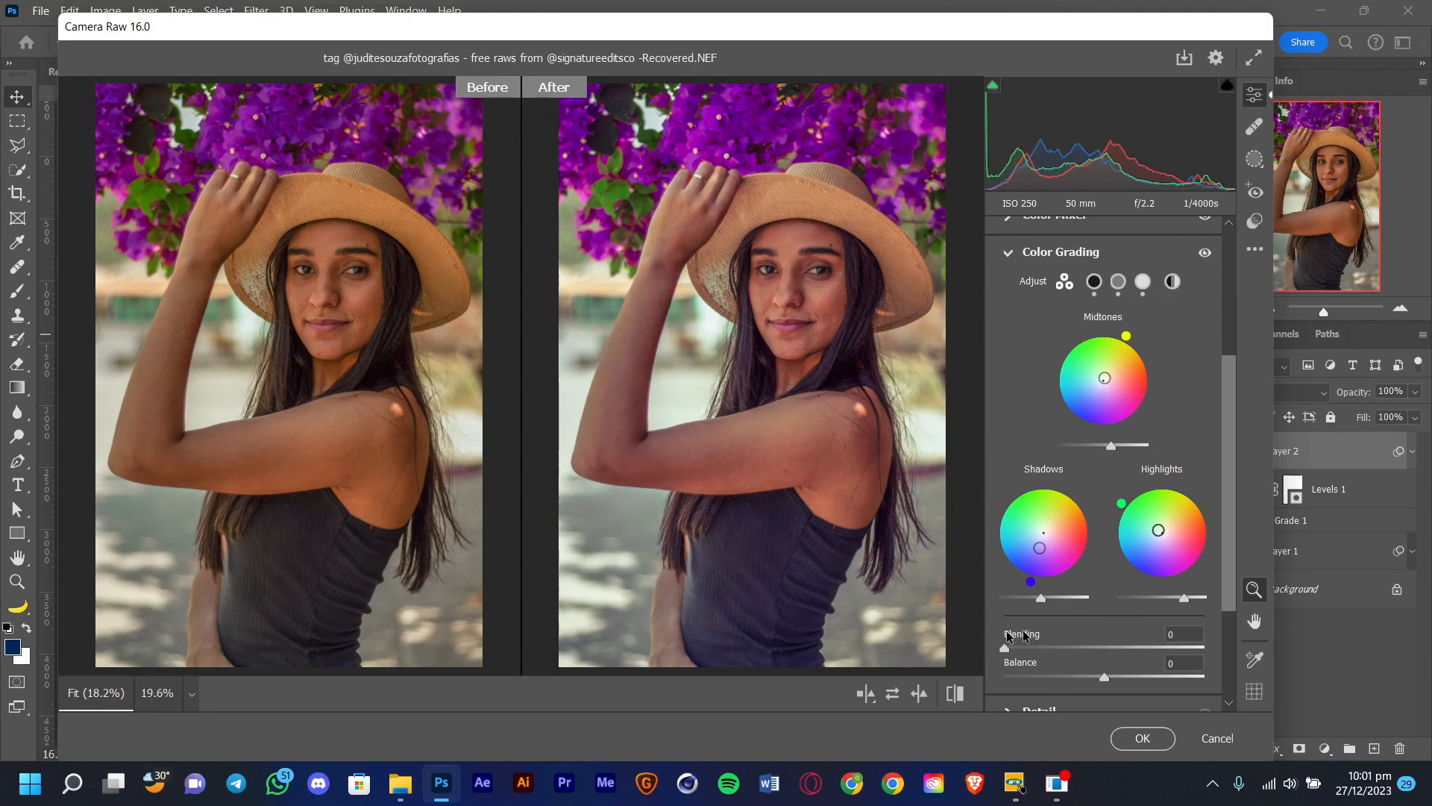
drag(1103, 679, 1084, 655)
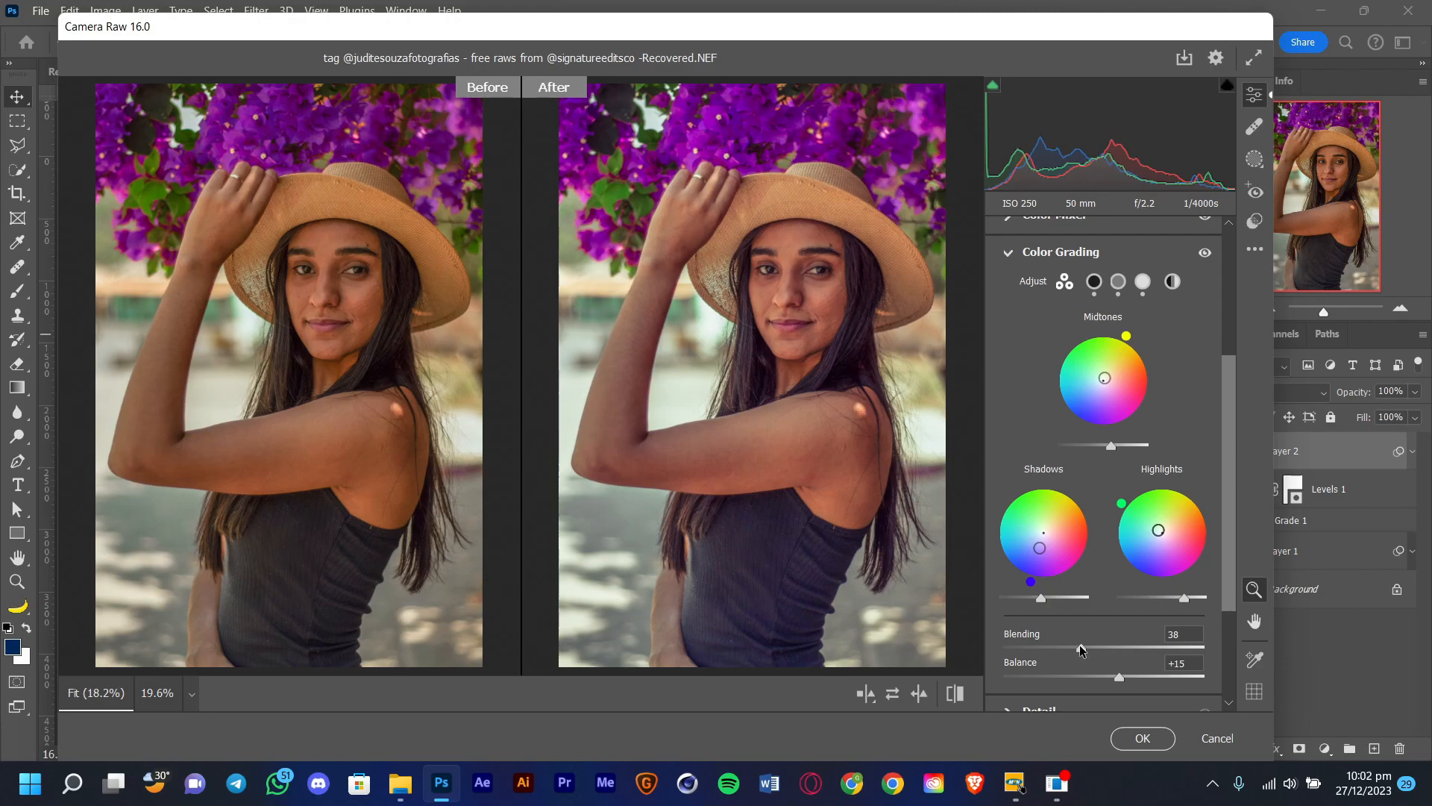
drag(1088, 651, 1234, 628)
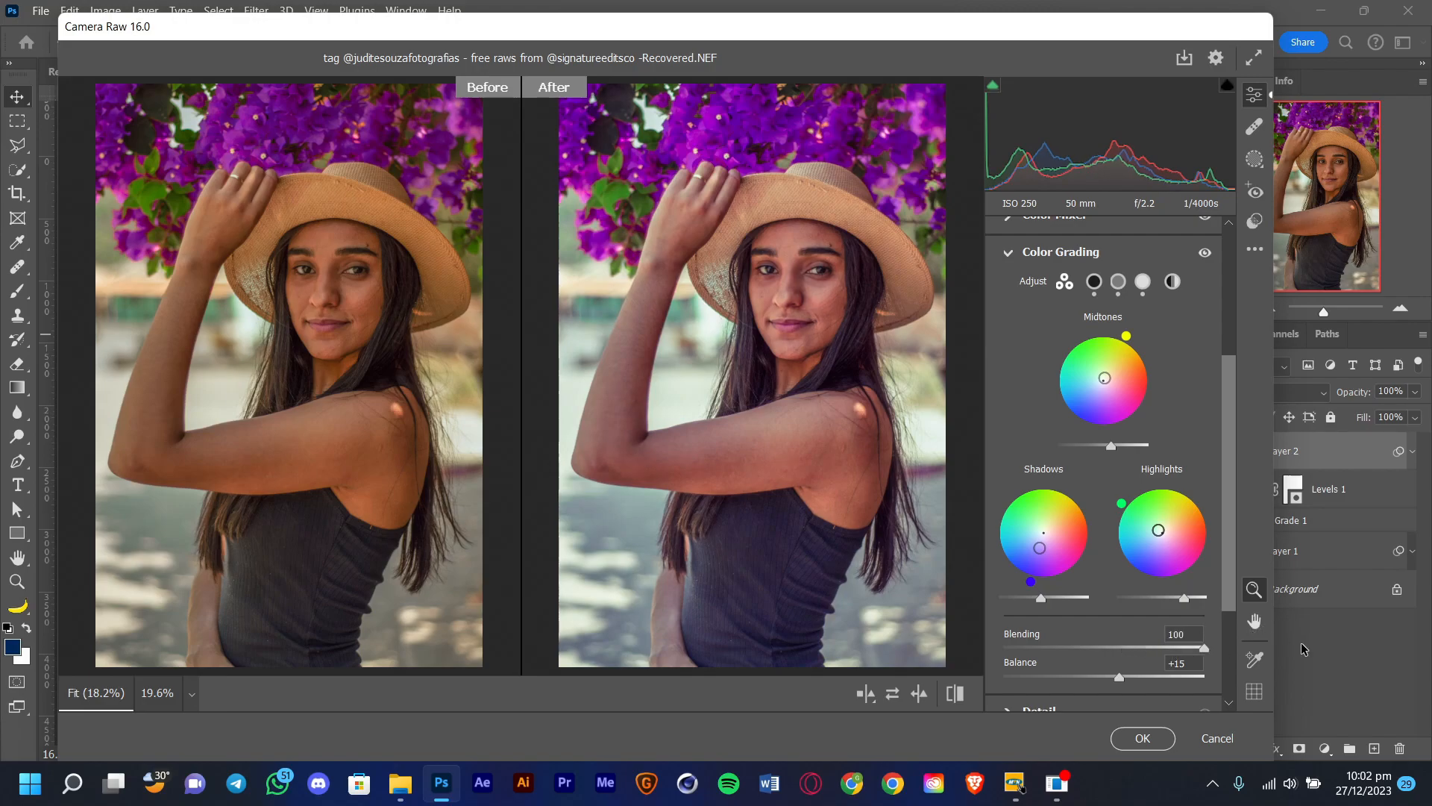
drag(1147, 659, 1100, 648)
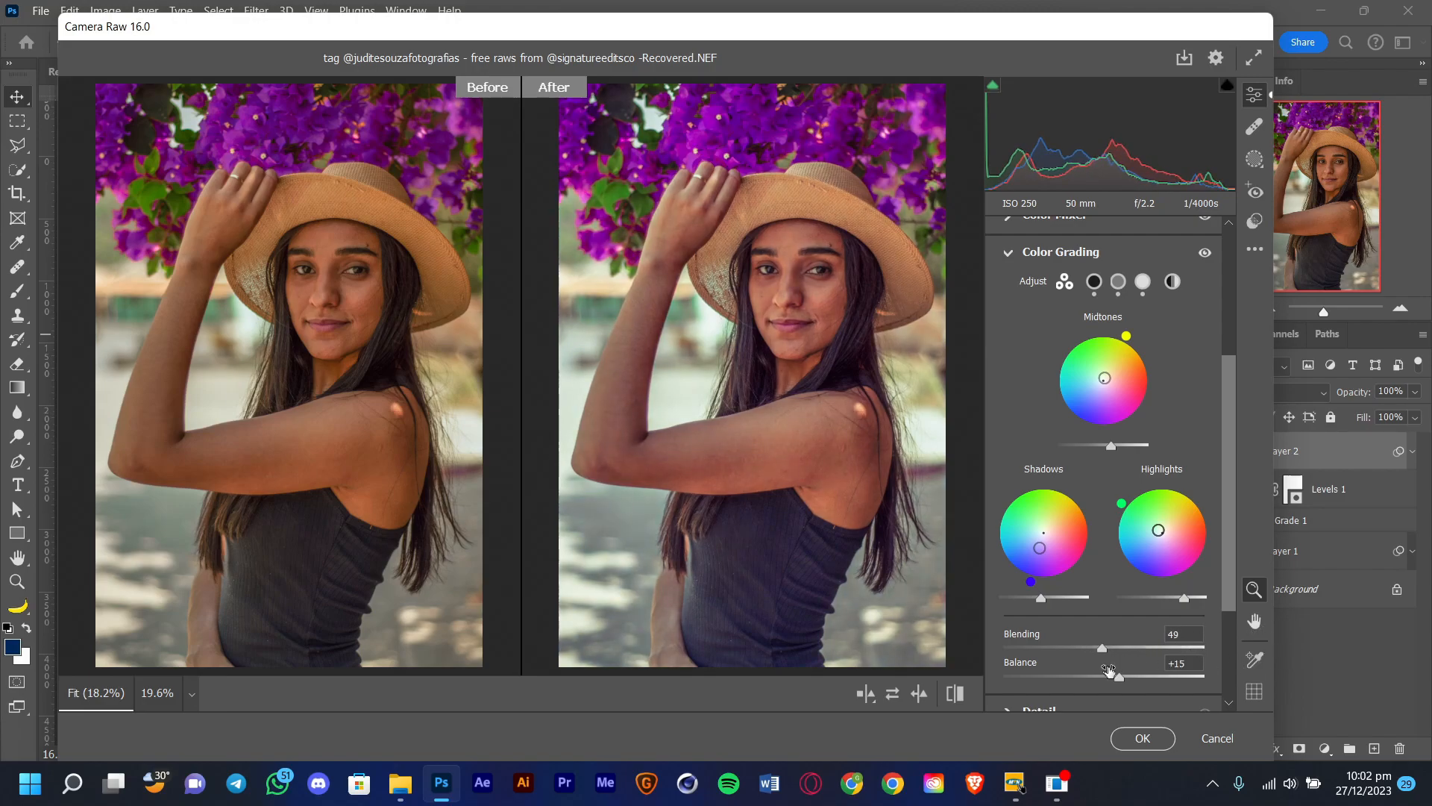
mouse_move(1119, 680)
mouse_down()
mouse_move(1155, 676)
mouse_move(1119, 673)
mouse_up()
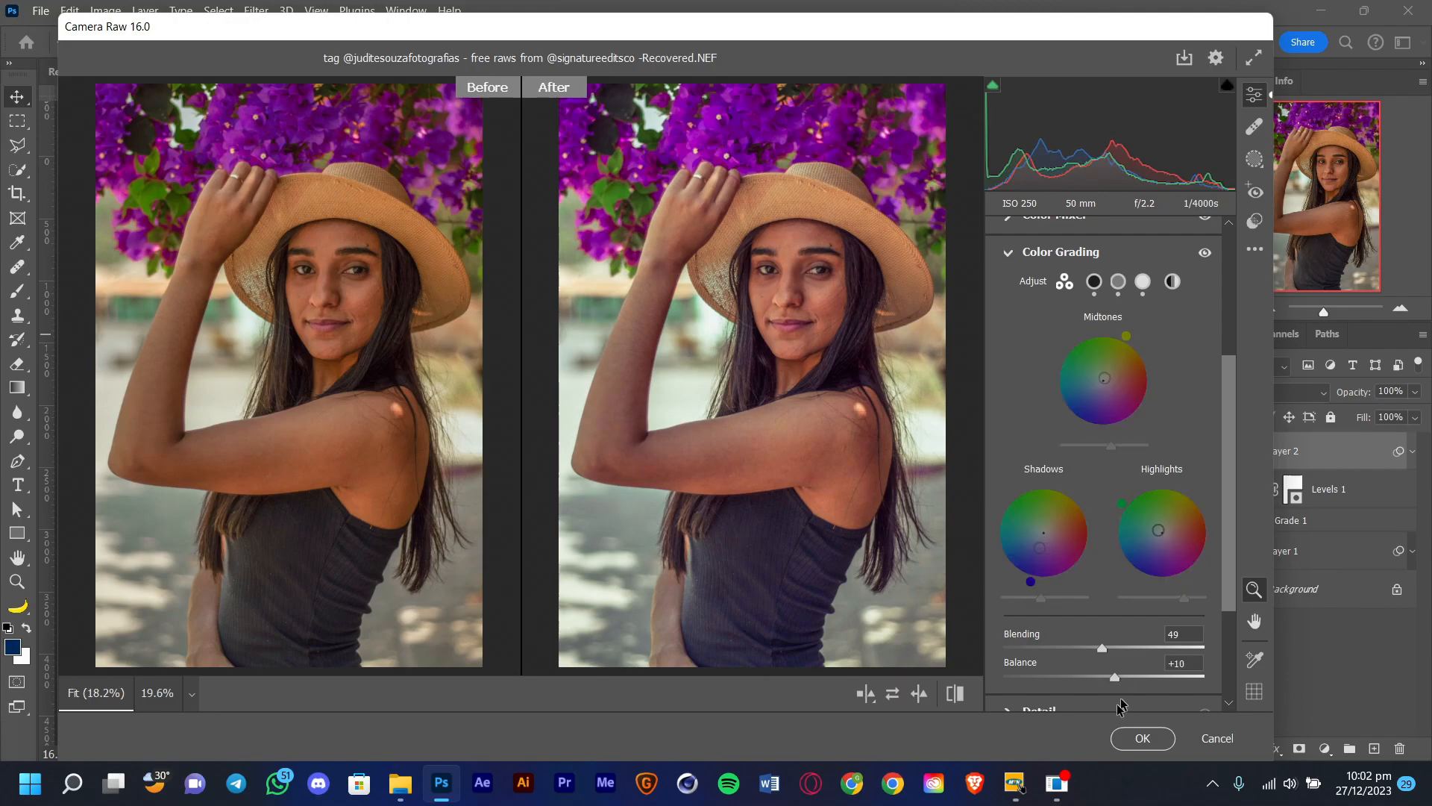
Check the effect of the adjusted blending and balance against the ungraded portrait.
click(1206, 257)
click(1207, 258)
click(1207, 258)
click(1205, 258)
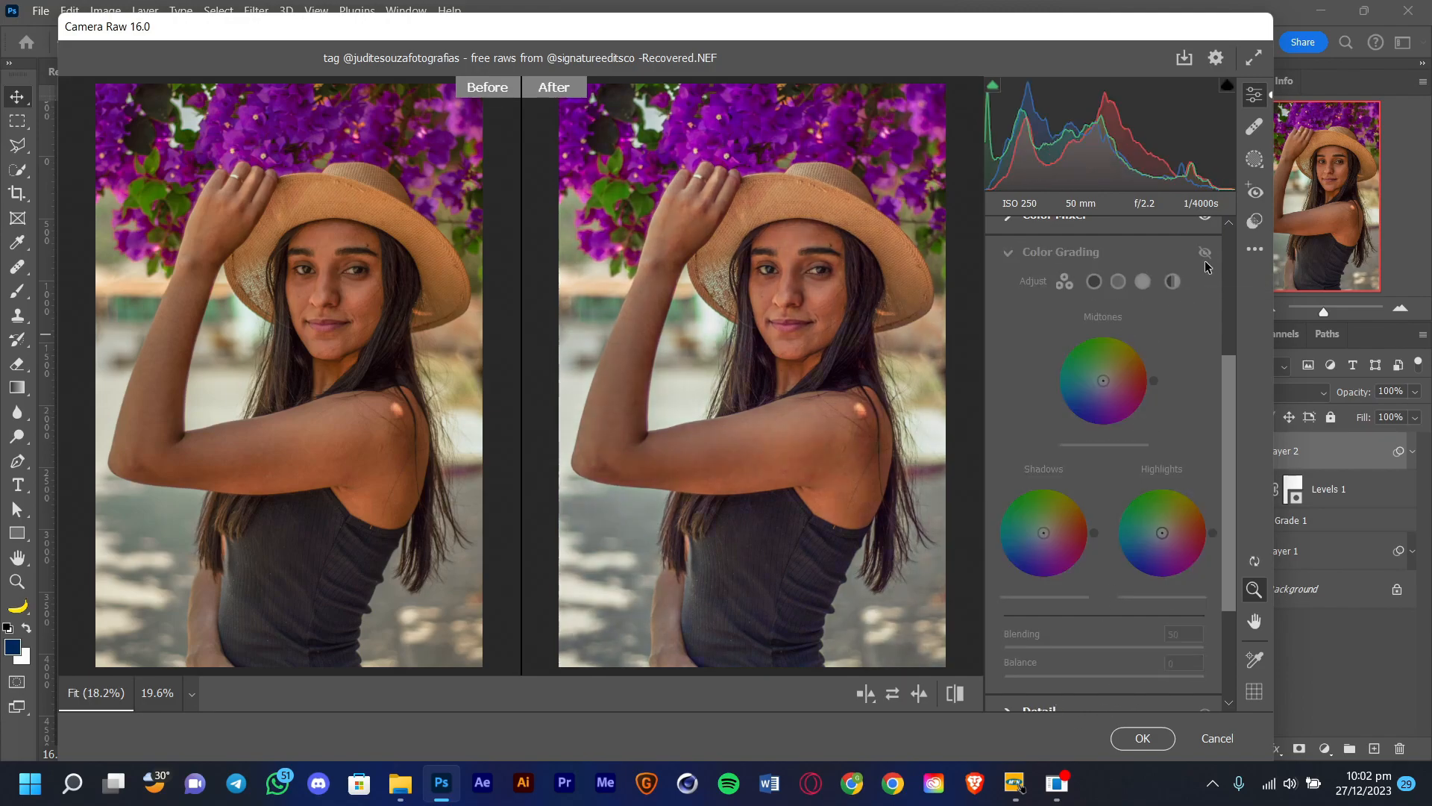
click(1205, 258)
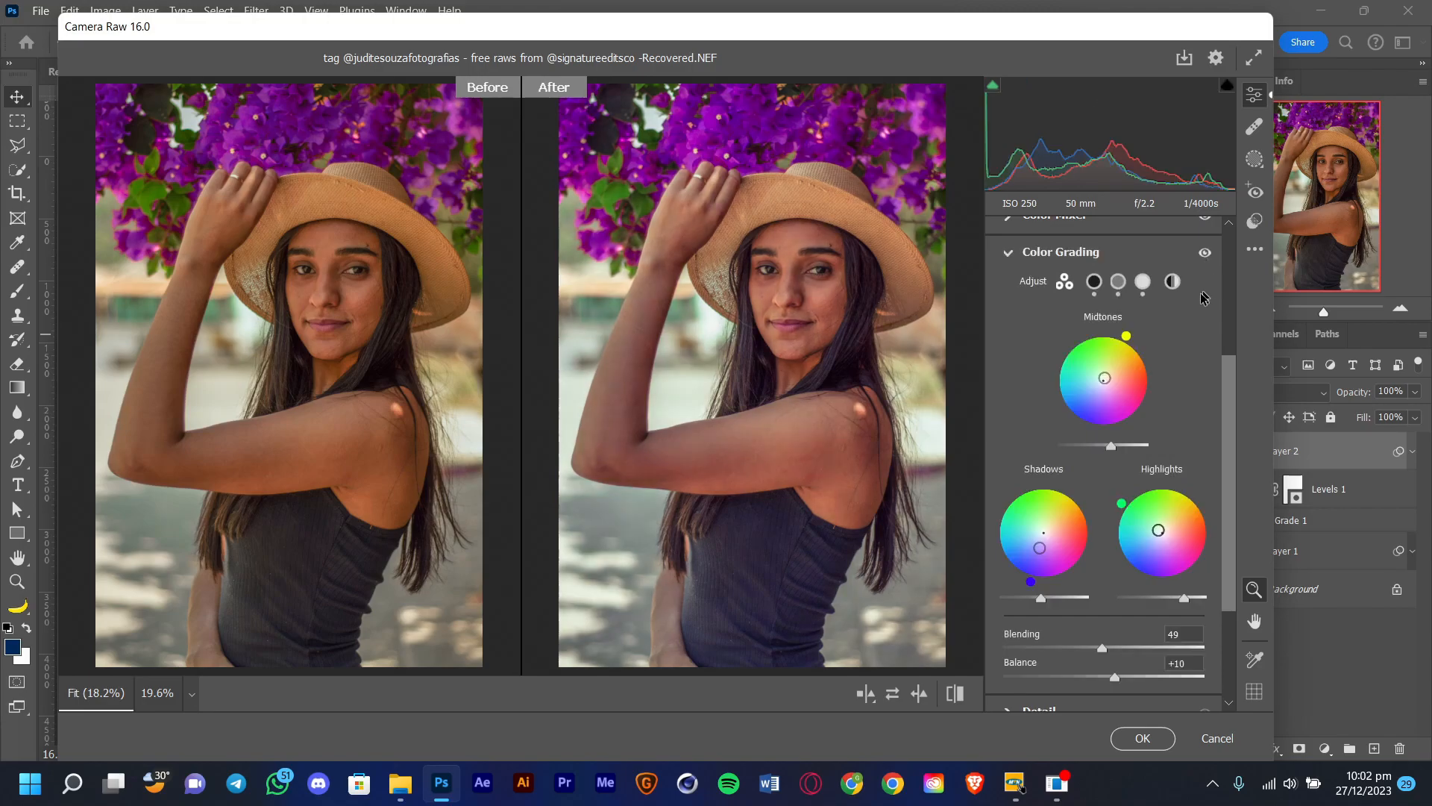
Cycle through the before/after comparison layouts back to a single view of the edited portrait.
click(866, 694)
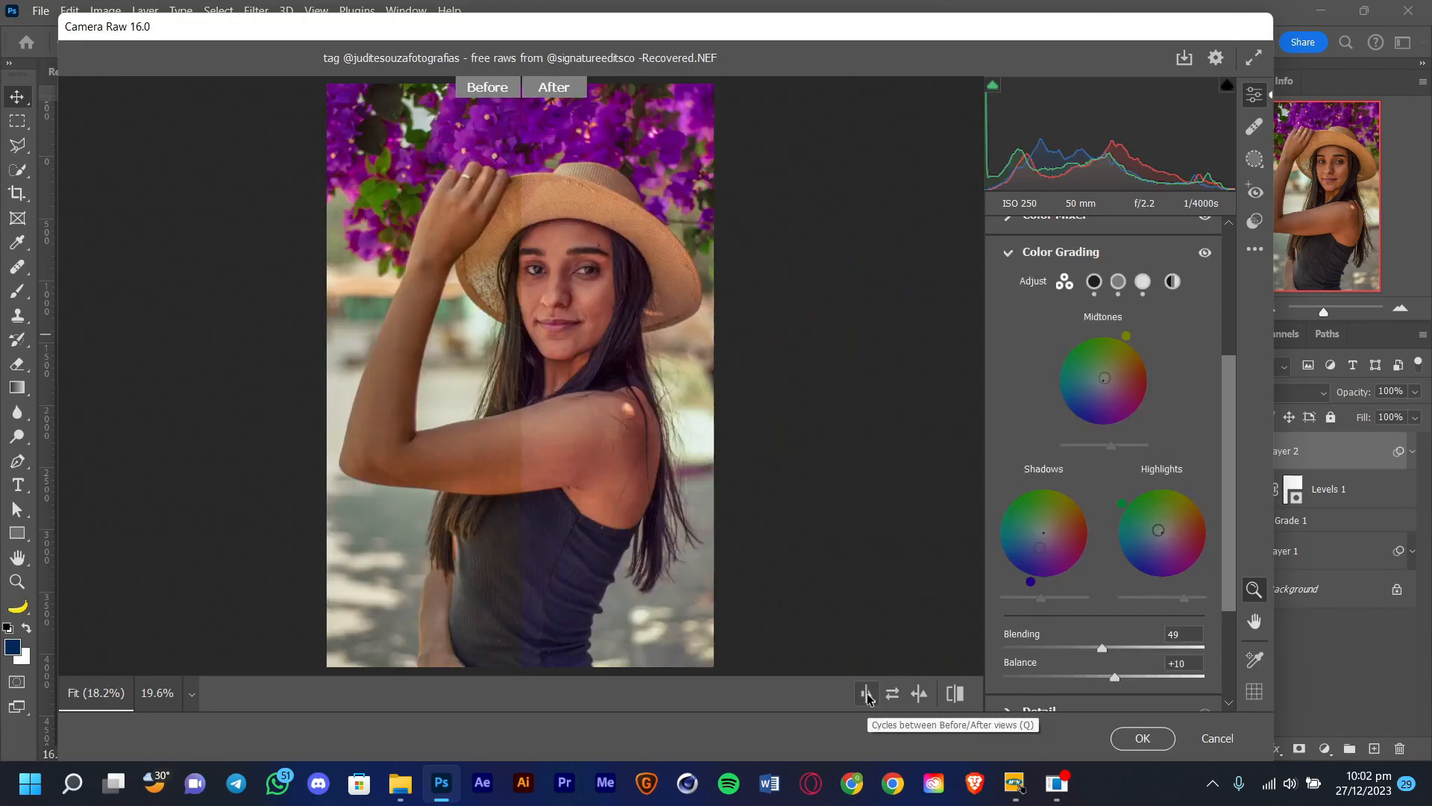
click(867, 695)
click(867, 694)
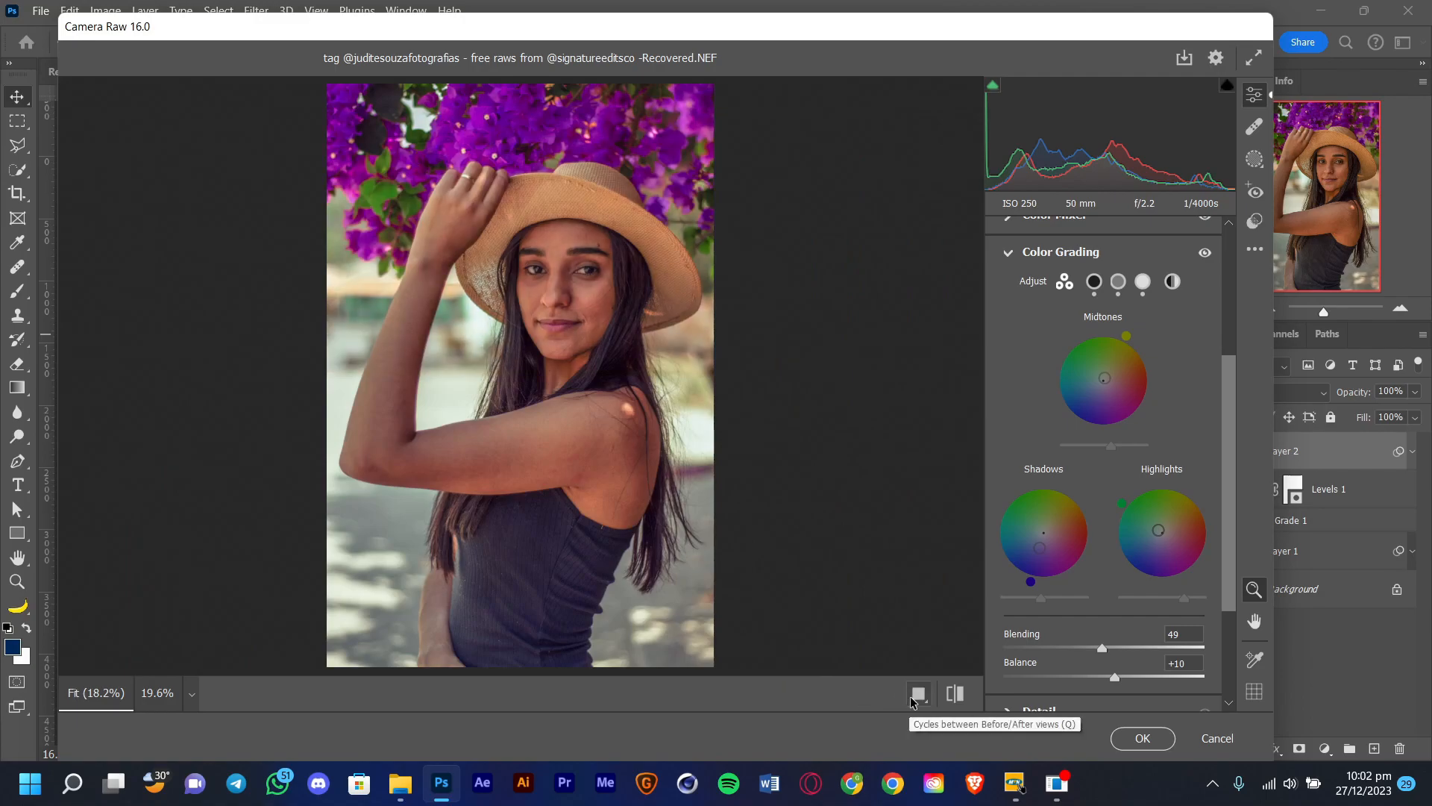
mouse_move(534, 363)
mouse_down()
mouse_move(649, 355)
mouse_move(521, 374)
mouse_up()
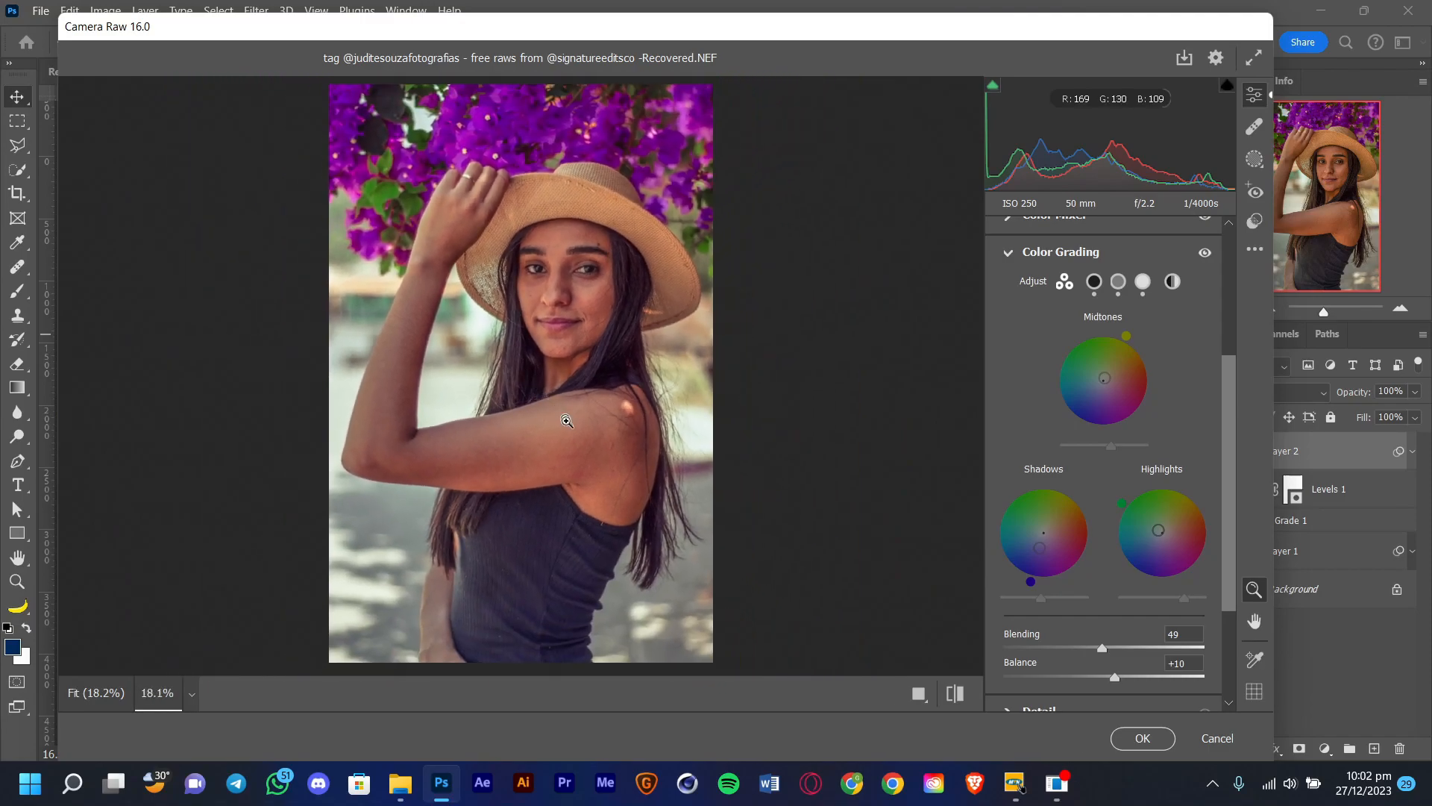
Set the white balance tint to -10, comparing the portrait with the default settings along the way.
click(1009, 254)
click(1009, 345)
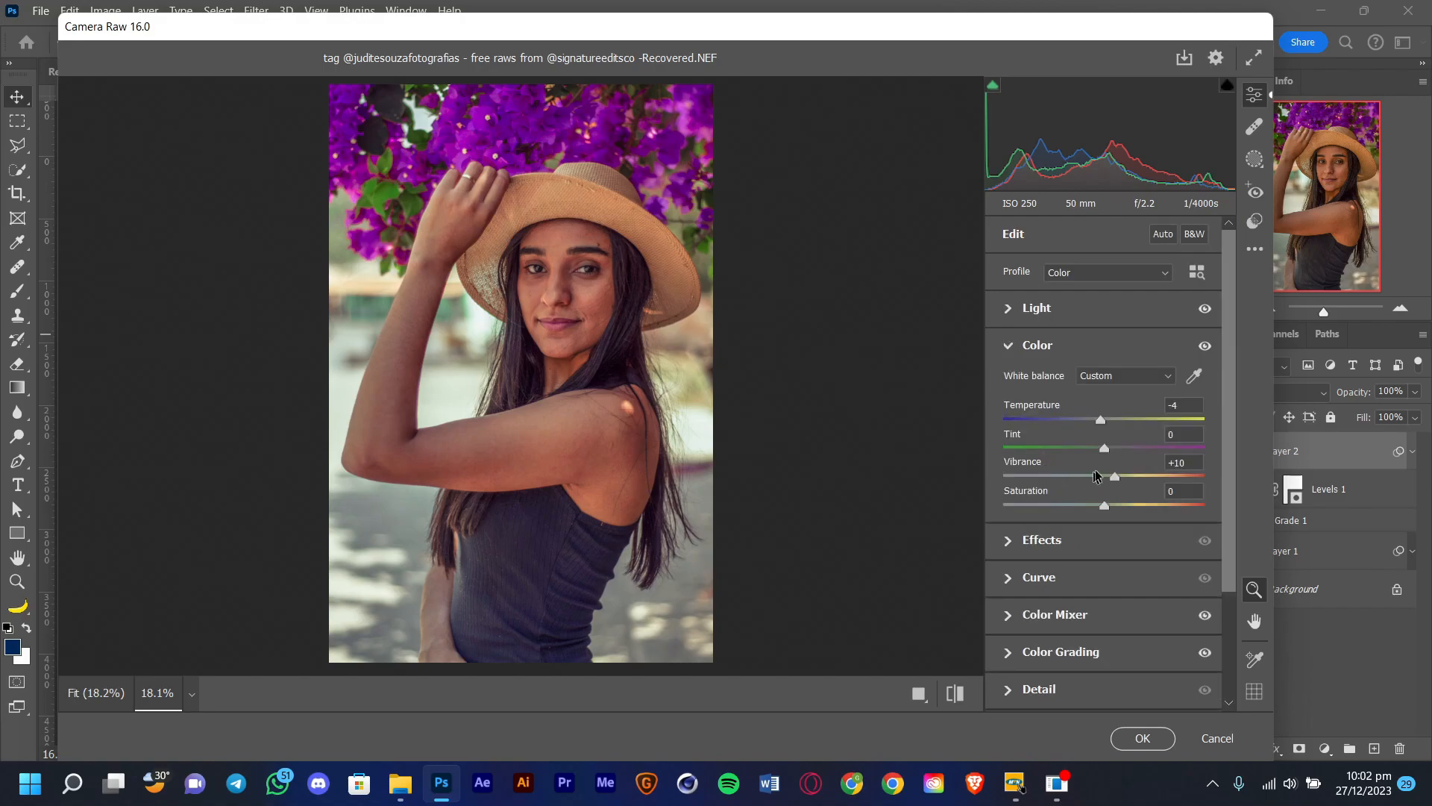
mouse_move(1098, 446)
mouse_down()
mouse_move(1086, 447)
mouse_move(1102, 448)
mouse_up()
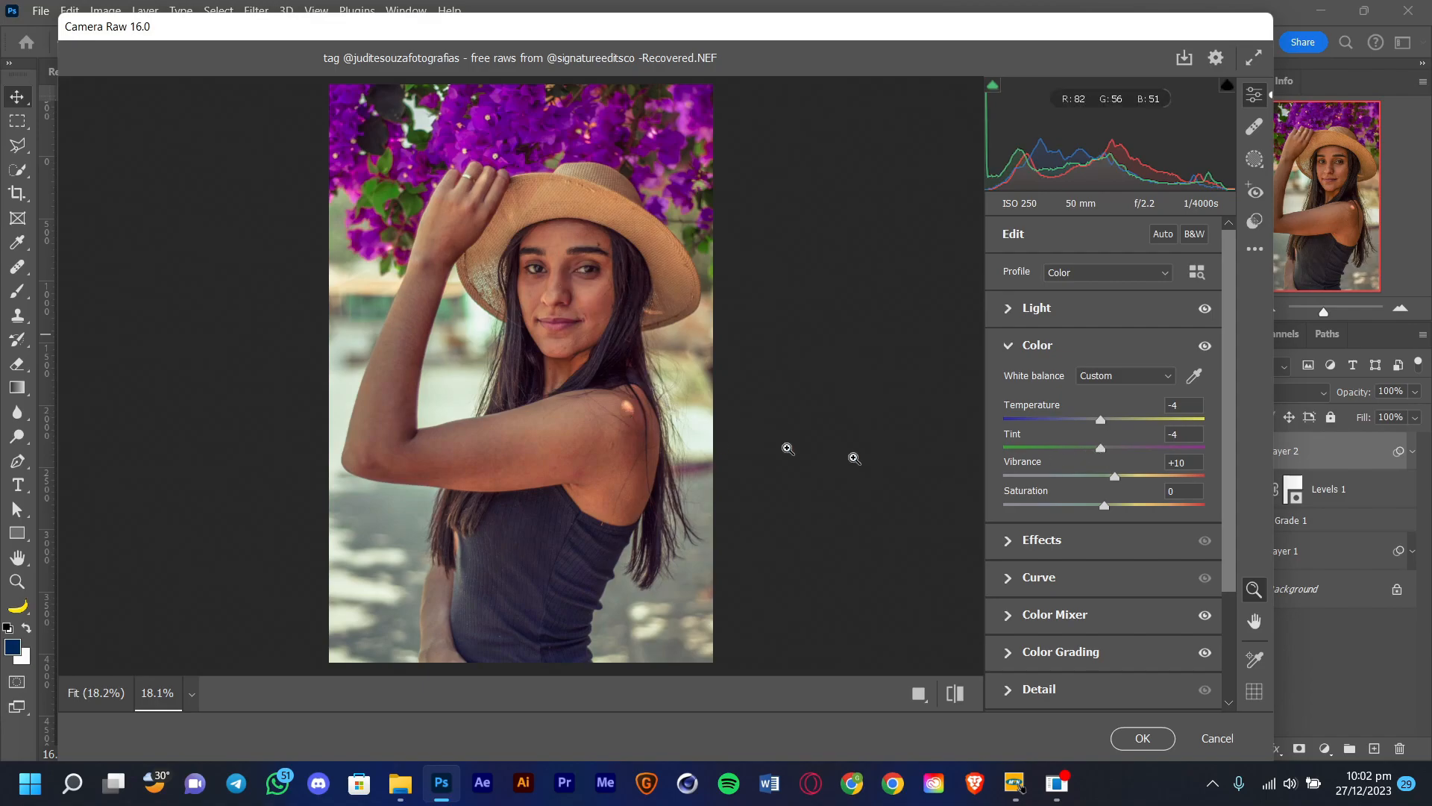
click(960, 692)
click(960, 693)
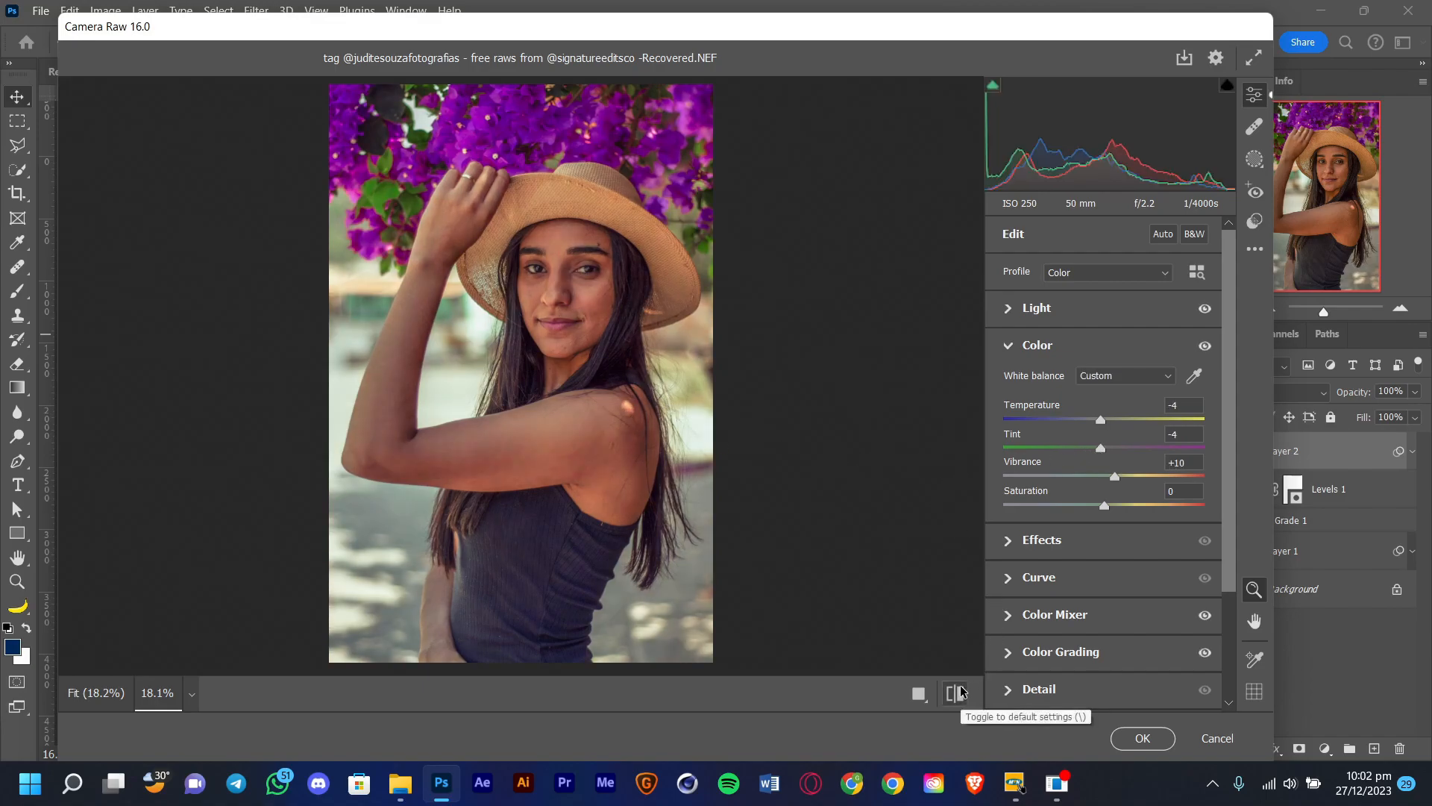
drag(1105, 446, 1092, 453)
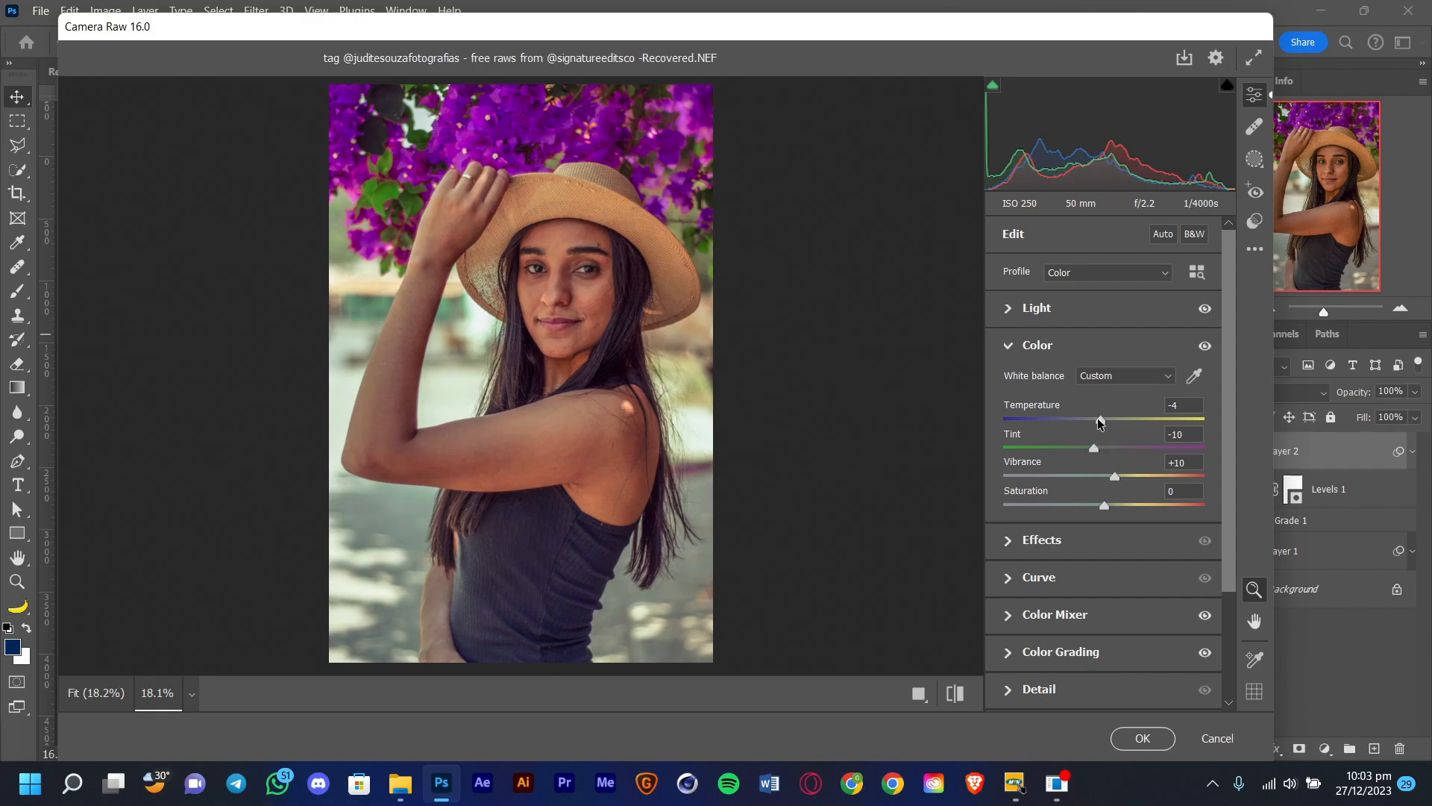
Try a different white balance temperature and return it to -4.
mouse_move(1101, 422)
mouse_down()
mouse_move(1104, 435)
mouse_move(1062, 432)
mouse_move(1131, 415)
mouse_move(1086, 420)
mouse_up()
text(-4)
key(Tab)
Compare the portrait without the Color adjustments and with the default settings, and apply the Camera Raw edits.
click(1206, 347)
click(1206, 348)
click(1205, 347)
click(1206, 349)
click(1205, 349)
click(1205, 349)
click(1206, 349)
click(1206, 349)
click(1206, 349)
click(1205, 349)
click(956, 693)
click(956, 693)
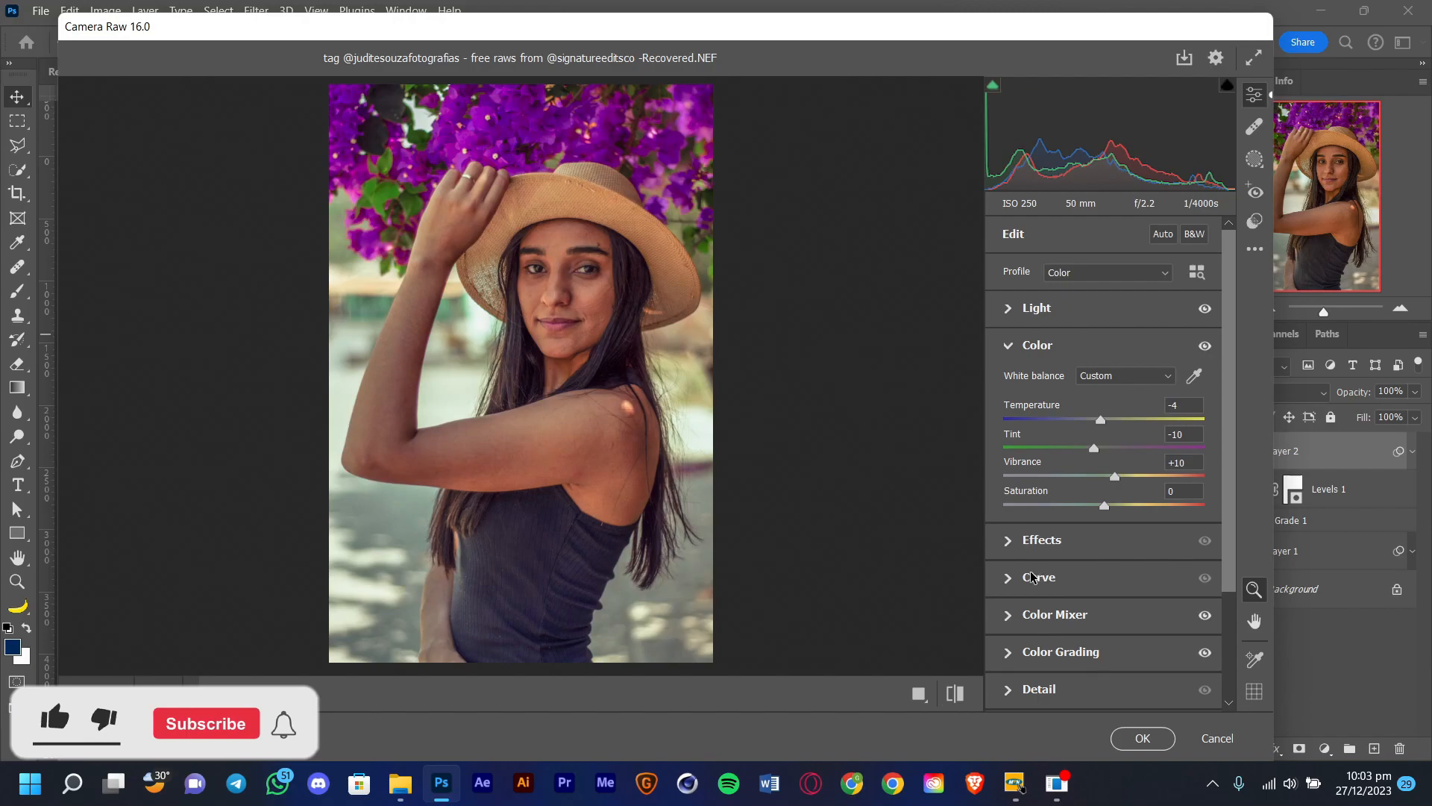
click(1138, 737)
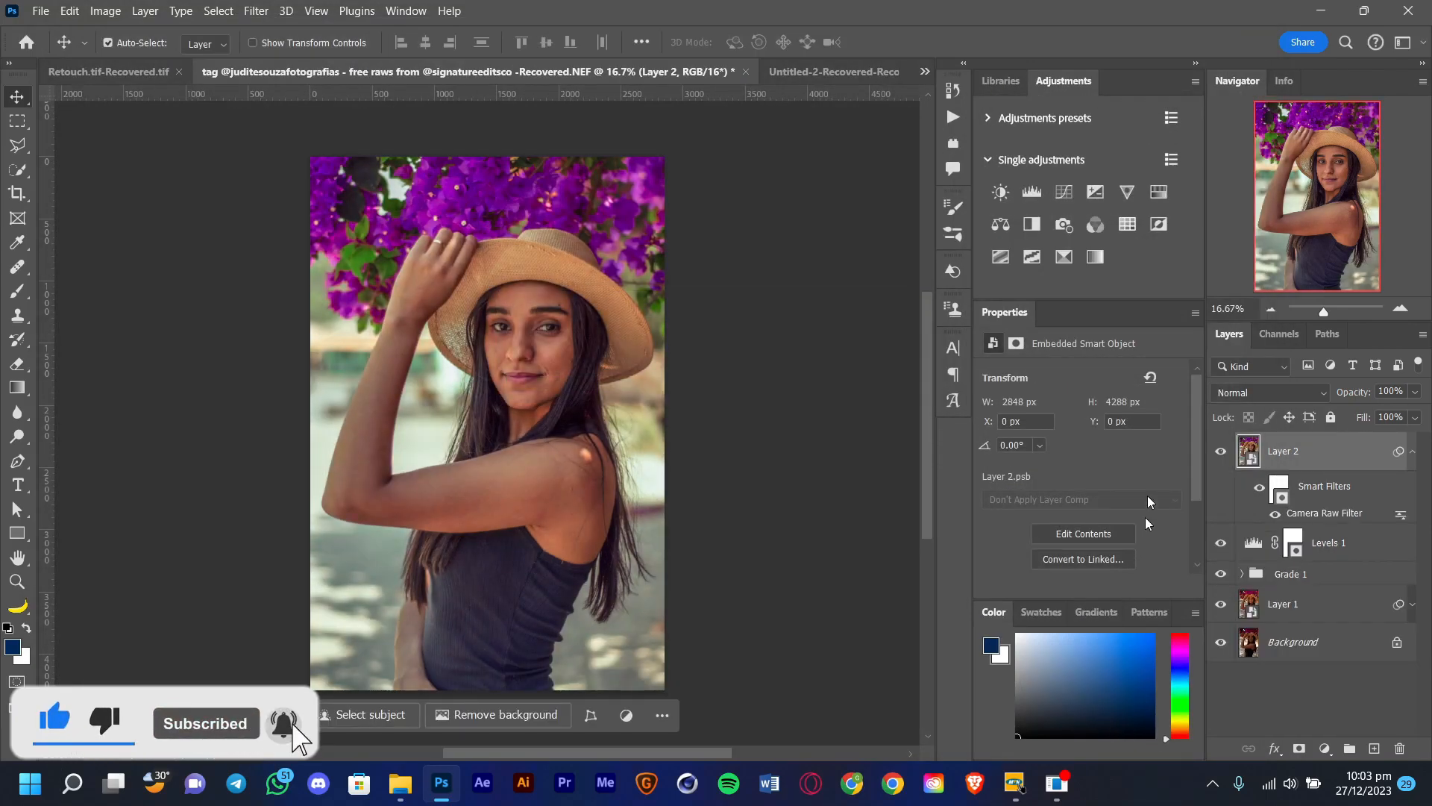
Reopen the Camera Raw filter on Layer 2 and preview the portrait without its color grading.
click(1412, 452)
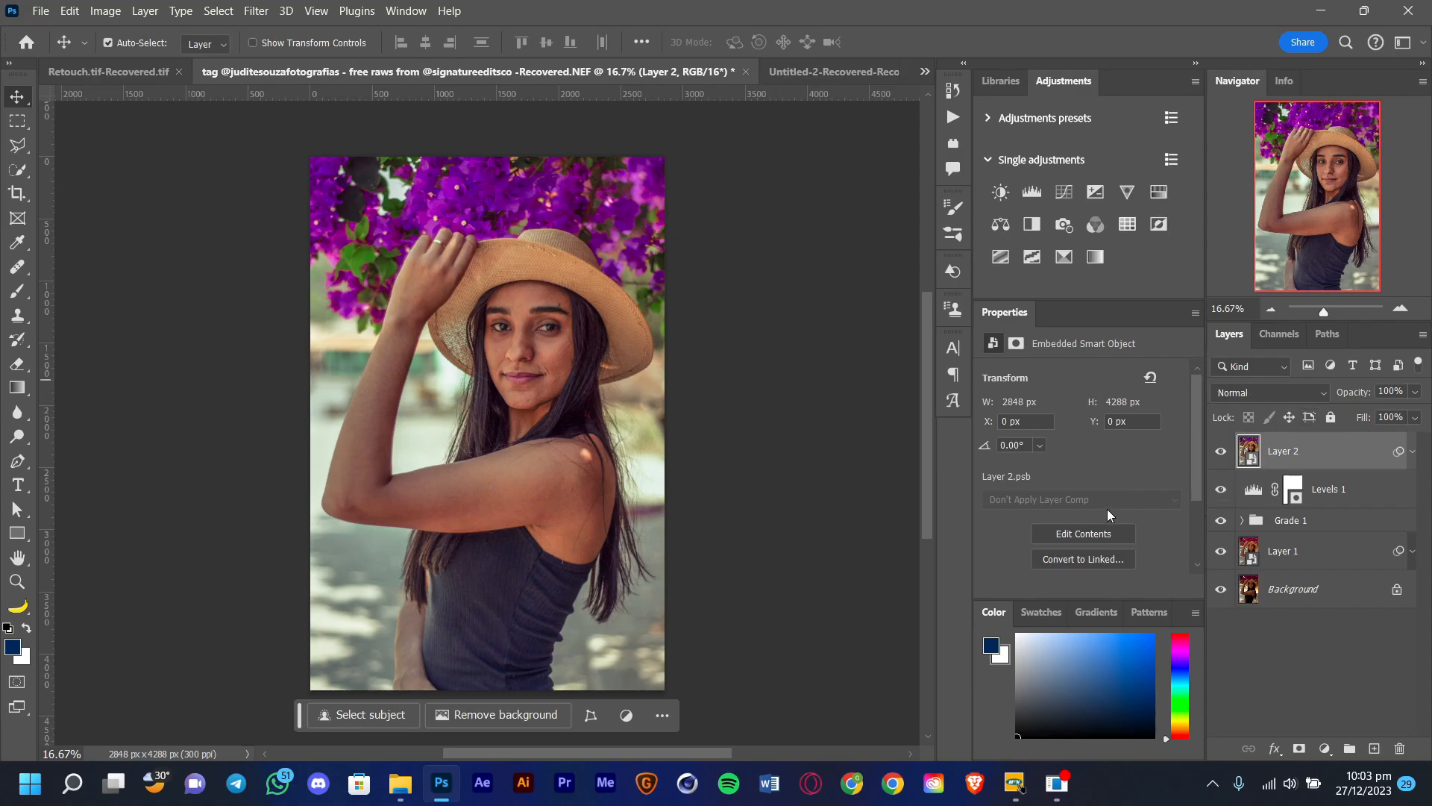
click(1413, 452)
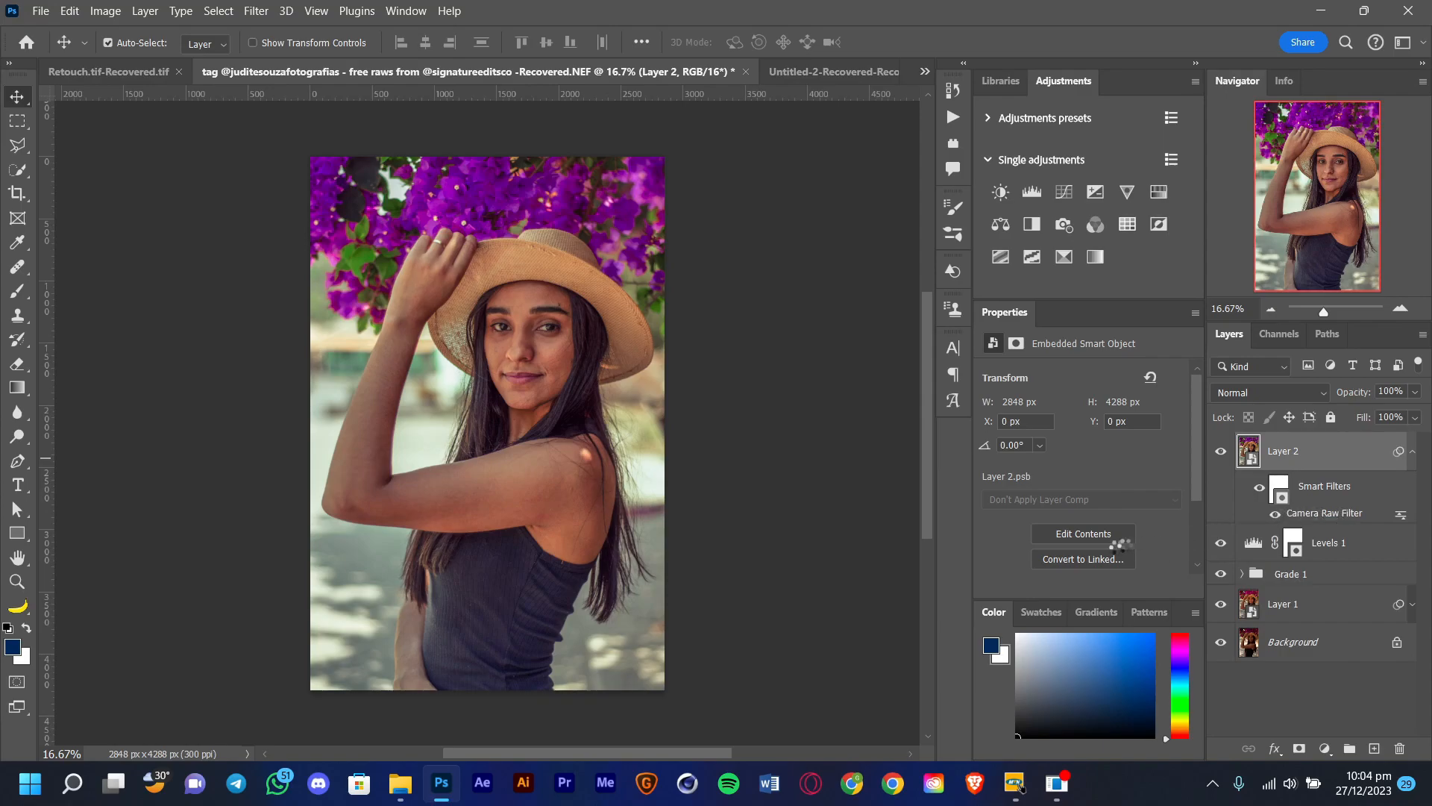
double_click(1272, 509)
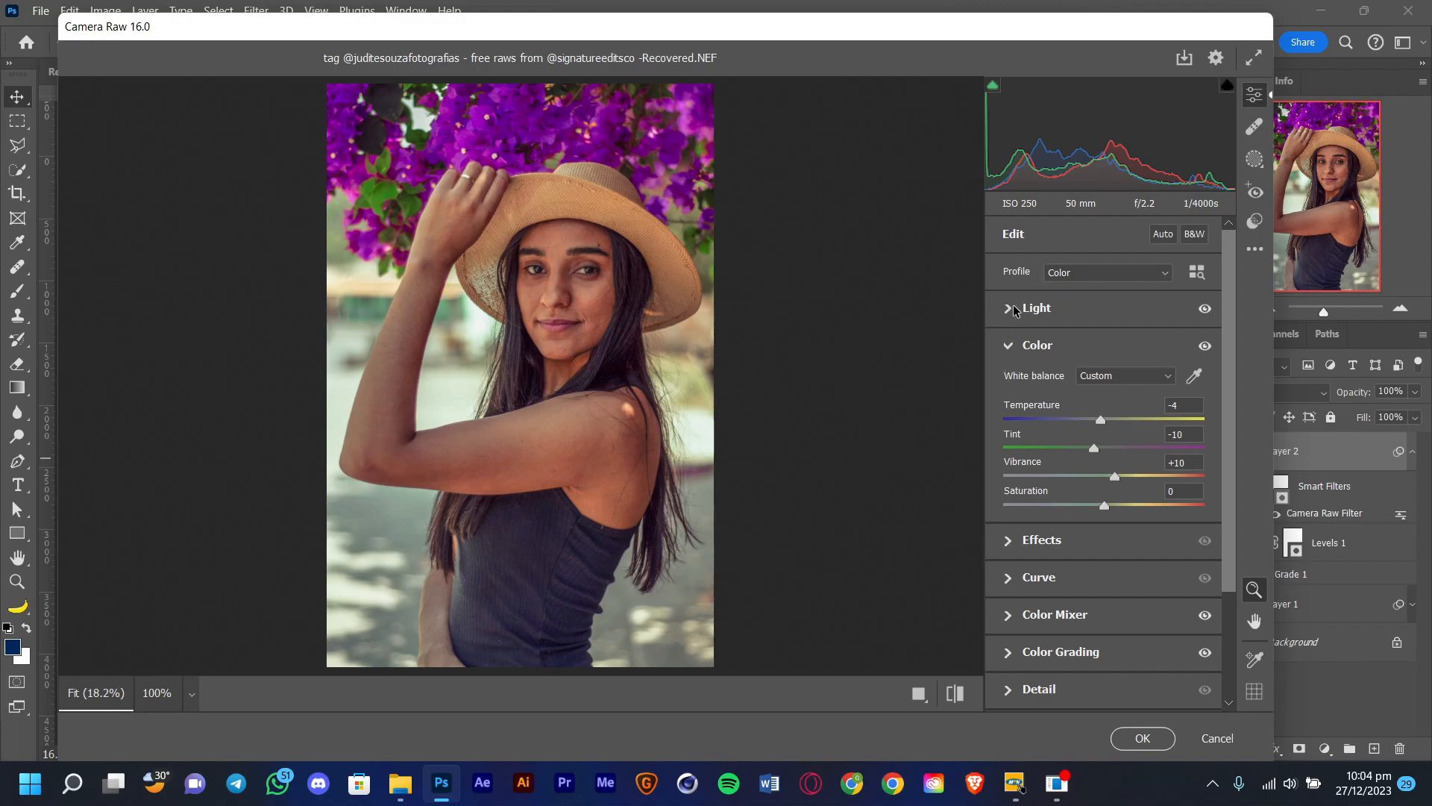
click(1017, 349)
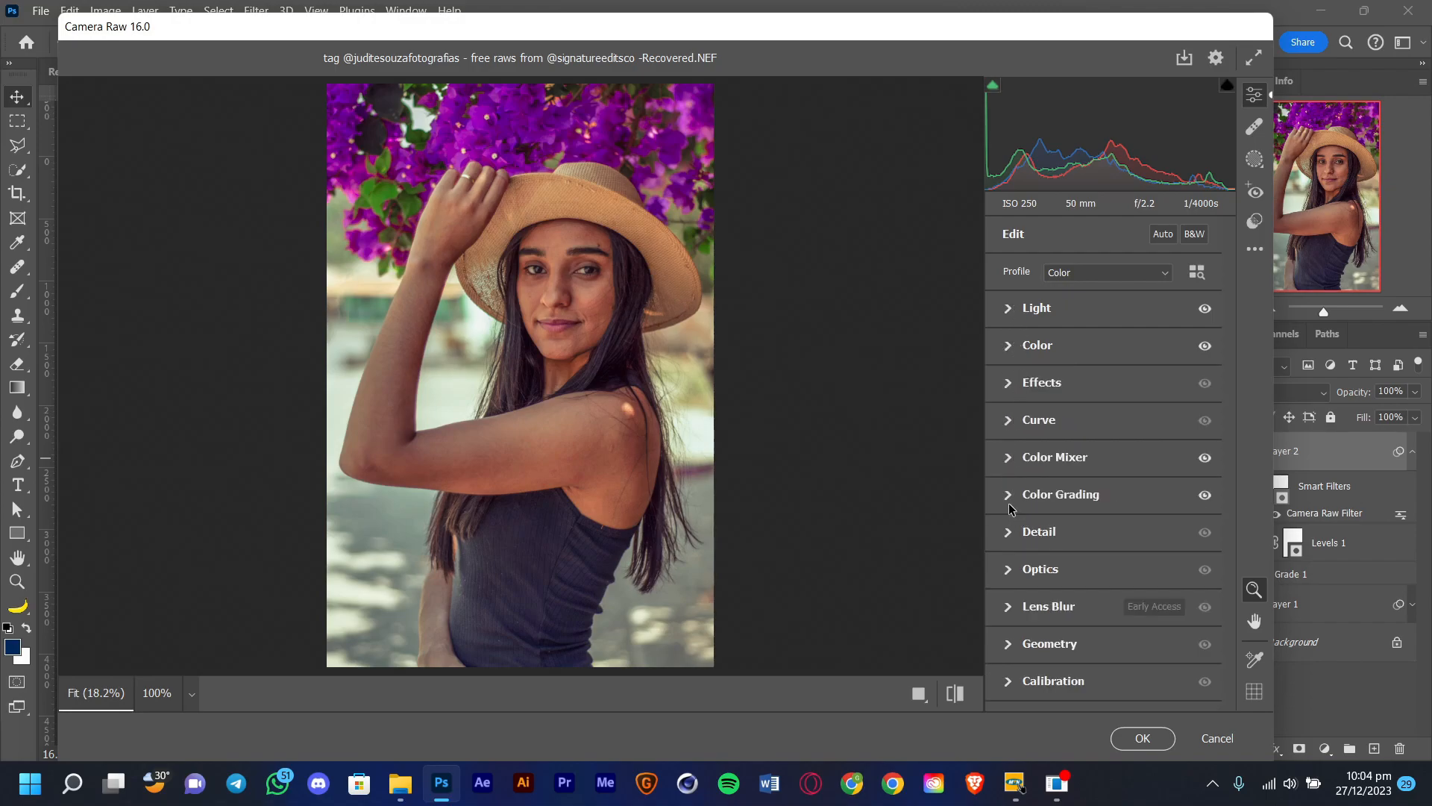
click(1011, 507)
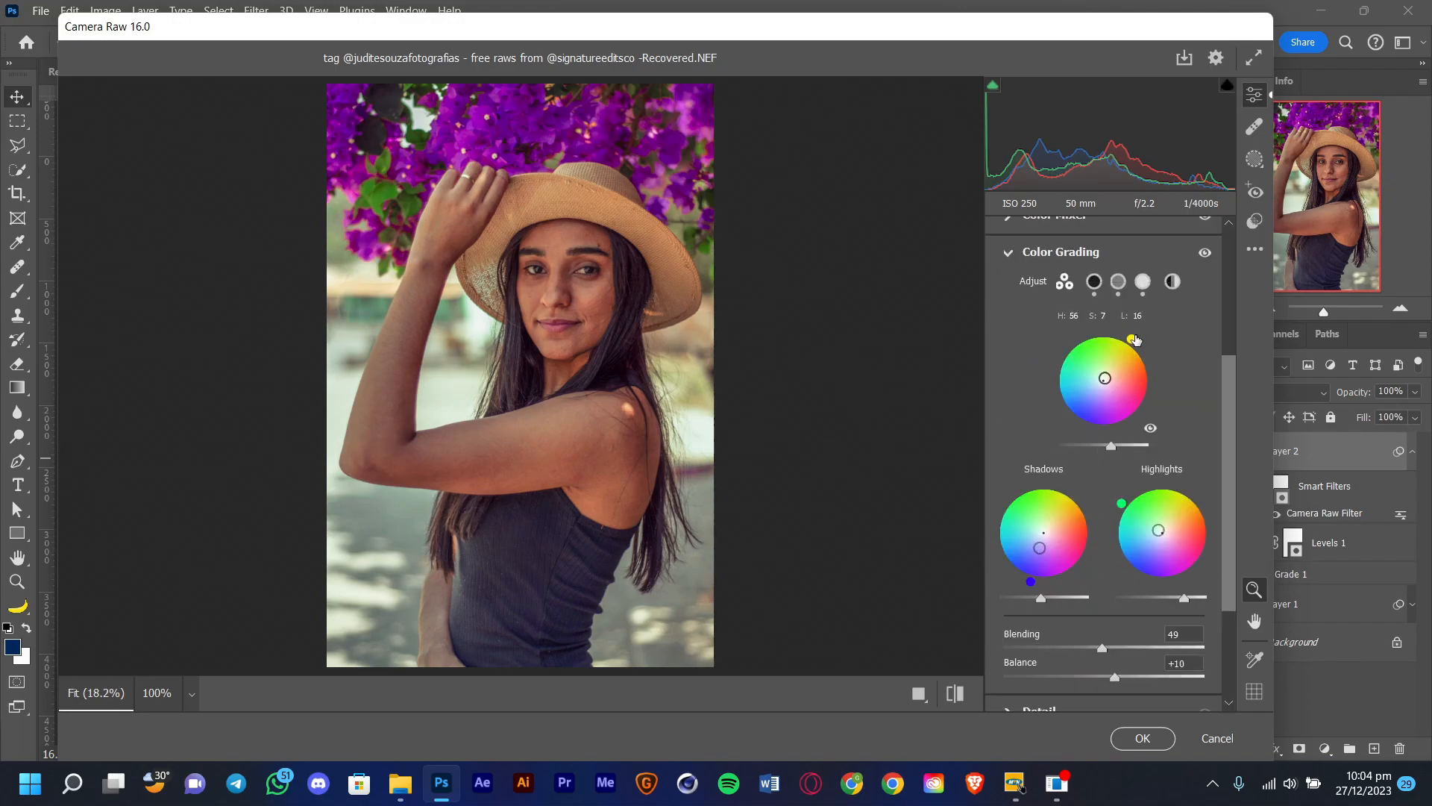
click(1206, 252)
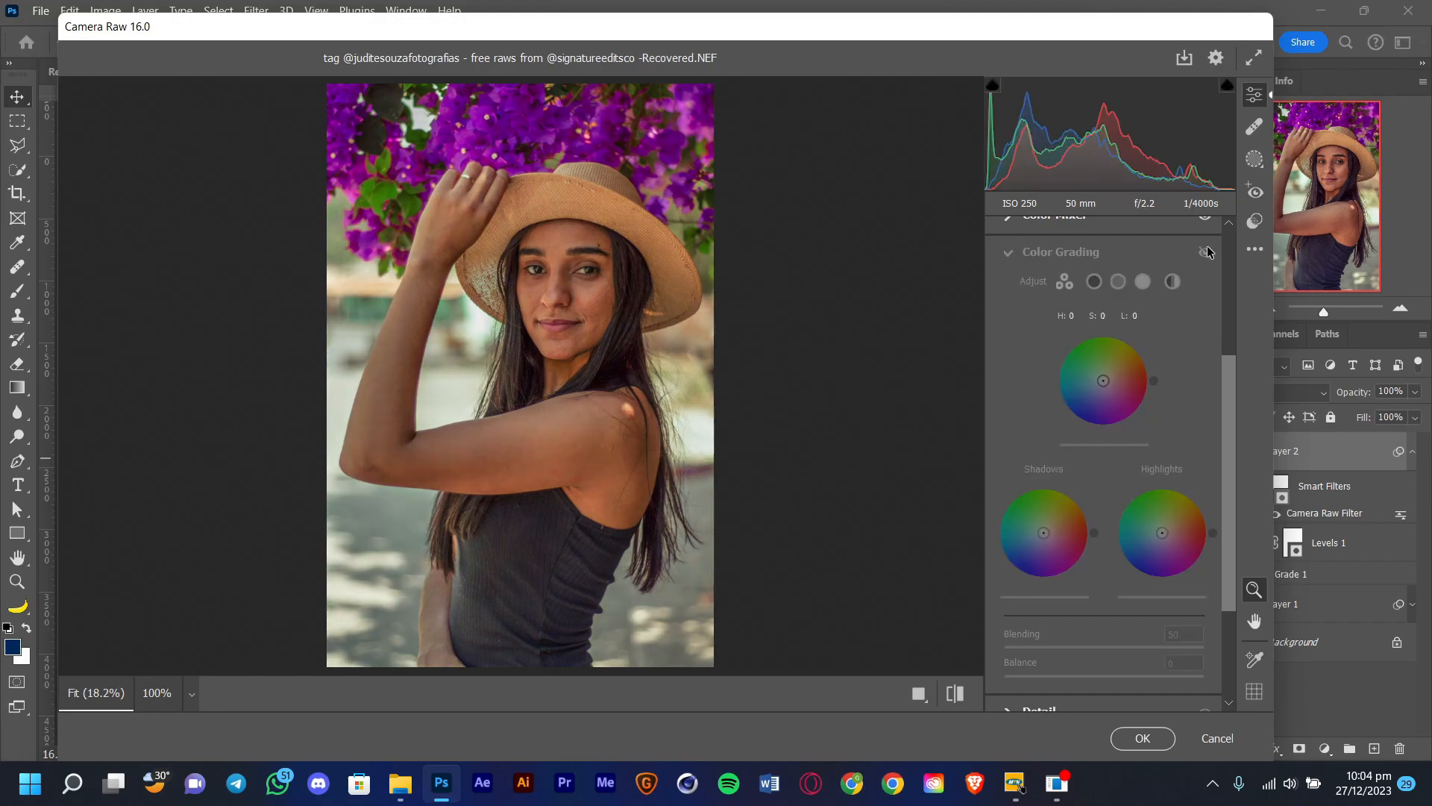
Shift the midtones hue towards orange and set the shadows saturation to 25 and luminance to -9.
mouse_move(1044, 604)
mouse_down()
mouse_move(1004, 602)
mouse_move(1045, 615)
mouse_up()
drag(1036, 553, 1037, 548)
drag(1042, 612, 1041, 602)
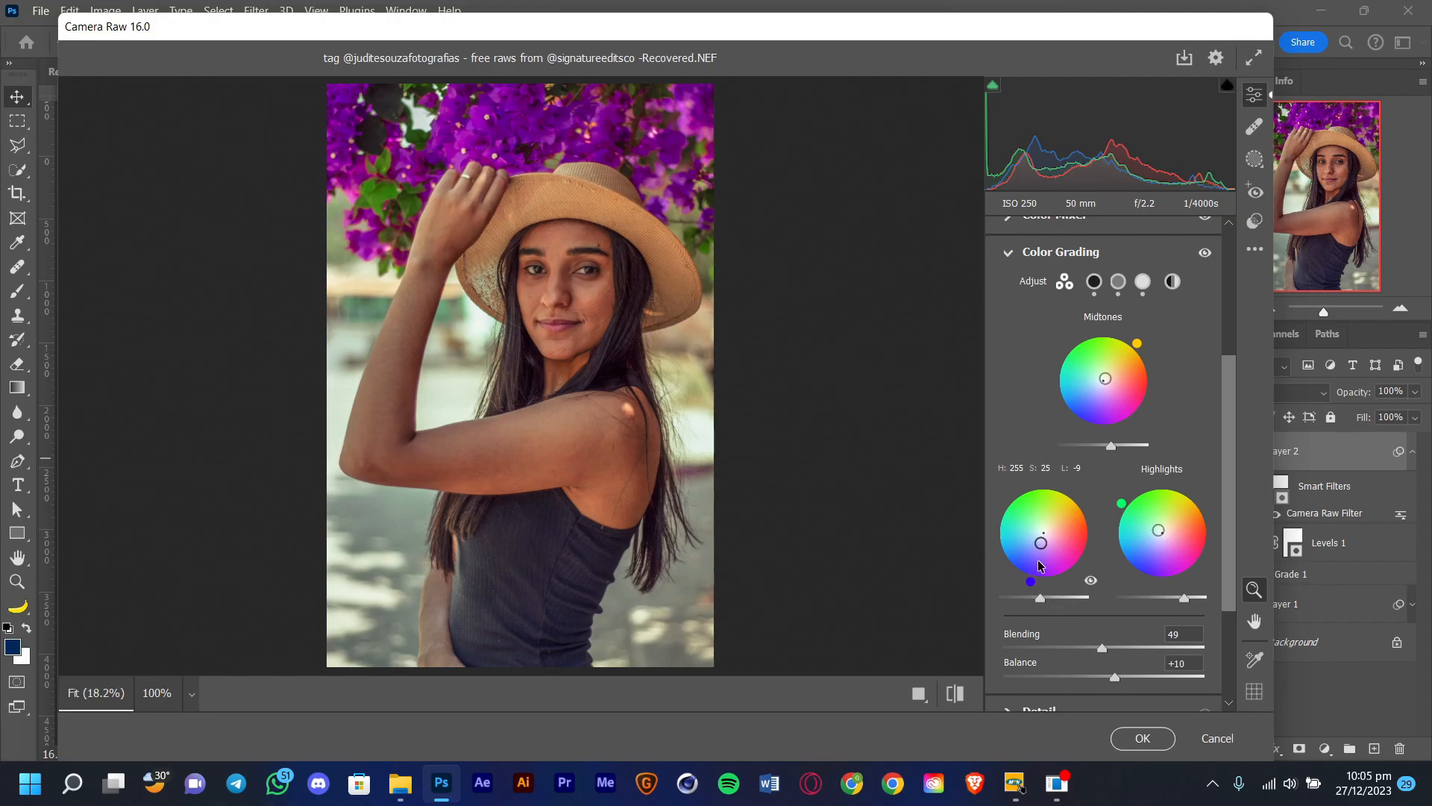
Set the highlights hue to 132 and the shadows to hue 235 and saturation 28, and apply the Camera Raw edits.
mouse_move(1121, 503)
mouse_down()
mouse_move(1112, 561)
mouse_move(1182, 582)
mouse_move(1213, 504)
mouse_move(1136, 505)
mouse_up()
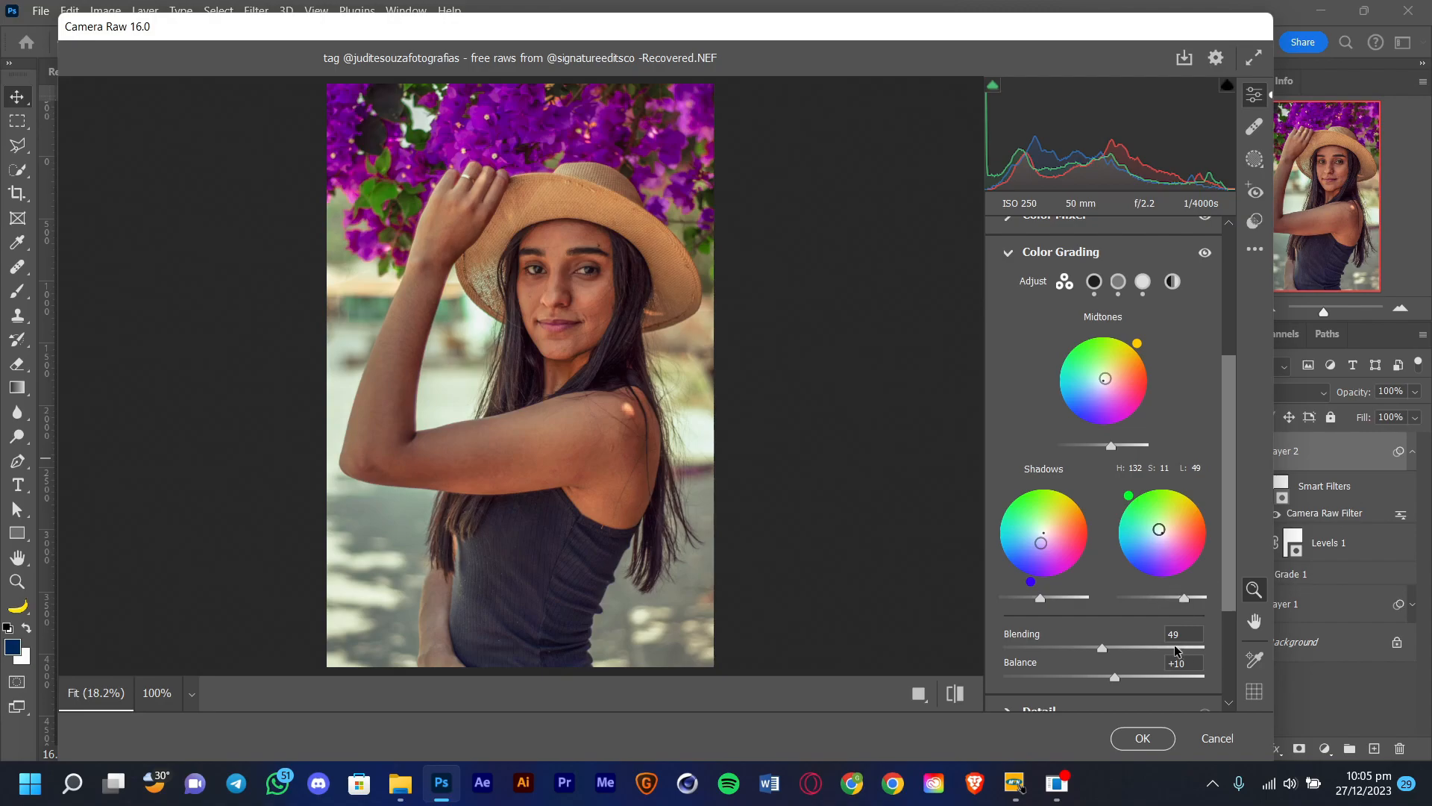
drag(1030, 582, 1099, 546)
drag(1099, 547, 1034, 537)
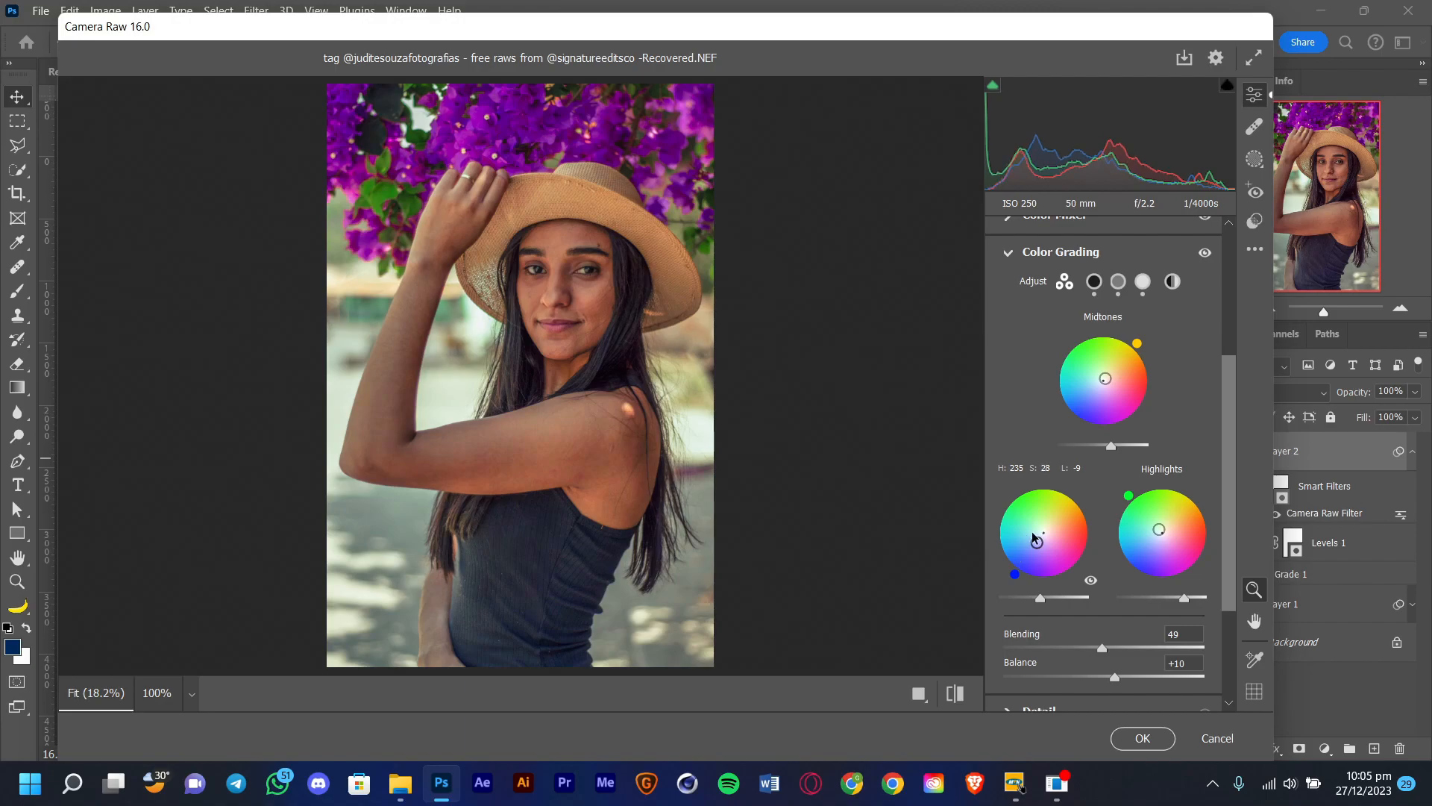
click(1142, 738)
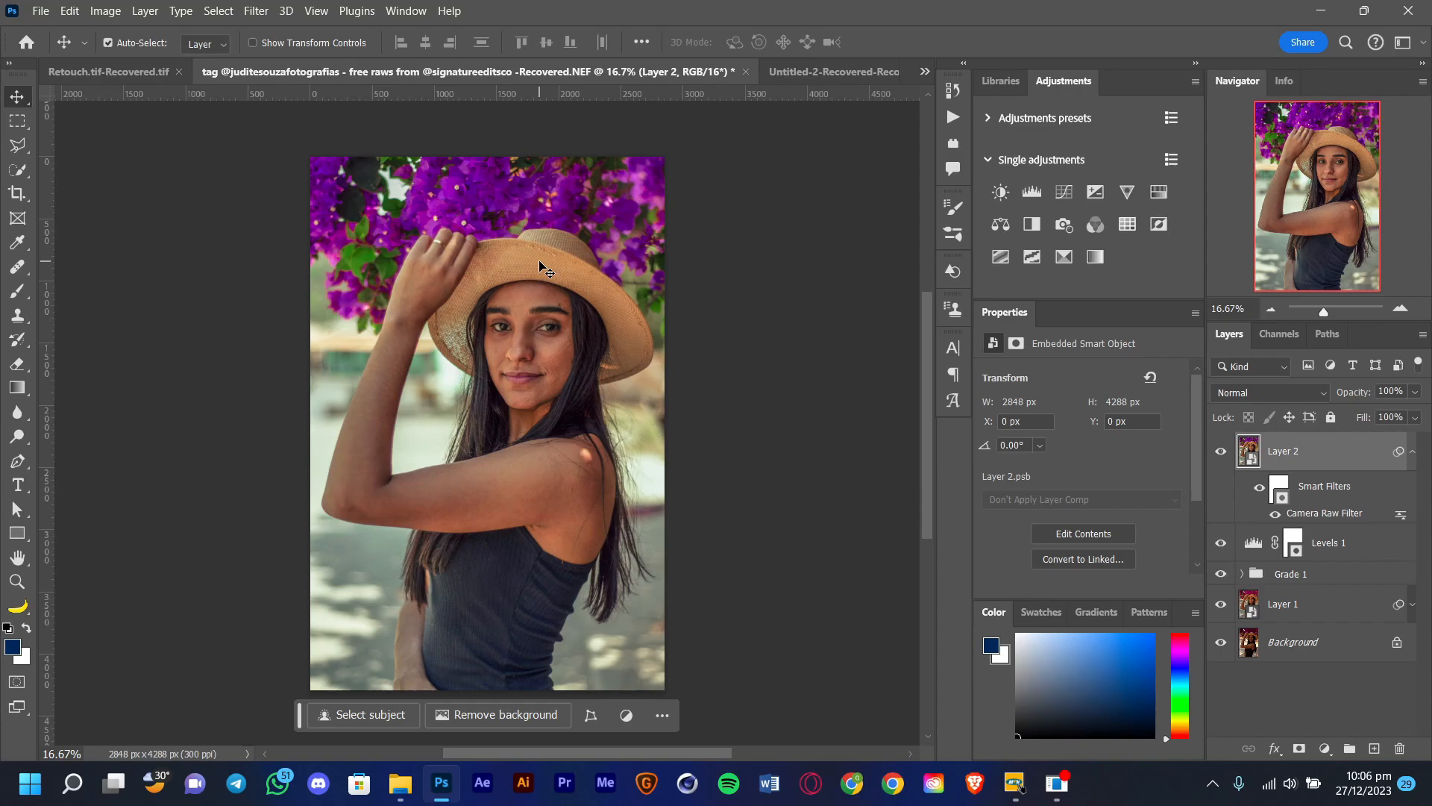
click(1412, 451)
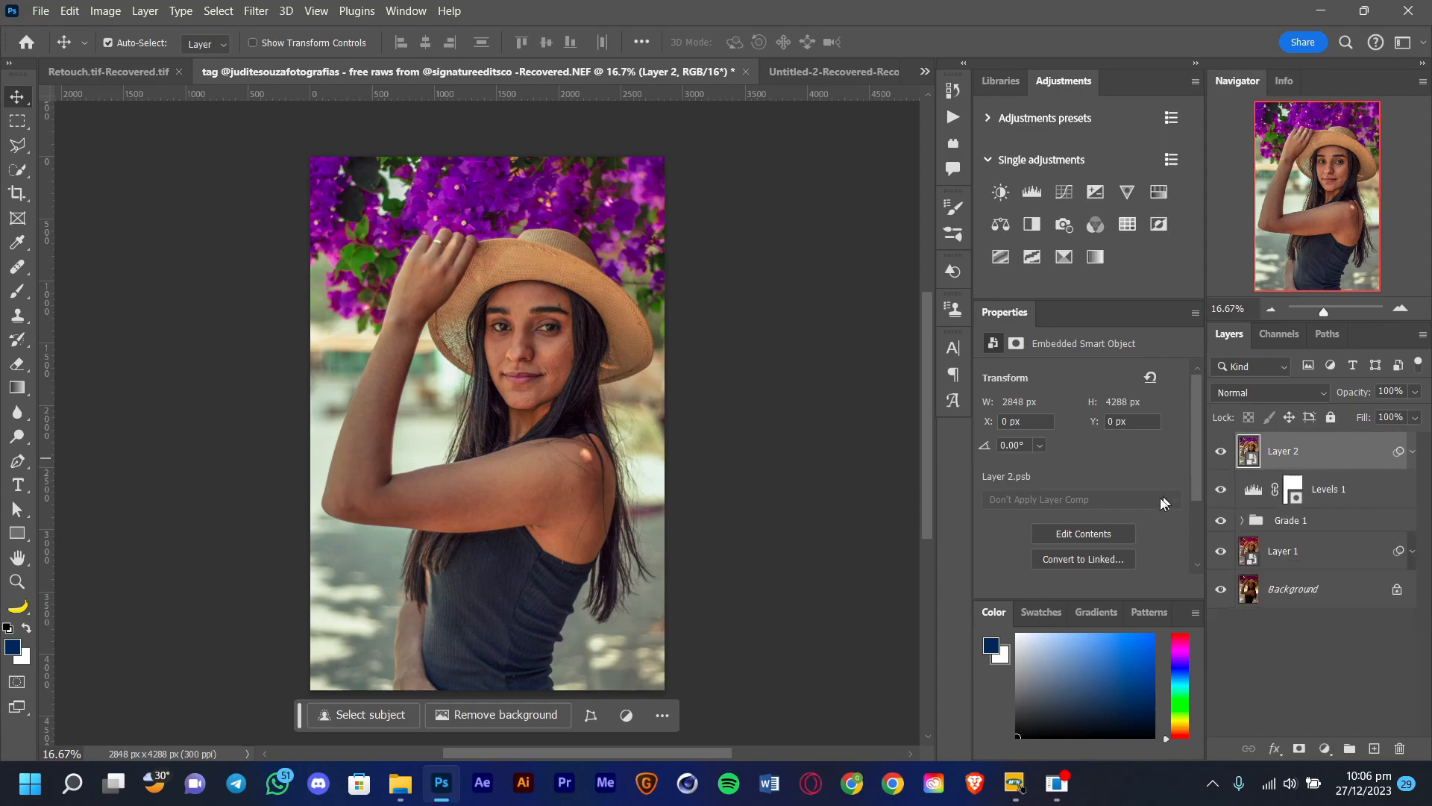
Add an Exposure adjustment layer above Layer 2 with exposure +0.56 and 40% layer opacity.
click(1094, 192)
drag(1082, 419, 1090, 424)
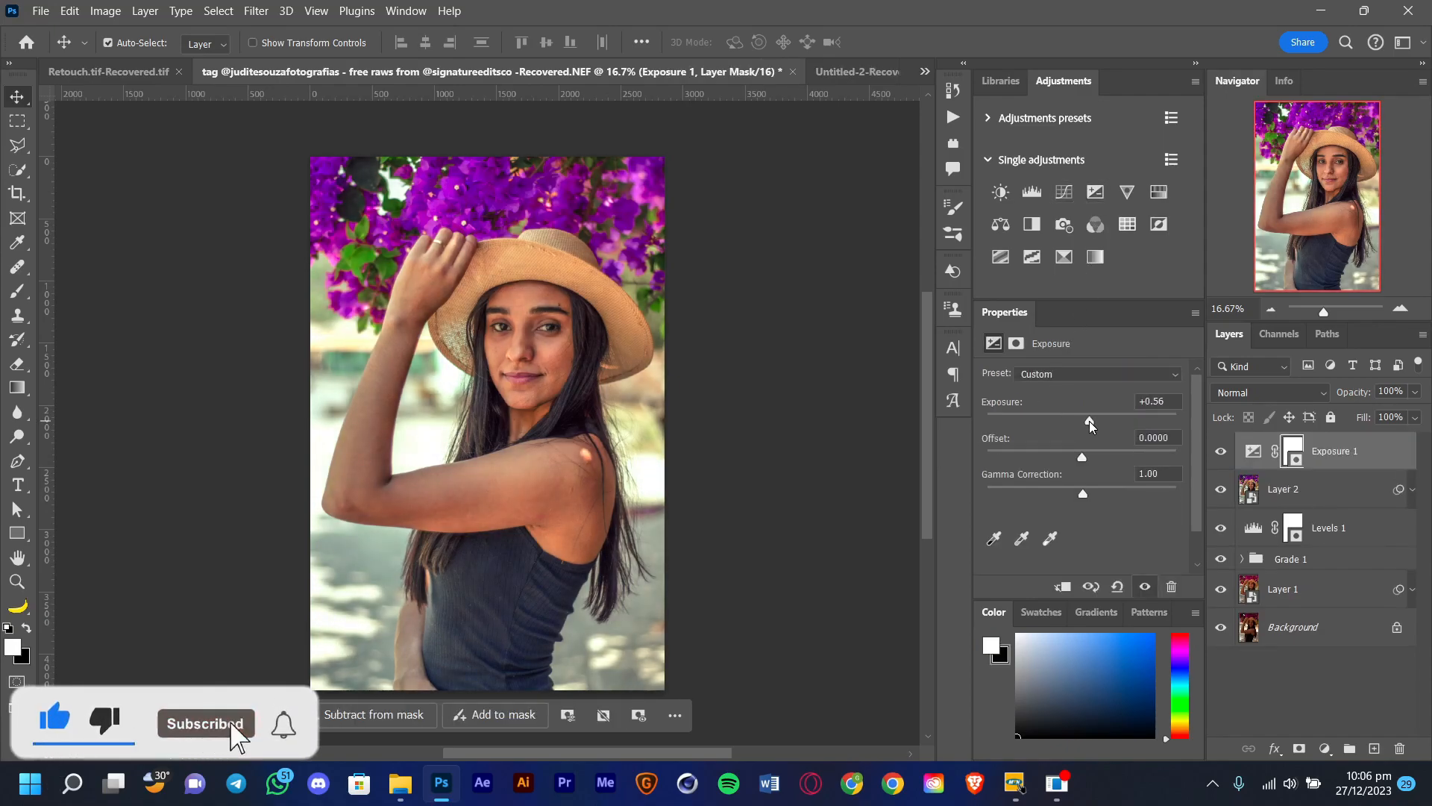
click(1415, 391)
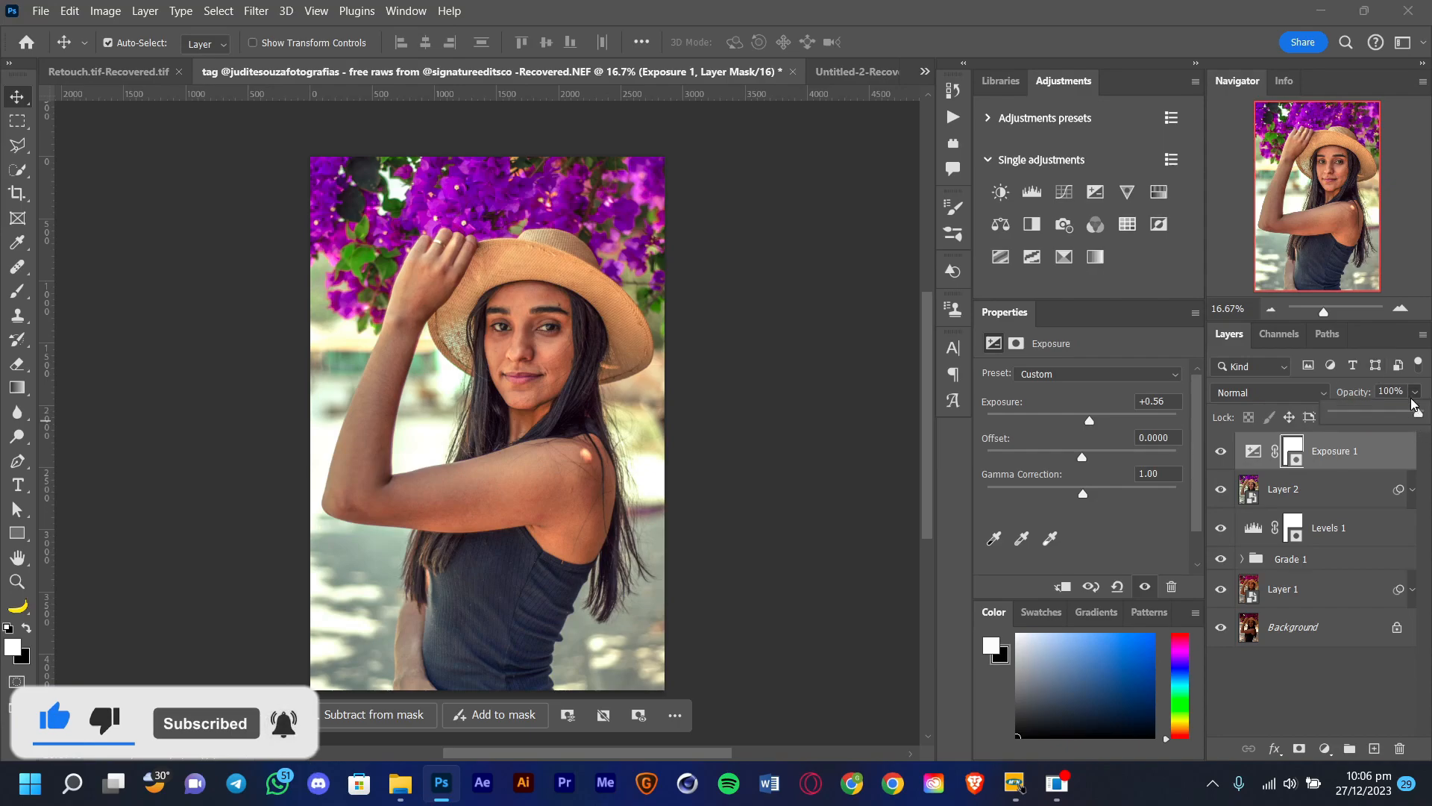
drag(1421, 411, 1370, 416)
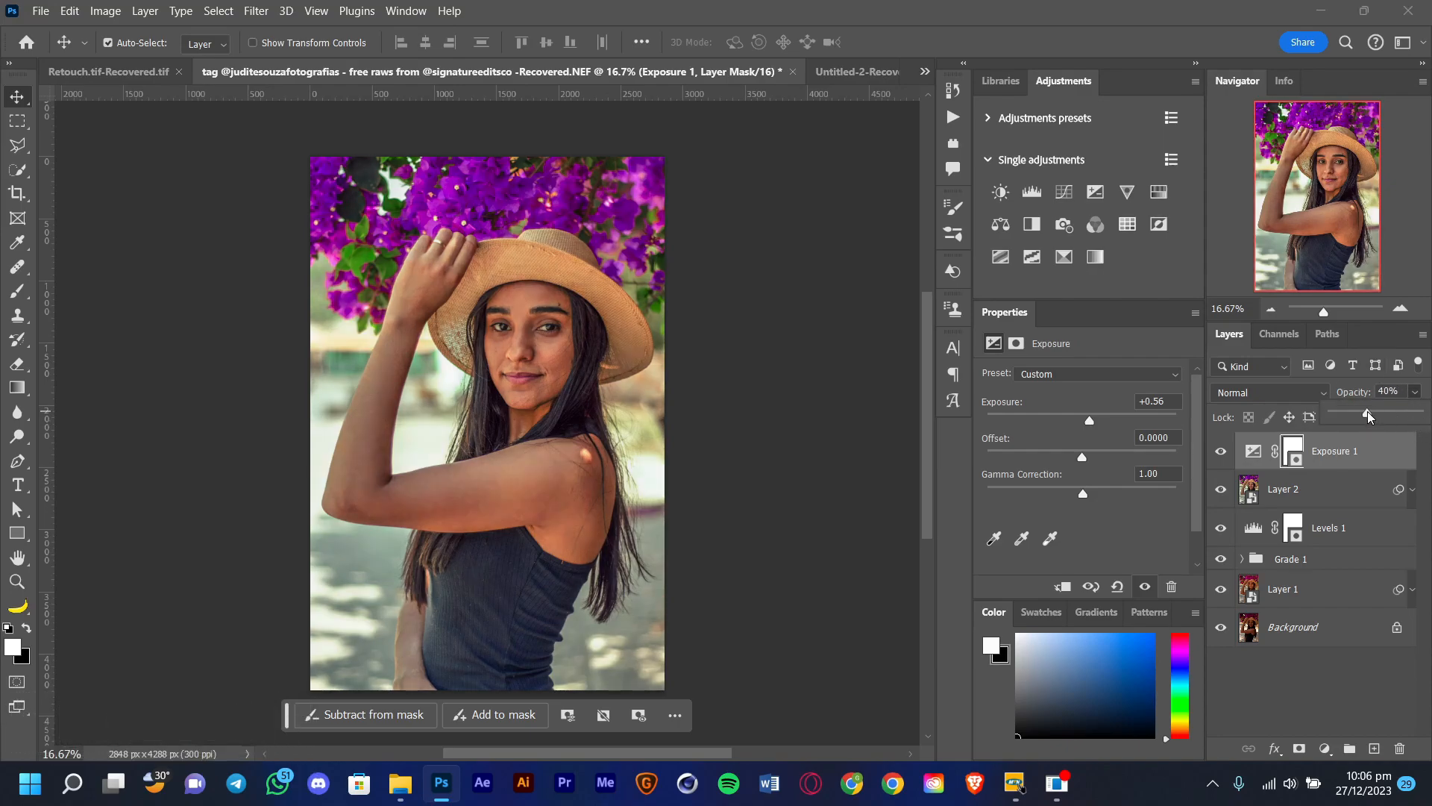
Compare the portrait with and without the Exposure adjustment layer.
click(1221, 451)
click(1221, 451)
click(1221, 451)
click(1221, 450)
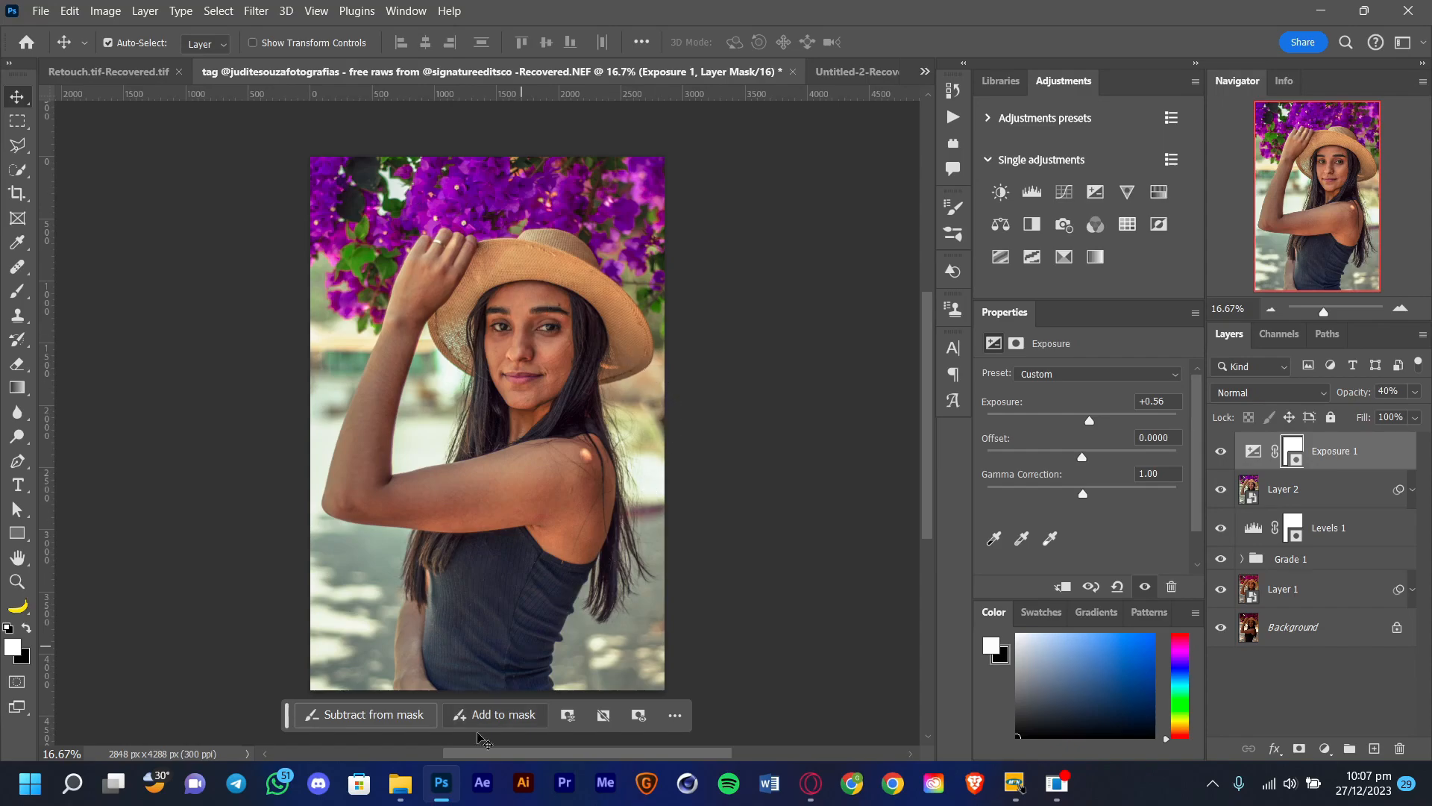
mouse_move(400, 783)
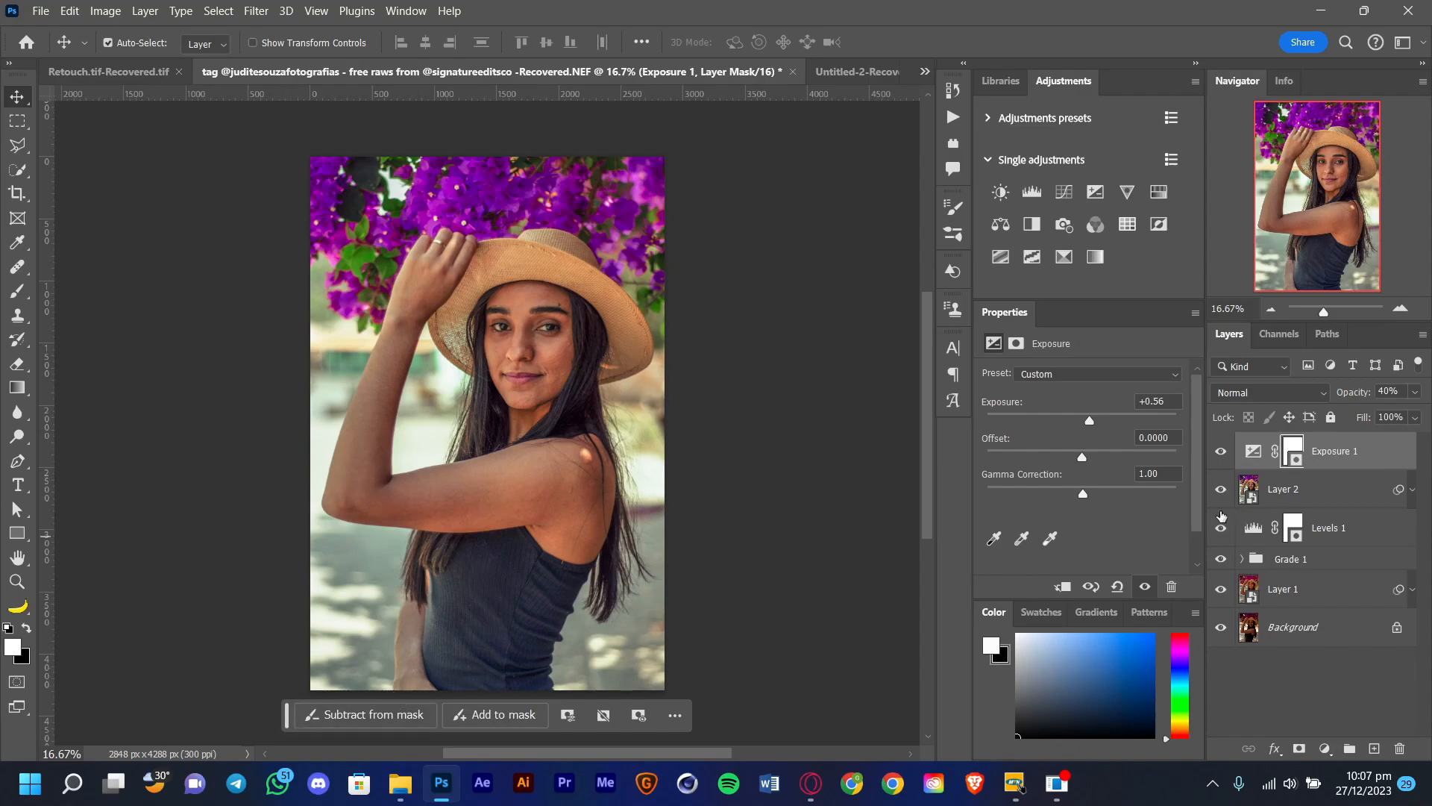
Reopen Layer 2's Camera Raw filter to review which edit sections are in use, and close it.
click(1413, 490)
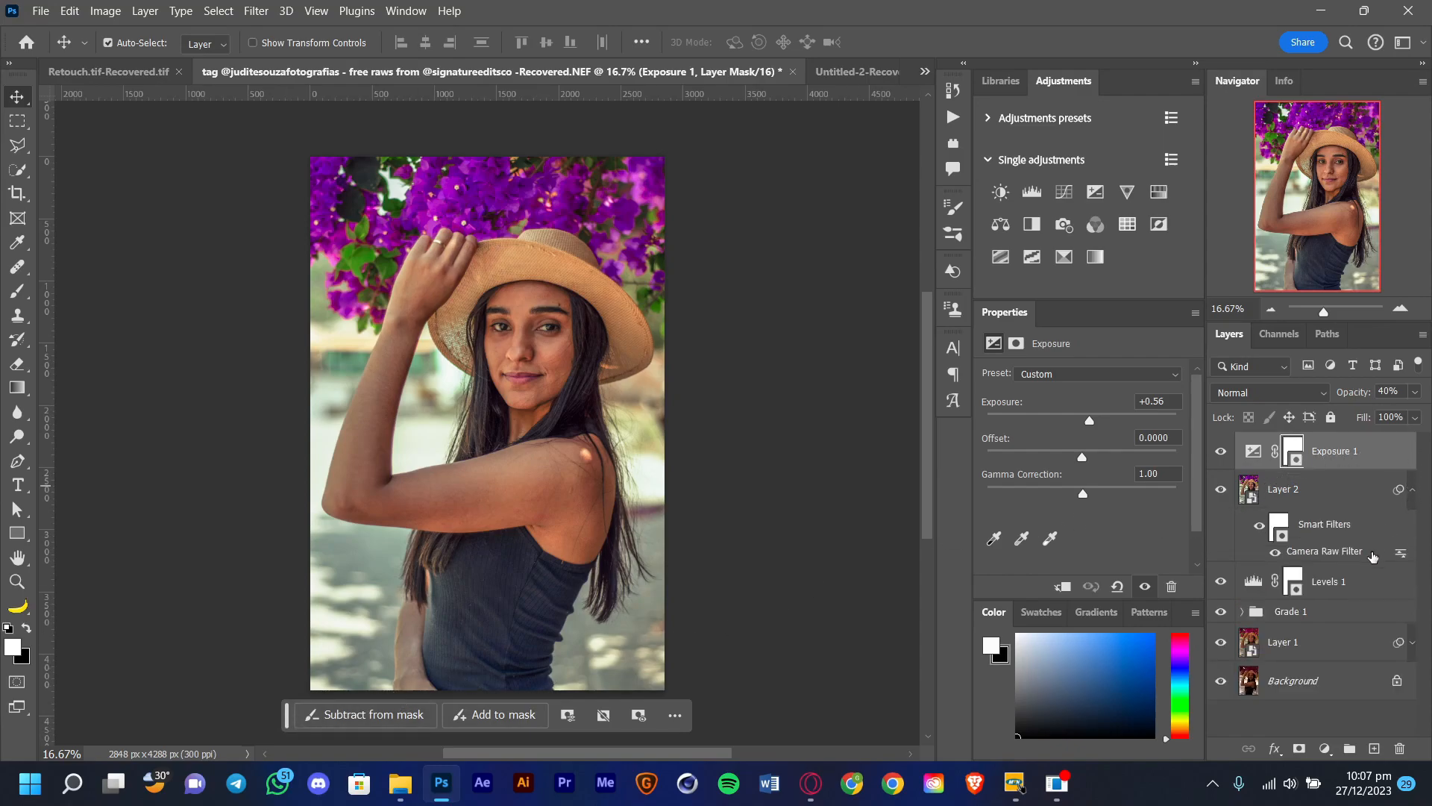
click(1343, 552)
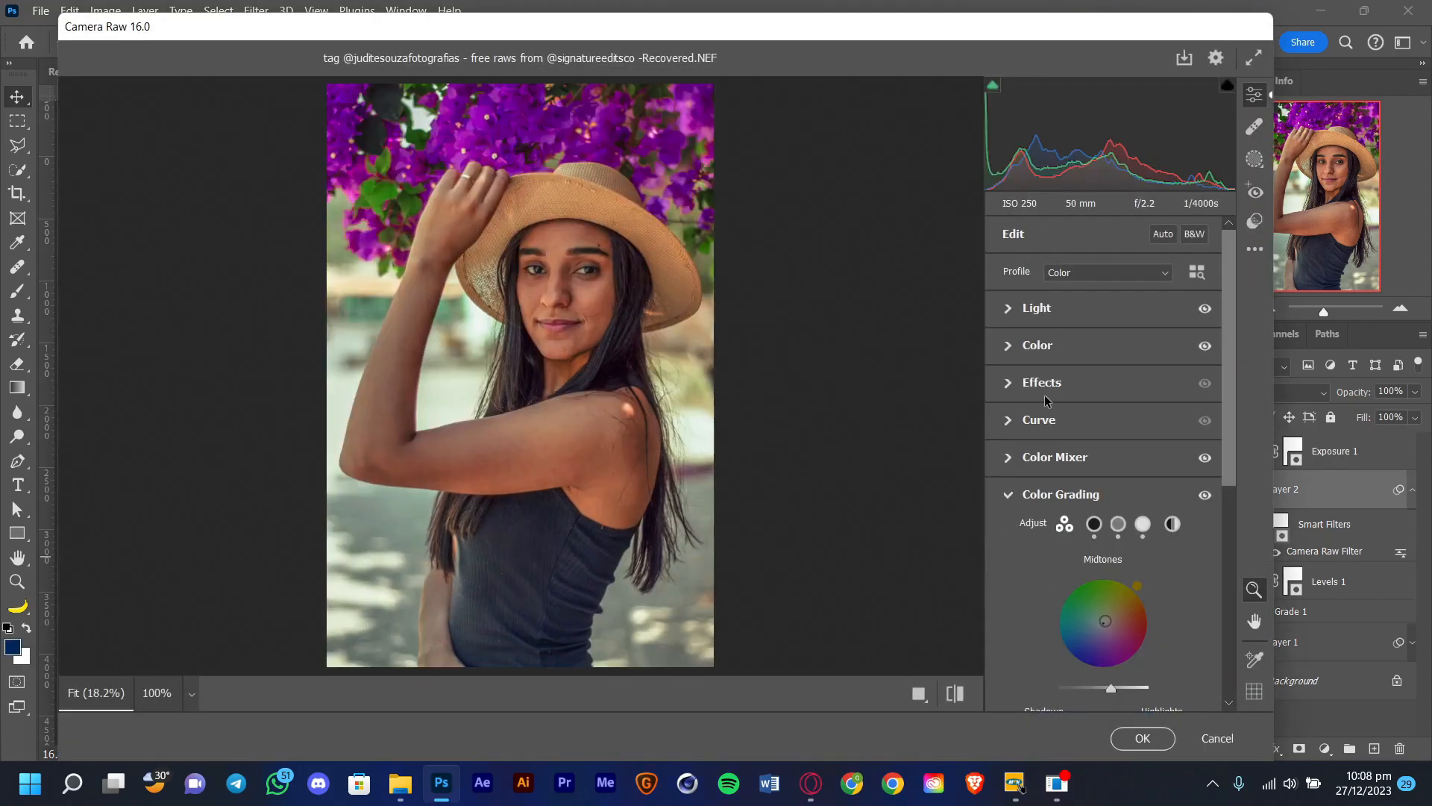
click(1014, 494)
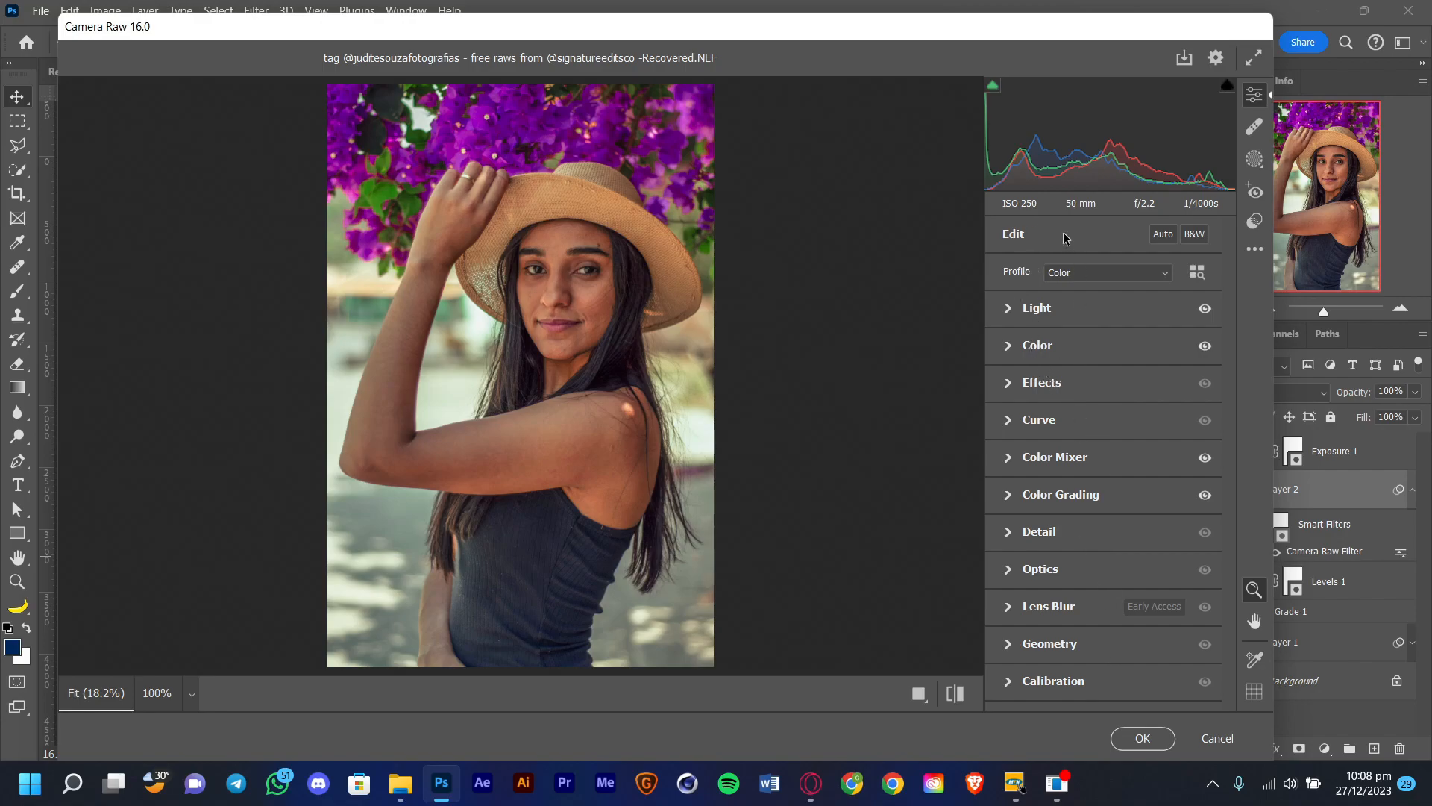
click(1128, 742)
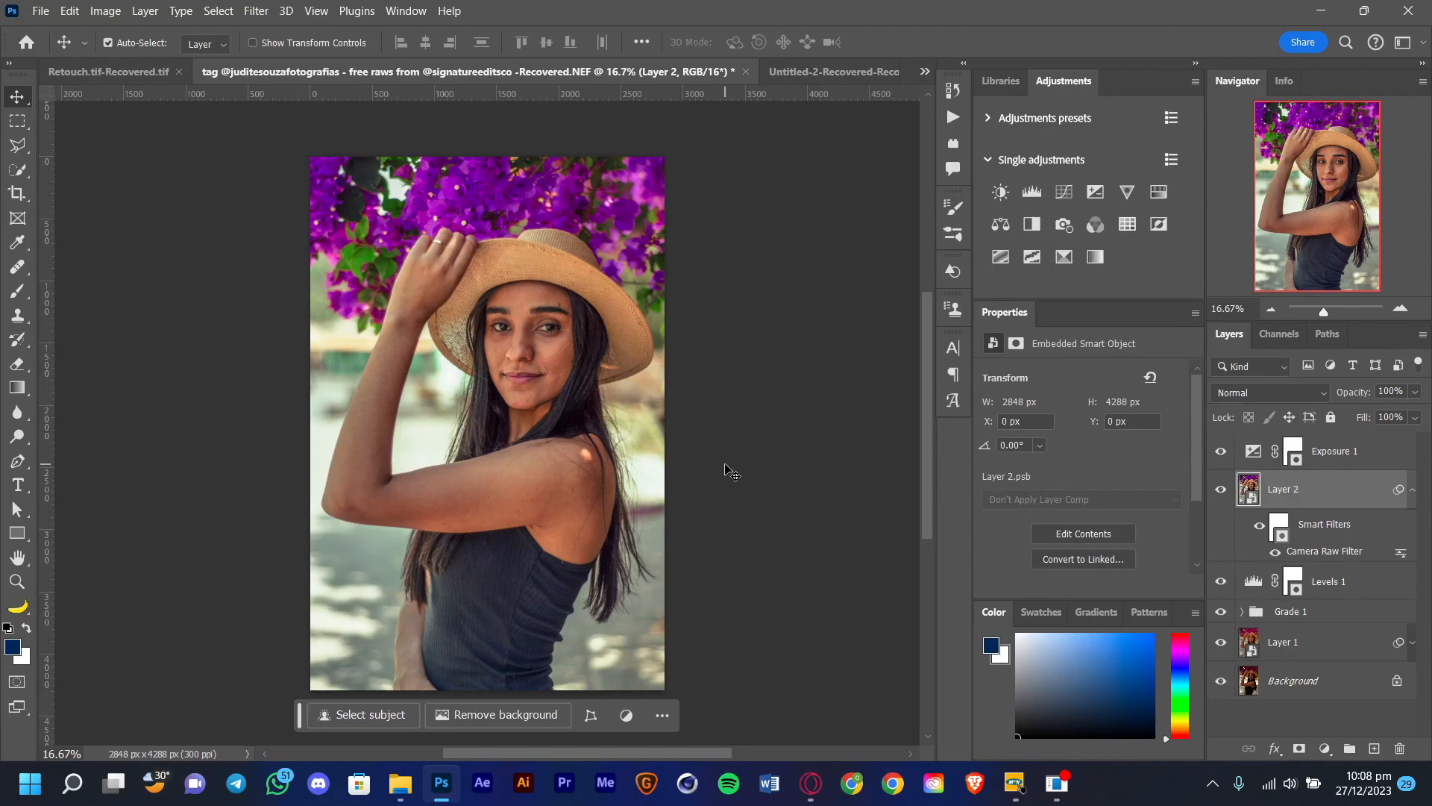
mouse_move(1058, 785)
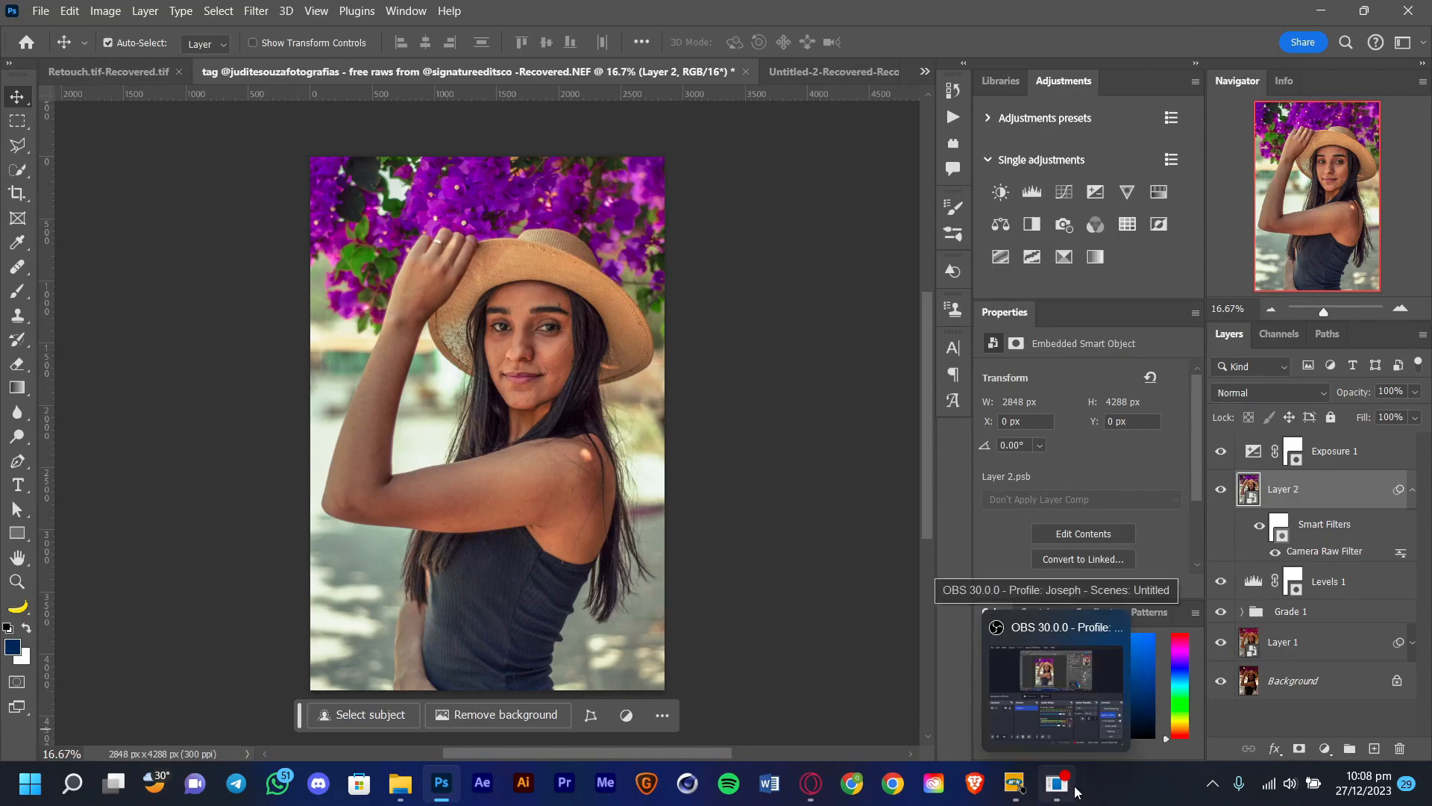